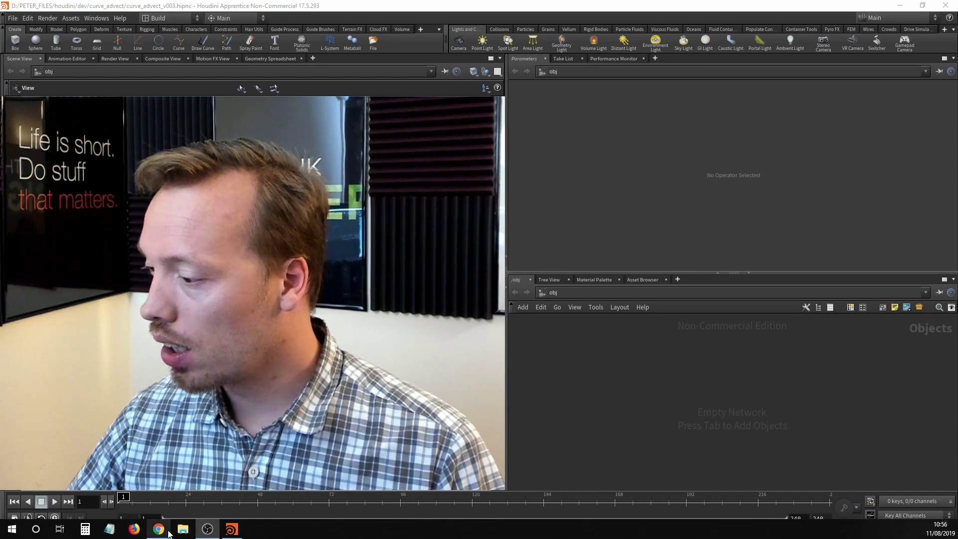
Switch to Chrome, watch the Curve video on the SideFX gallery page, pause it and return to Houdini
left_click(167, 531)
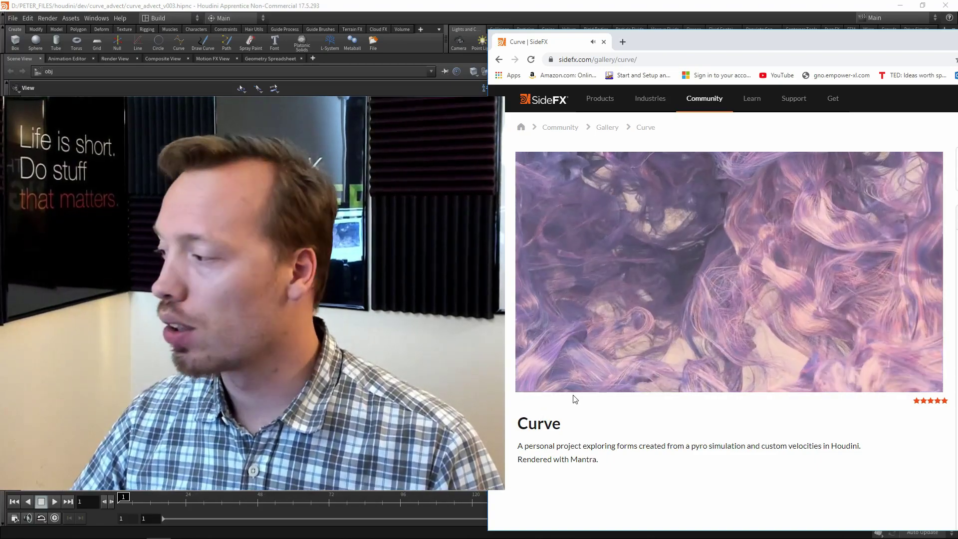
mouse_move(573, 396)
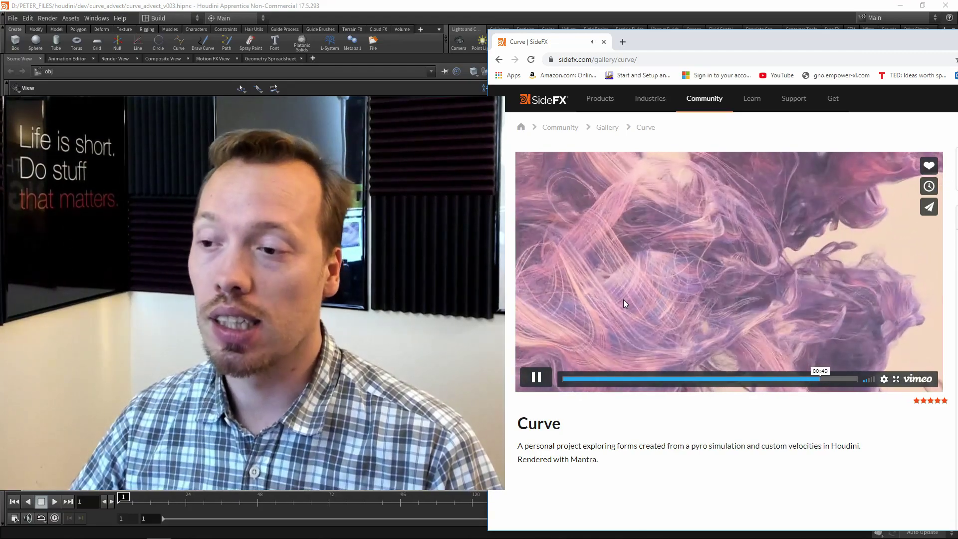
left_click(535, 378)
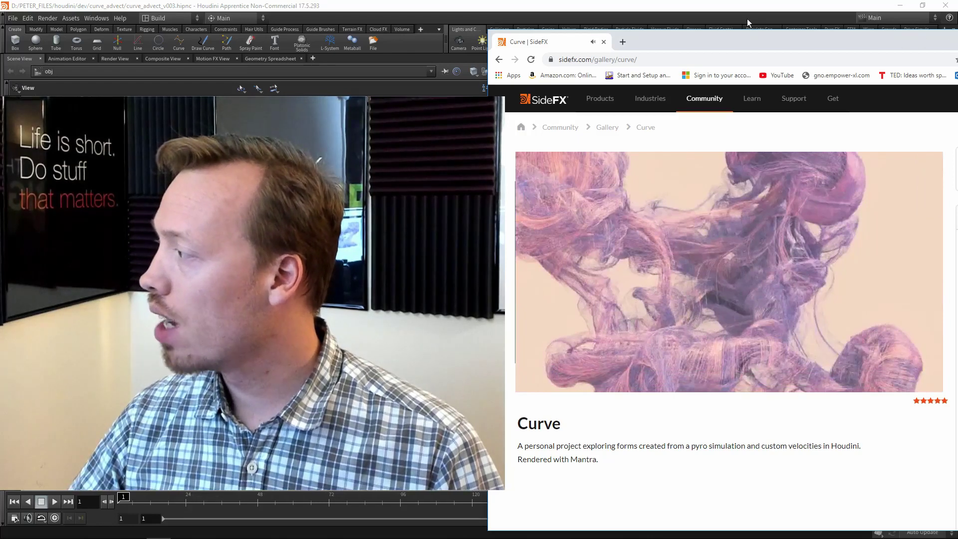
left_click(185, 531)
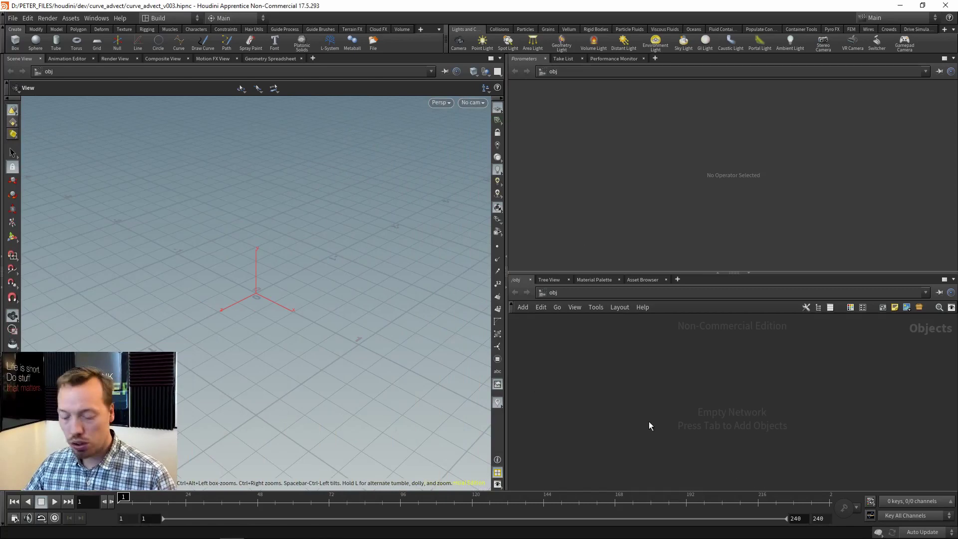
Create a Geometry object in the object network and go inside it
key("Tab")
type("ge")
left_click(738, 293)
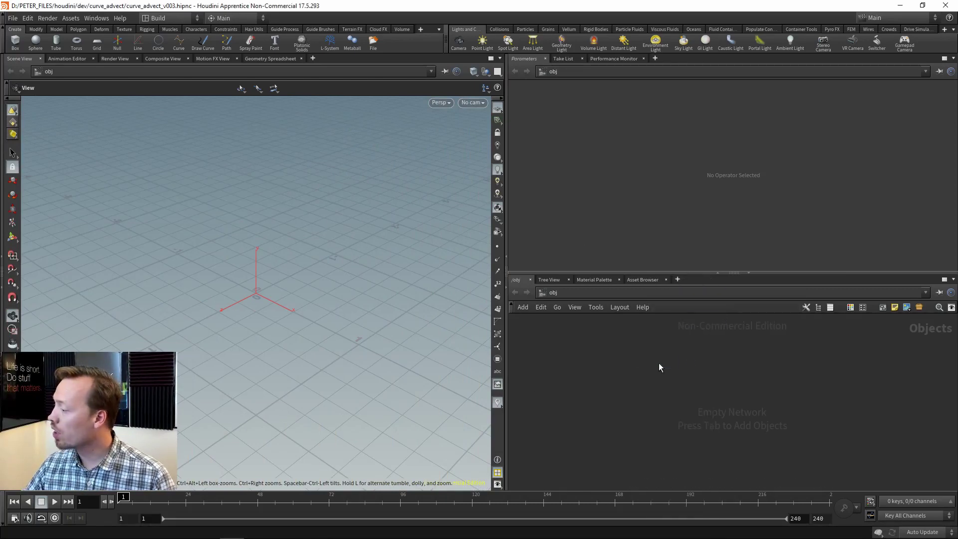
left_click(659, 362)
key("i")
Add a Sphere node to the empty geometry network
key("Tab")
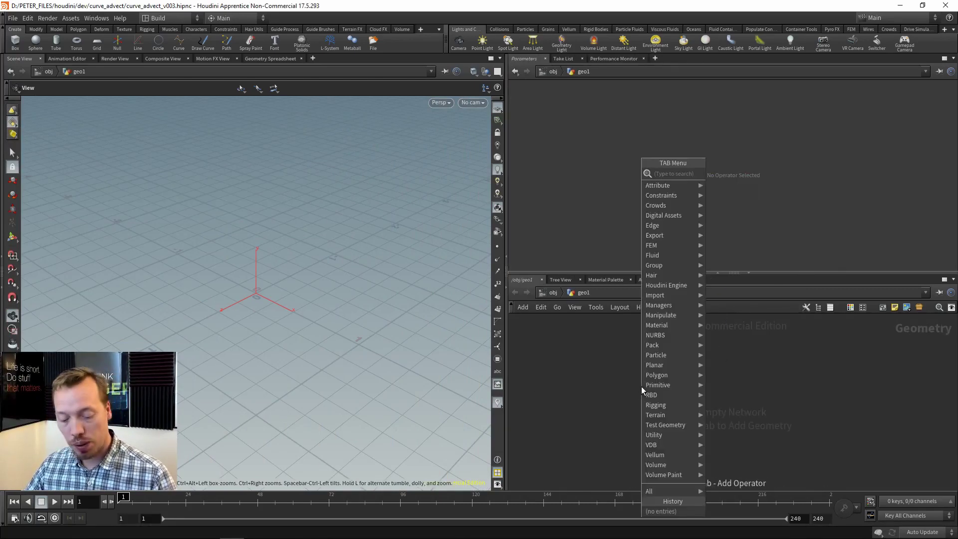
type("sp")
left_click(727, 173)
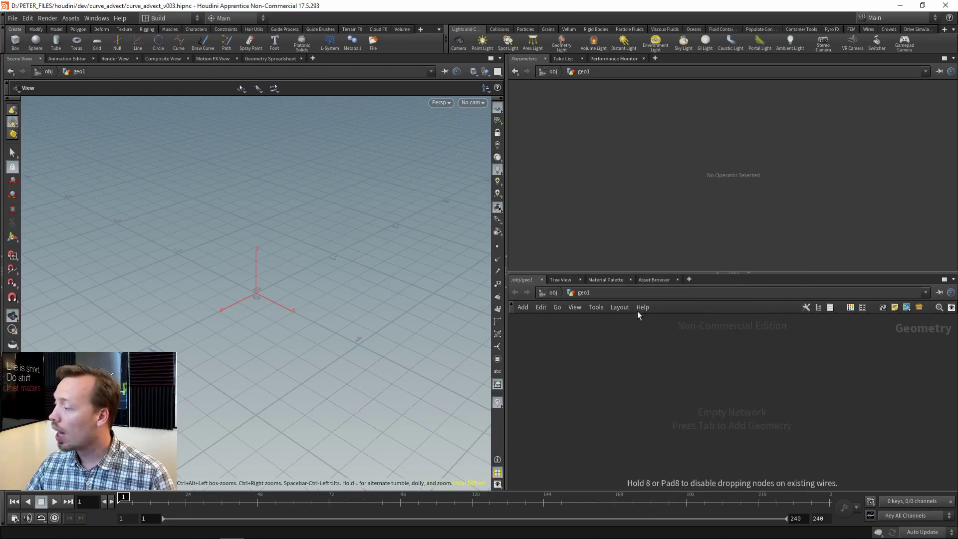
left_click(607, 370)
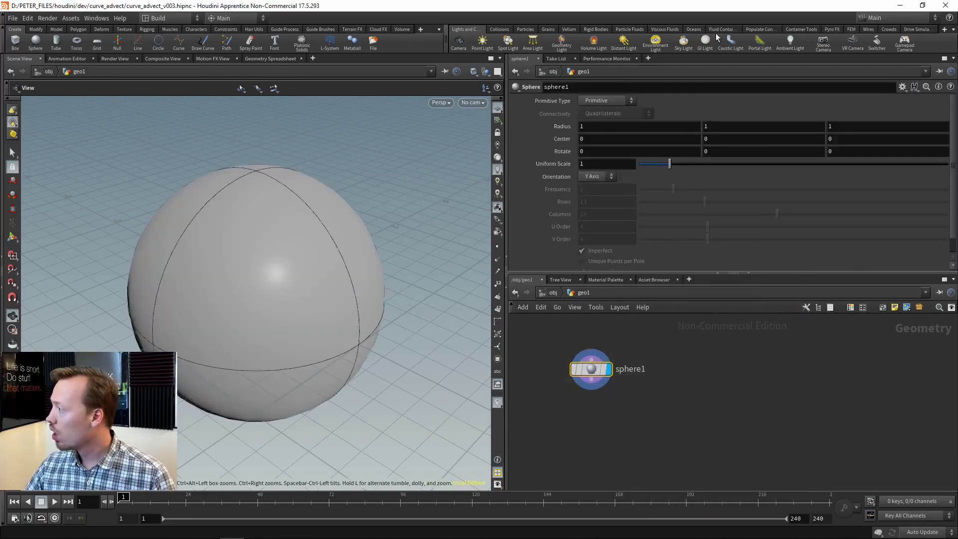
Apply the Fireball Pyro FX tool to the sphere to build a pyro simulation
left_click(833, 29)
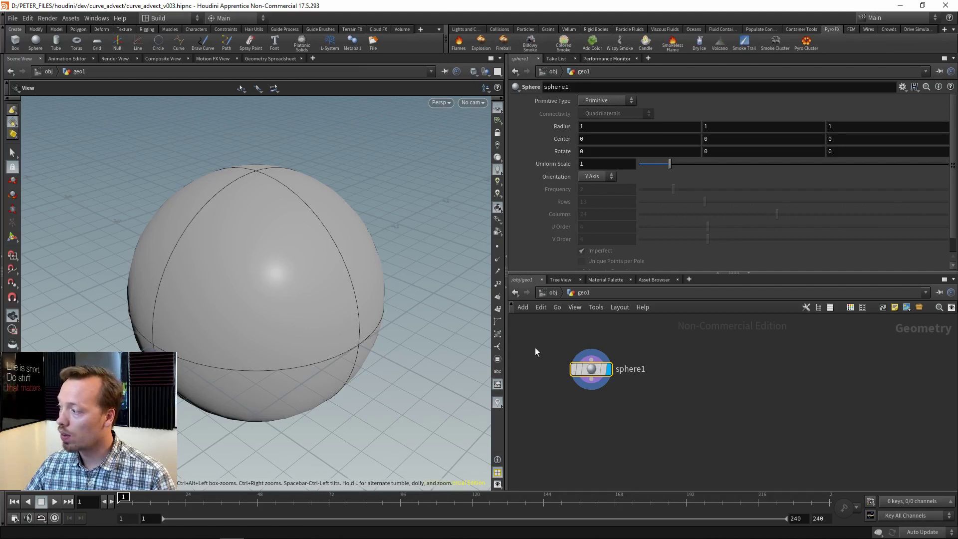
left_click(504, 42)
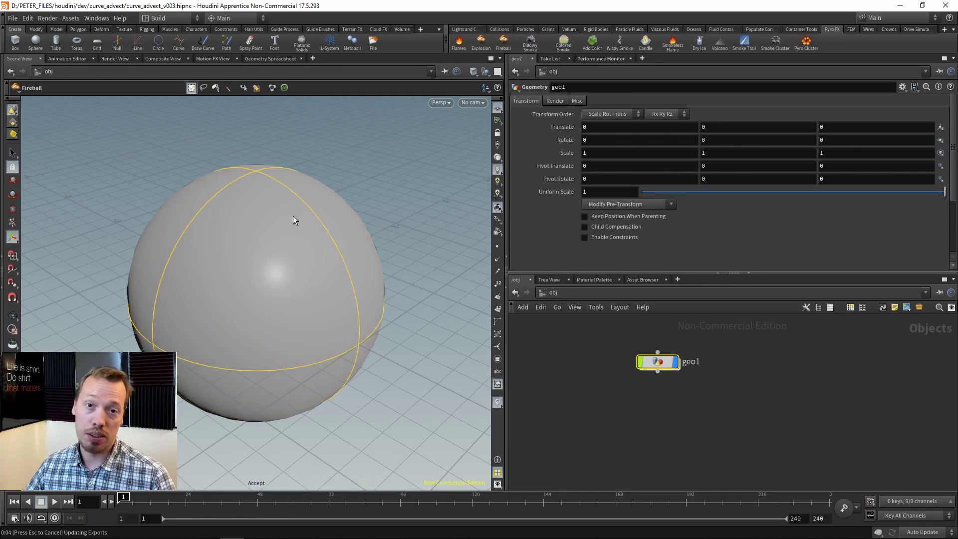
key("Return")
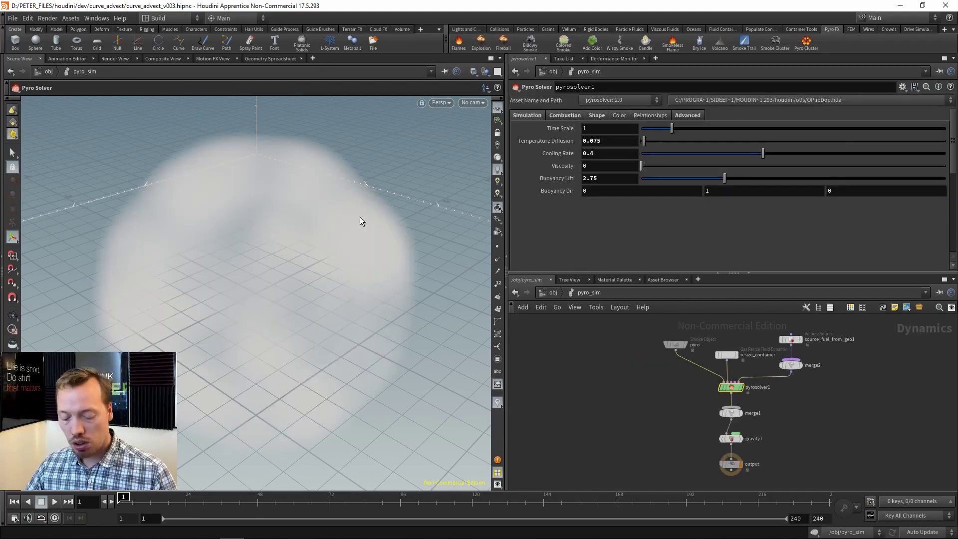
Play the fireball simulation from the first frame and examine how the smoke behaves at the container's upper boundary
scroll(342, 196, "down", 6)
left_click_drag(329, 240, 295, 330)
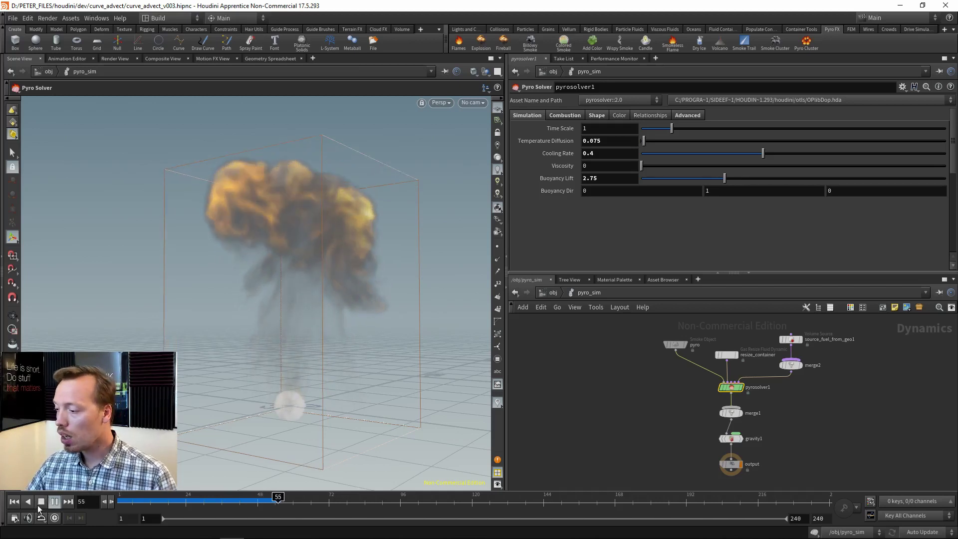
key("Up")
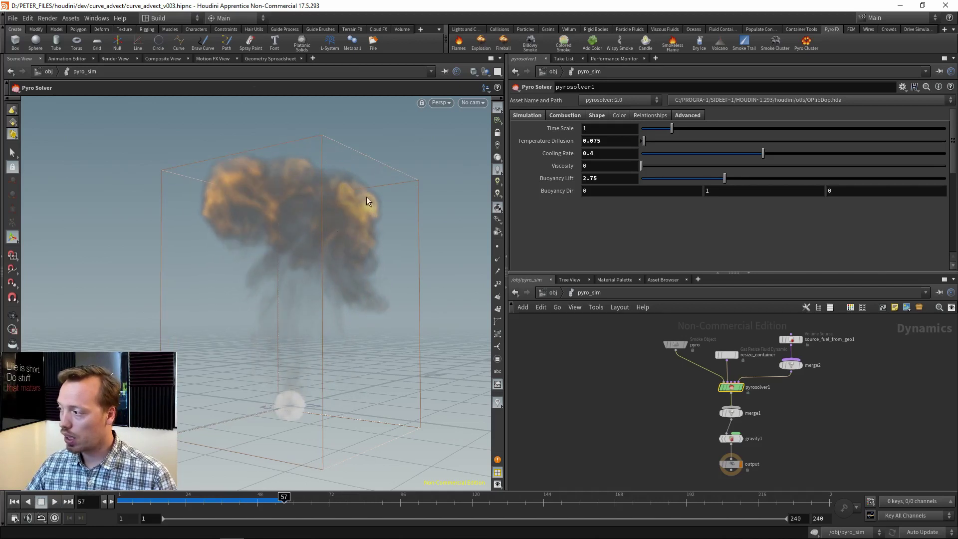
left_click_drag(366, 197, 309, 200)
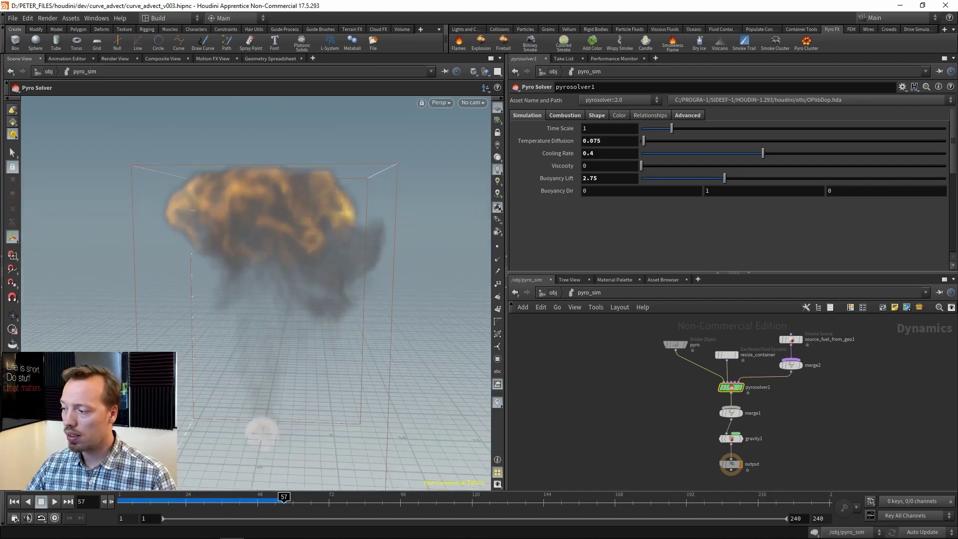
left_click(14, 501)
left_click(54, 502)
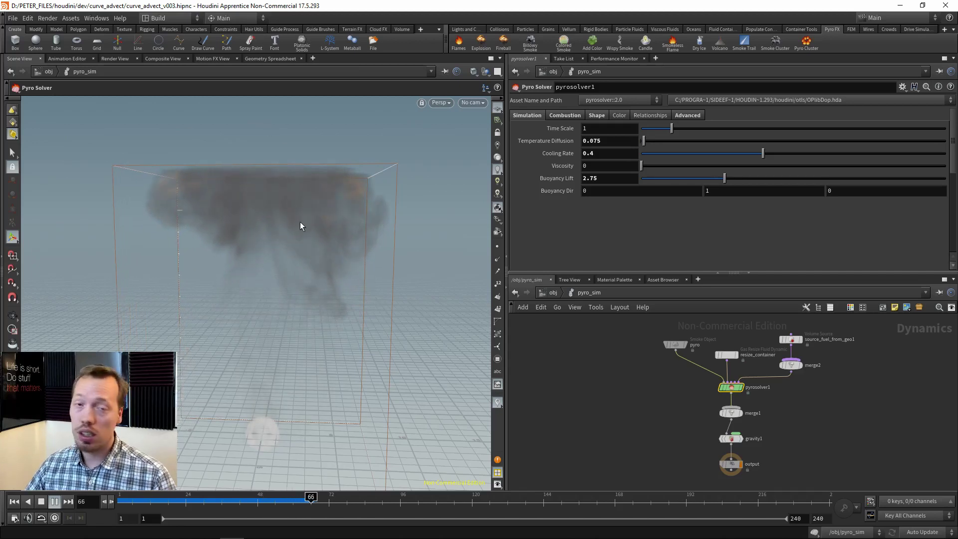
left_click(42, 502)
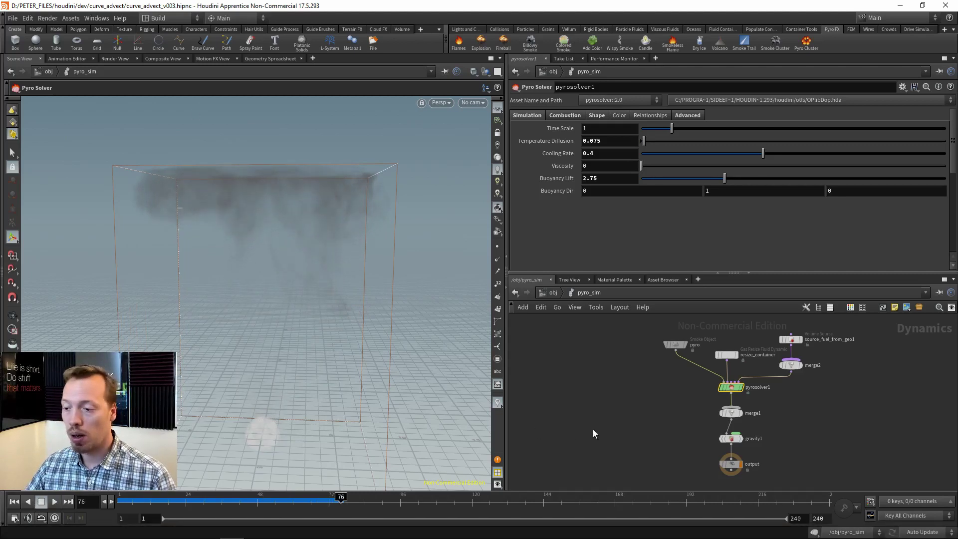
Turn off Clamp to Maximum in the Max Bounds settings of the resize_container node
scroll(702, 391, "up", 5)
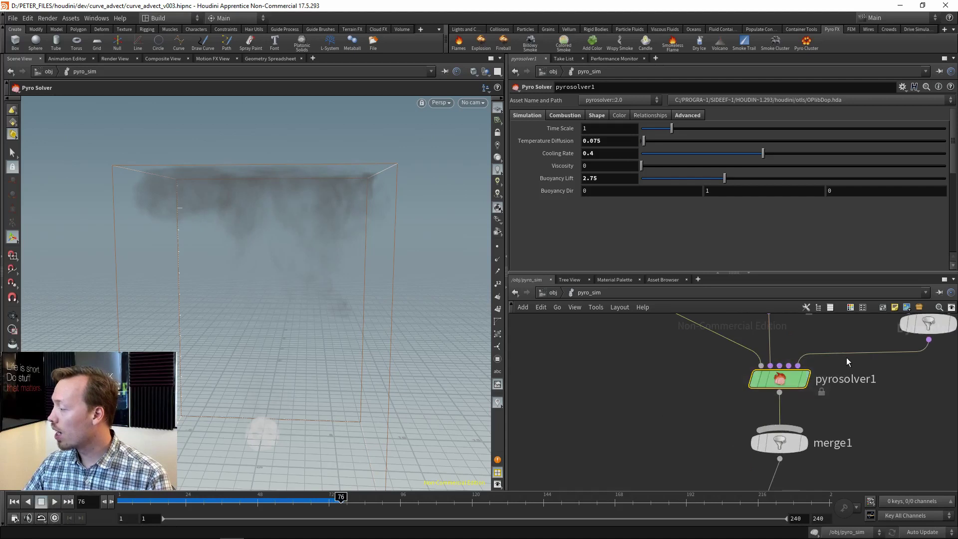
middle_click_drag(846, 357, 782, 409)
left_click_drag(695, 418, 693, 420)
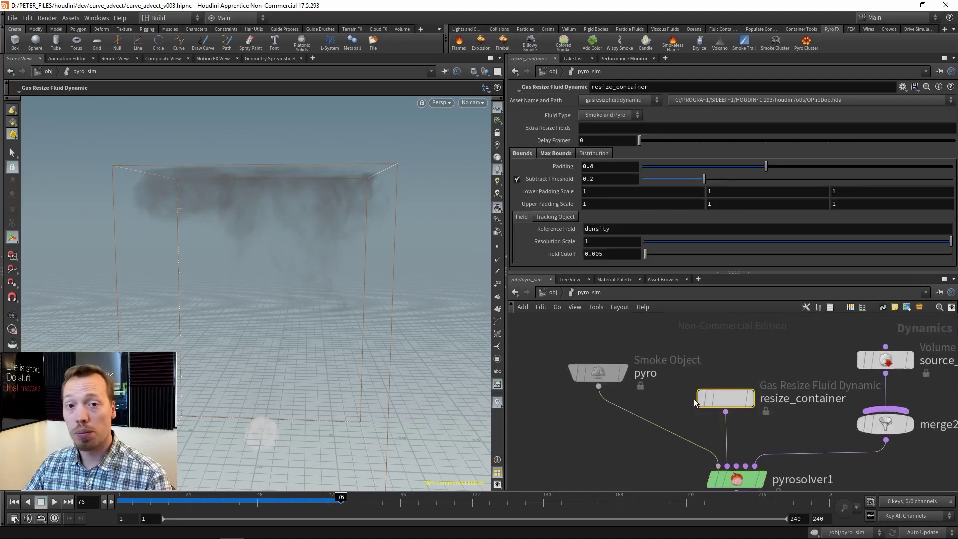
left_click(554, 151)
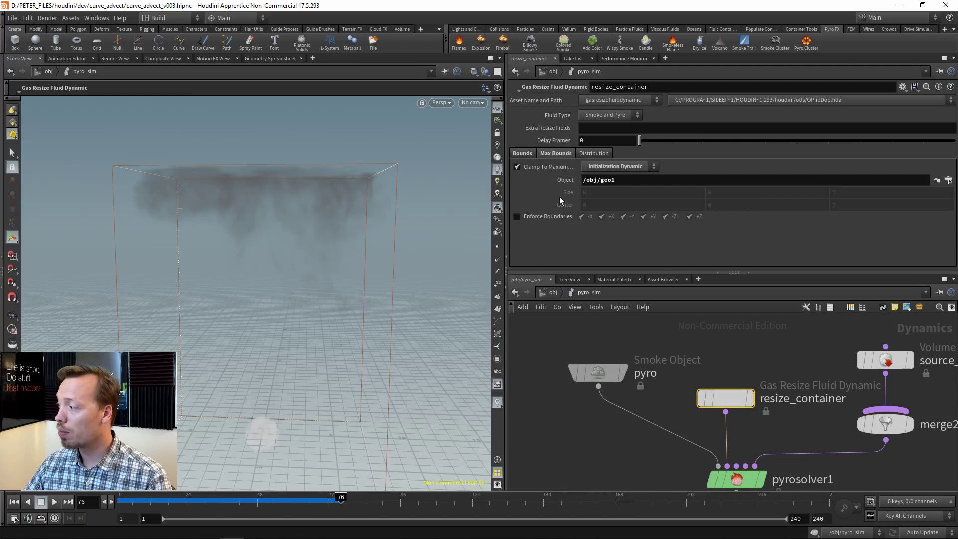
left_click(517, 167)
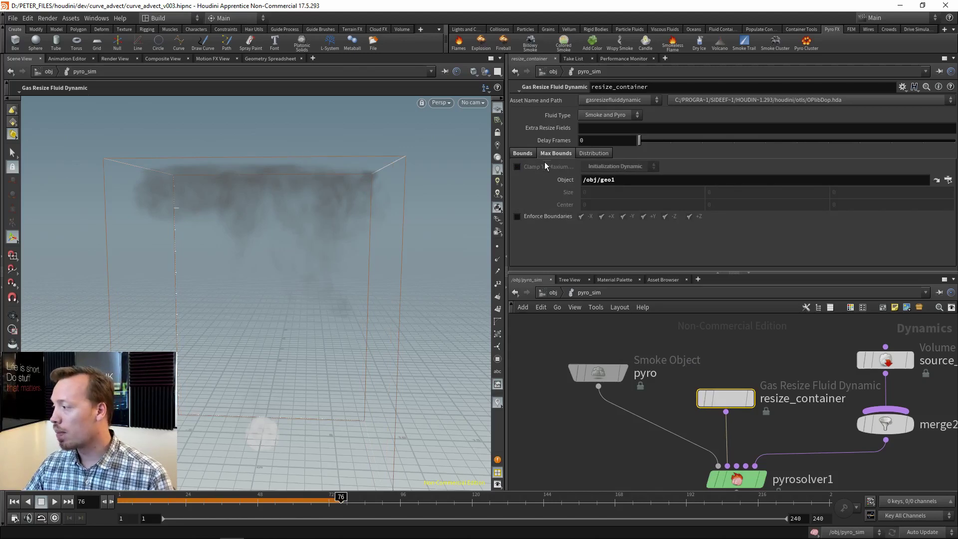
Go to frame 39 and set the Y value of resize_container's Upper Padding Scale to 3
left_click(555, 153)
left_click_drag(288, 497, 231, 496)
key("Escape")
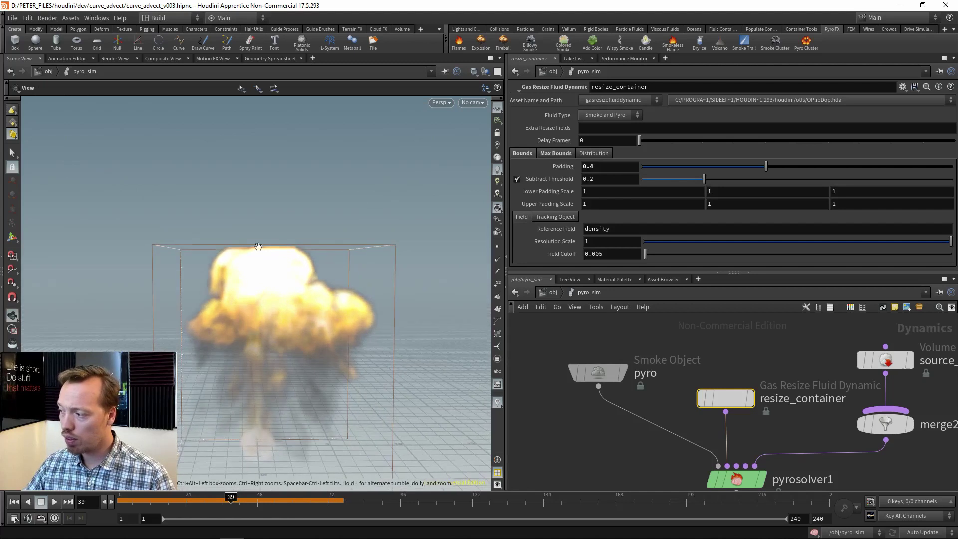
key("Return")
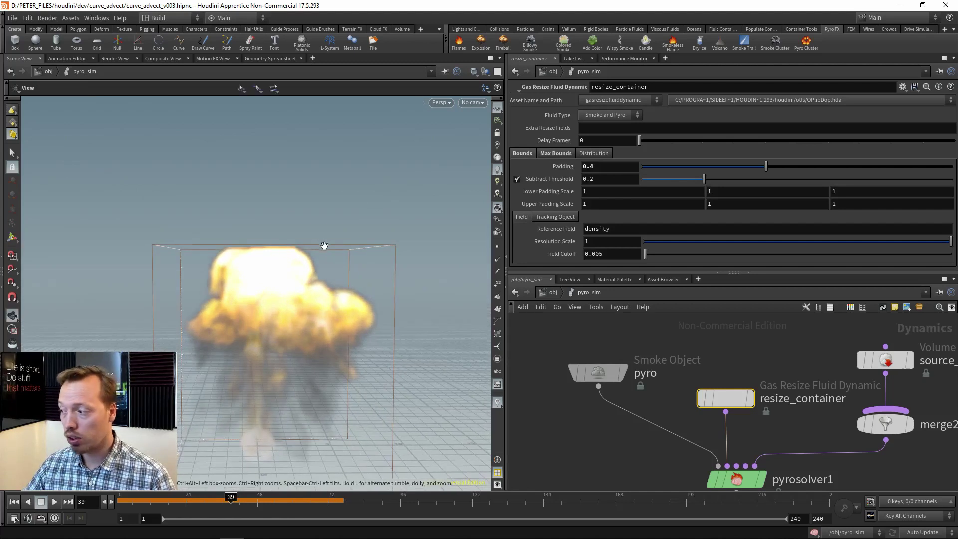
left_click_drag(323, 247, 250, 246, "alt")
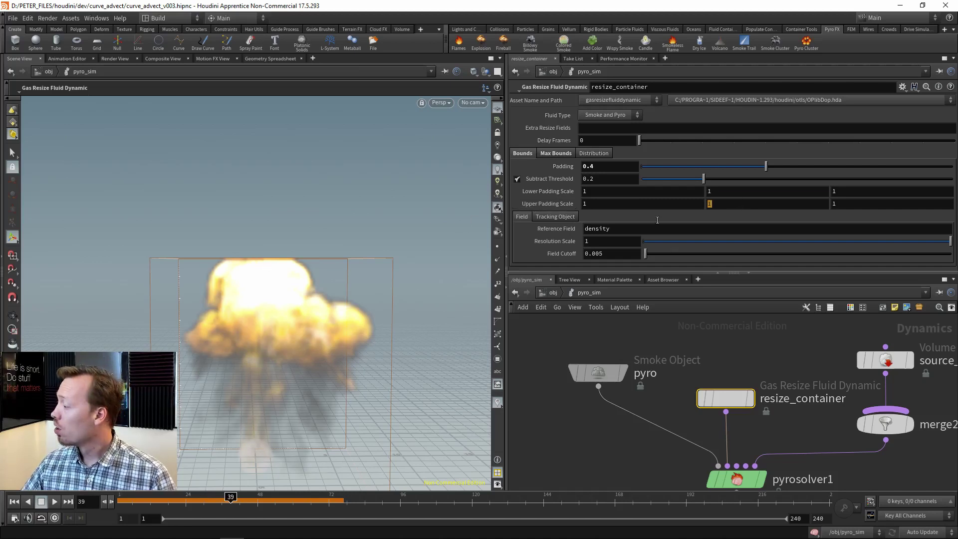
type("3")
key("Return")
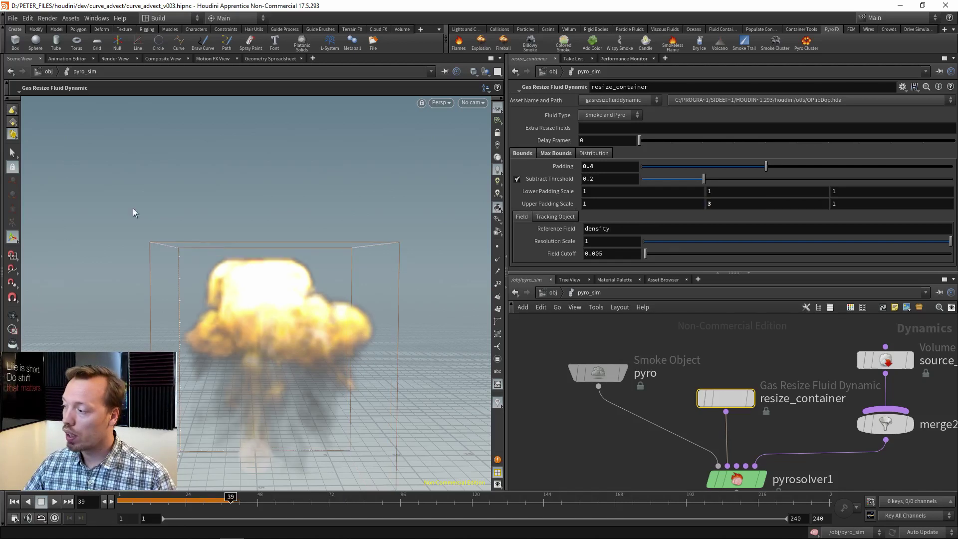
Replay the fireball simulation from the first frame and check the container's space above the smoke
left_click(13, 501)
left_click(54, 502)
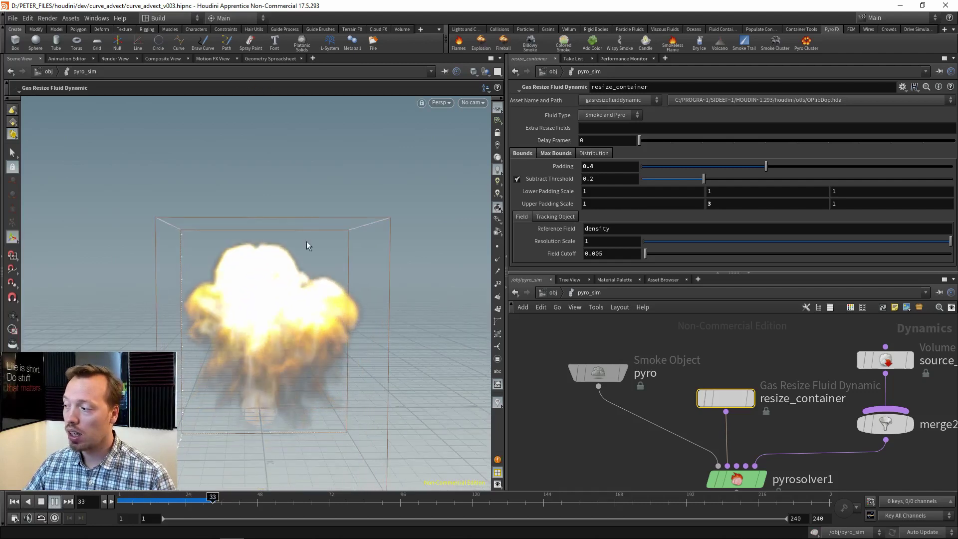
key("Escape")
left_click_drag(264, 318, 297, 313)
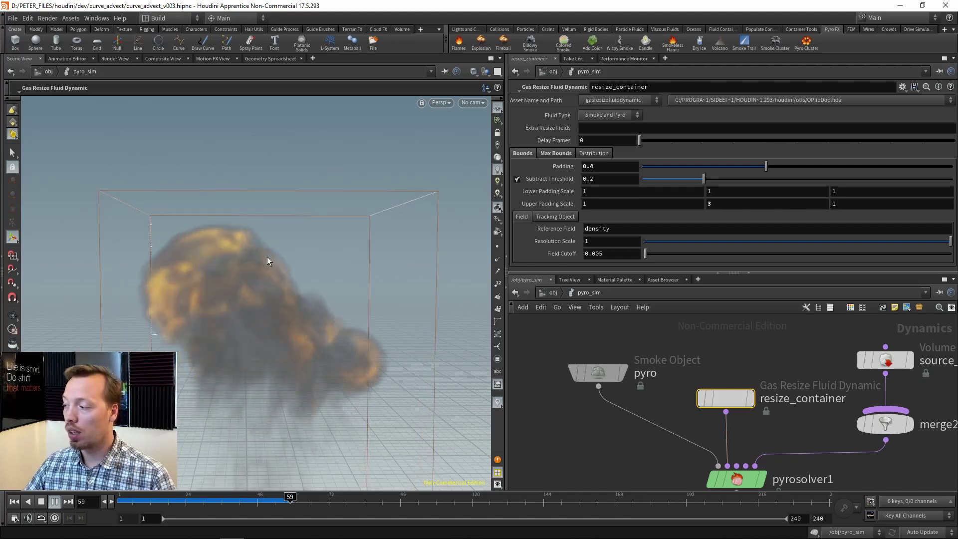
left_click(41, 501)
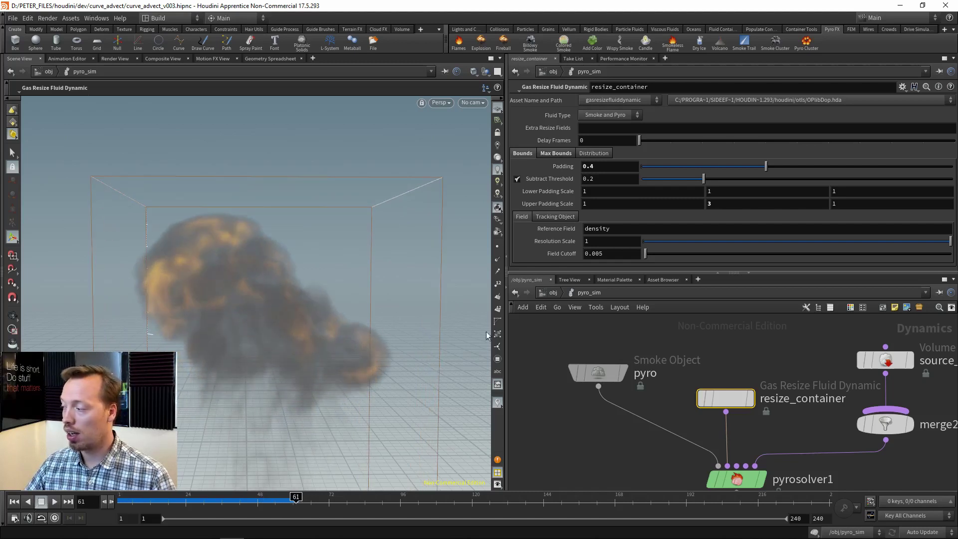
Return to the object level and spread out the overlapping geo1, pyro_sim and pyro_import nodes
left_click(552, 292)
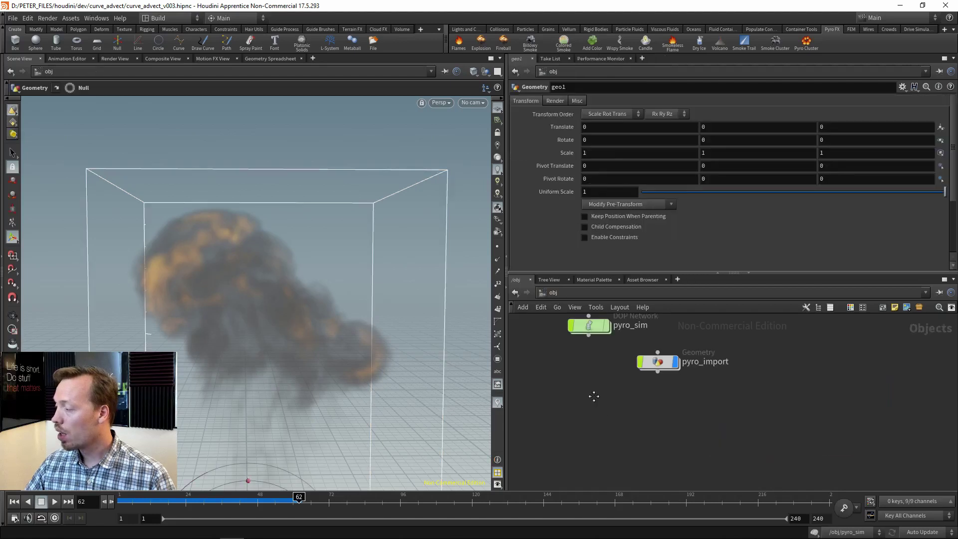
left_click_drag(696, 388, 612, 411)
middle_click_drag(645, 337, 618, 400)
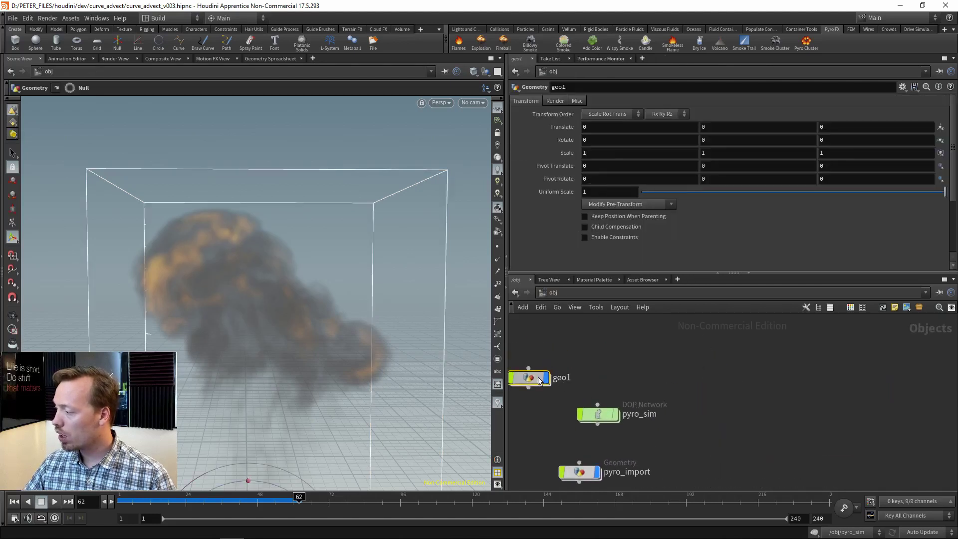
left_click_drag(539, 381, 613, 364)
middle_click_drag(568, 416, 613, 329)
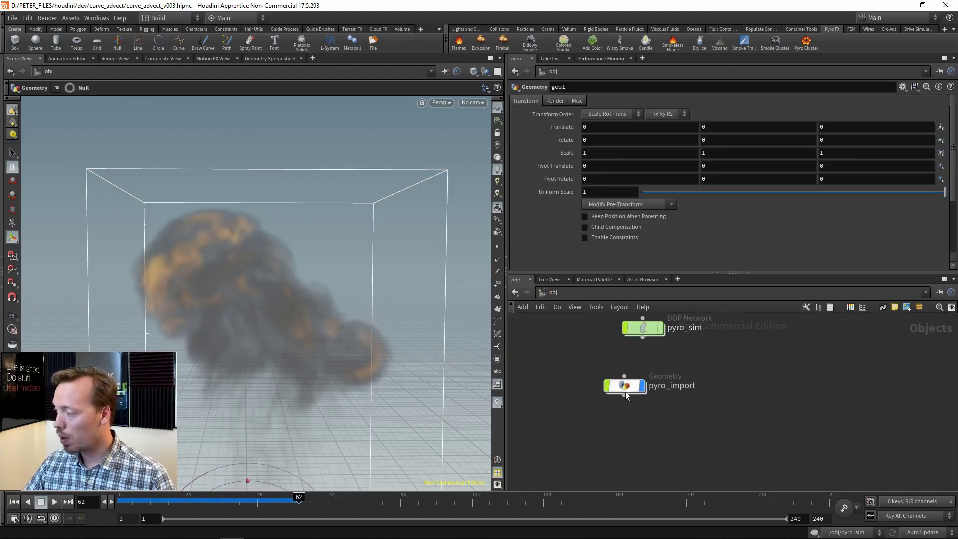
Go inside pyro_import, move import_pyrofields away from import_pyro_visualization and review its list of fields to import
double_click(644, 381)
middle_click_drag(696, 435, 667, 374)
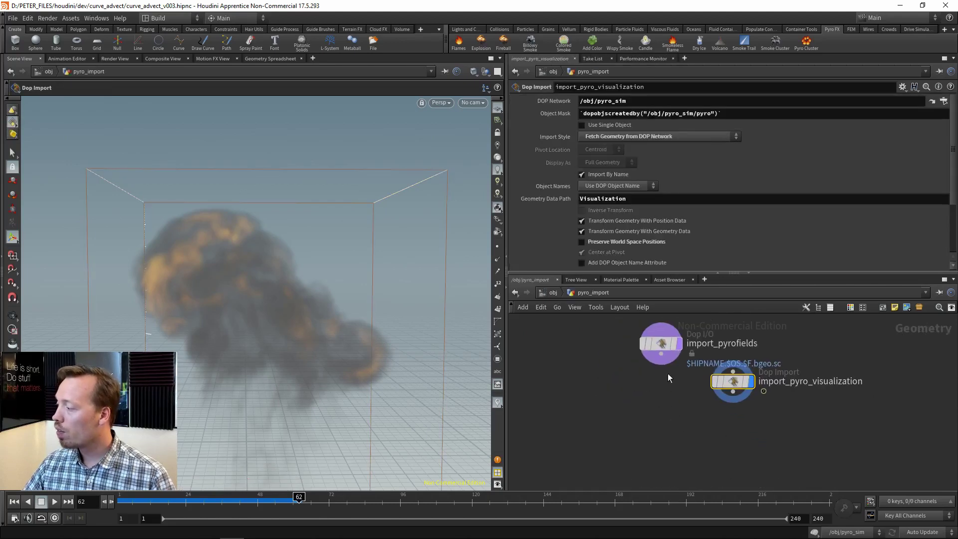
mouse_move(668, 343)
left_click_drag(667, 344, 619, 358)
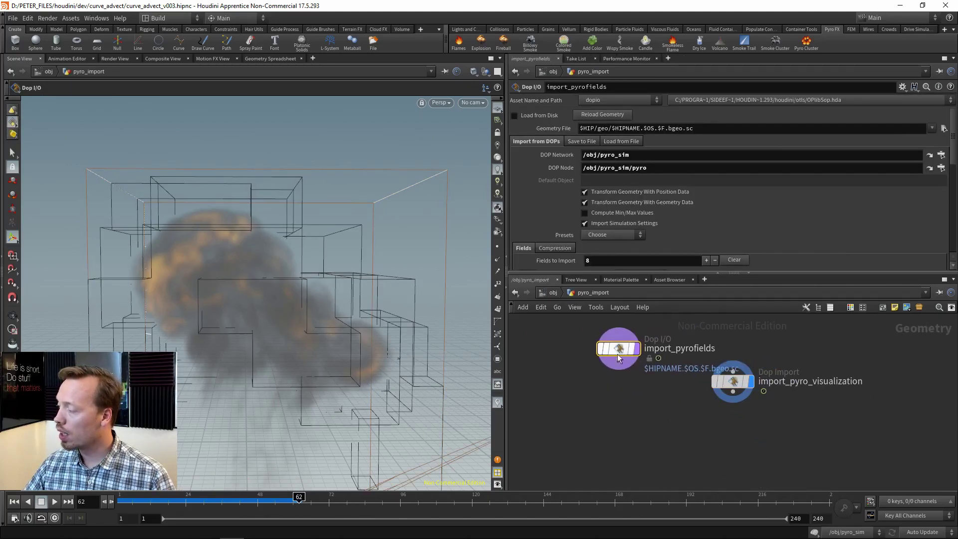
scroll(764, 205, "down", 5)
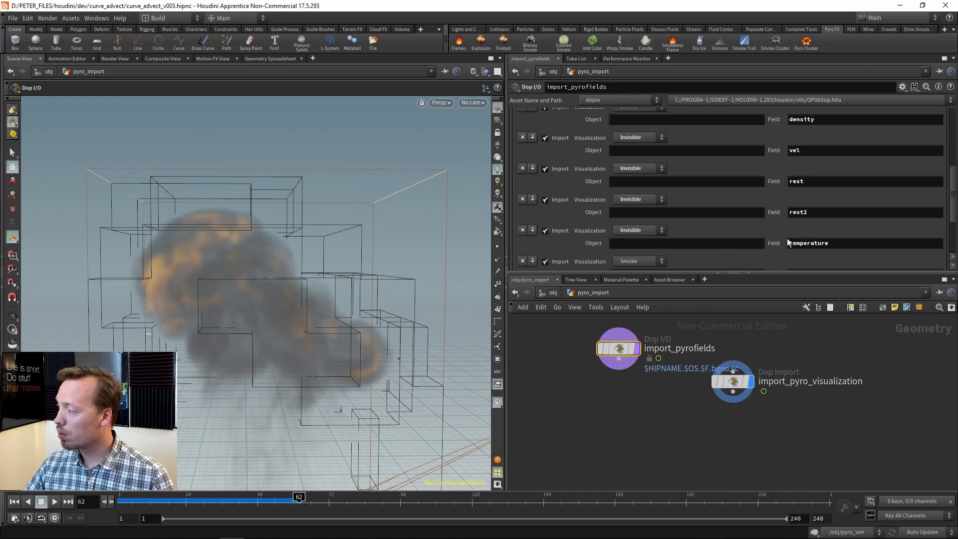
scroll(788, 215, "down", 2)
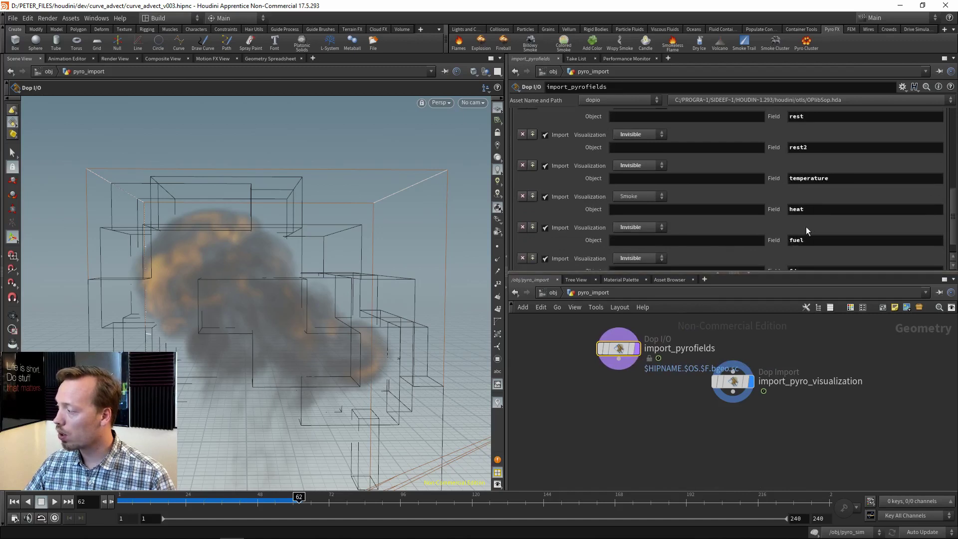
scroll(739, 233, "down", 1)
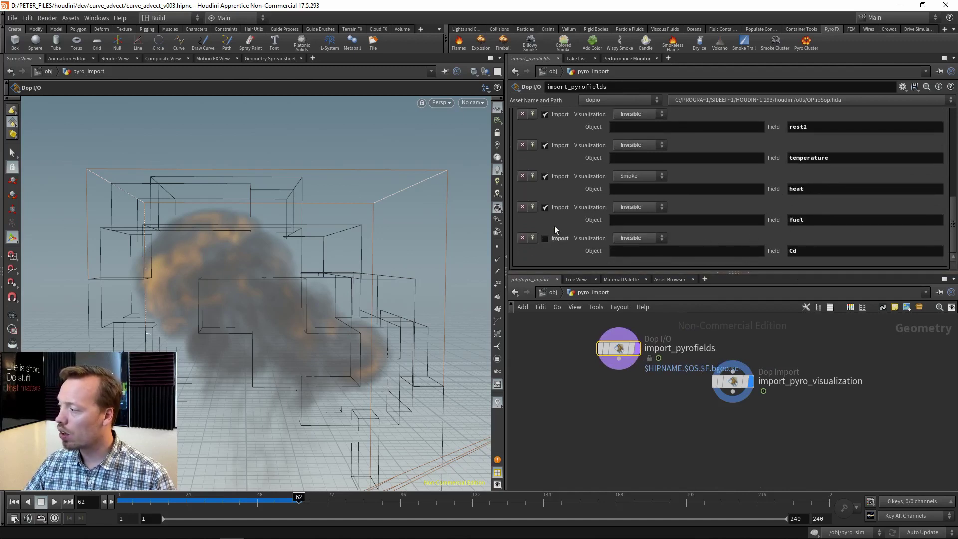
Turn off the import of every remaining pyro field except density and vel, including heat, temperature, rest2 and rest
left_click(546, 177)
left_click(545, 146)
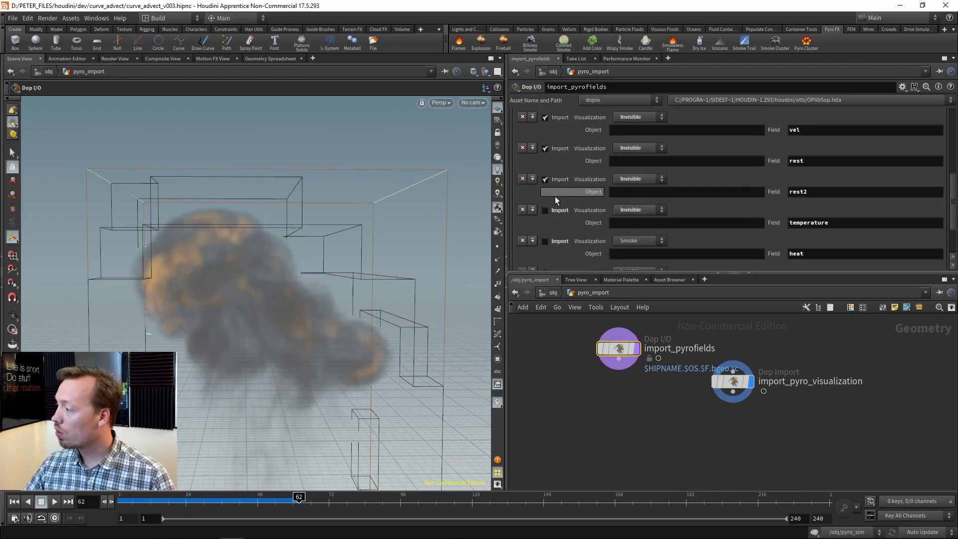
left_click(545, 180)
left_click(546, 148)
scroll(562, 145, "up", 2)
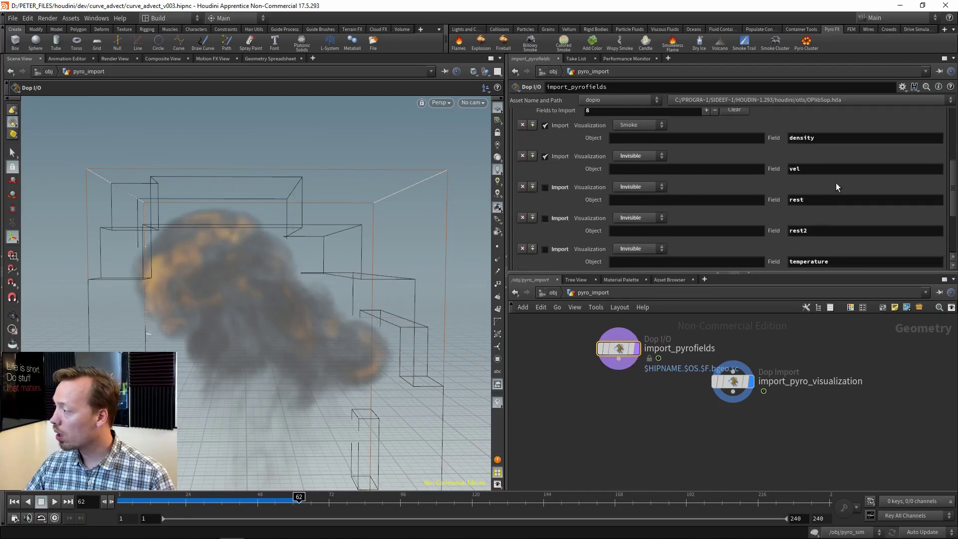
Display import_pyrofields, scrub the timeline to frame 65 and inspect the node's information on its imported volumes
left_click(638, 348)
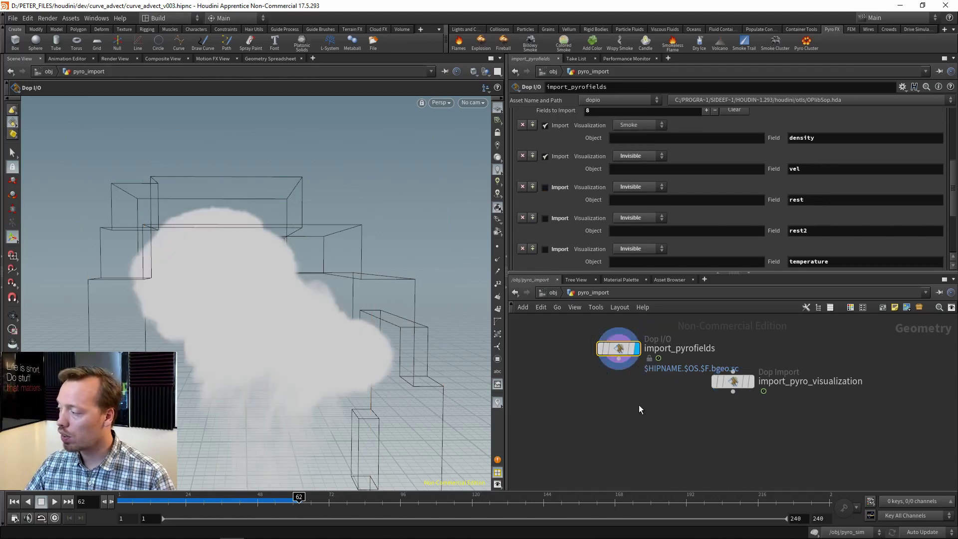
left_click_drag(198, 514, 296, 500)
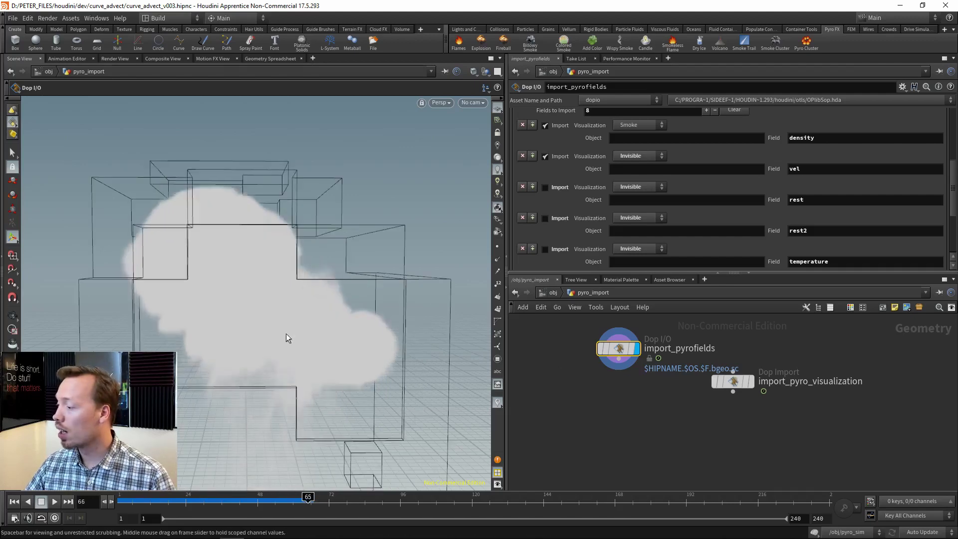
middle_click(630, 349)
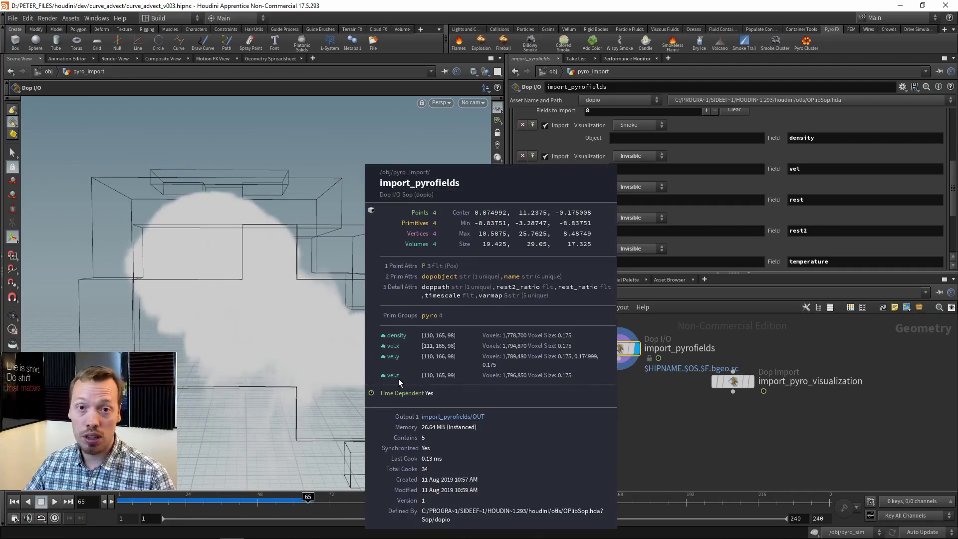
middle_click_drag(397, 378, 396, 379)
Add a Circle node in pyro_import below import_pyrofields and make it the displayed node
middle_click_drag(630, 438, 634, 403)
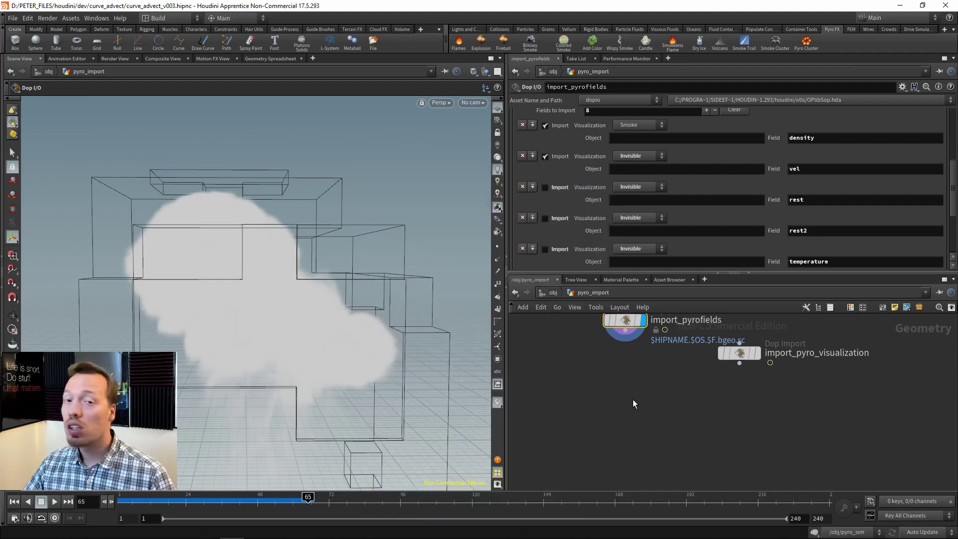
key("Tab")
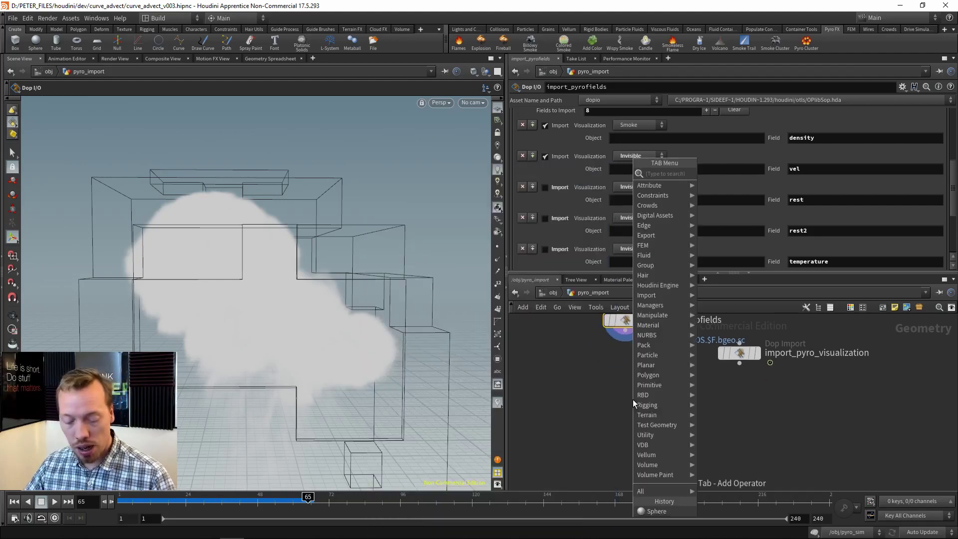
type("circ")
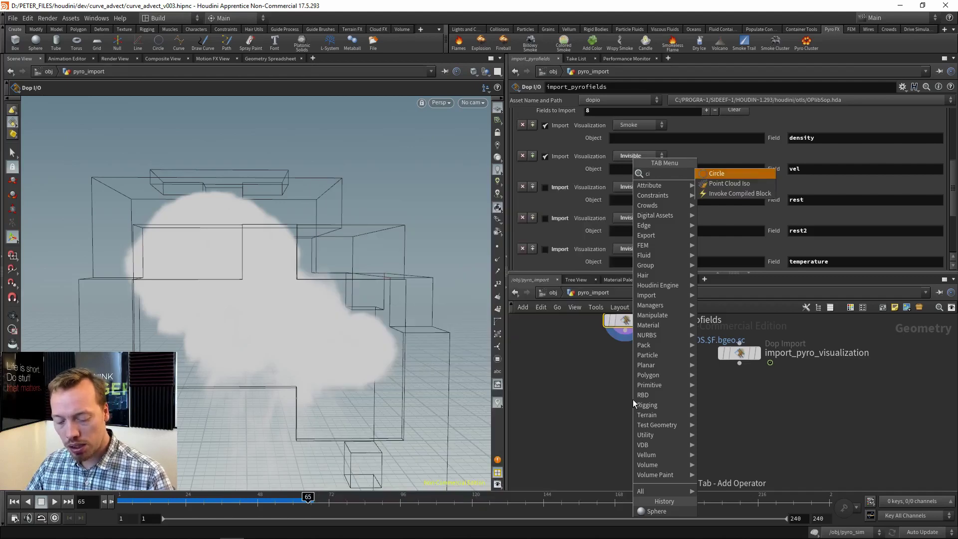
left_click(710, 175)
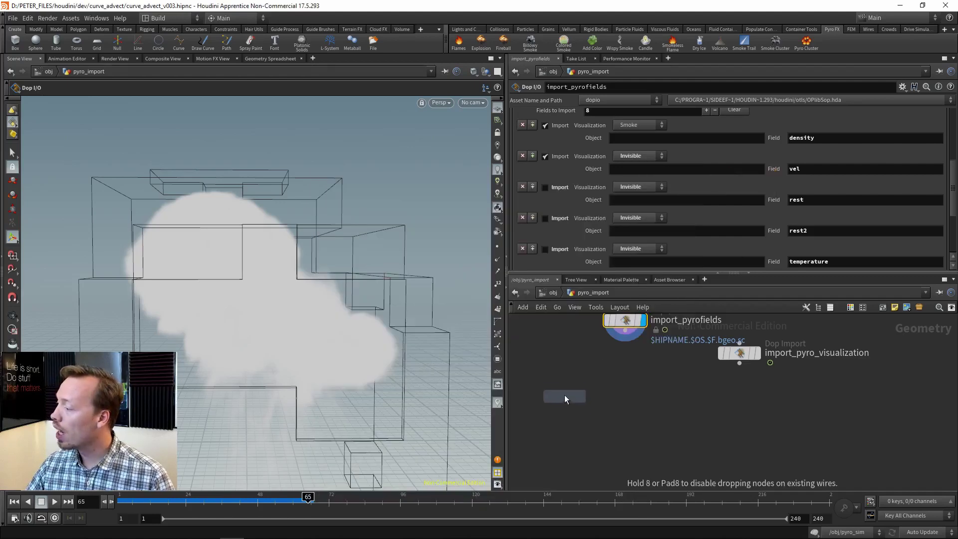
left_click(557, 377)
scroll(249, 339, "down", 5)
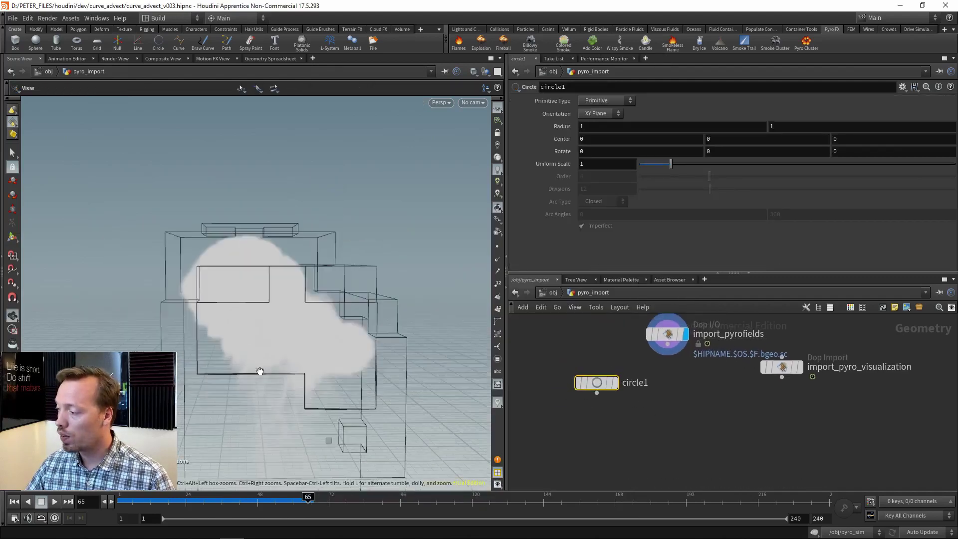
scroll(622, 377, "up", 3)
left_click(621, 377)
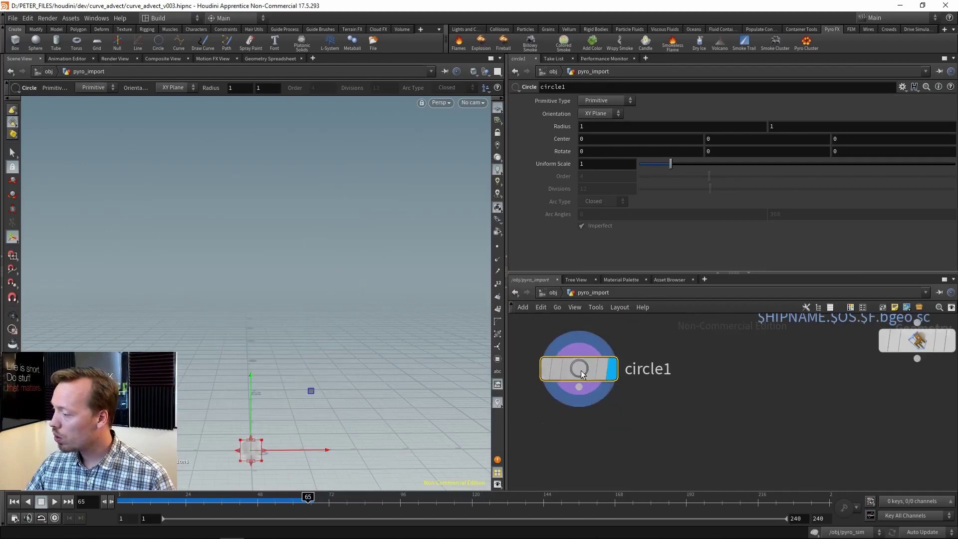
Hide the other objects in the viewport so that only the circle is shown
key("Escape")
left_click_drag(271, 450, 340, 368)
key("Return")
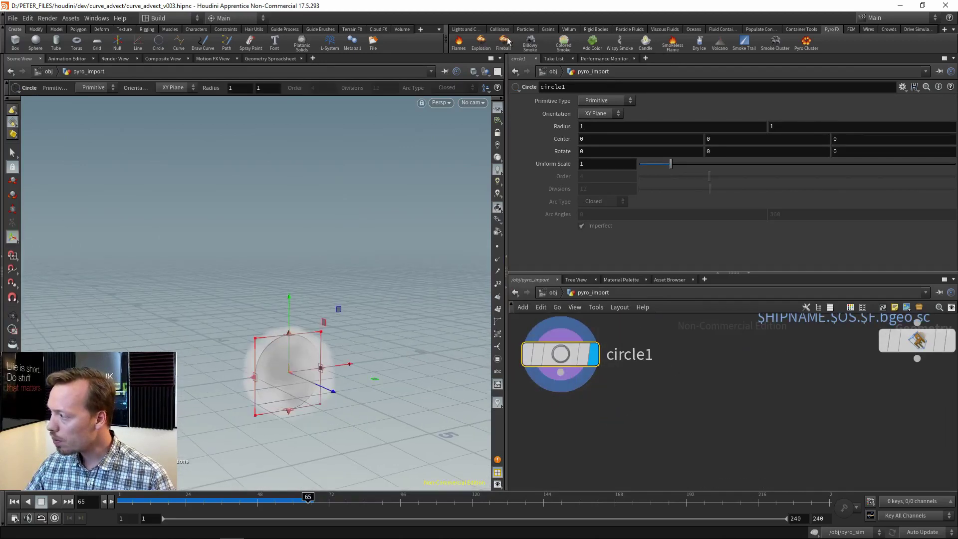
left_click(458, 73)
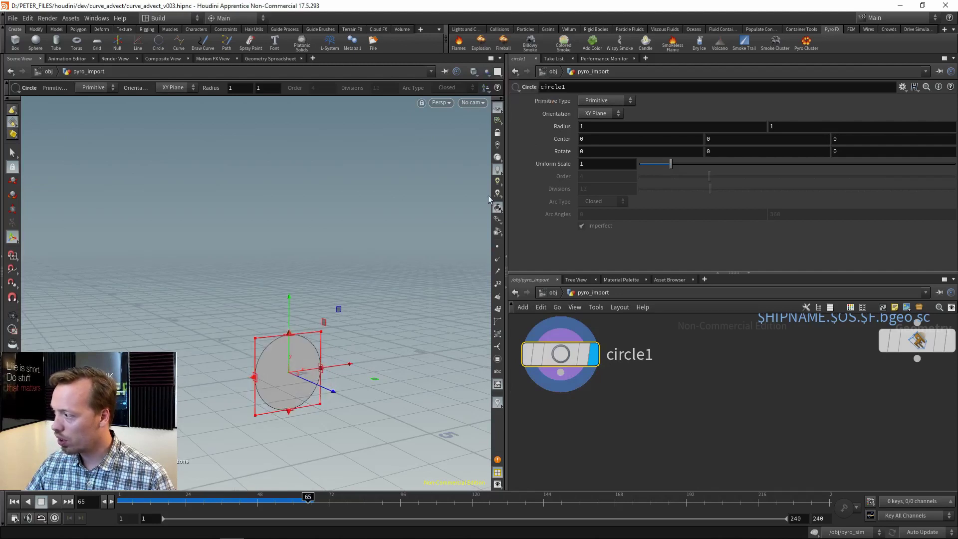
Set the circle's Primitive Type to Polygon and show its points and point numbers in the viewport
left_click(605, 101)
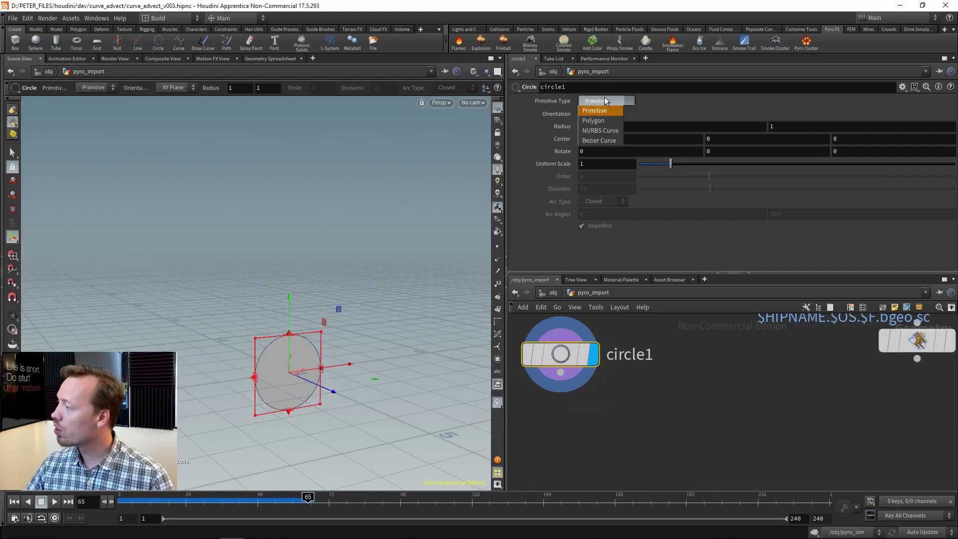
left_click(595, 124)
left_click(498, 246)
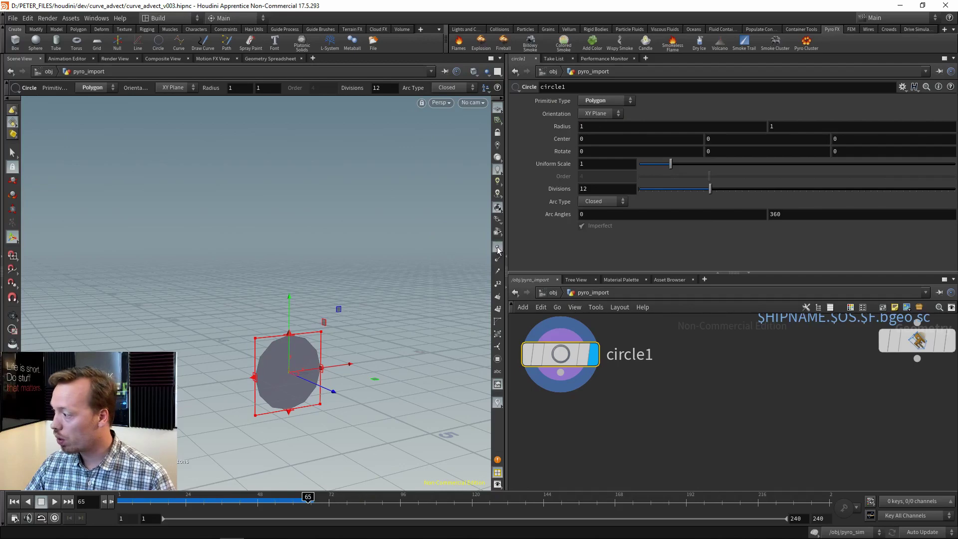
key("Escape")
scroll(432, 317, "up", 5)
scroll(376, 314, "down", 2)
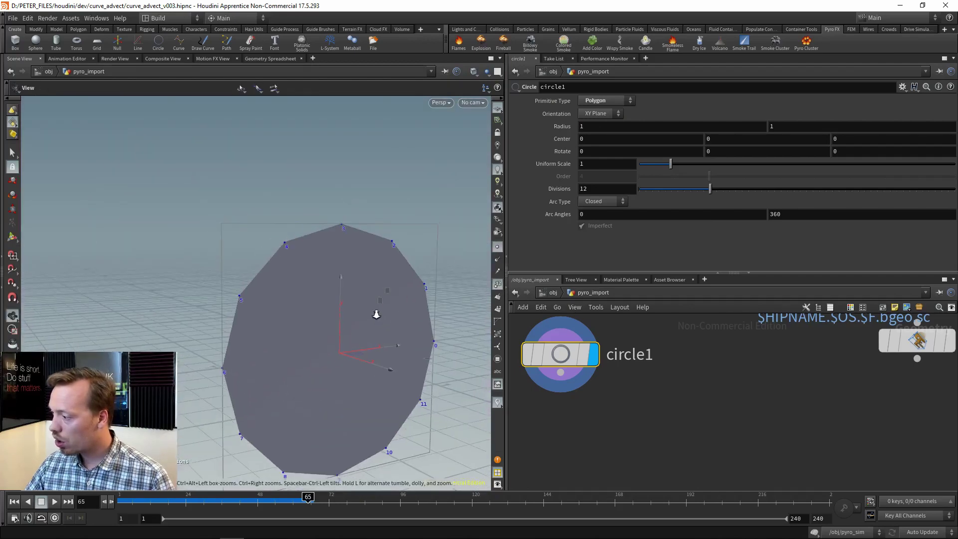
Set the circle's Divisions to 50
key("Return")
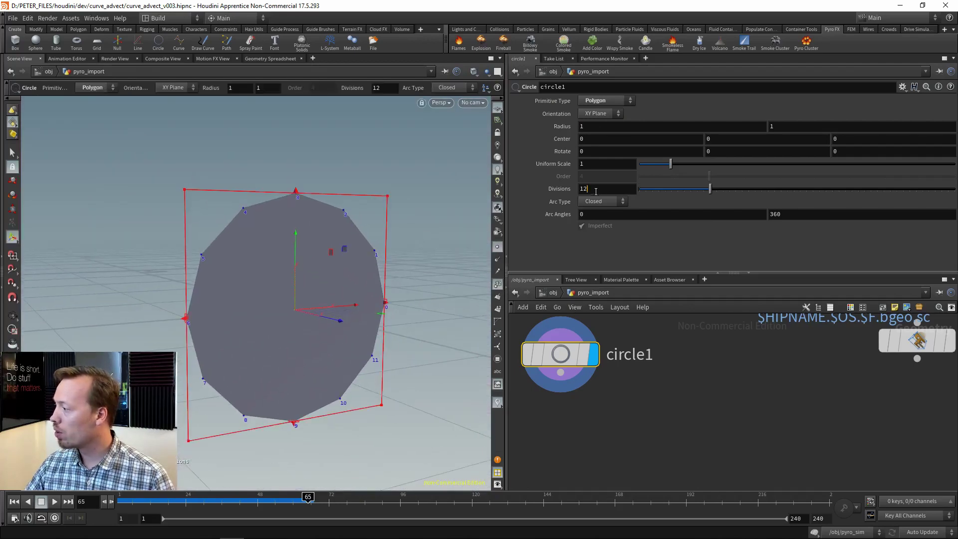
key("BackSpace")
key("BackSpace")
type("50")
key("Return")
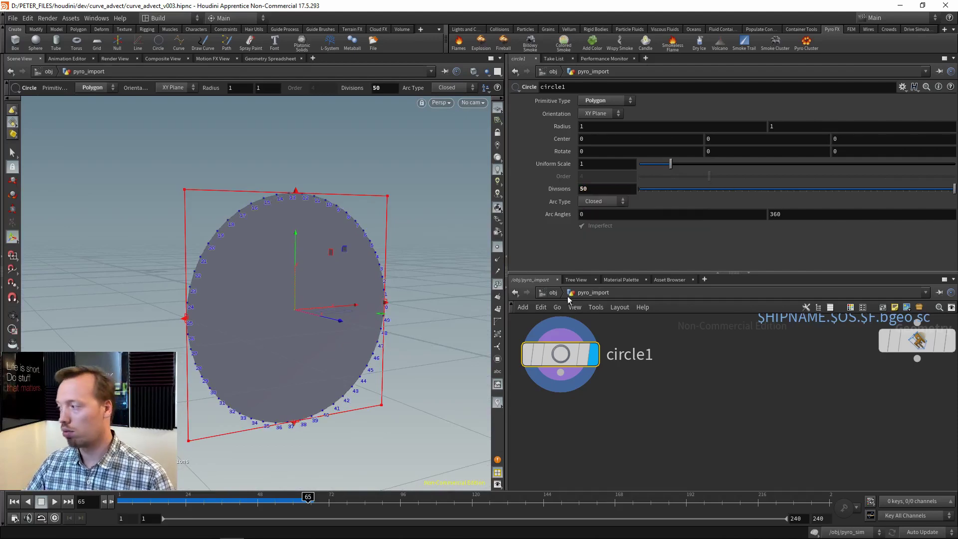
Add a Resample node connected below circle1 and make it the displayed node
key("Tab")
type("r")
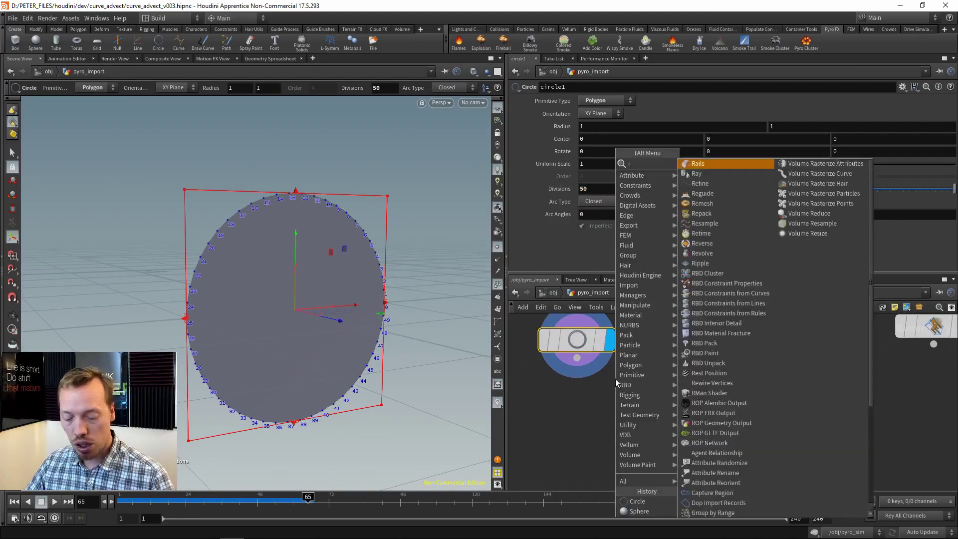
type("es")
left_click(714, 163)
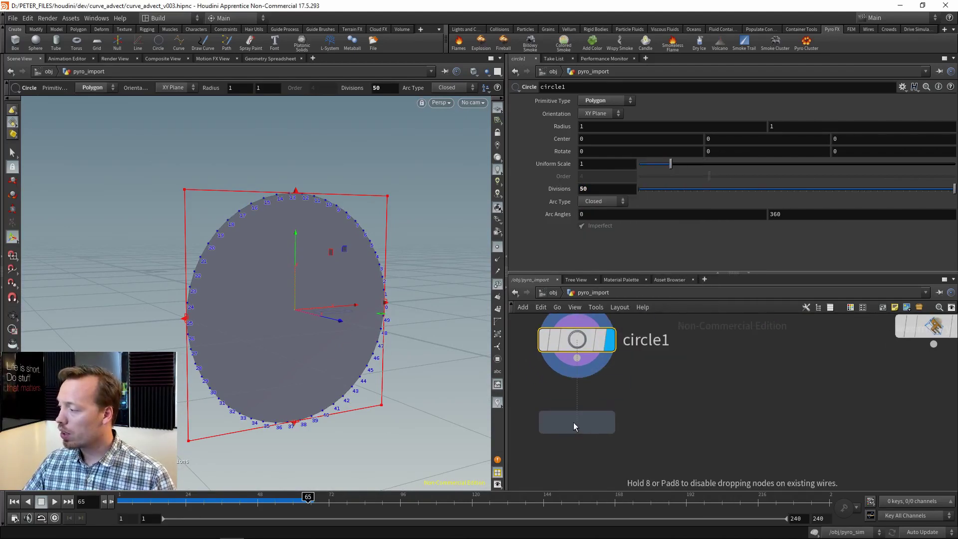
left_click(574, 422)
left_click(610, 422)
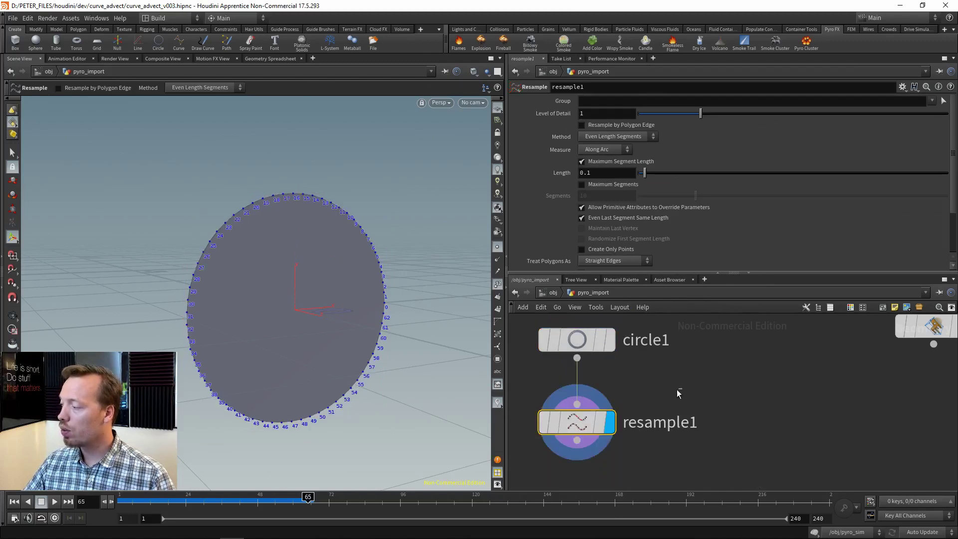
Compare the points before and after resampling by displaying circle1 and resample1 in turn
double_click(597, 173)
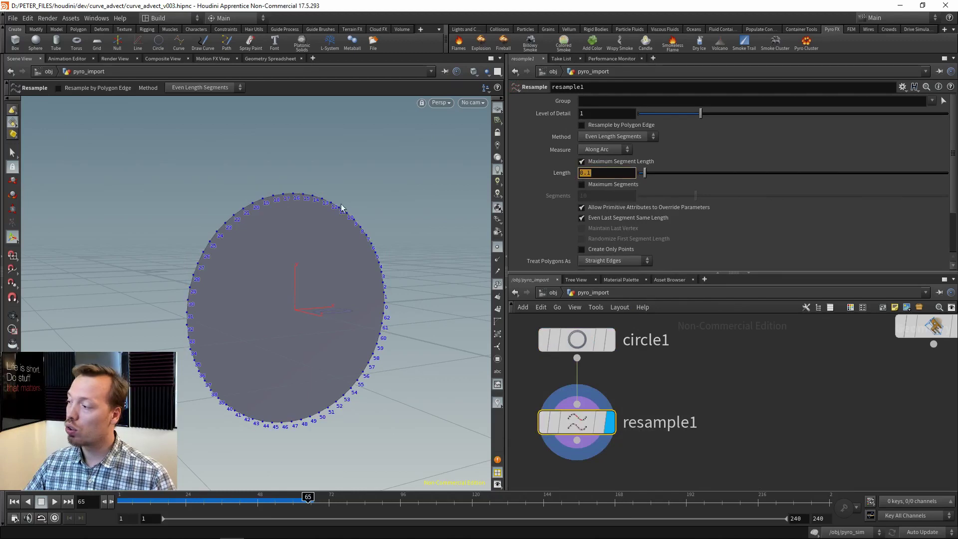
left_click(610, 340)
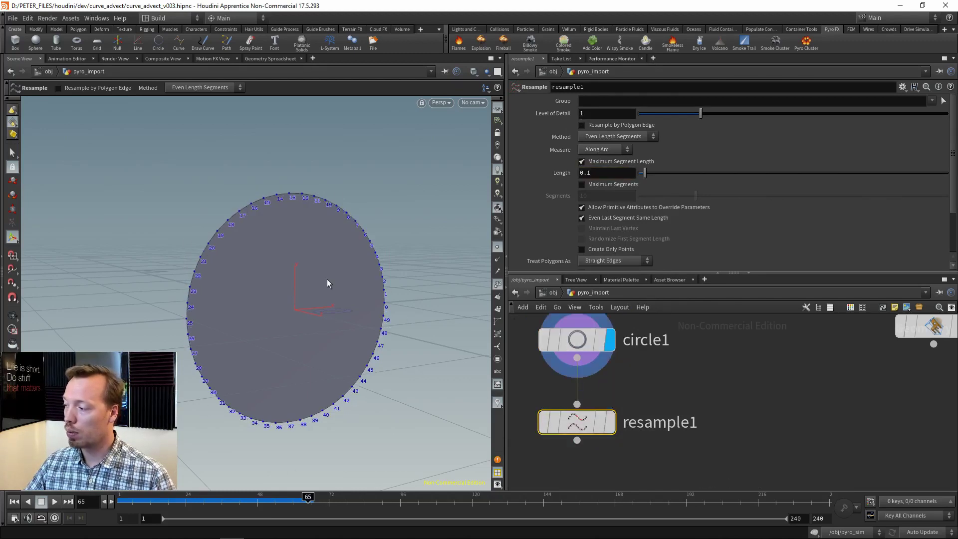
left_click(610, 428)
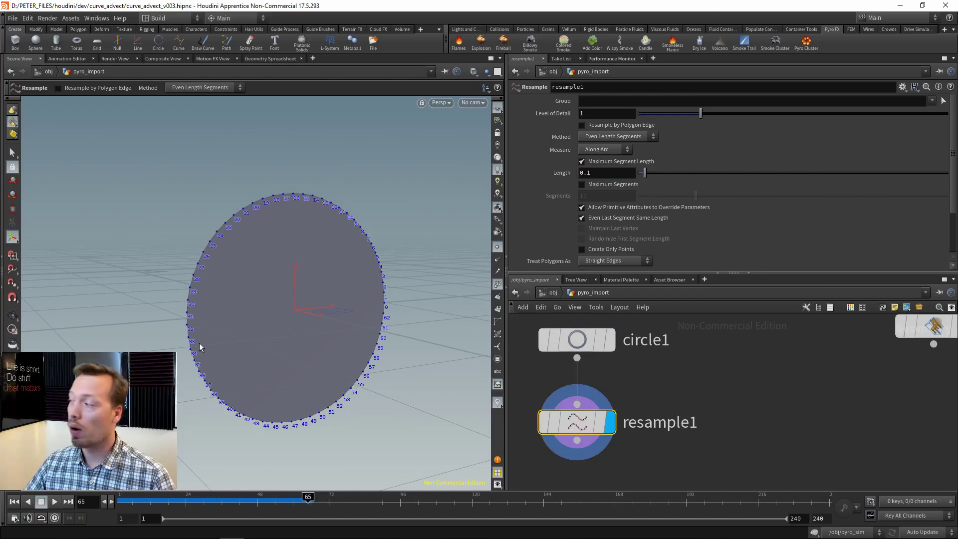
Enable the Curve U Attribute output curveu on resample1
scroll(555, 199, "down", 3)
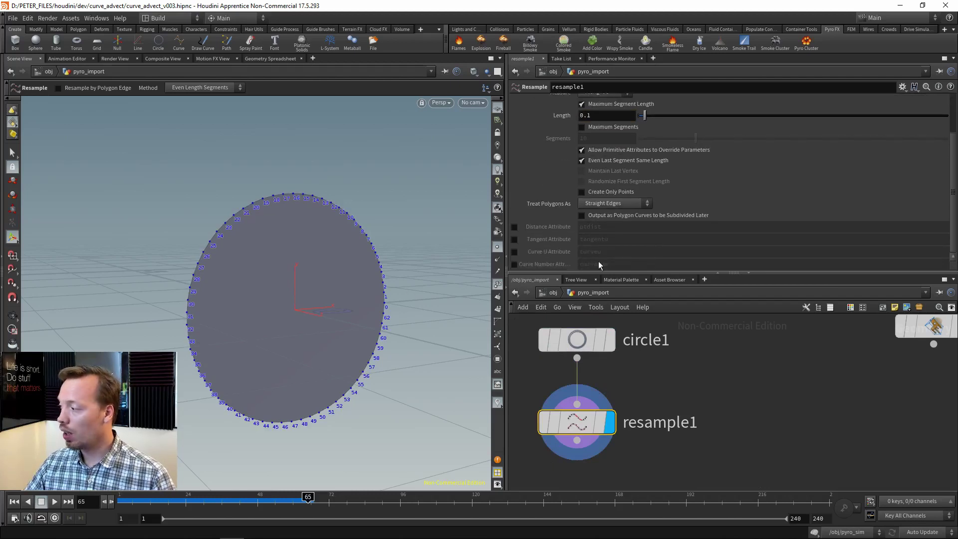
left_click(514, 252)
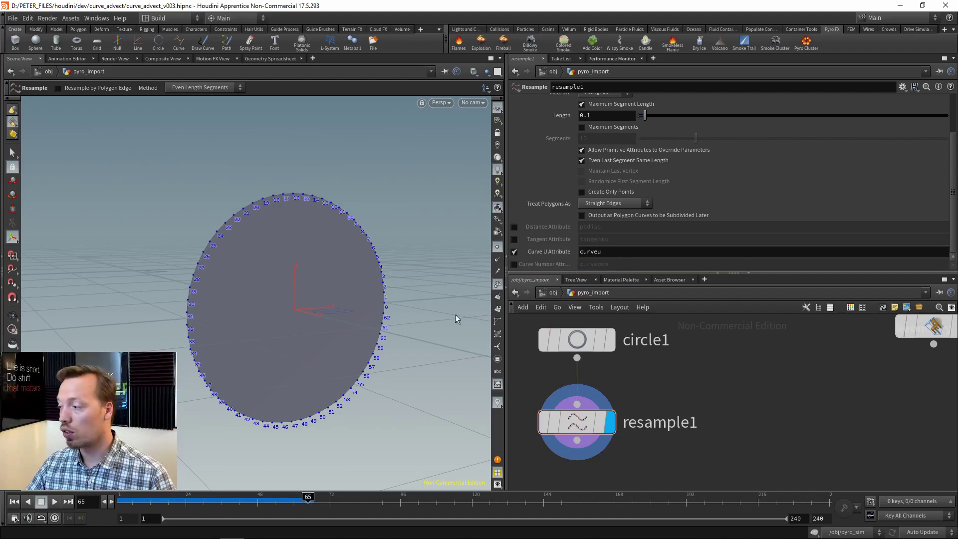
left_click_drag(455, 314, 389, 276)
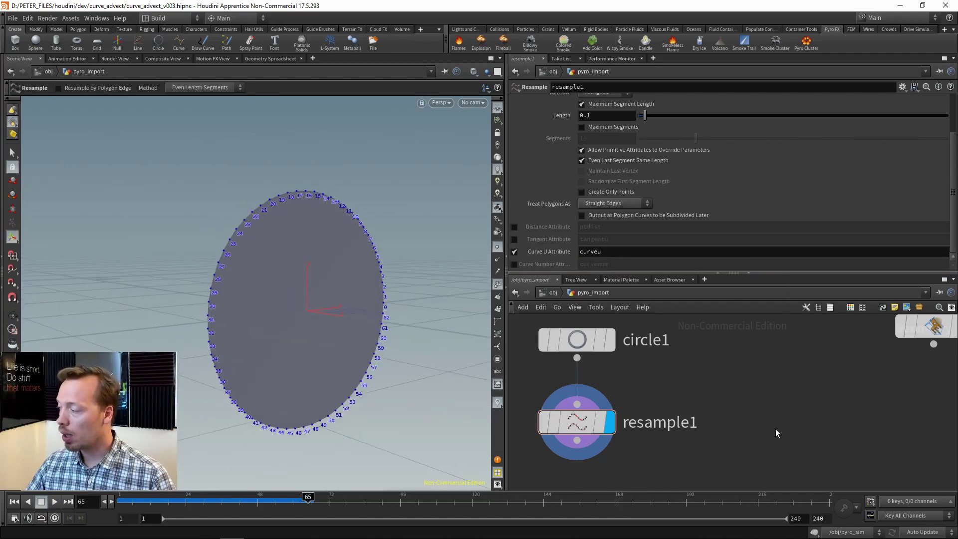
Add a DOP Network node below resample1 and save the scene file
scroll(775, 429, "down", 4)
key("Tab")
type("d")
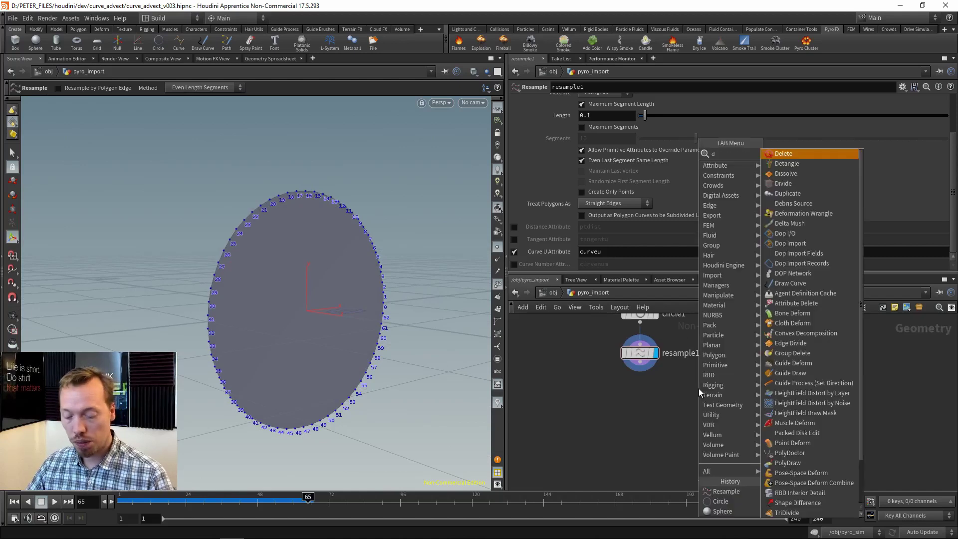
type("op")
key("Down")
key("Down")
key("Down")
key("Return")
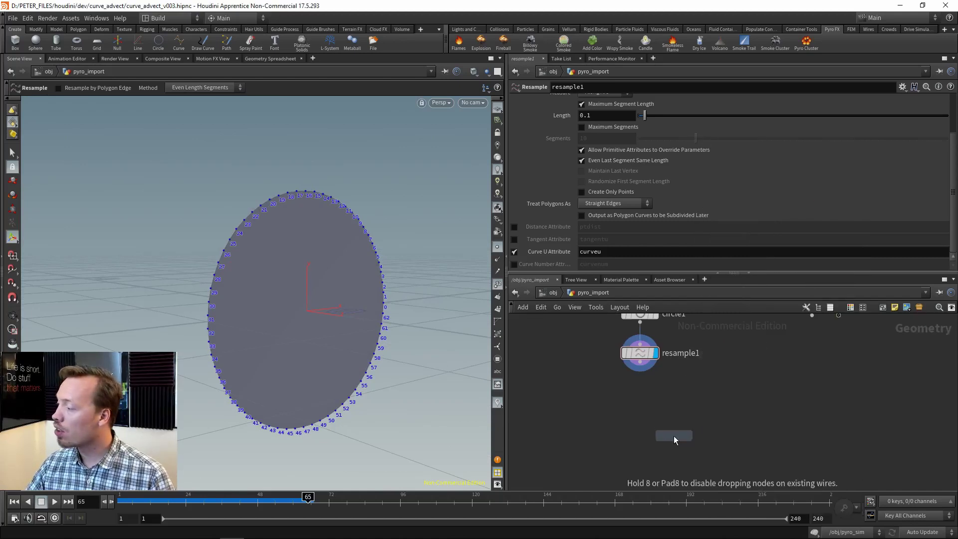
left_click(674, 435)
left_click(14, 19)
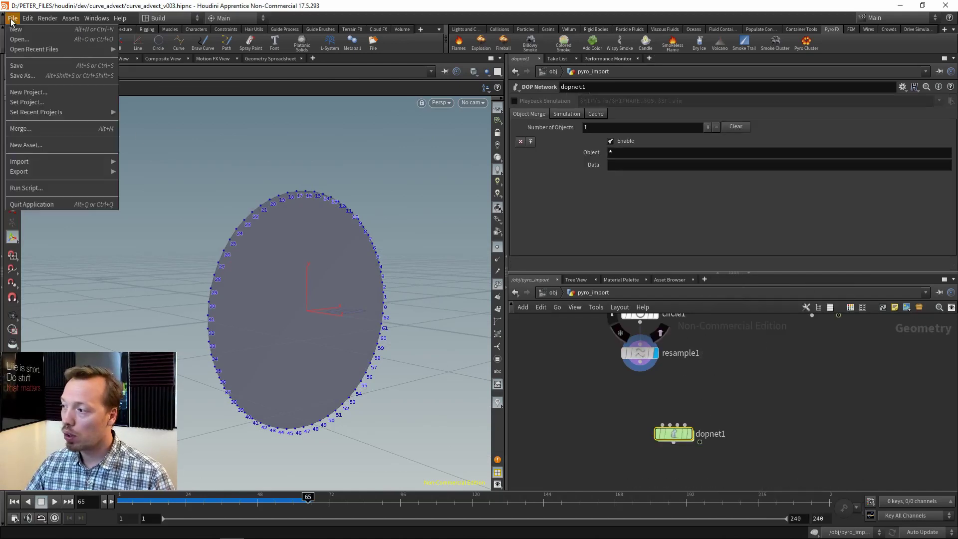
left_click(27, 70)
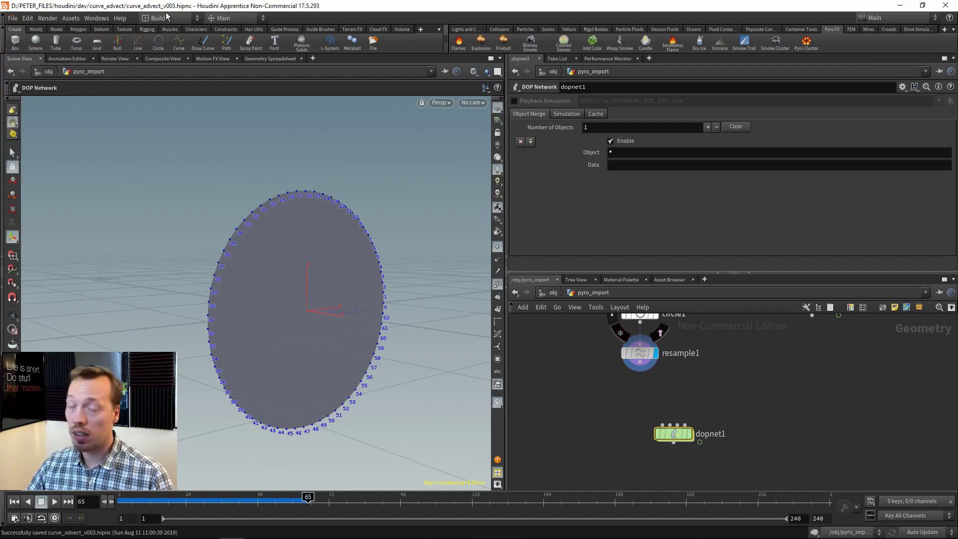
Connect the output of resample1 to the first input of dopnet1
scroll(714, 384, "up", 1)
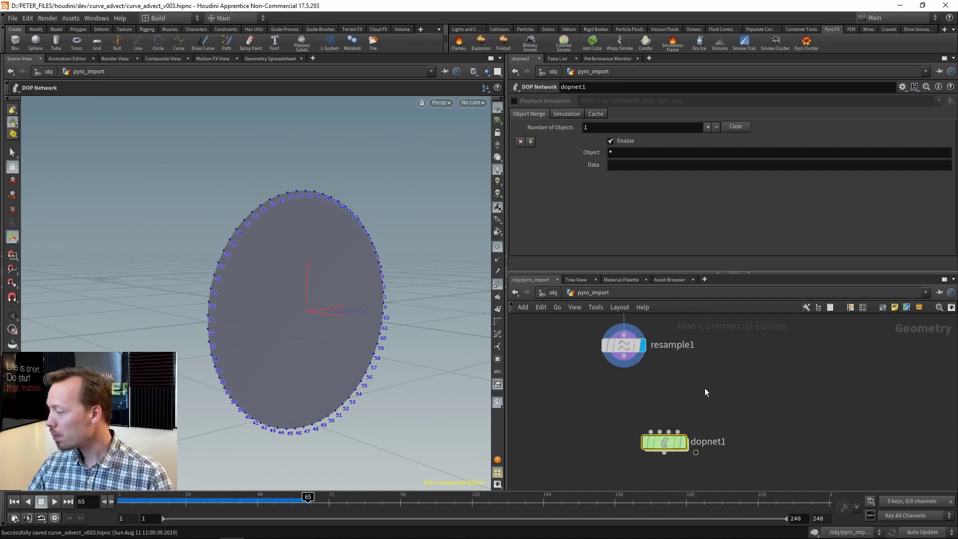
left_click(624, 356)
left_click(650, 432)
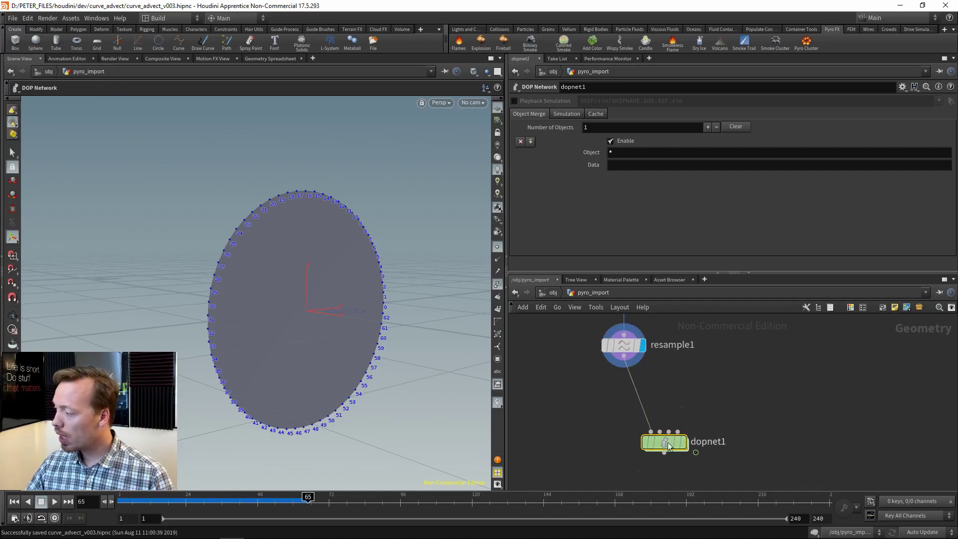
Connect the output of import_pyrofields to the third input of dopnet1
scroll(679, 410, "down", 3)
scroll(669, 381, "up", 2)
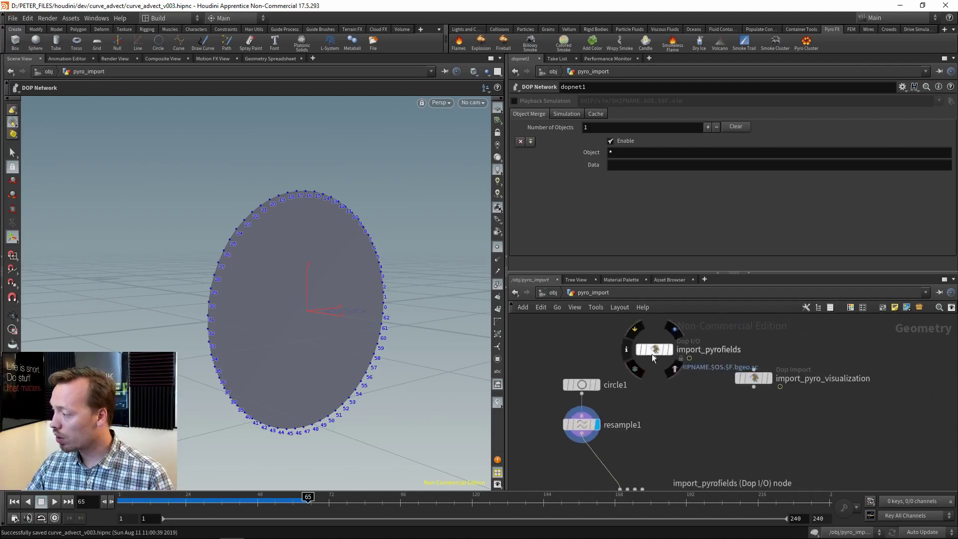
left_click_drag(651, 354, 662, 424)
scroll(666, 424, "up", 2)
left_click(644, 406)
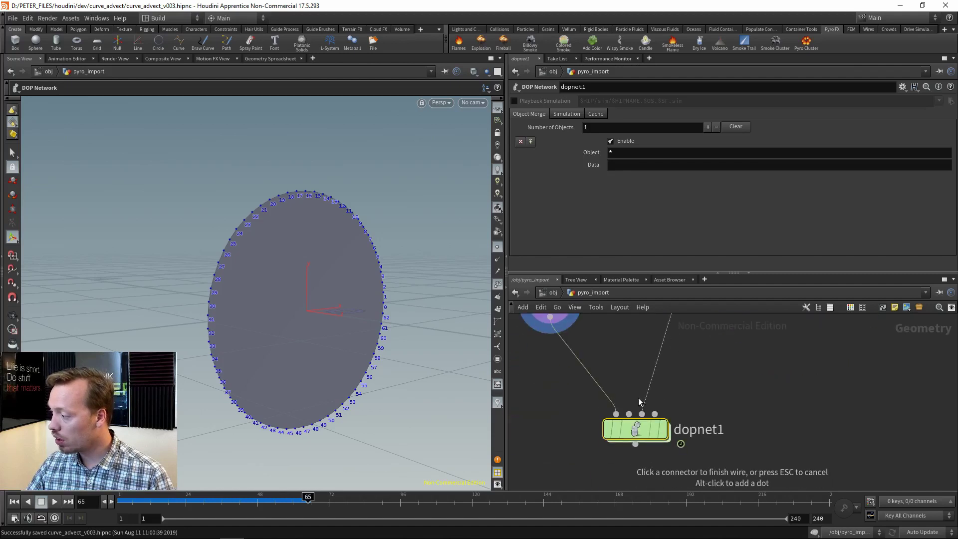
Wire import_pyrofields into the second input of dopnet1 and add a POP Object node inside dopnet1
left_click(642, 410)
double_click(640, 430)
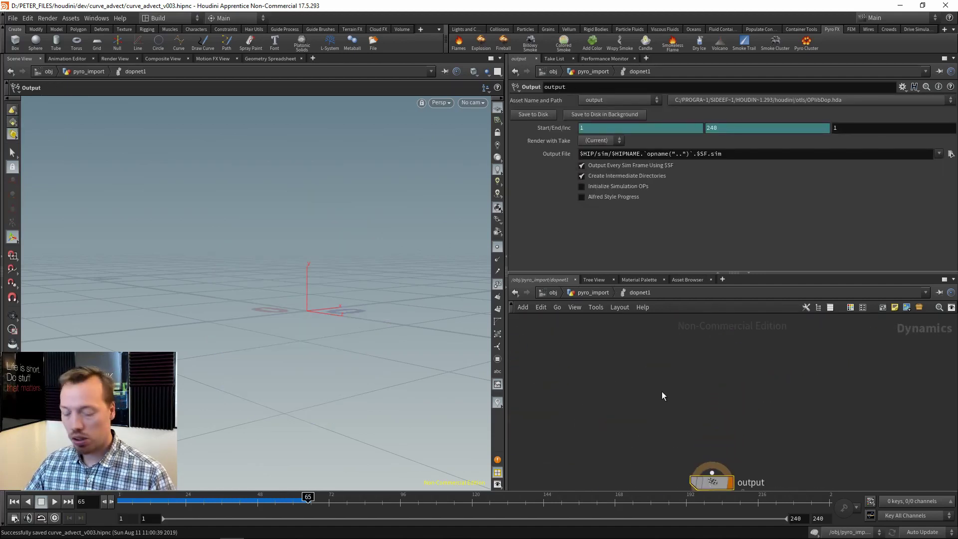
key("Tab")
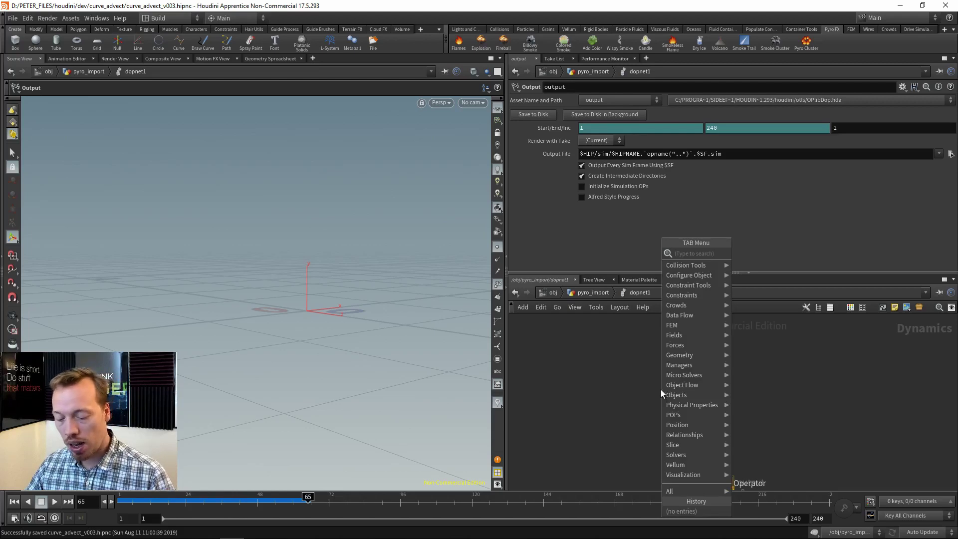
type("pop ob")
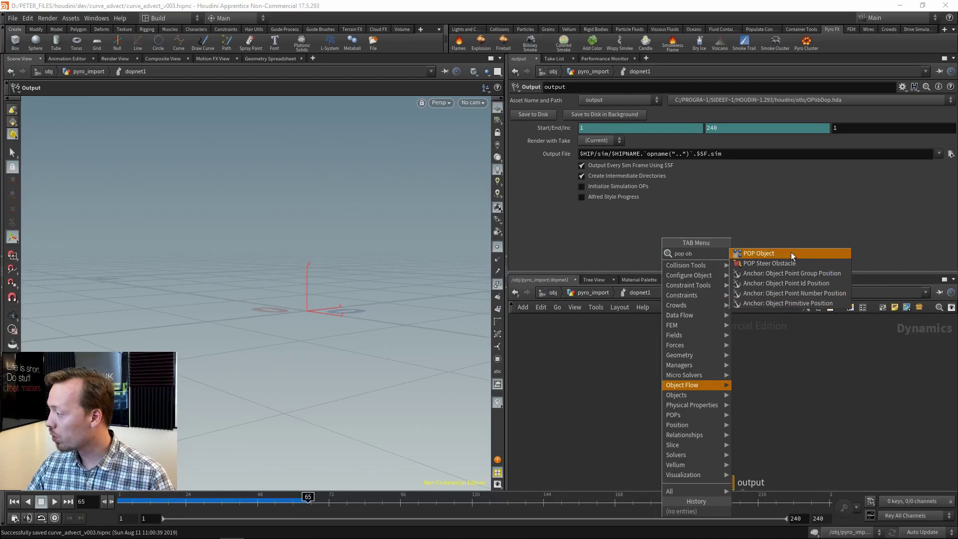
left_click(792, 252)
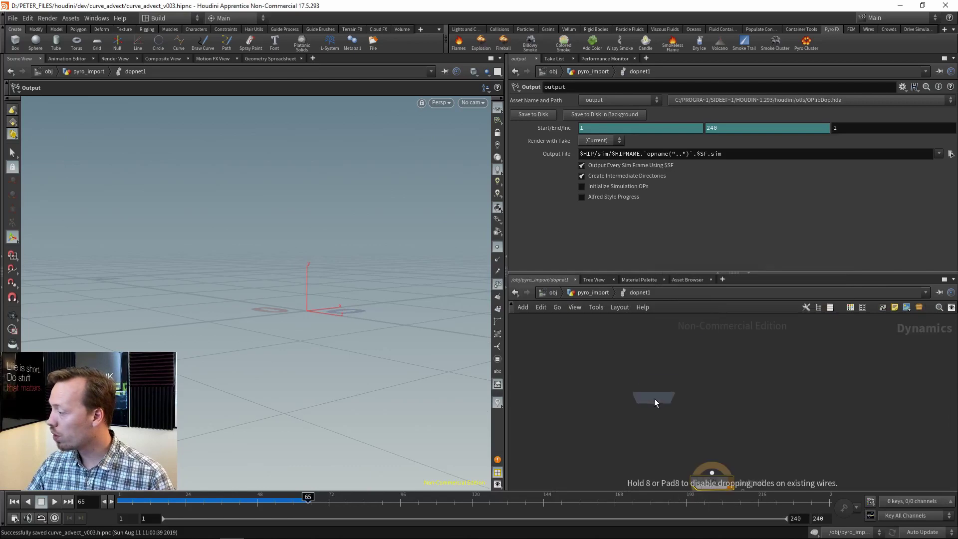
left_click(655, 398)
scroll(712, 438, "up", 3)
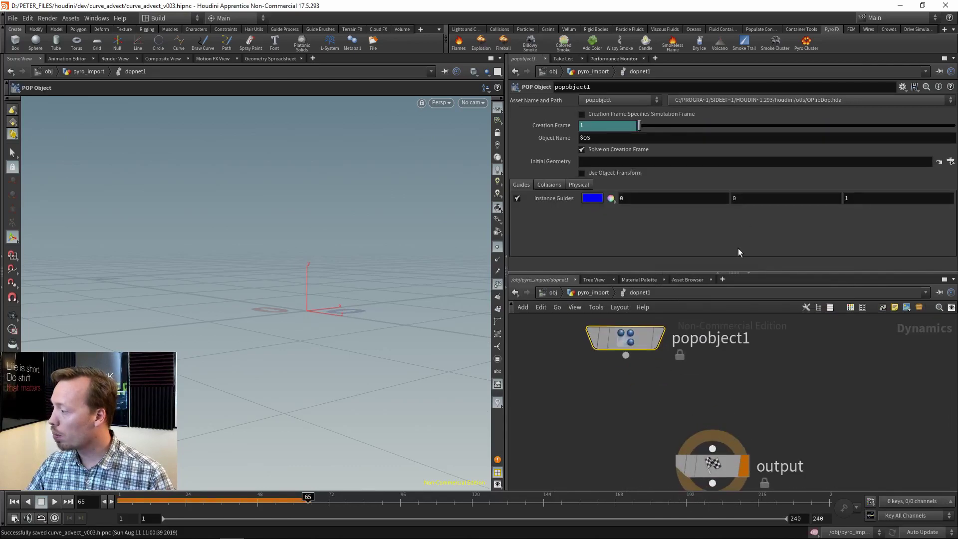
Add a POP Solver node fed by popobject1 and connect its output to the output node
key("Tab")
type("pop")
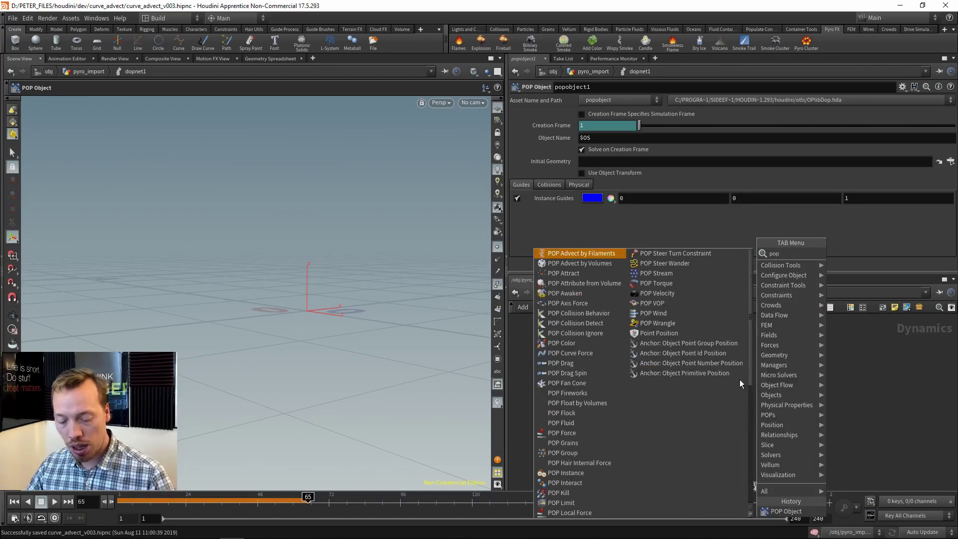
type(" sol")
left_click(854, 253)
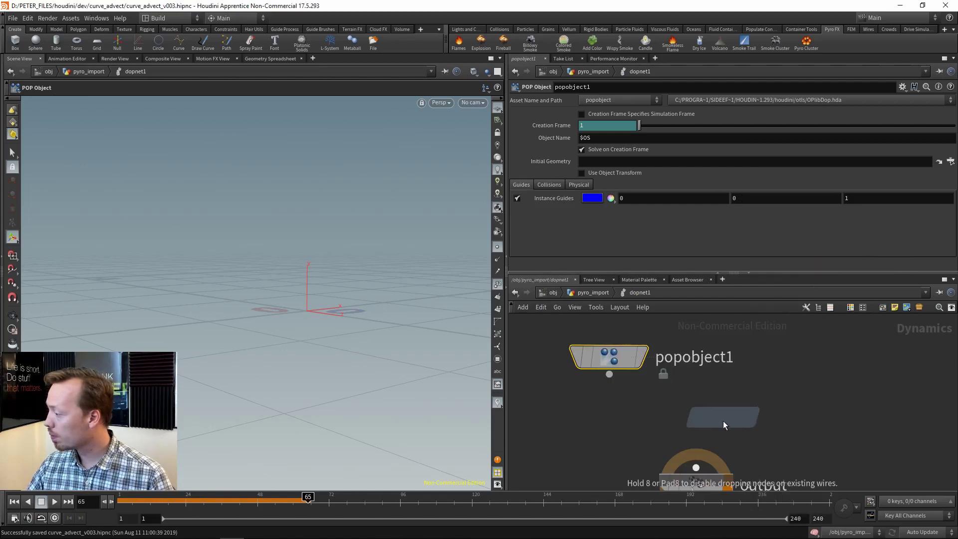
left_click(688, 413)
left_click(688, 430)
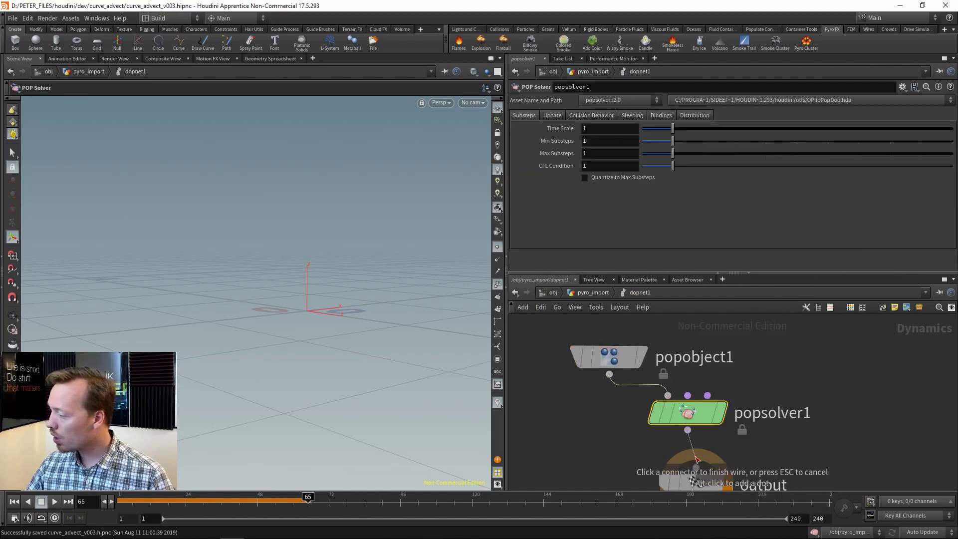
key("Escape")
Add a POP Source node above the solver and connect it to the third input of popsolver1
key("Tab")
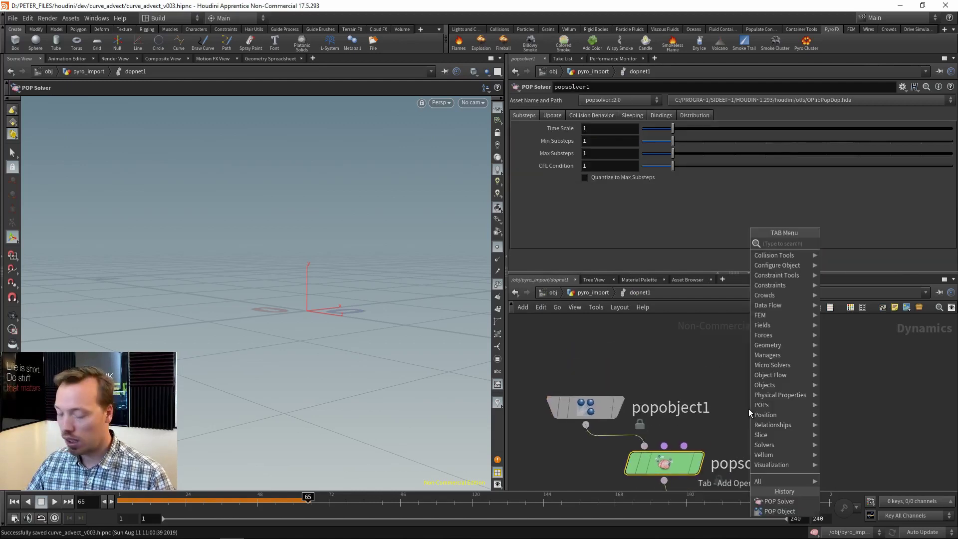
type("pop")
type(" curve")
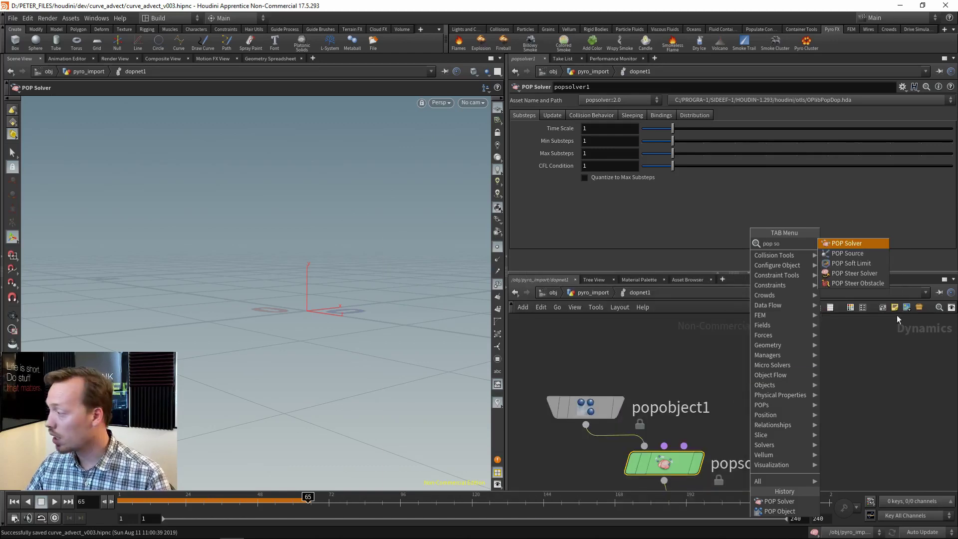
left_click(868, 253)
left_click(735, 346)
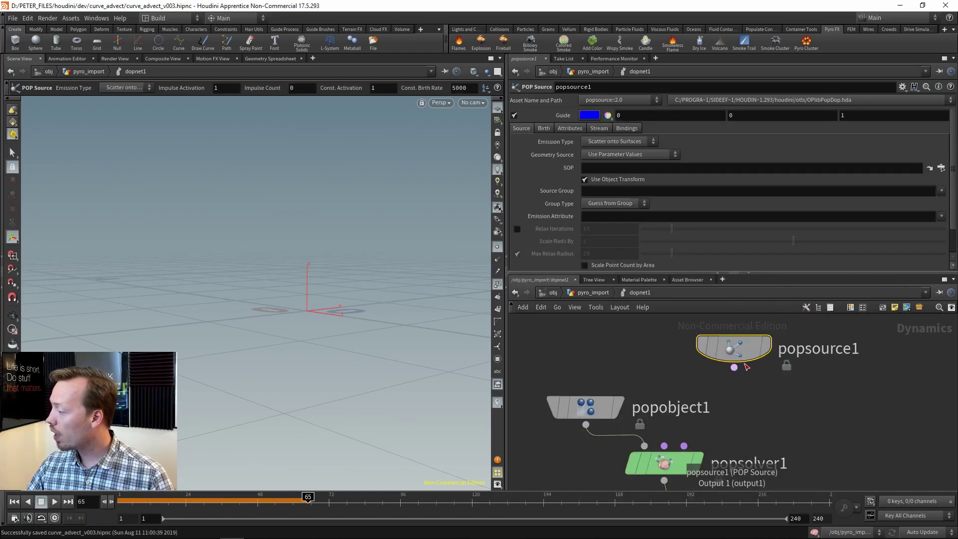
mouse_move(734, 367)
left_mouse_down()
mouse_move(697, 446)
mouse_move(684, 446)
left_mouse_up()
middle_click_drag(706, 443, 680, 483)
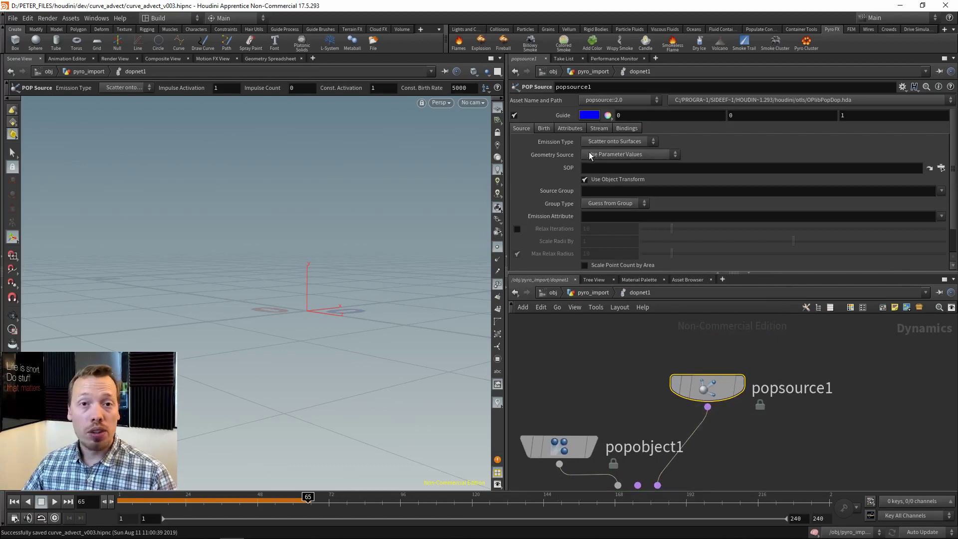
Set popsource1's Emission Type to All Geometry and its Geometry Source to Use First Context Geometry
left_click(639, 144)
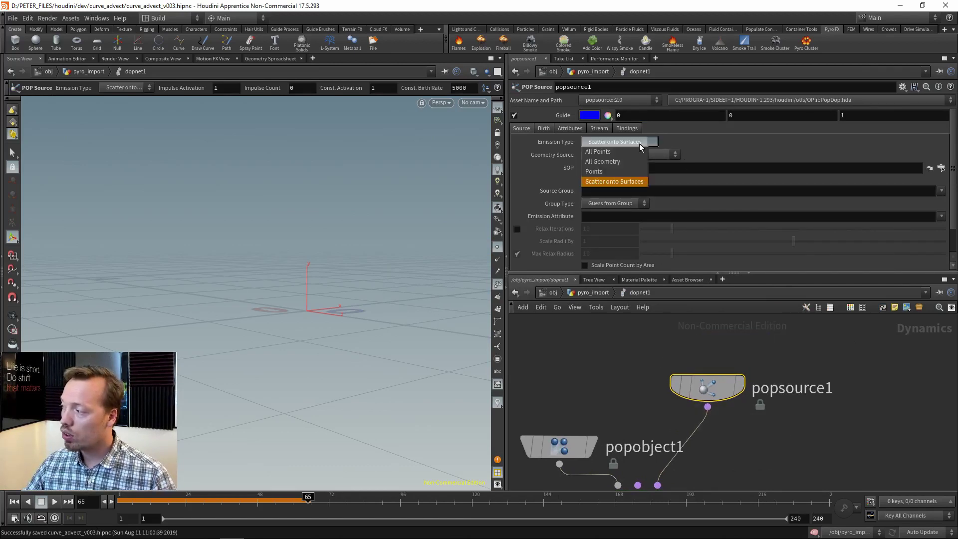
left_click(609, 162)
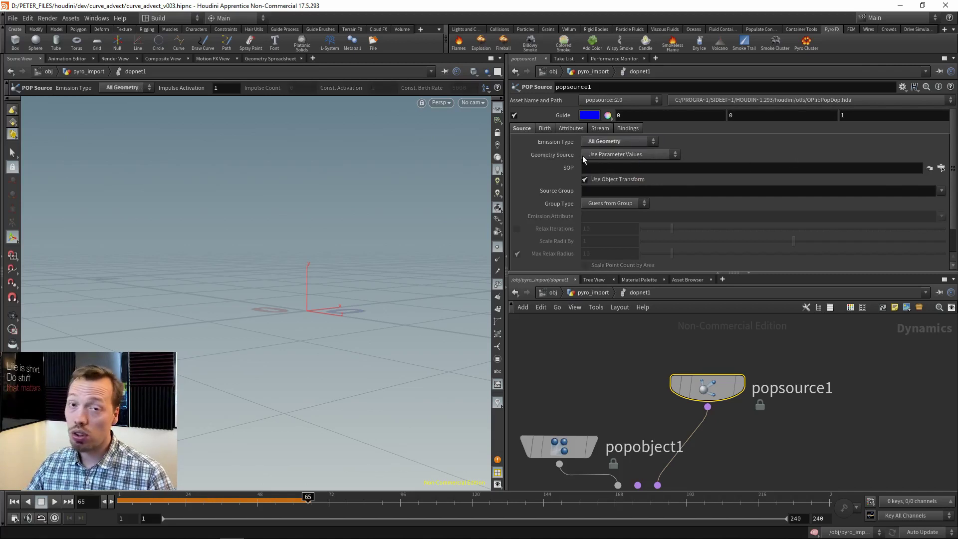
left_click(597, 154)
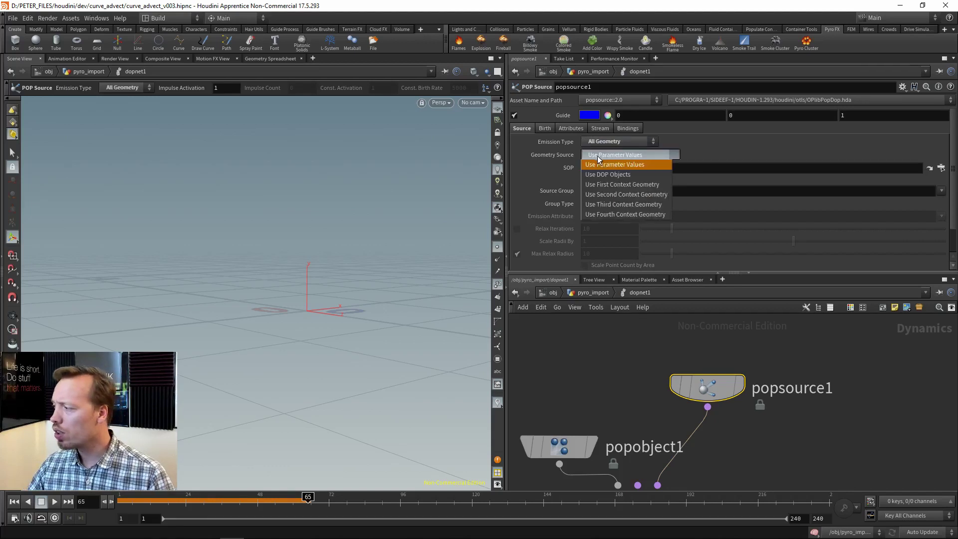
left_click(621, 185)
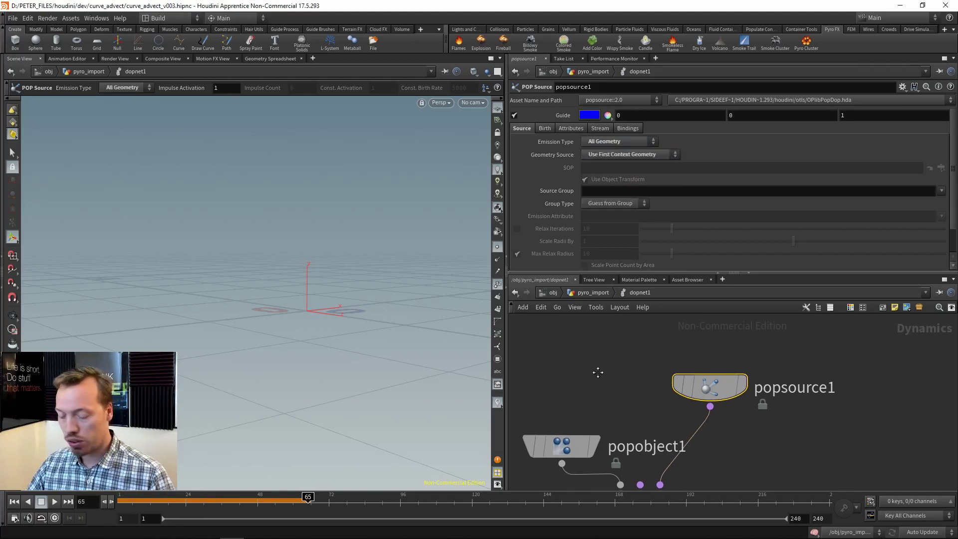
middle_click_drag(706, 360, 738, 373)
Go up to the pyro_import level and check which nodes feed the inputs of dopnet1
mouse_move(713, 389)
key("u")
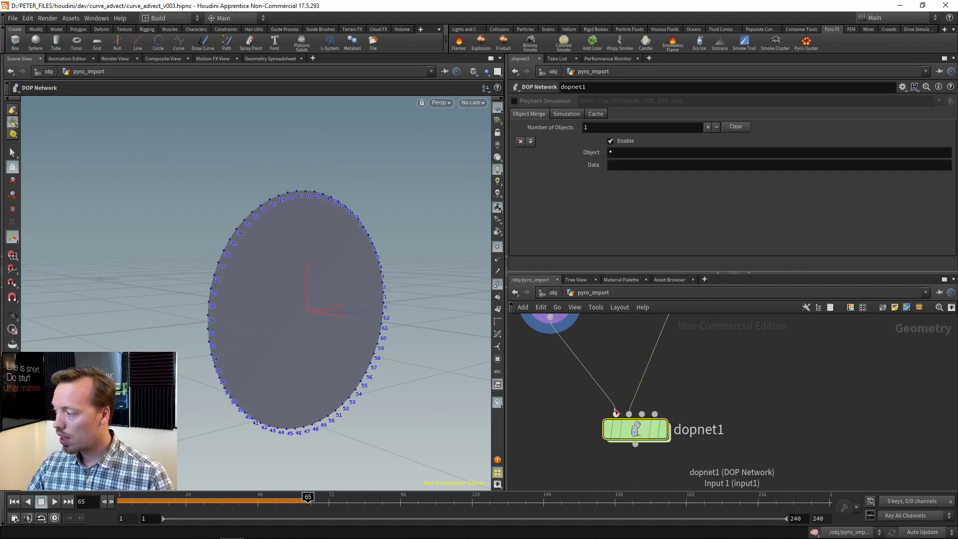
left_click(590, 373)
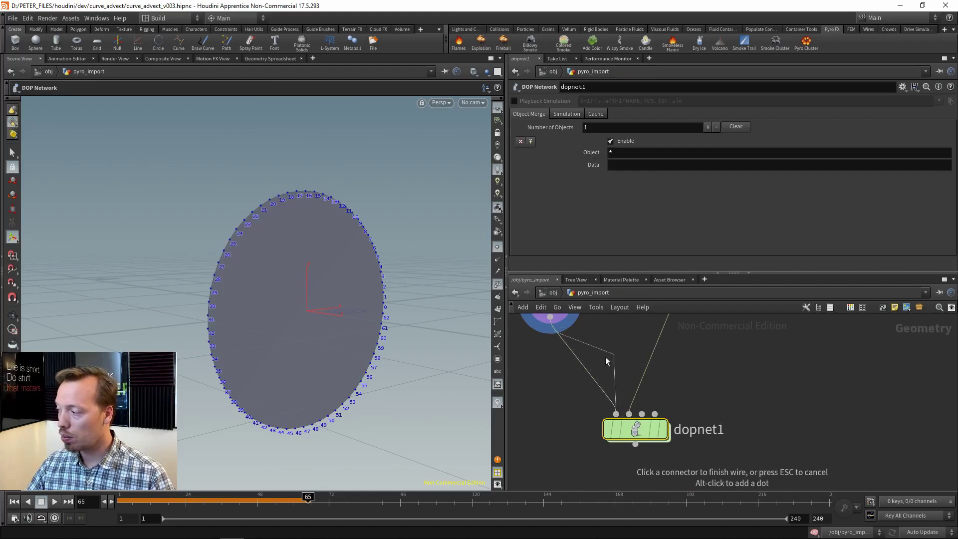
left_click(615, 409)
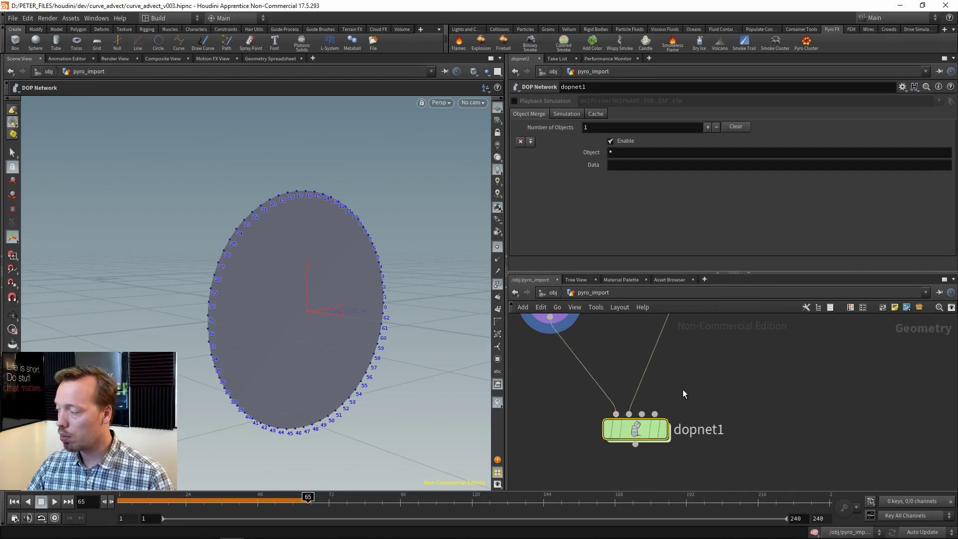
middle_click_drag(688, 370, 671, 460)
scroll(672, 420, "down", 4)
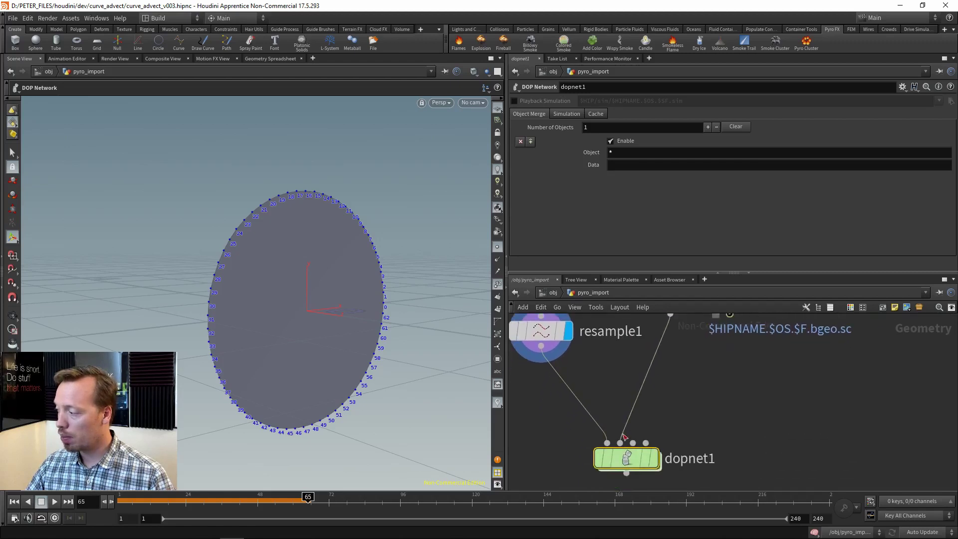
Return inside dopnet1, play the simulation from the start and rewind to frame 1
double_click(611, 462)
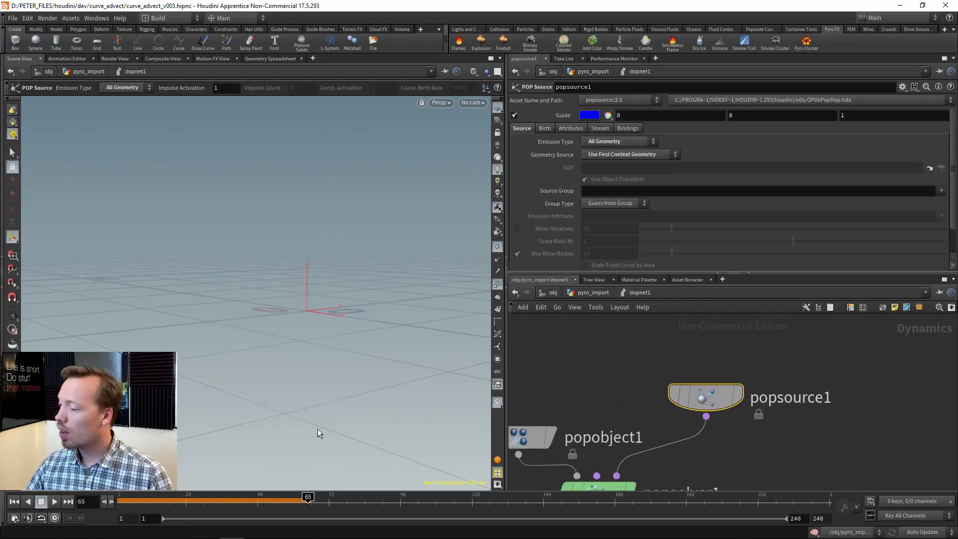
left_click(13, 502)
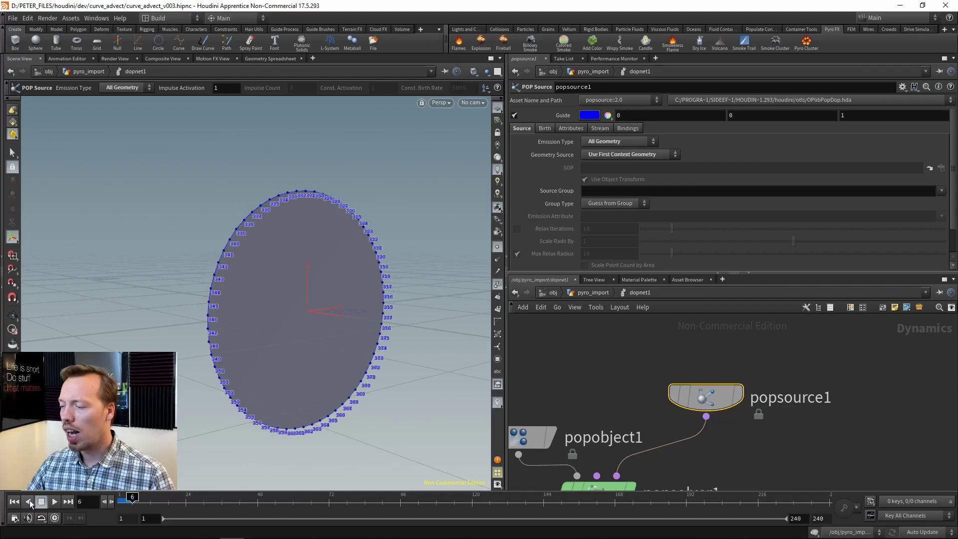
left_click(14, 502)
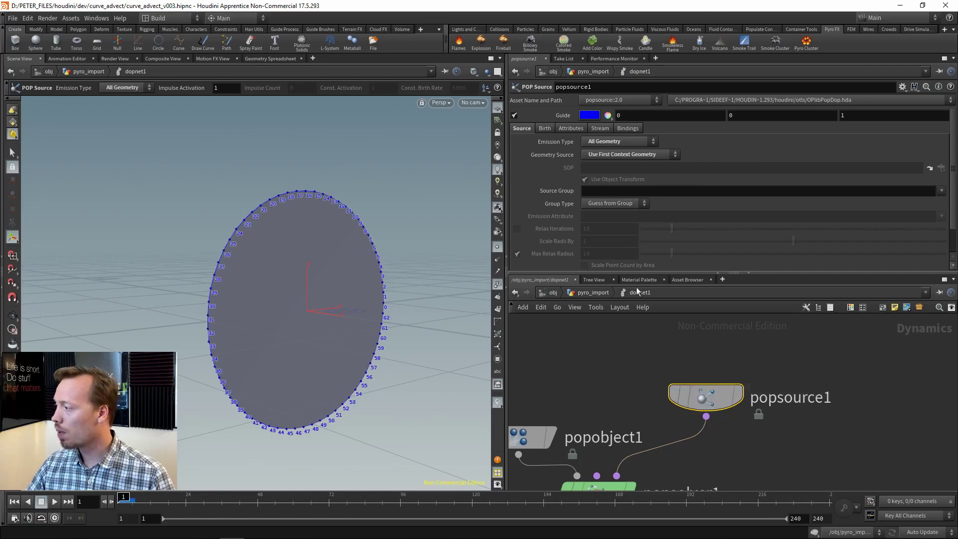
Set the Impulse Activation of popsource1 to the expression $FF==1
left_click(546, 129)
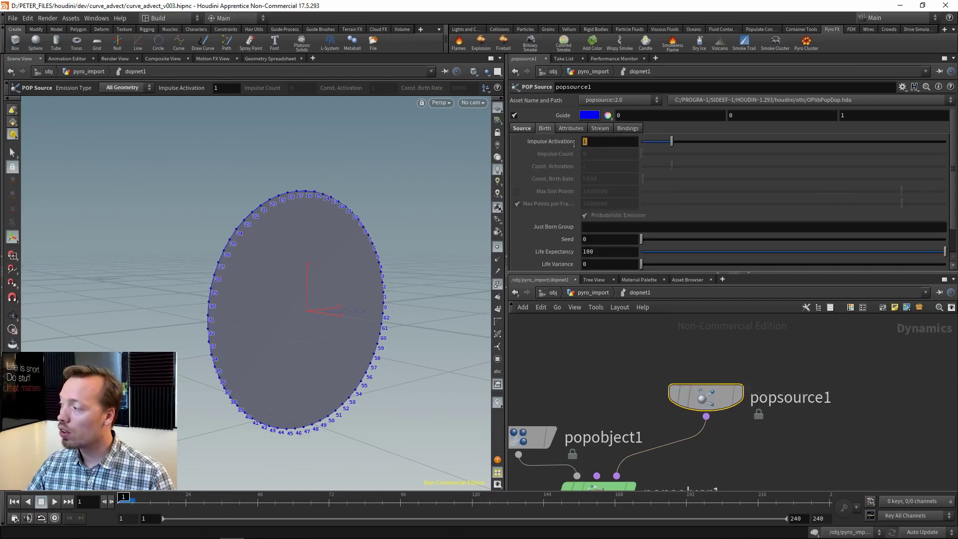
type("$FF")
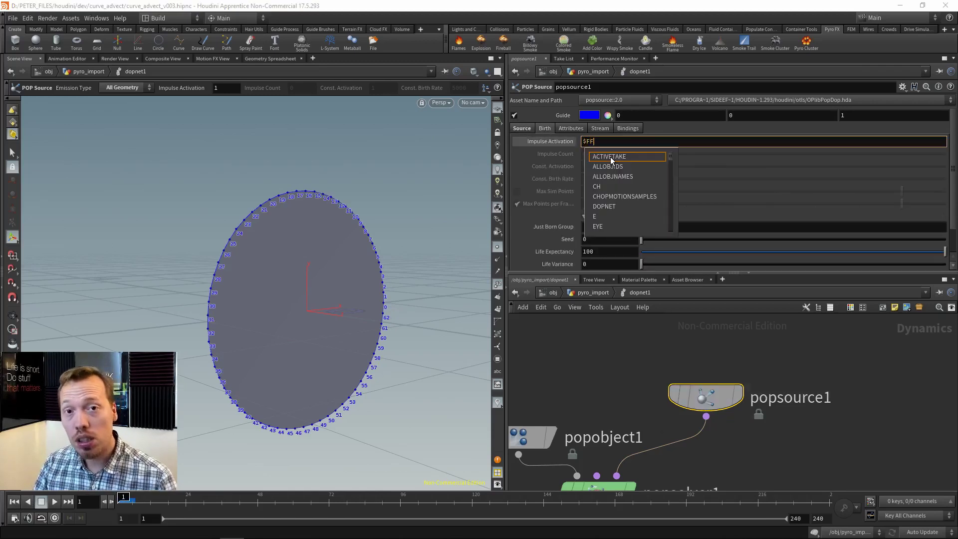
type("==")
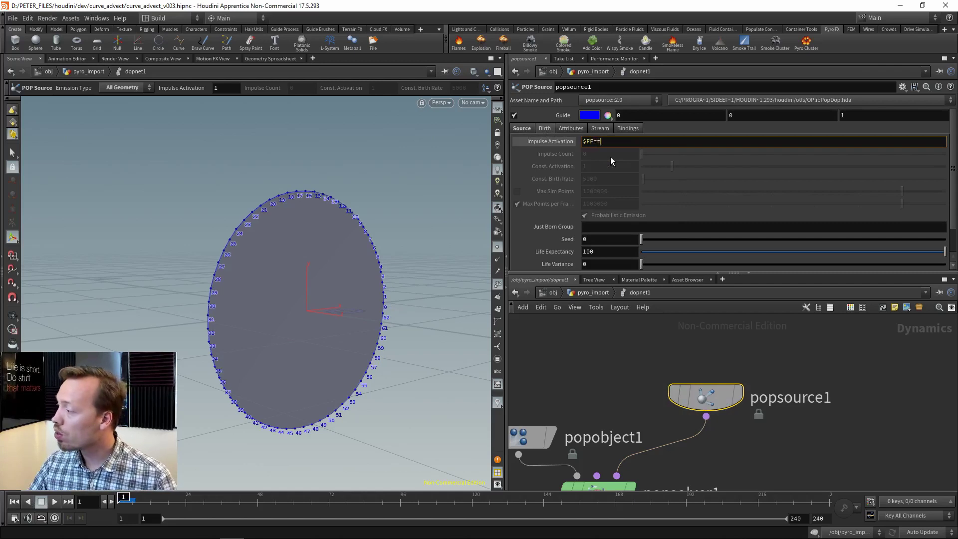
type("1")
key("Return")
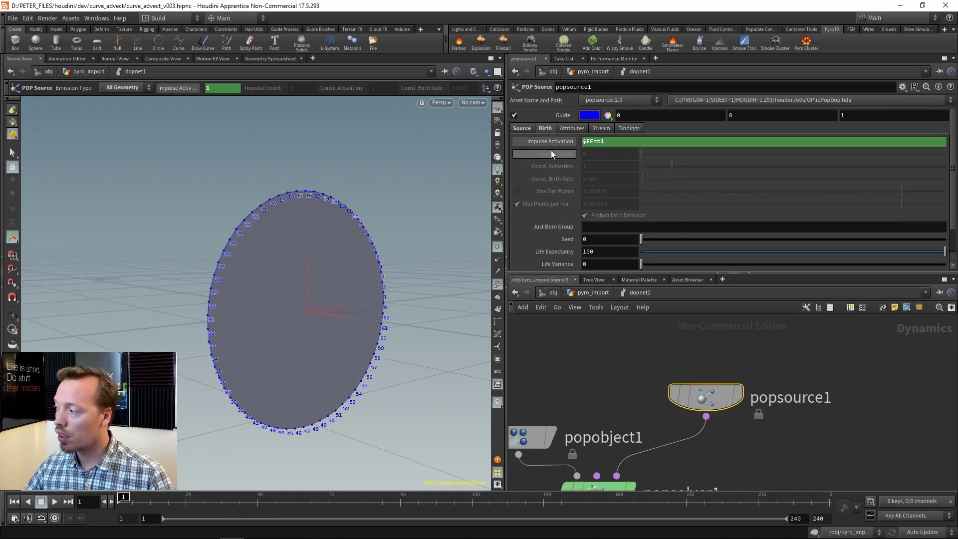
Show the evaluated Impulse Activation value and advance to frame 2 to check how it changes
left_click(553, 143)
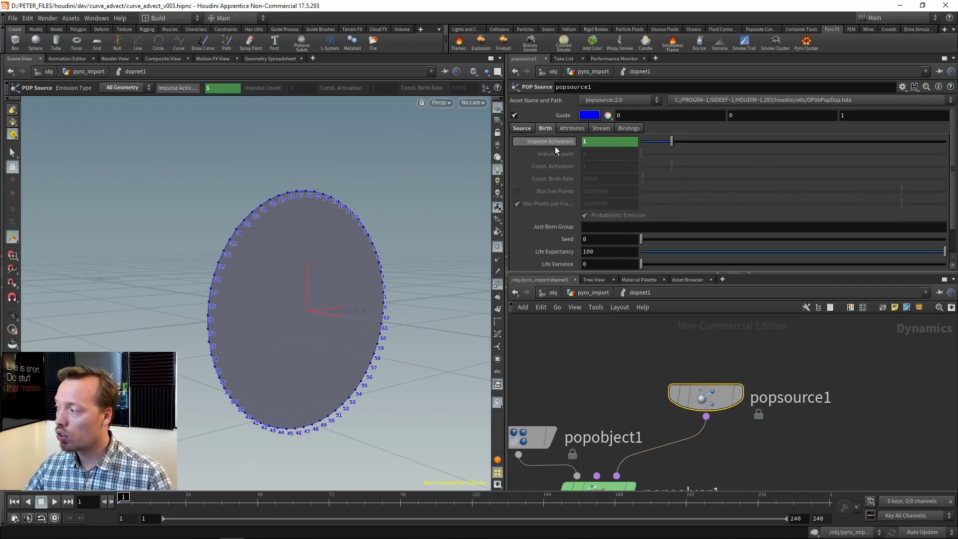
left_click(588, 360)
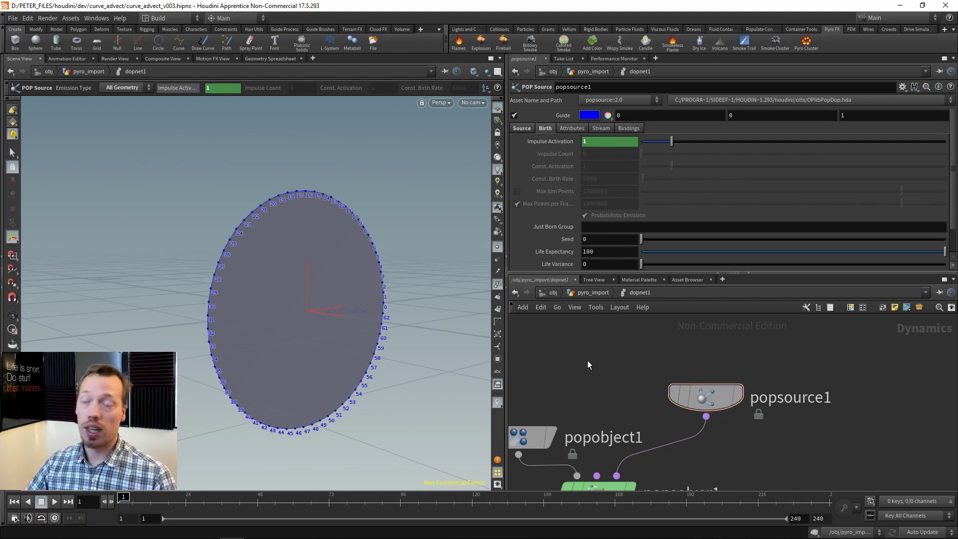
key("Right")
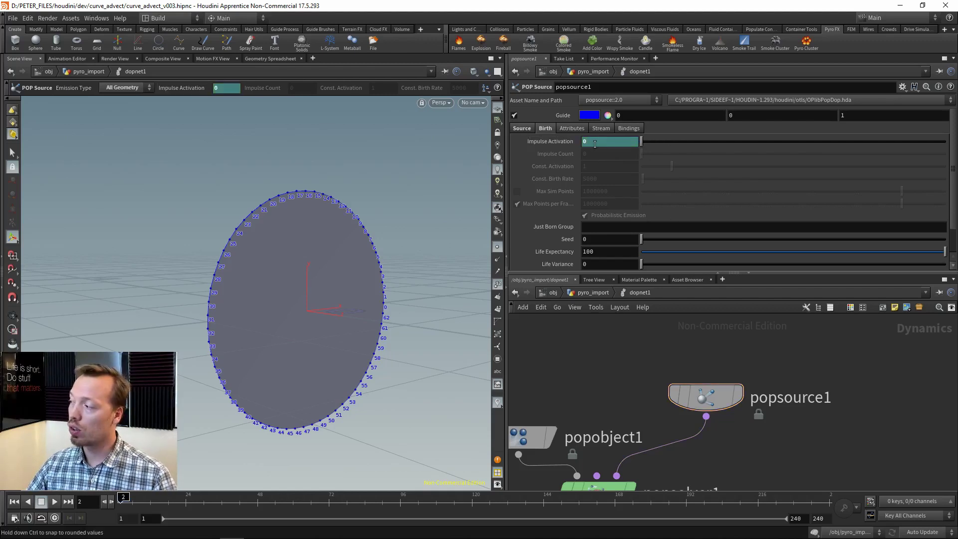
left_click_drag(595, 145, 558, 152)
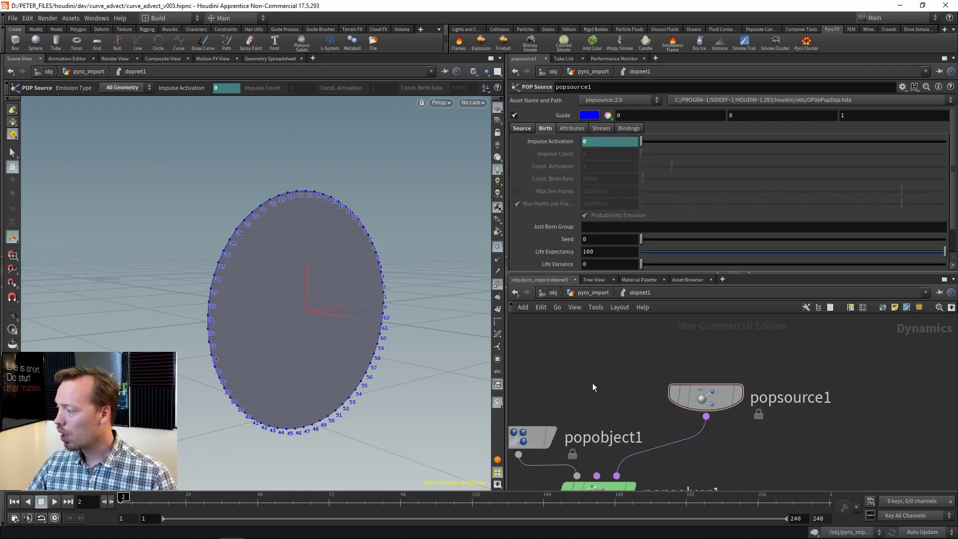
Move the output node so that it sits directly below popsolver1
scroll(599, 370, "down", 3)
middle_click_drag(616, 379, 617, 329)
left_click(617, 395)
left_click_drag(617, 394, 618, 428)
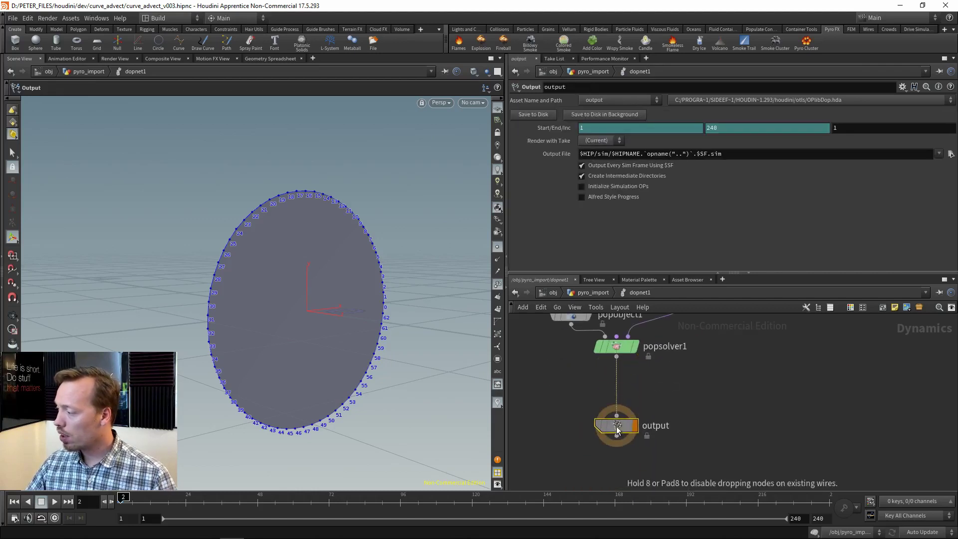
Play the simulation, stop it and scrub the timeline to frame 73 to check the circle's points
left_click(53, 502)
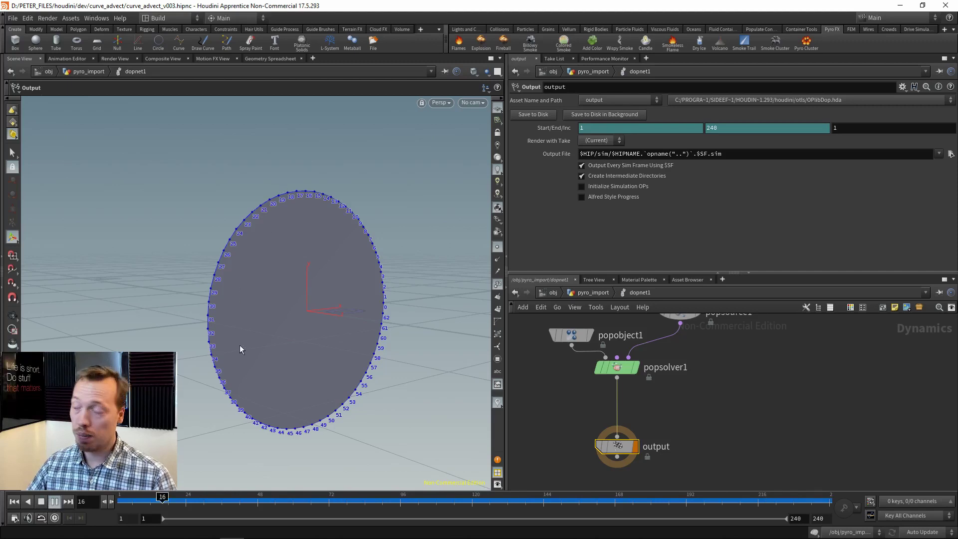
key("Up")
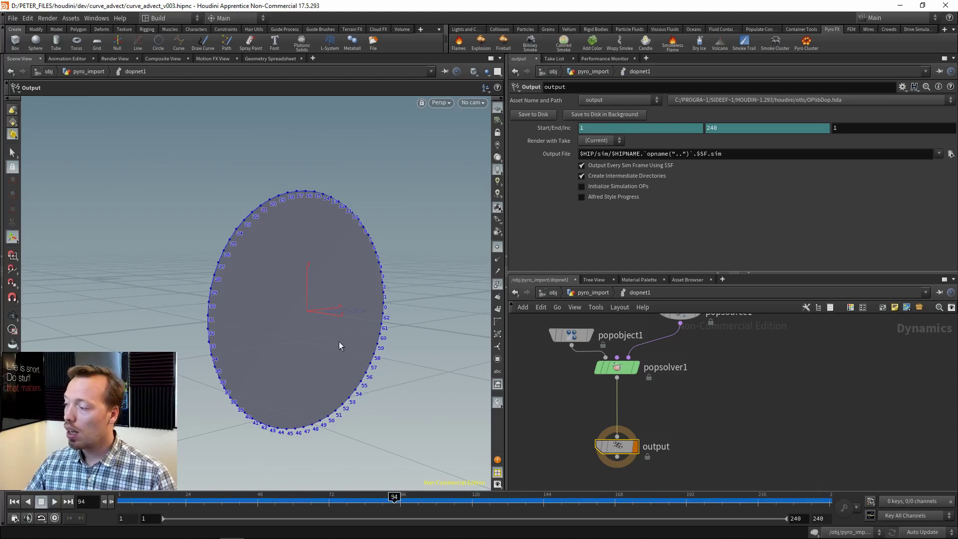
left_click_drag(202, 502, 332, 501)
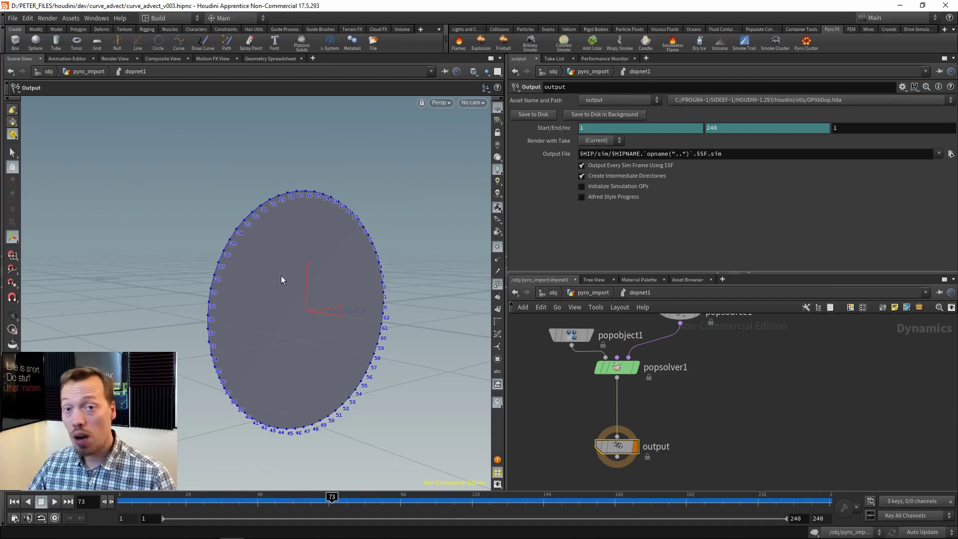
Make room above popsolver1 and insert a POP Advect by Volumes node between popsource1 and popsolver1
left_click_drag(678, 408, 568, 337)
left_click_drag(615, 369, 615, 397)
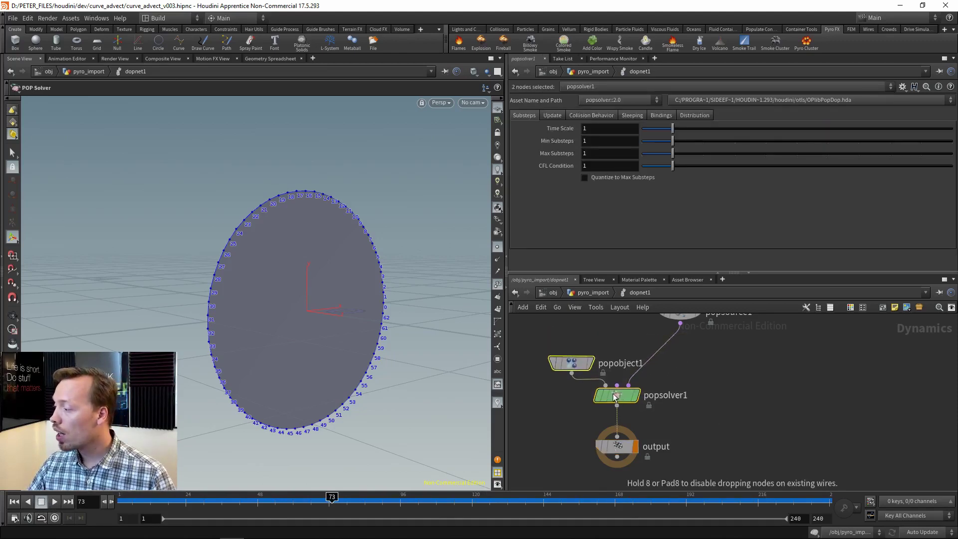
middle_click_drag(654, 375, 662, 400)
key("Tab")
type("pop")
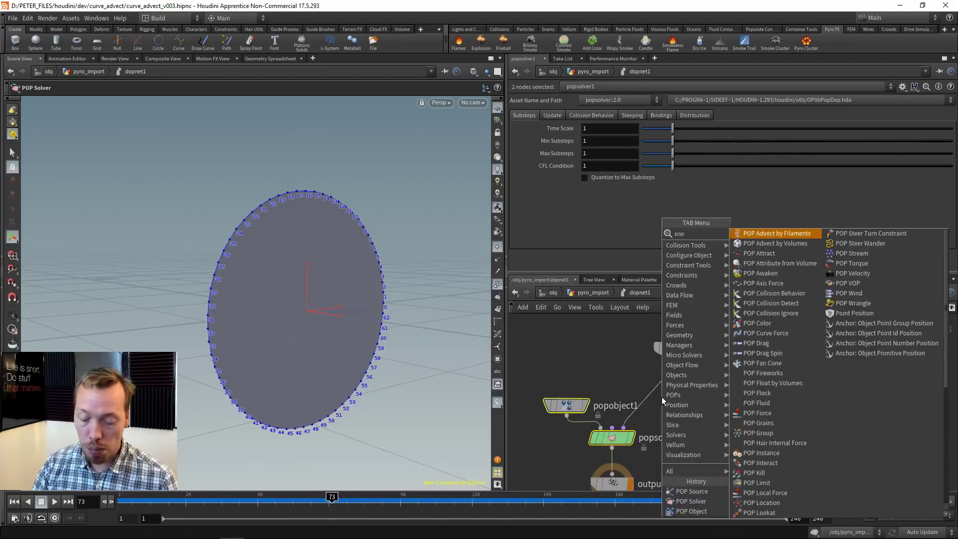
type(" advec")
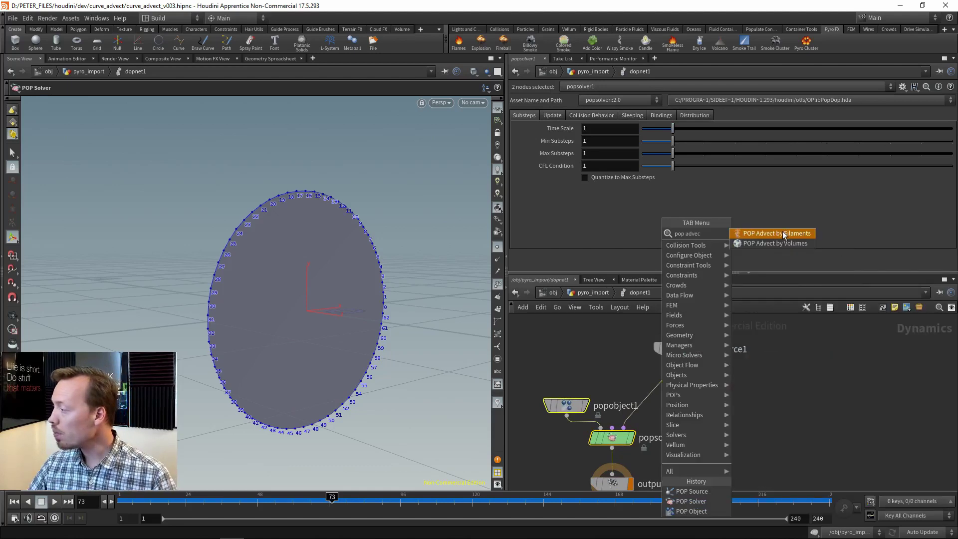
left_click(775, 244)
left_click(686, 404)
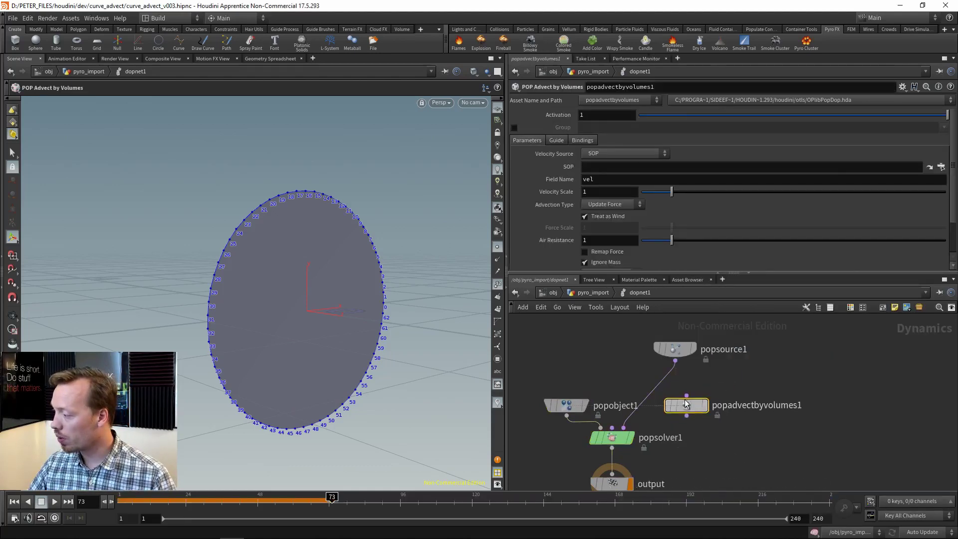
left_click_drag(686, 404, 664, 396)
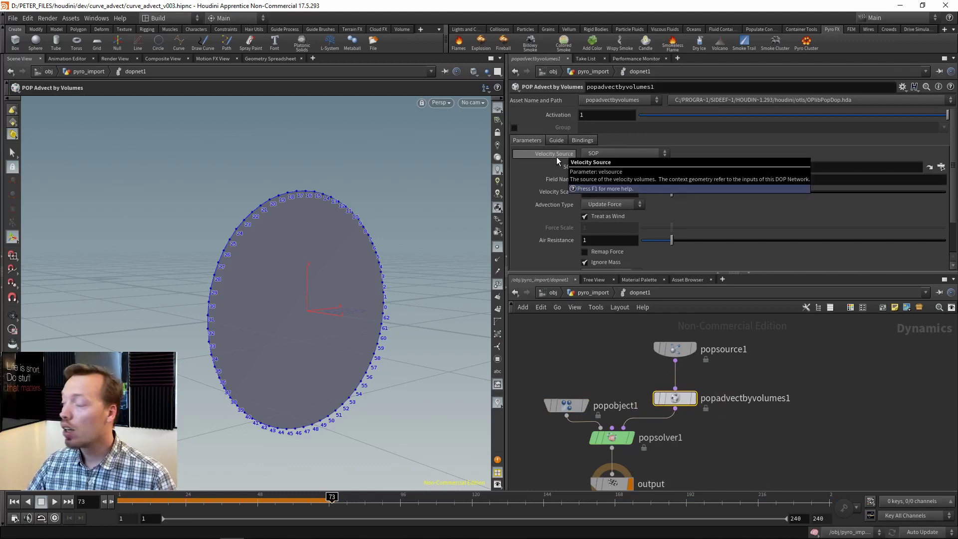
Set the Velocity Source of popadvectbyvolumes1 to Second Context Geometry and interrupt the cooking
left_click(630, 155)
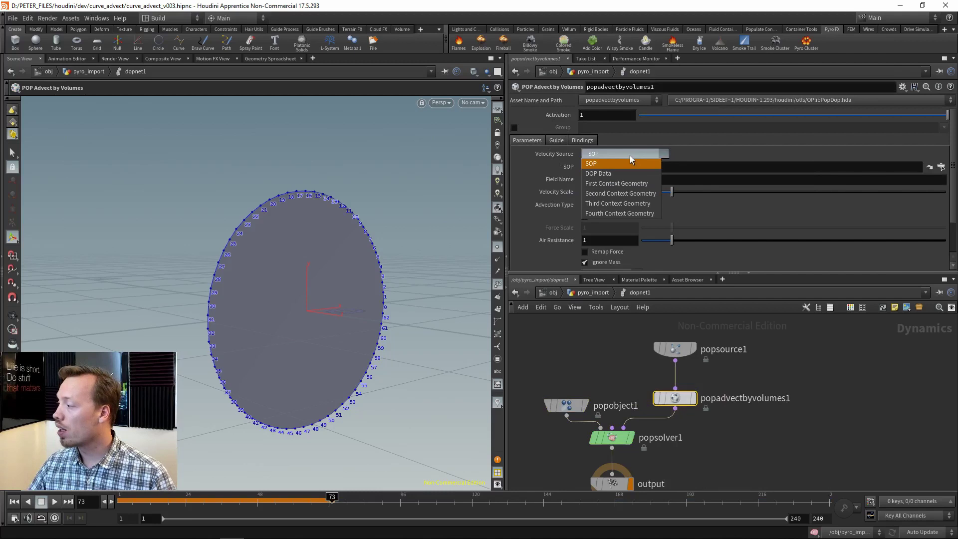
left_click(633, 195)
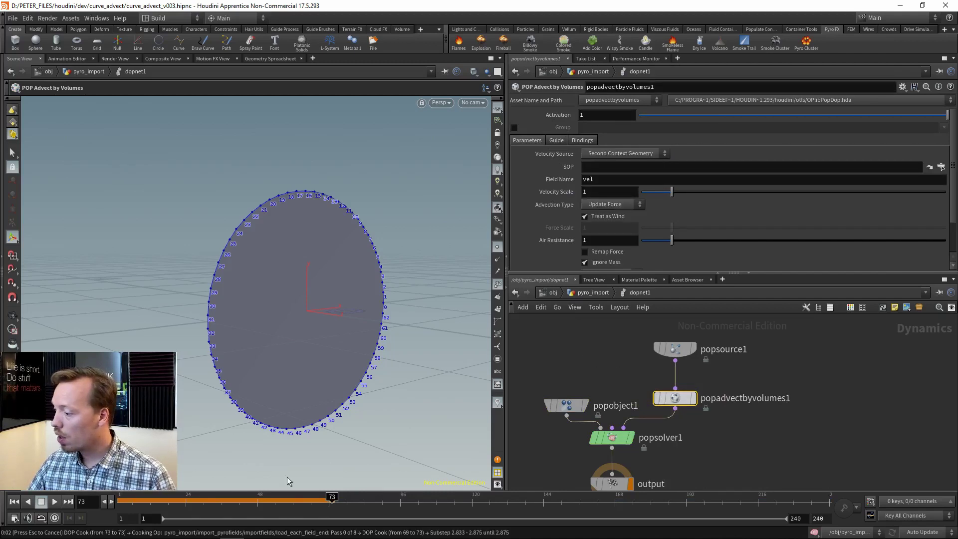
key("Escape")
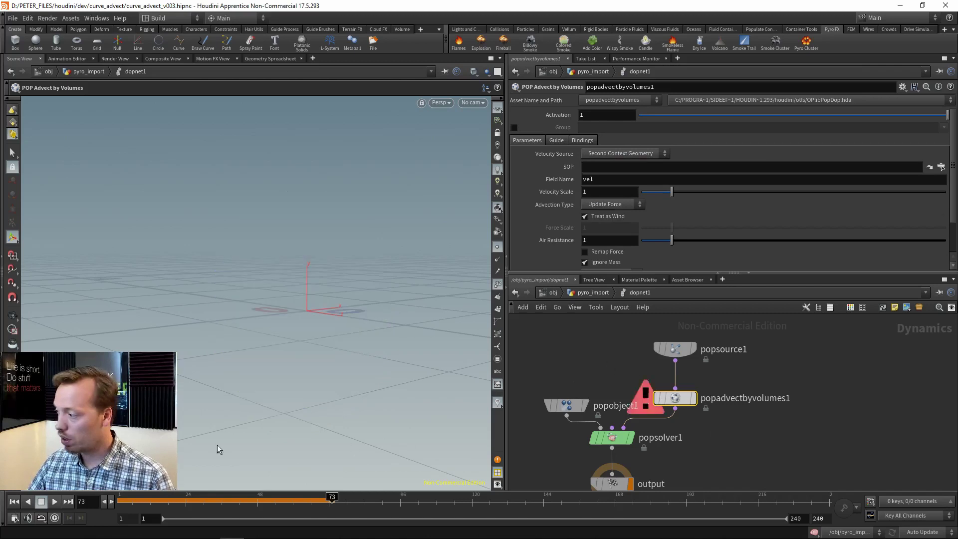
Go up to pyro_import, rewind to frame 1 and inspect the volumes that import_pyrofields supplies to dopnet1
key("u")
left_click(210, 477)
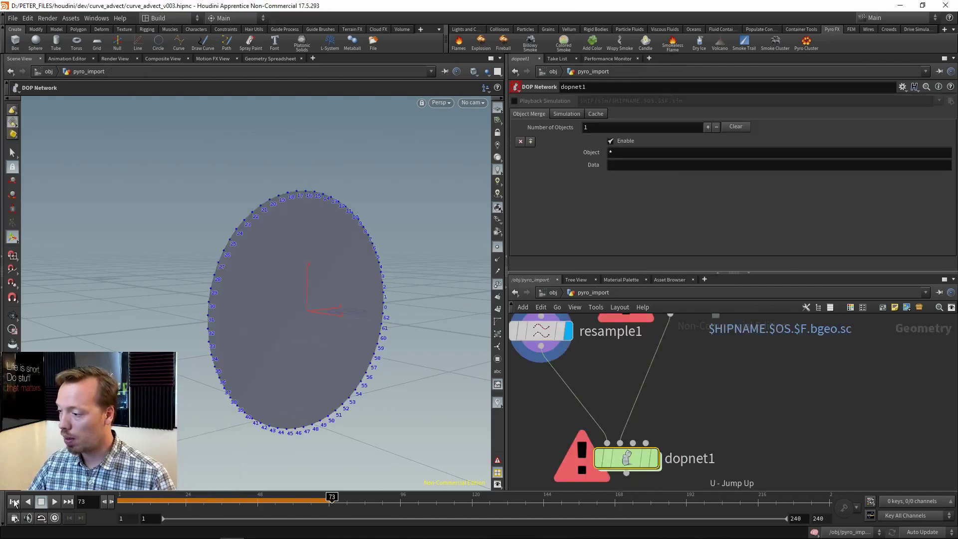
middle_click_drag(761, 334, 764, 394)
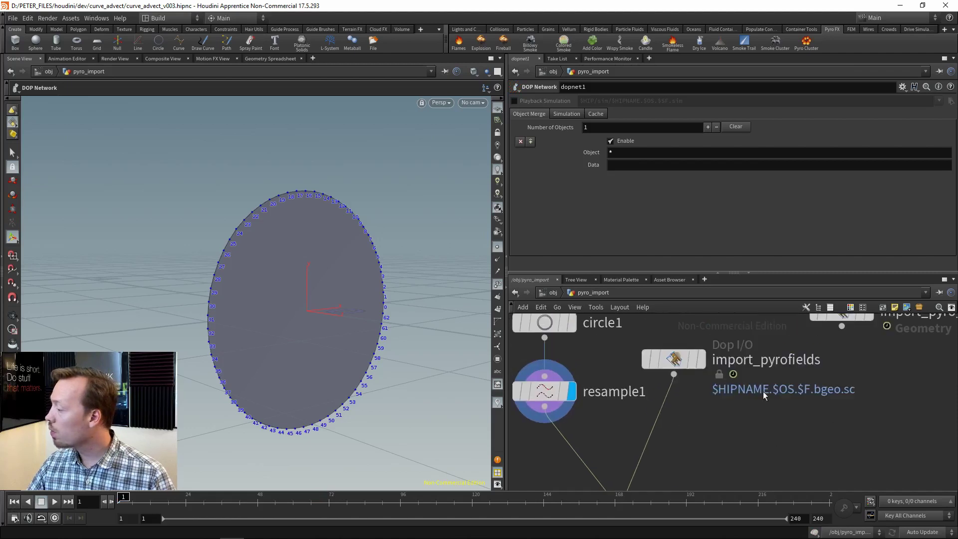
middle_click(672, 366)
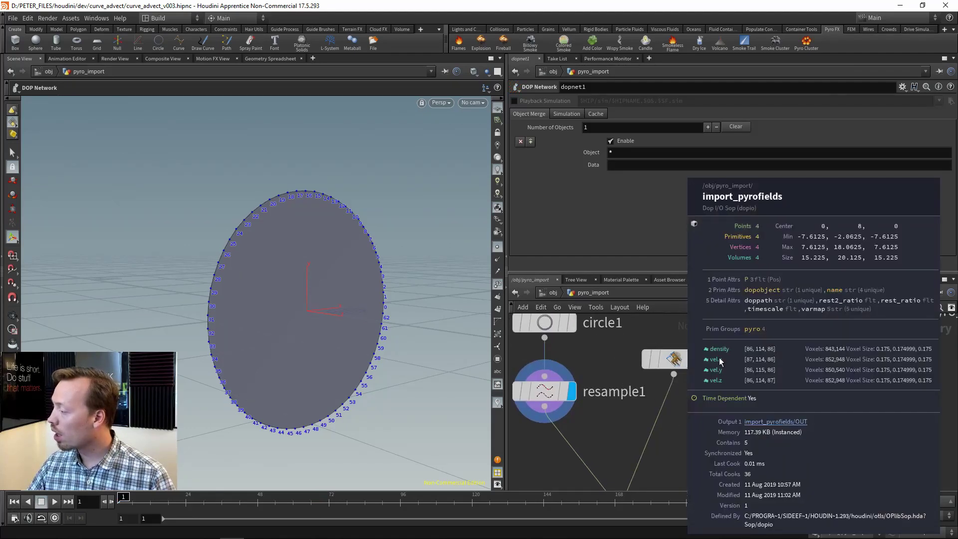
middle_click_drag(651, 473, 693, 376)
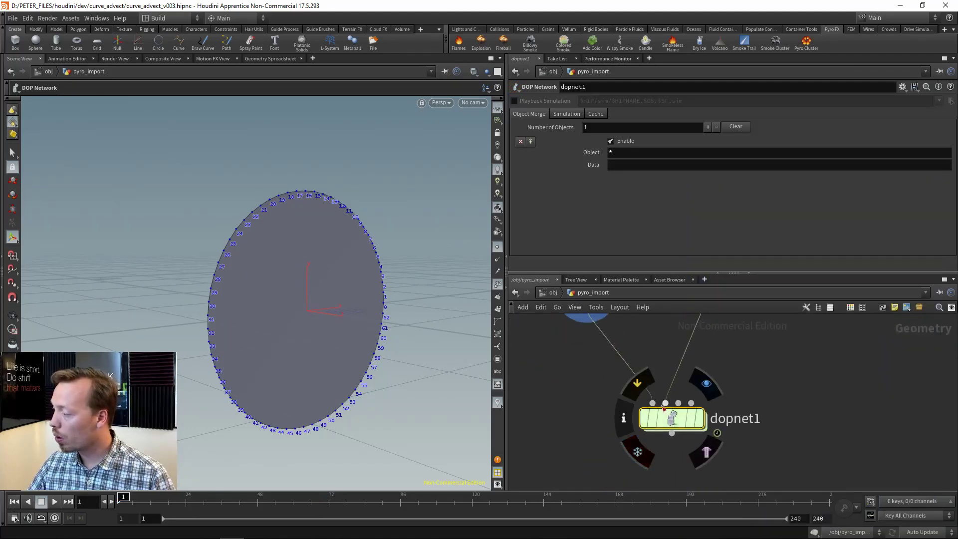
Go back into dopnet1, select the output node and turn off the viewport's point numbers
double_click(679, 417)
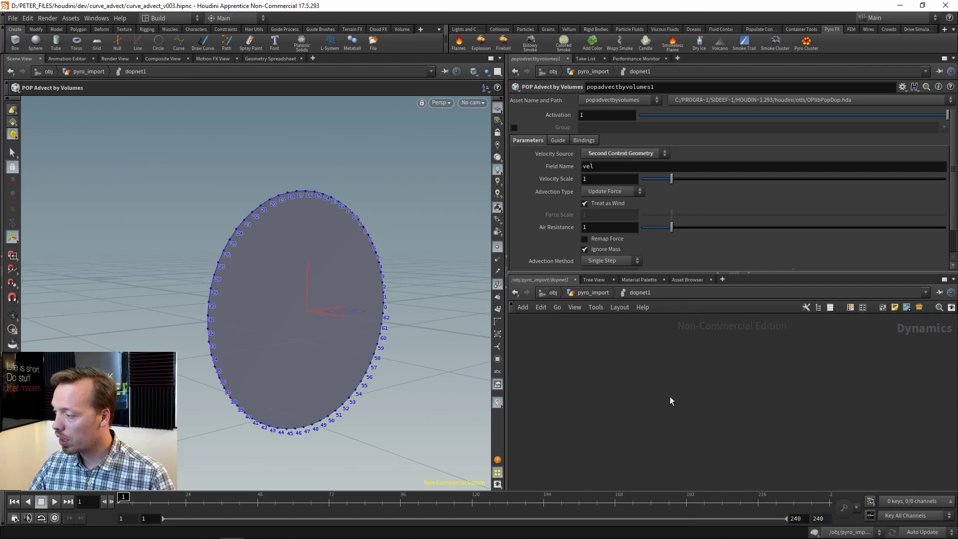
middle_click_drag(747, 322, 717, 420)
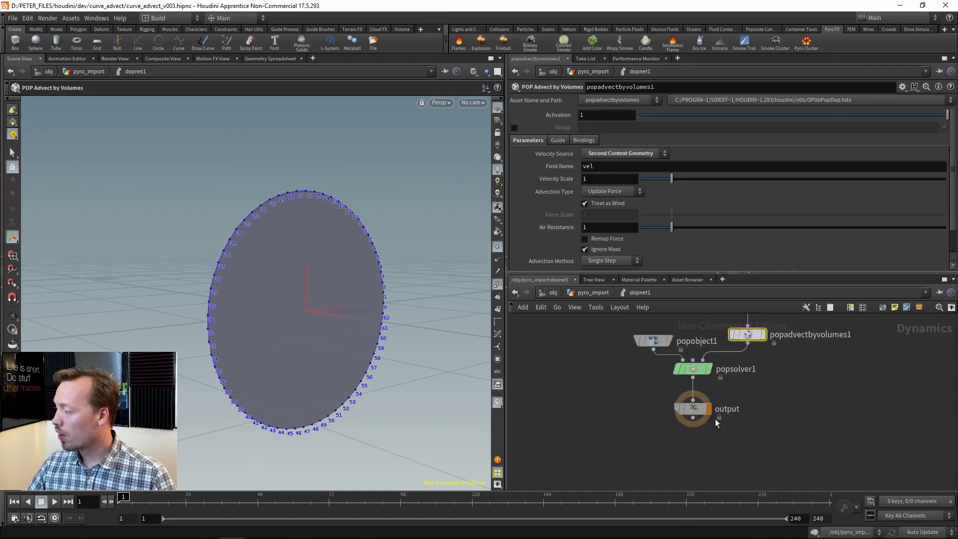
scroll(715, 419, "up", 3)
left_click_drag(784, 376, 677, 424)
middle_click_drag(749, 387, 706, 444)
scroll(706, 443, "down", 3)
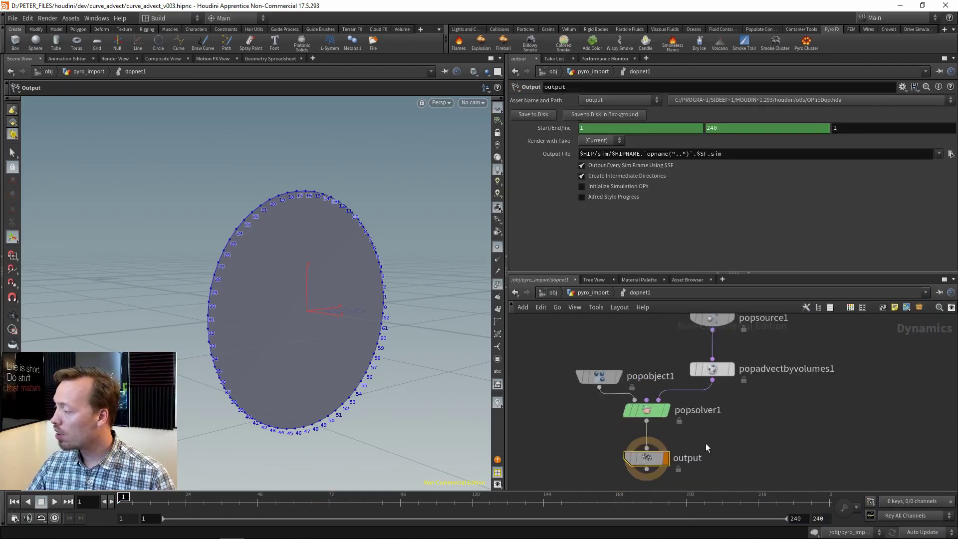
left_click(500, 284)
Play the simulation to examine how the velocity field deforms the circle, then stop playback
right_click_drag(362, 265, 280, 280, "alt")
middle_click_drag(280, 280, 206, 333, "alt")
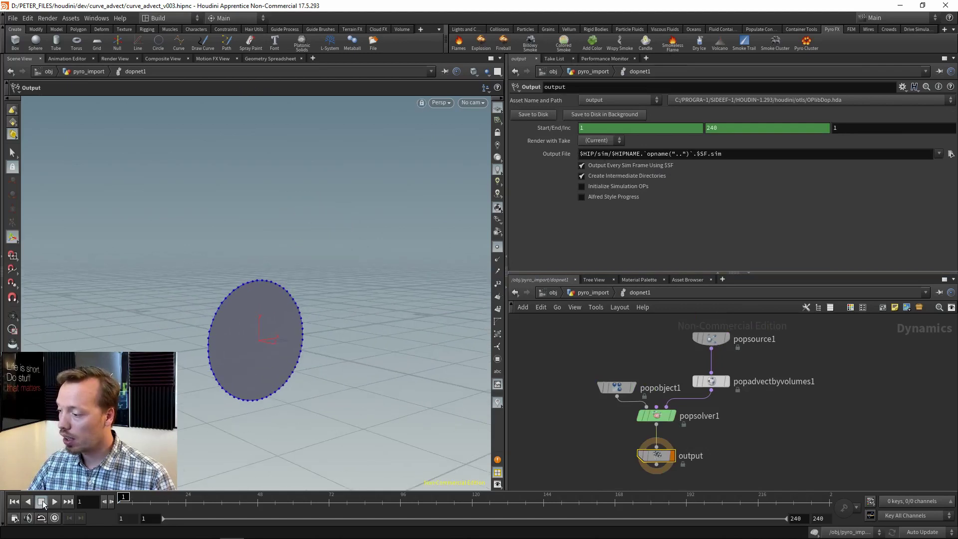
left_click_drag(403, 265, 220, 301, "alt")
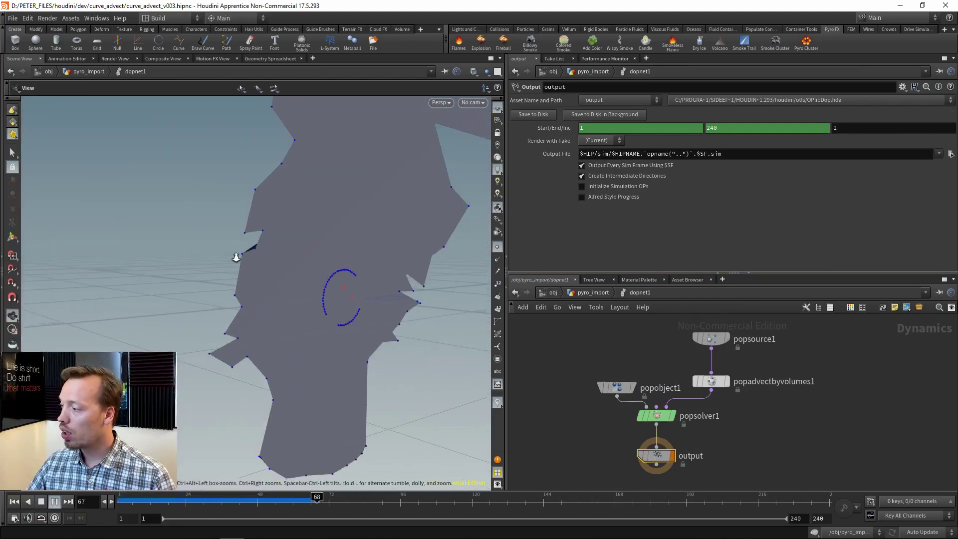
left_click(41, 501)
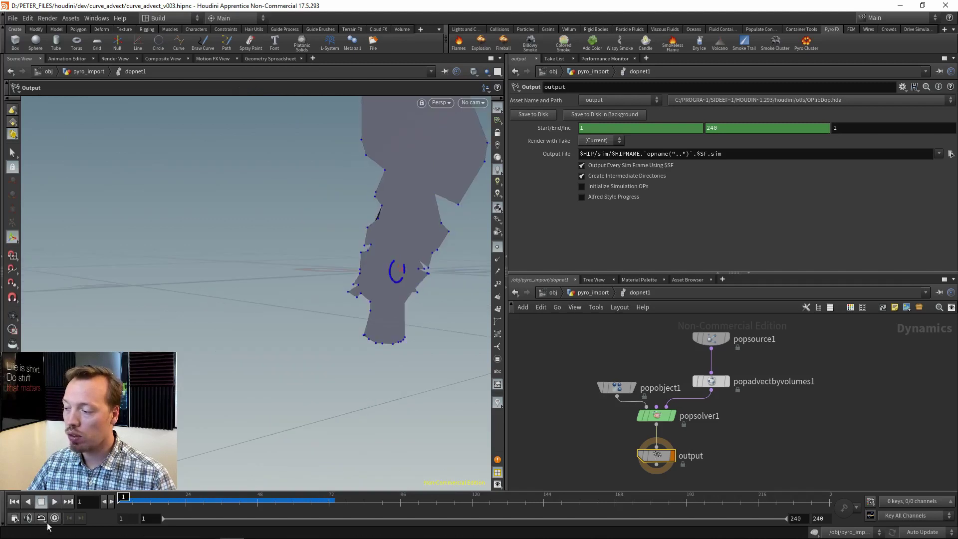
Turn on real-time playback and replay the simulation in wireframe, examining the advected curve from several angles
left_click(54, 518)
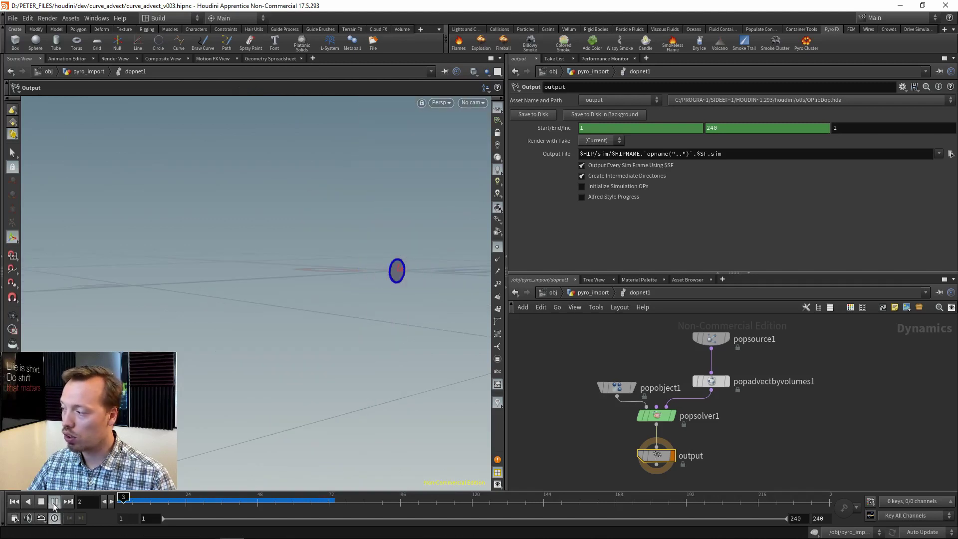
left_click_drag(349, 256, 393, 271, "alt")
middle_click_drag(391, 270, 254, 325, "alt")
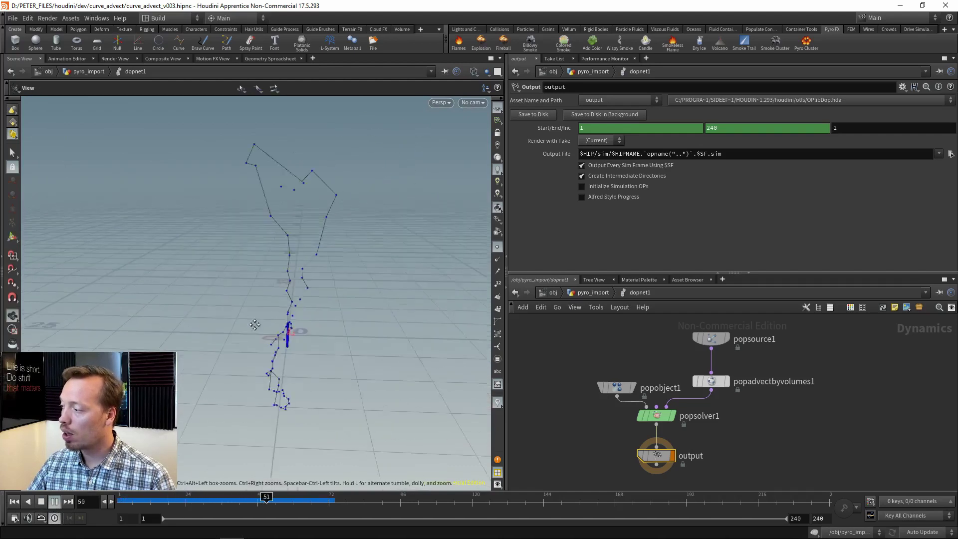
left_click_drag(254, 325, 240, 188, "alt")
key("Up")
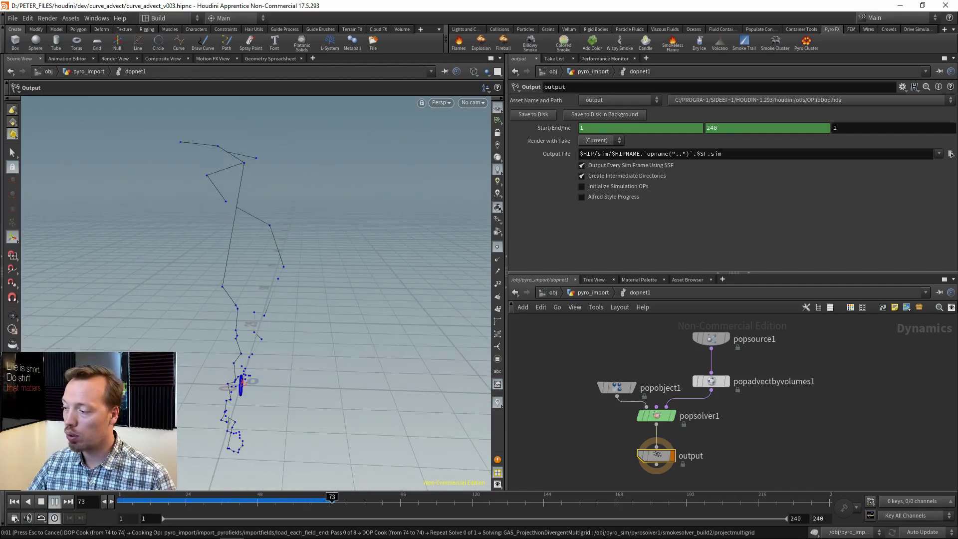
left_click_drag(271, 319, 256, 330, "alt")
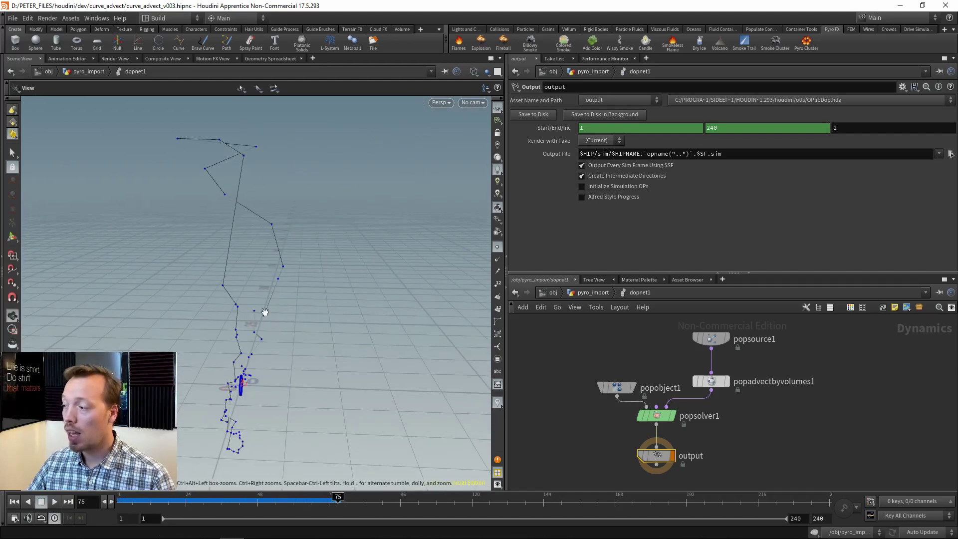
right_click_drag(272, 313, 259, 336, "alt")
Scrub the simulation to frame 72 and examine the stretched curve segments
left_click(110, 503)
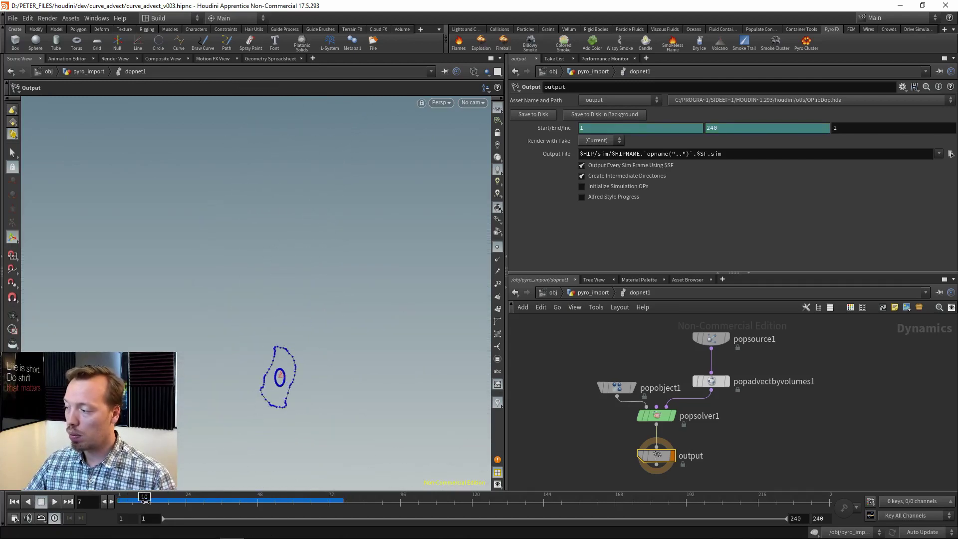
left_click_drag(145, 500, 329, 499)
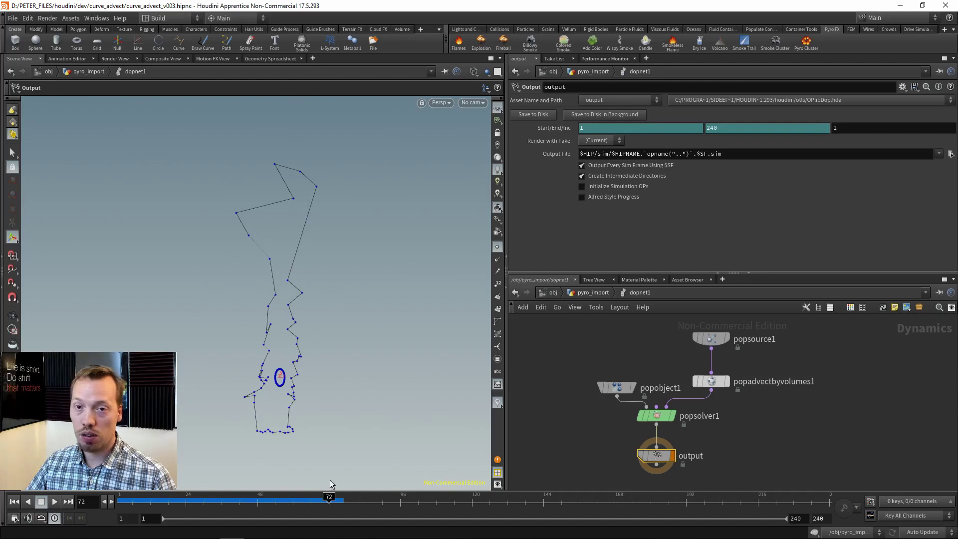
left_click_drag(341, 223, 333, 264, "alt")
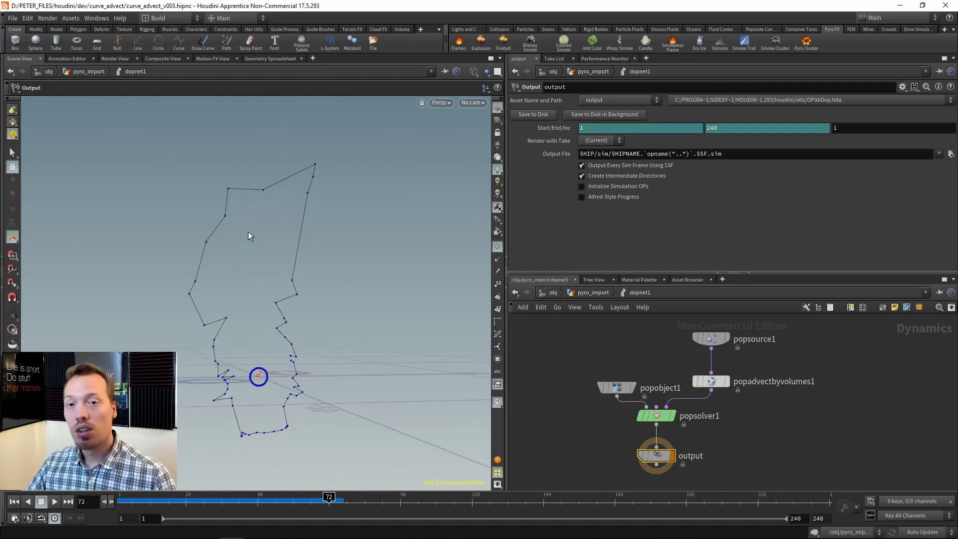
Copy the resample1 node in pyro_import and return into dopnet1
middle_click_drag(546, 348, 581, 388)
key("u")
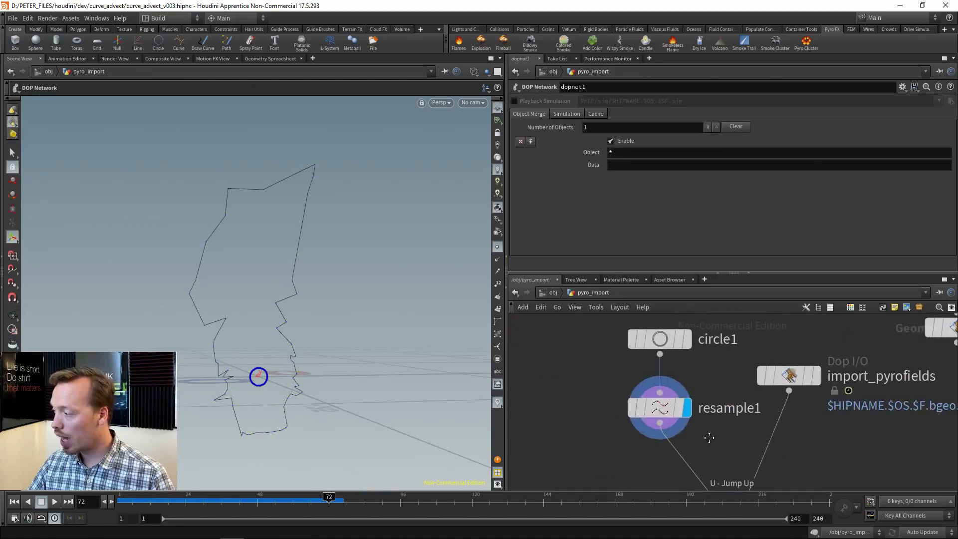
left_click_drag(559, 375, 649, 428)
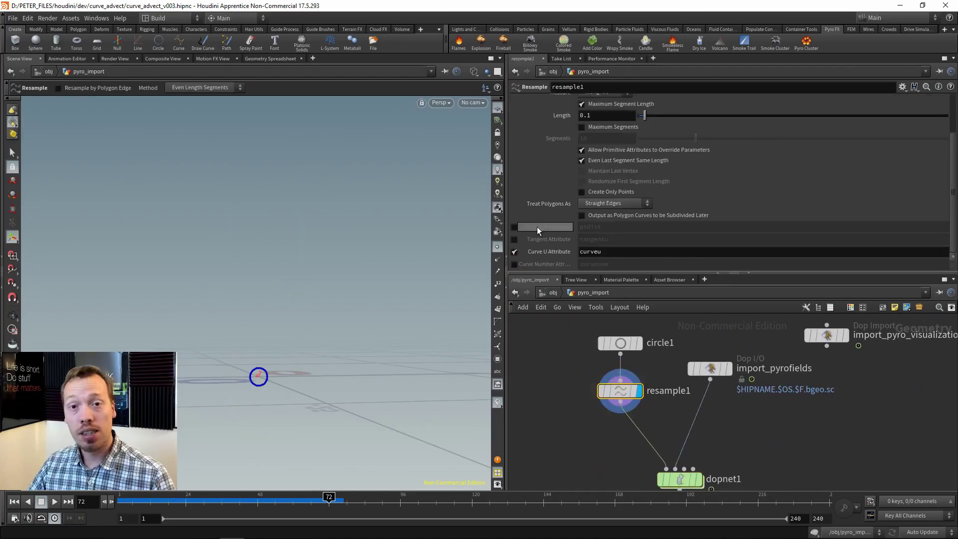
mouse_move(537, 227)
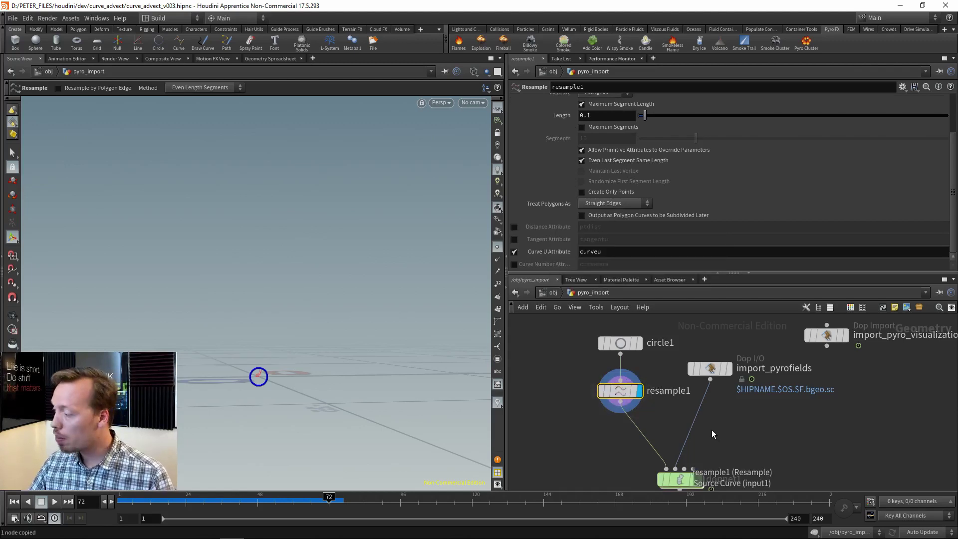
left_click(674, 479)
key("Return")
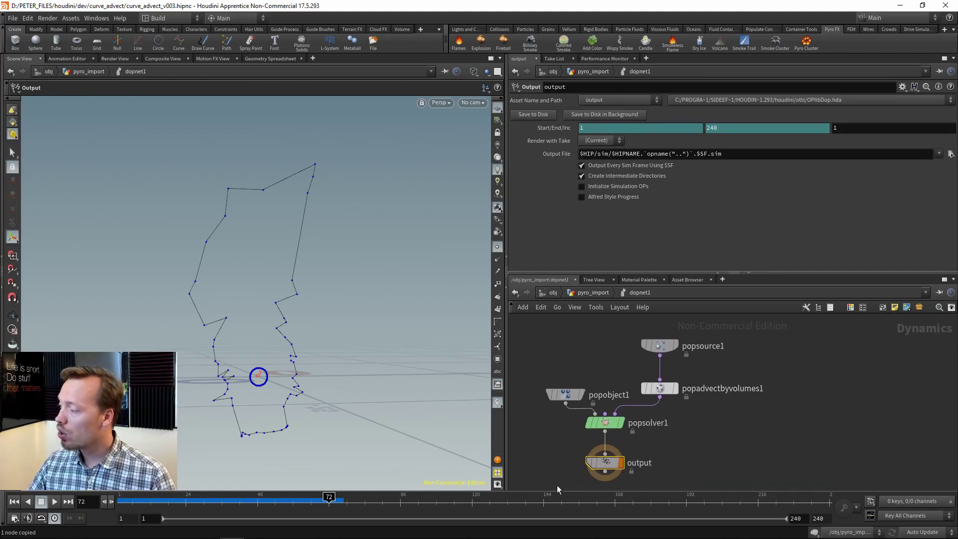
Move popsource1 and popadvectbyvolumes1 up and insert a SOP Solver between popadvectbyvolumes1 and popsolver1
left_click_drag(723, 393, 619, 486)
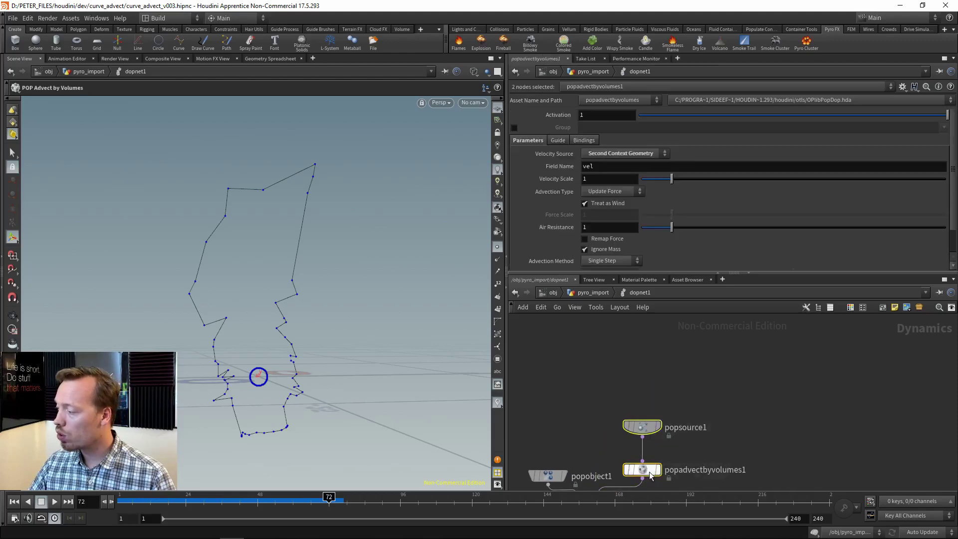
middle_click_drag(660, 448, 674, 421)
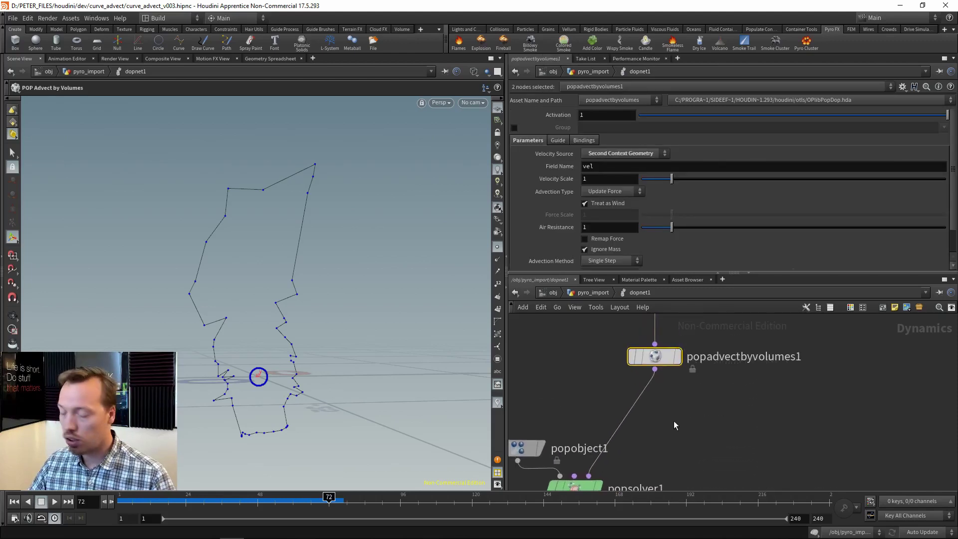
key("Tab")
type("sopso")
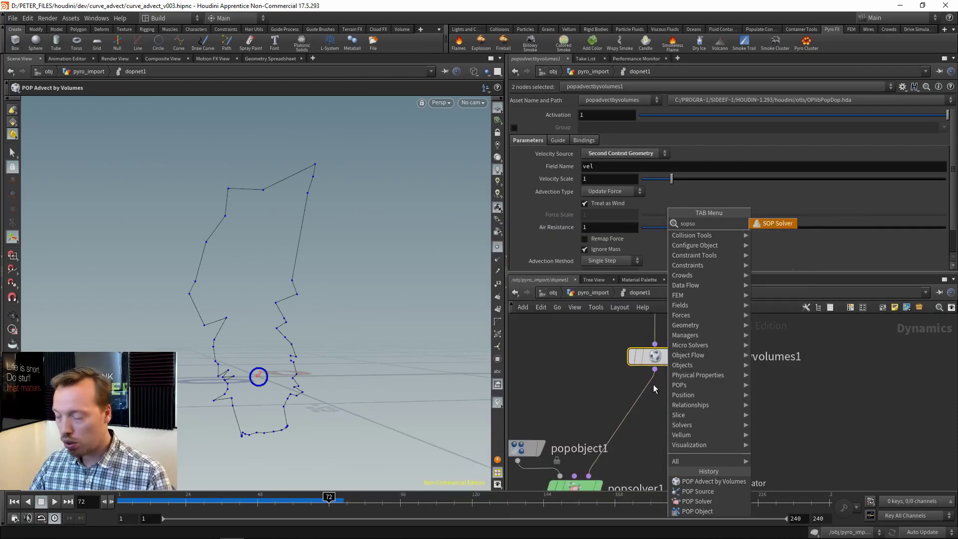
left_click(769, 224)
left_click(655, 440)
mouse_move(655, 440)
left_mouse_down()
mouse_move(655, 405)
mouse_move(654, 424)
left_mouse_up()
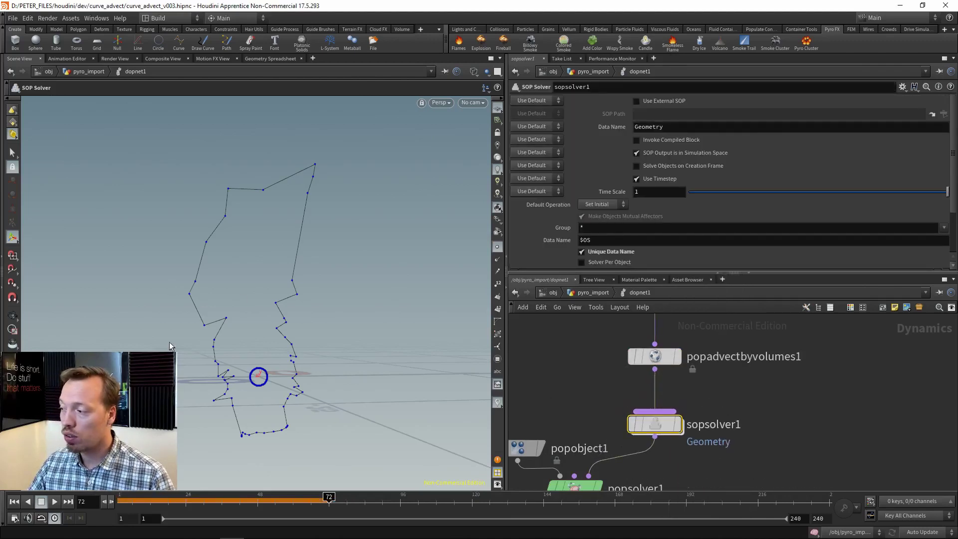
Enter sopsolver1, paste the copied resample1 node and connect dop_geometry into it
key("i")
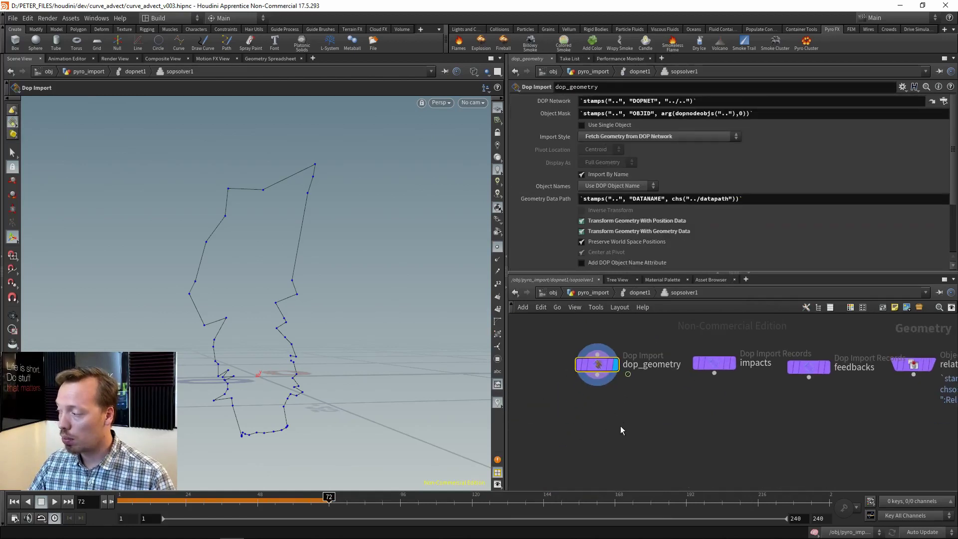
middle_click_drag(624, 435, 630, 415)
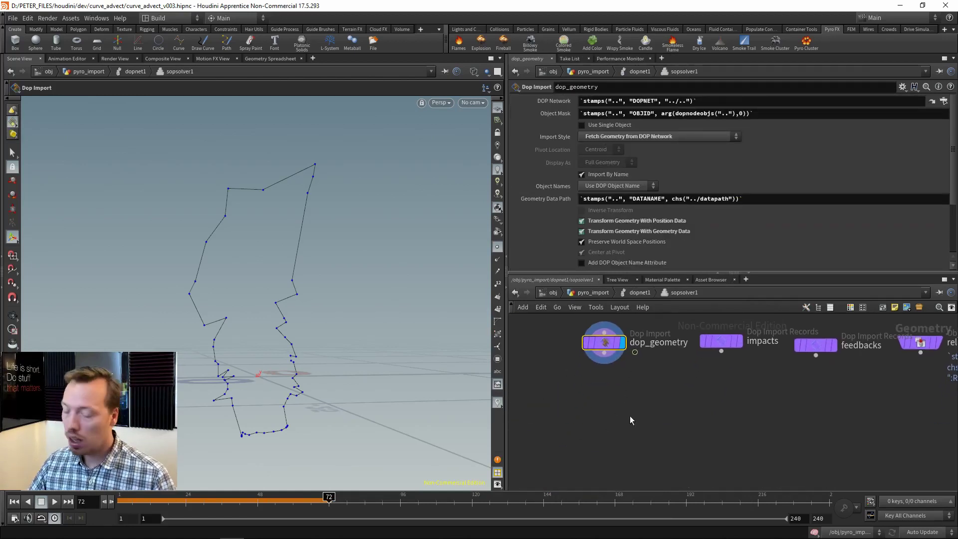
key("ctrl+v")
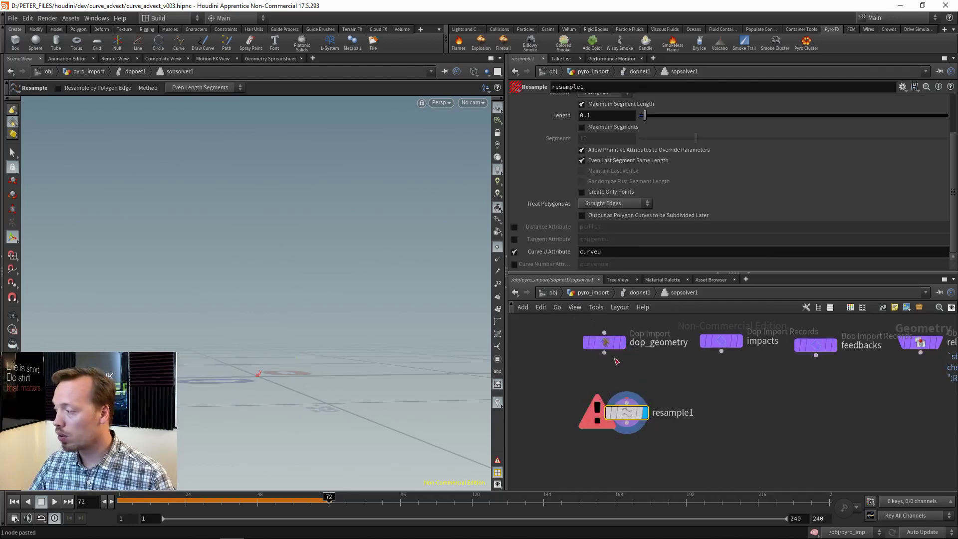
left_click_drag(604, 353, 608, 421)
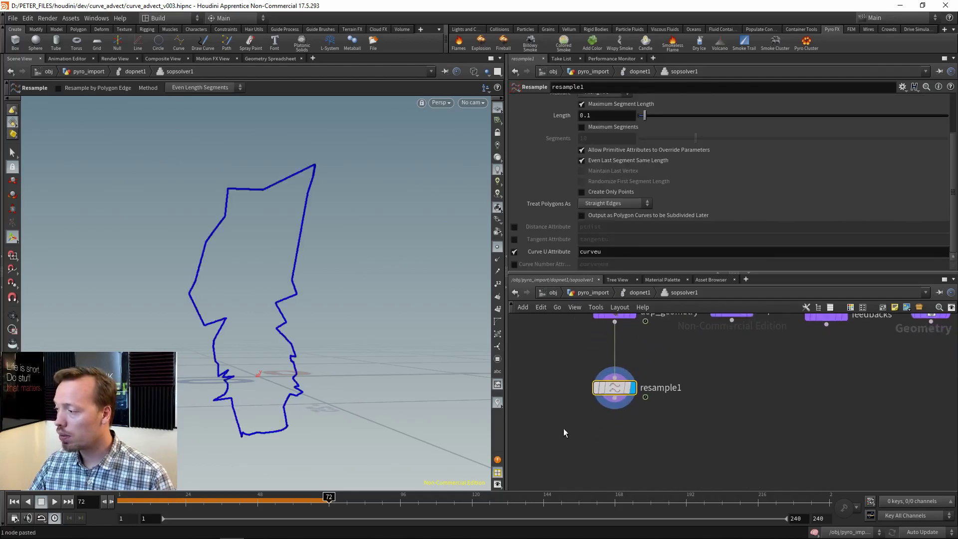
Add an Output node below resample1, wire resample1 into it and set it as the displayed node
key("Tab")
type("our")
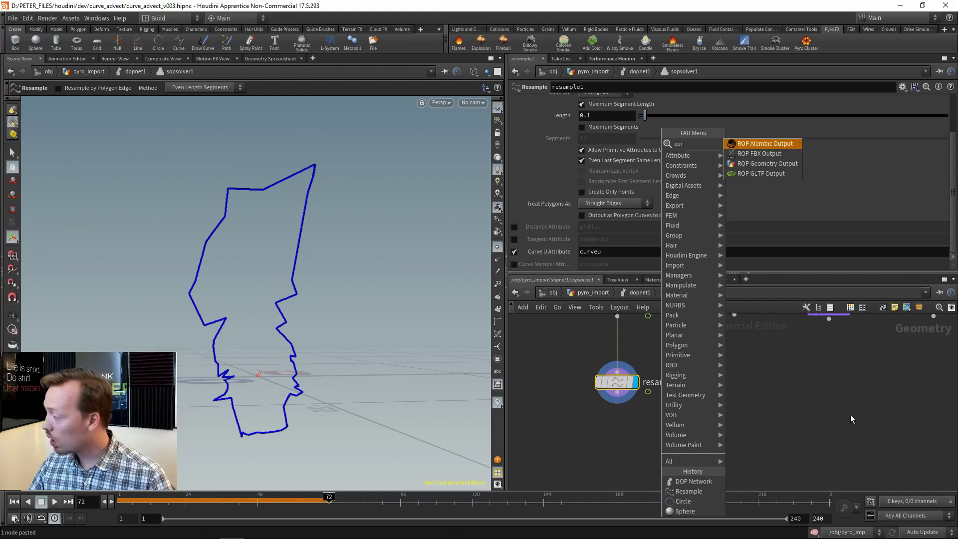
key("Escape")
key("Tab")
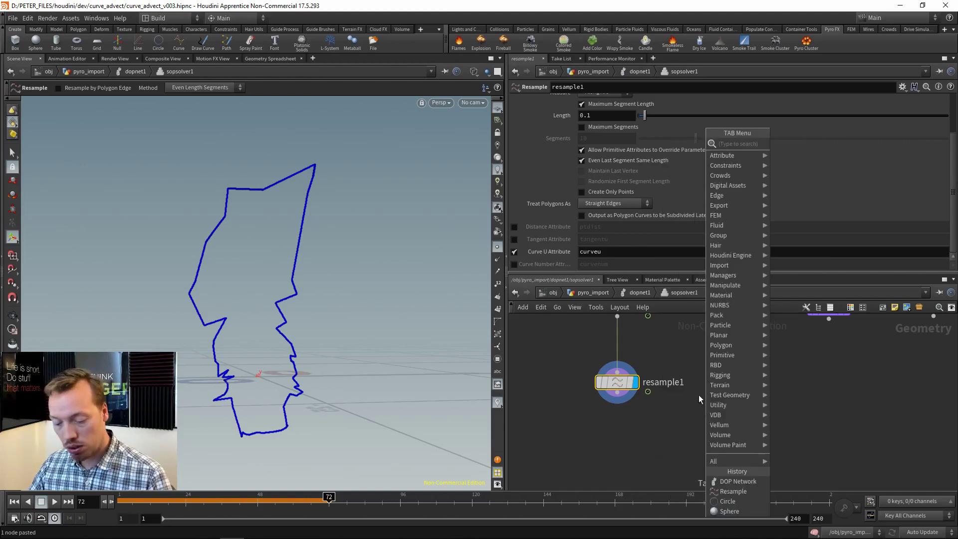
type("out")
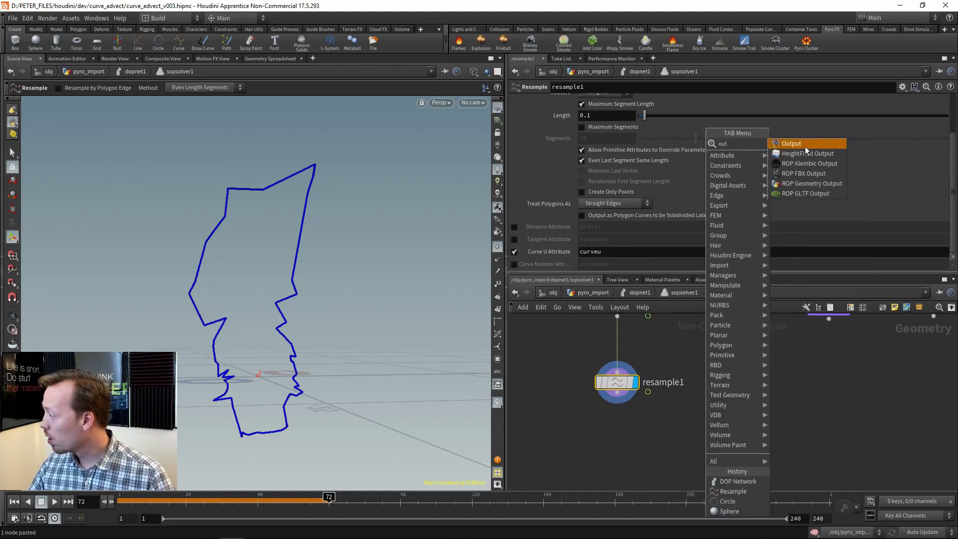
left_click(804, 145)
left_click(628, 450)
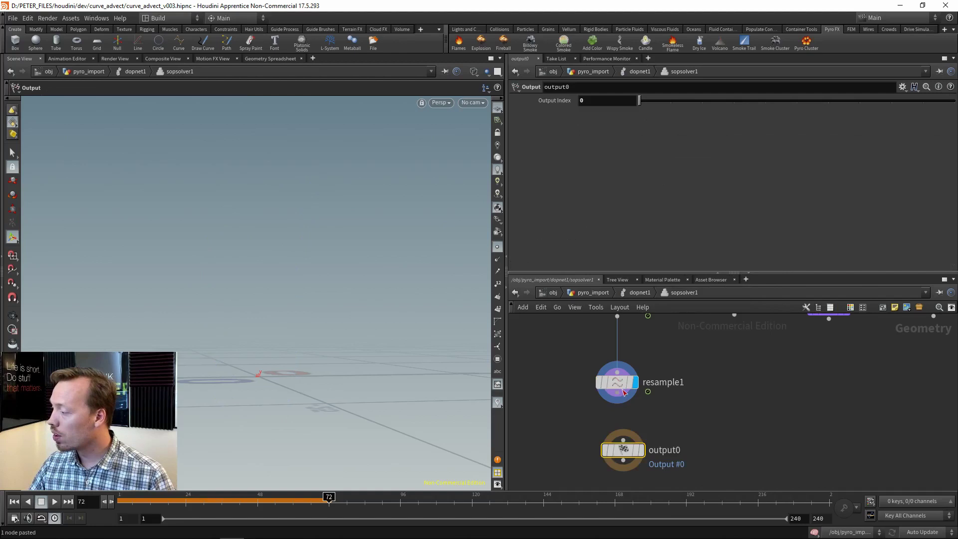
left_click(641, 450)
middle_click_drag(703, 386, 702, 427)
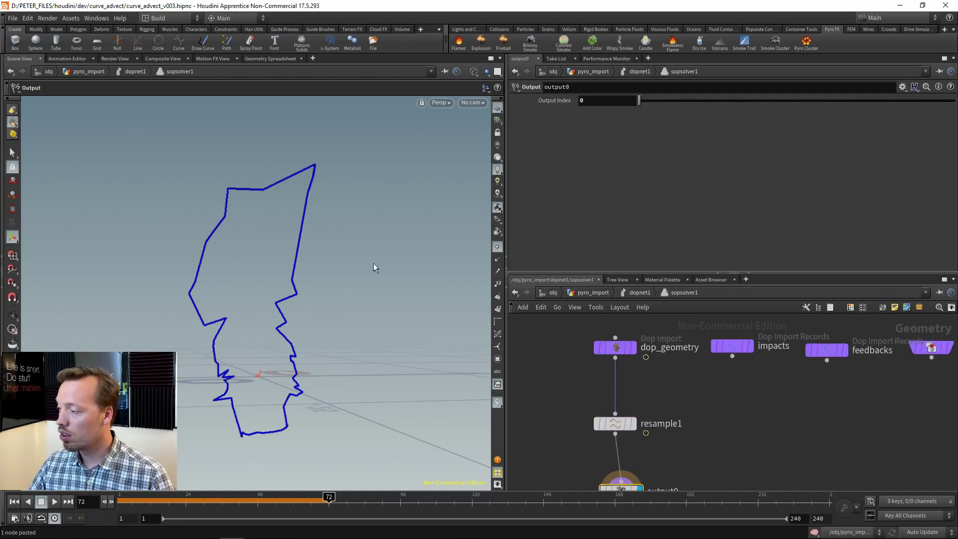
middle_click_drag(756, 488, 757, 438)
middle_click_drag(660, 444, 668, 471)
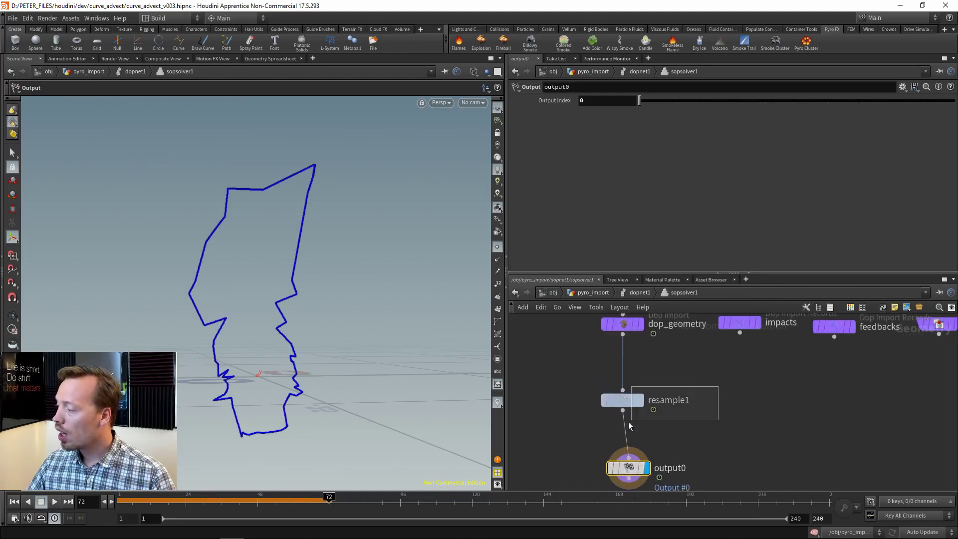
Select resample1 inside the SOP Solver, return to pyro_import and copy the Length parameter of the resample1 node there
left_click(630, 402)
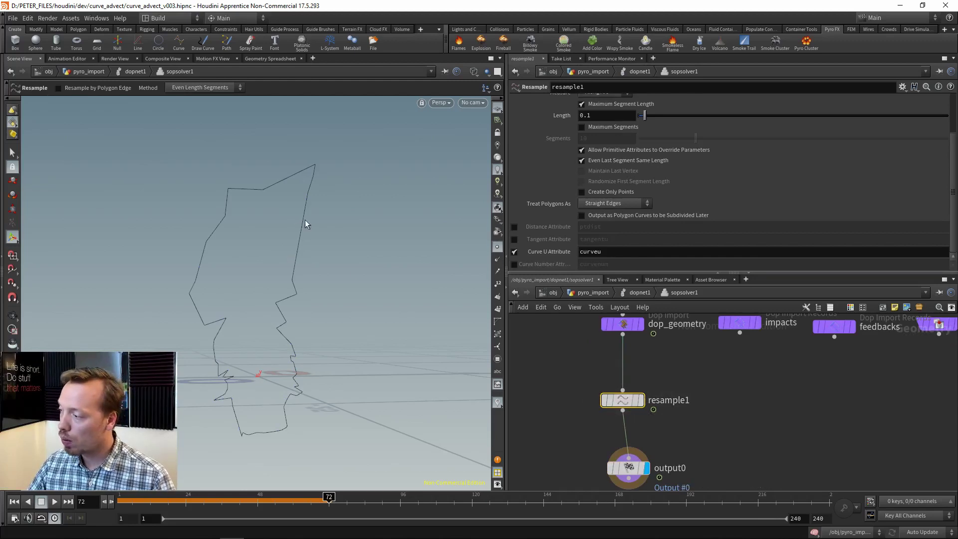
left_click(618, 398)
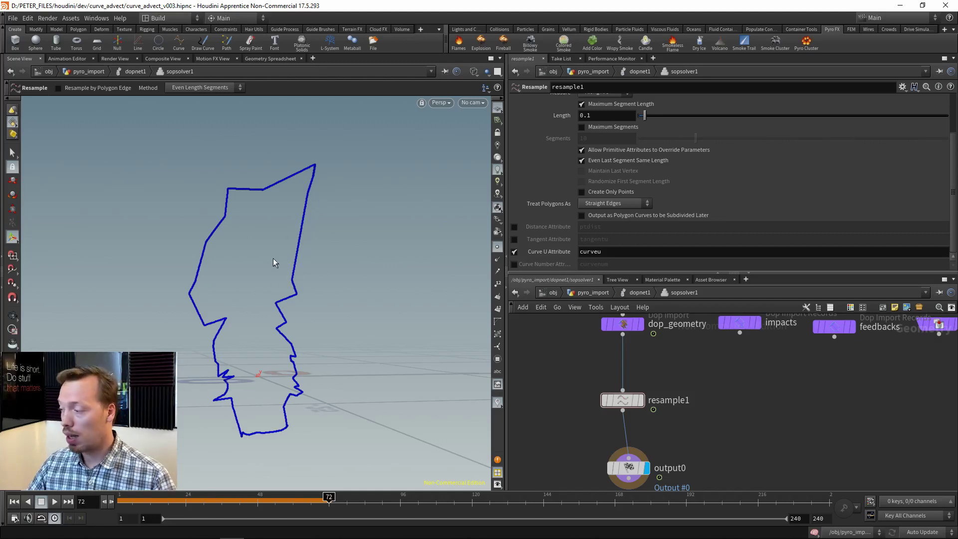
left_click(623, 400)
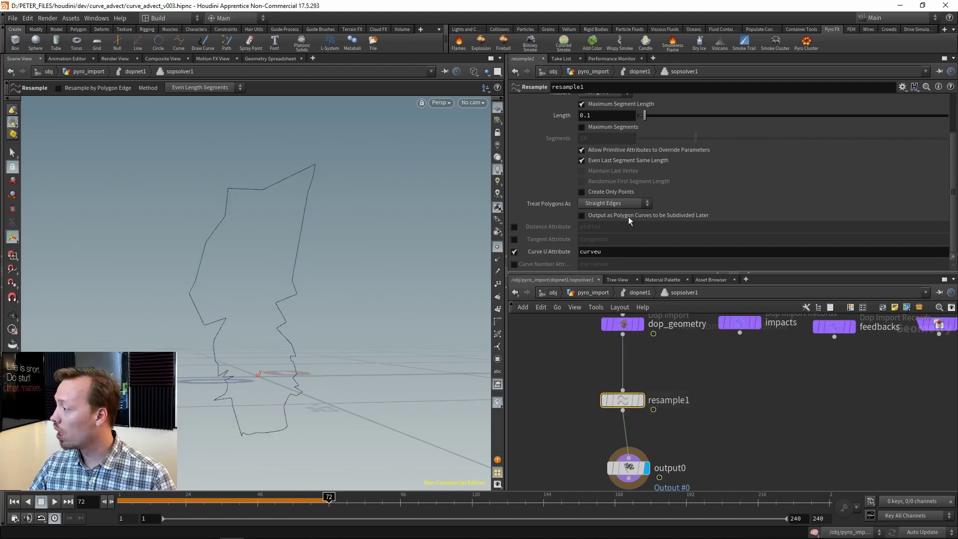
middle_click_drag(570, 409, 581, 410)
key("u")
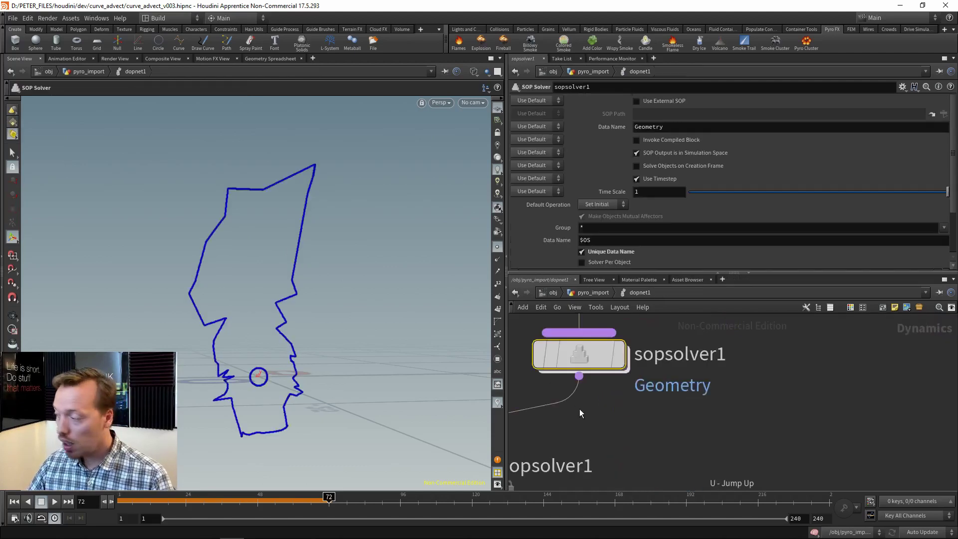
key("u")
left_click_drag(584, 378, 675, 429)
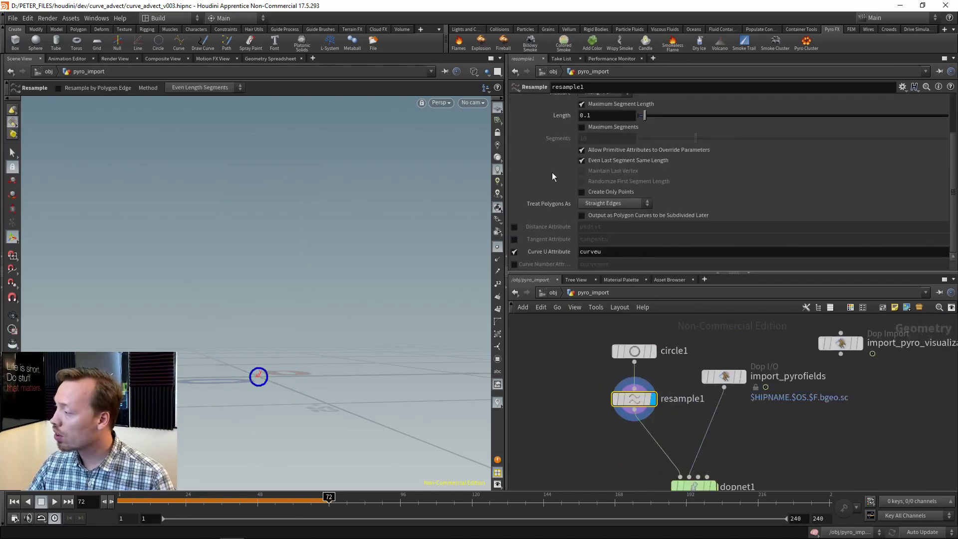
right_click(558, 116)
left_click(570, 178)
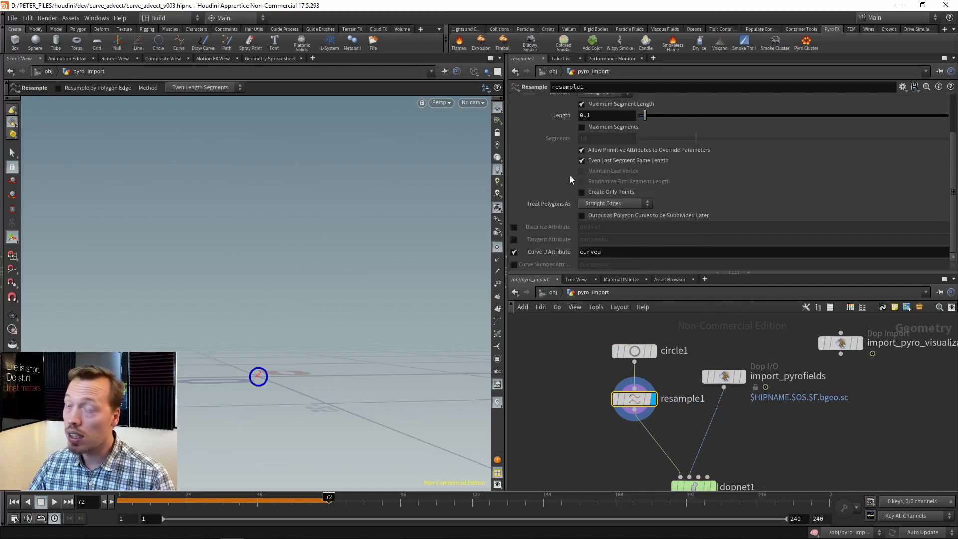
right_click(558, 115)
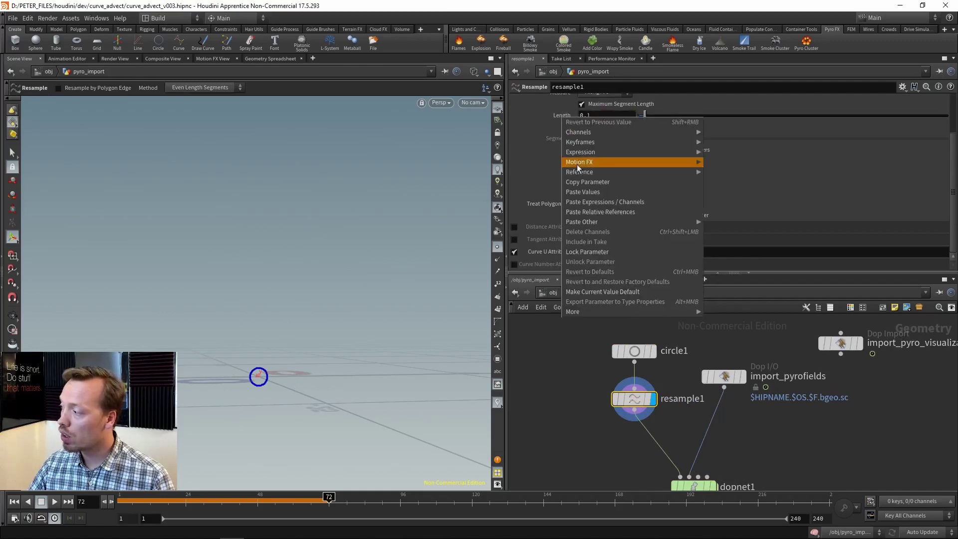
left_click(595, 178)
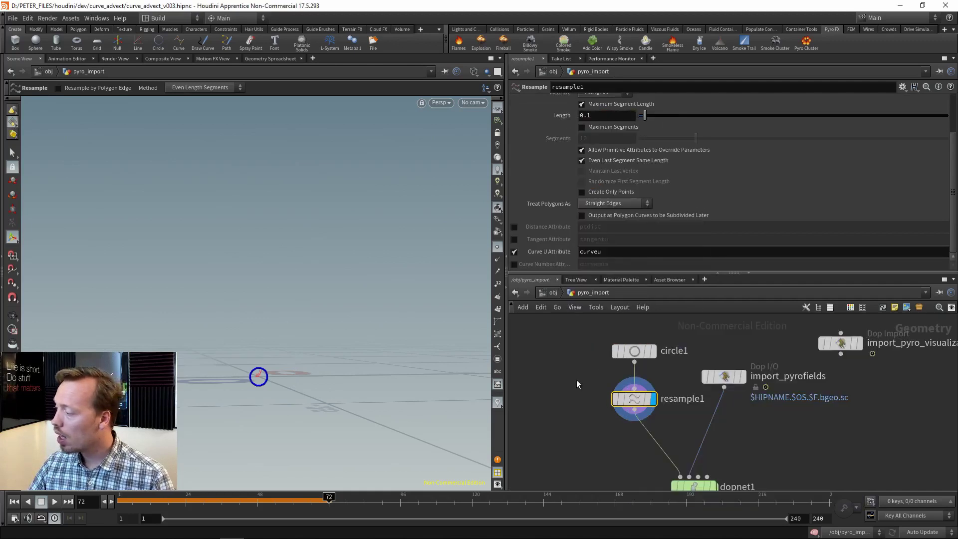
Go back inside sopsolver1 and paste the copied Length as a relative reference into its resample1 Length parameter
left_click(699, 487)
key("Return")
left_click(582, 344)
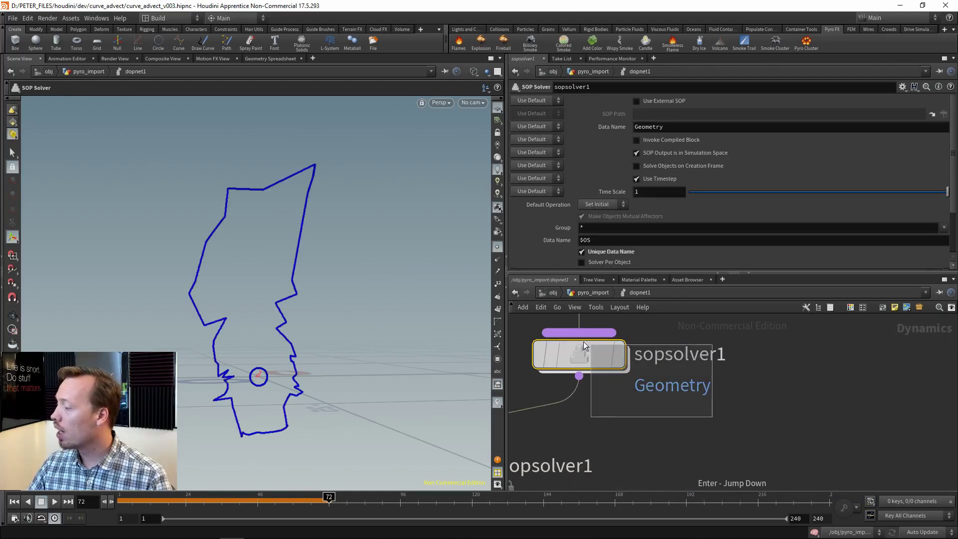
key("Return")
right_click(558, 118)
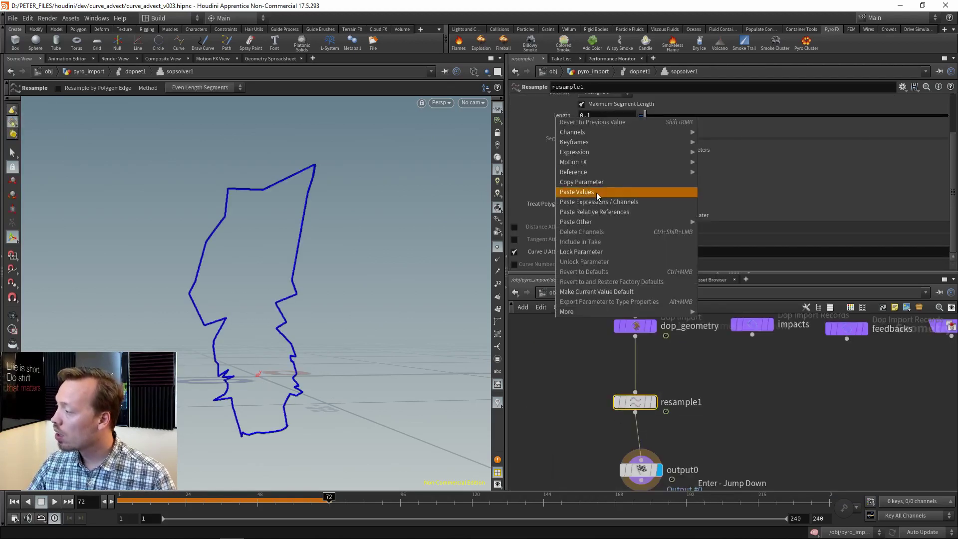
left_click(616, 208)
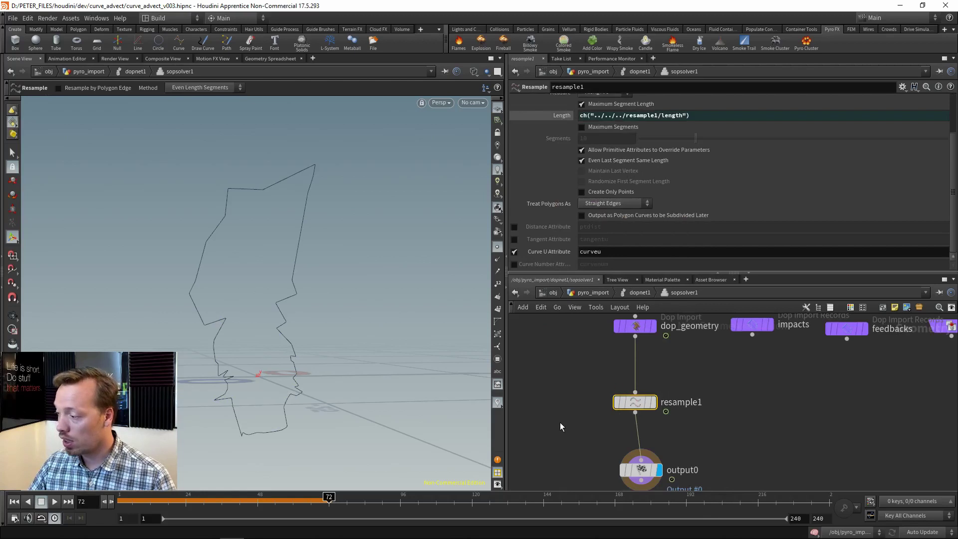
Rewind to frame 1, return to dopnet1 and play the simulation with the resampling solver in place
middle_click_drag(561, 427, 568, 378)
key("ctrl+Left")
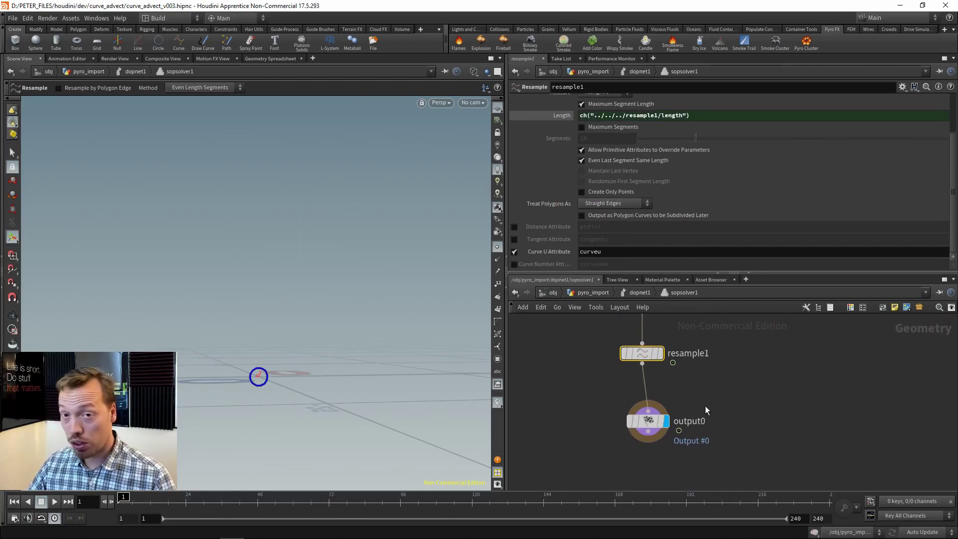
middle_click_drag(746, 409, 748, 348)
key("u")
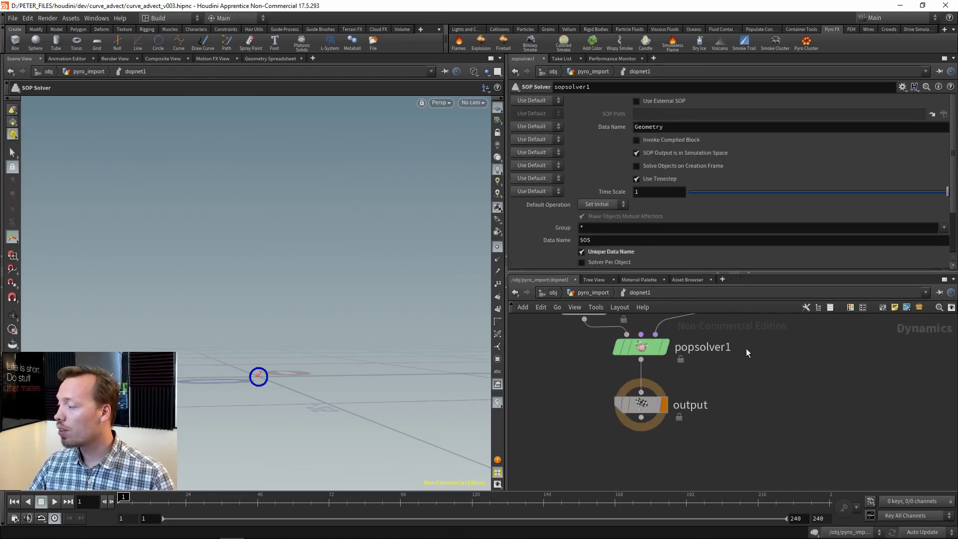
key("Up")
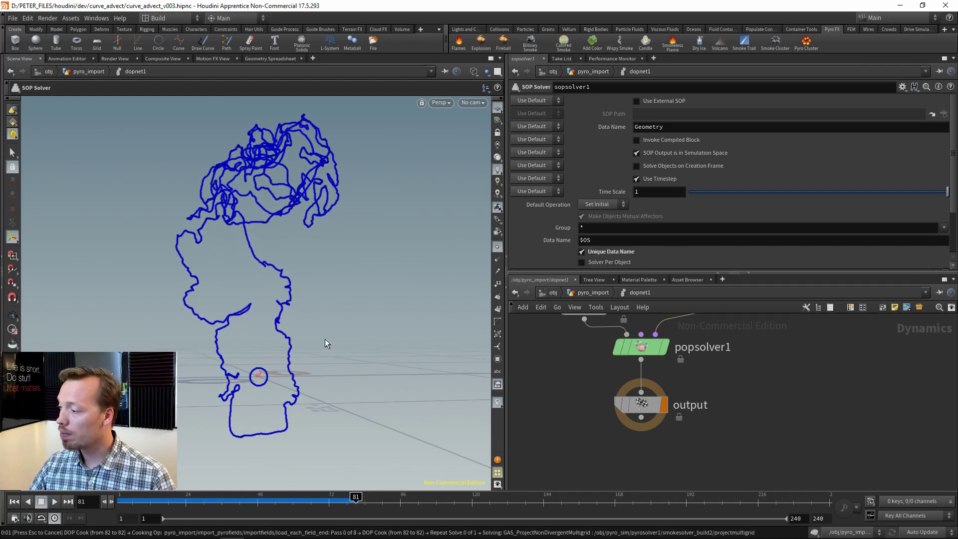
Examine the resampled curve in wireframe from several angles, scrubbing back to the start and forward to frame 40
mouse_move(355, 311)
left_mouse_down()
mouse_move(353, 257)
mouse_move(438, 253)
mouse_move(261, 259)
left_mouse_up()
key("w")
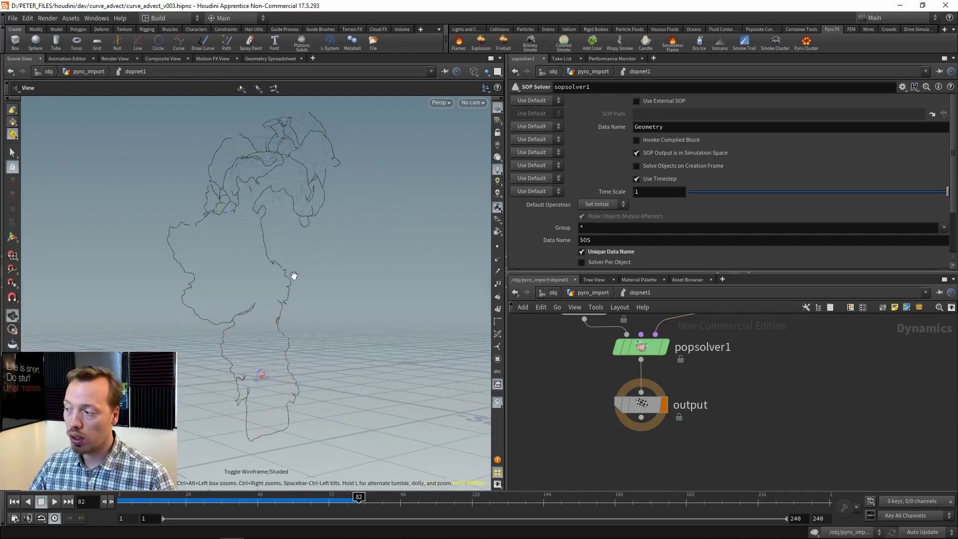
left_click_drag(315, 303, 313, 334)
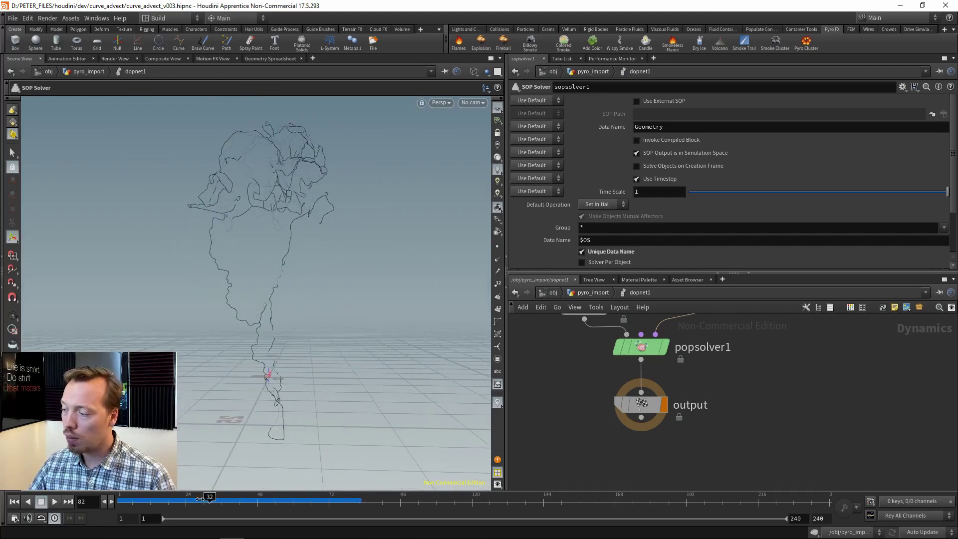
left_click_drag(199, 498, 141, 498)
key("Escape")
left_click_drag(260, 379, 288, 360)
key("Return")
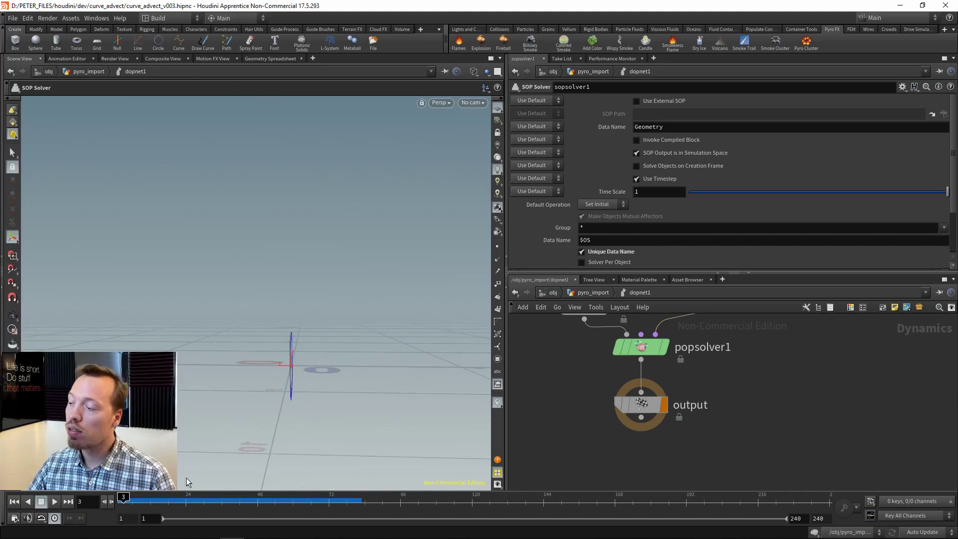
left_click_drag(125, 497, 235, 498)
mouse_move(249, 309)
left_mouse_down("alt")
mouse_move(328, 232)
mouse_move(278, 253)
mouse_move(337, 278)
mouse_move(353, 304)
mouse_move(396, 322)
left_mouse_up("alt")
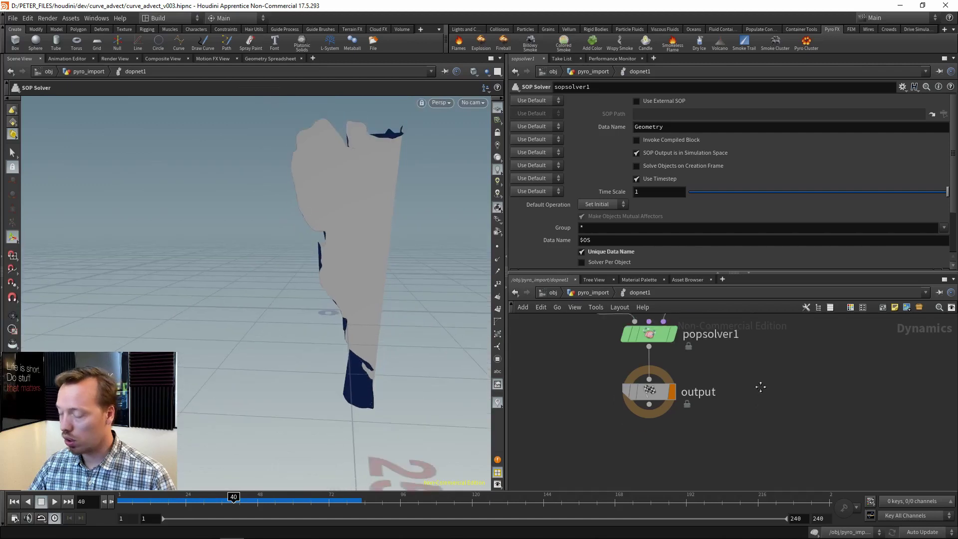
Move circle1 up in pyro_import and insert a Duplicate node between circle1 and resample1
key("u")
scroll(657, 421, "down", 5)
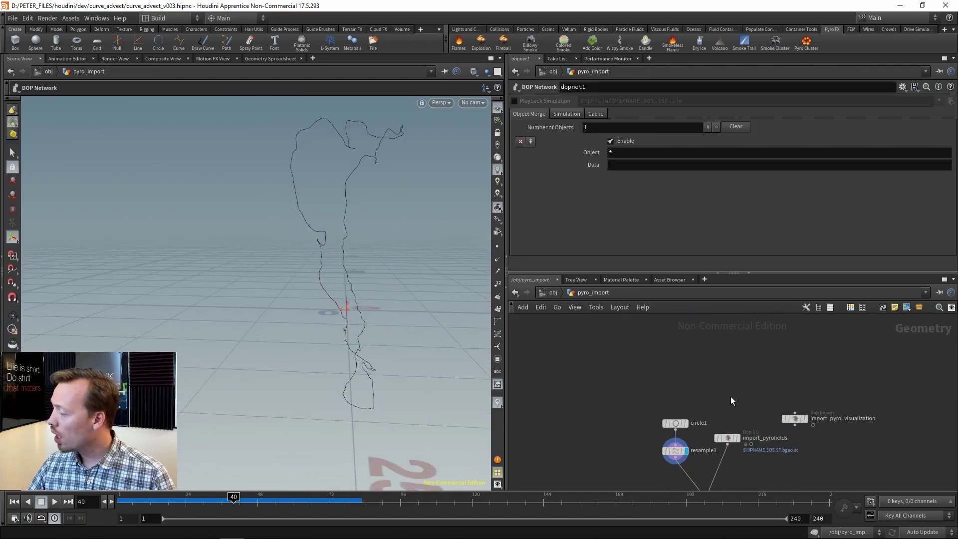
left_click(678, 423)
left_click_drag(677, 424, 679, 394)
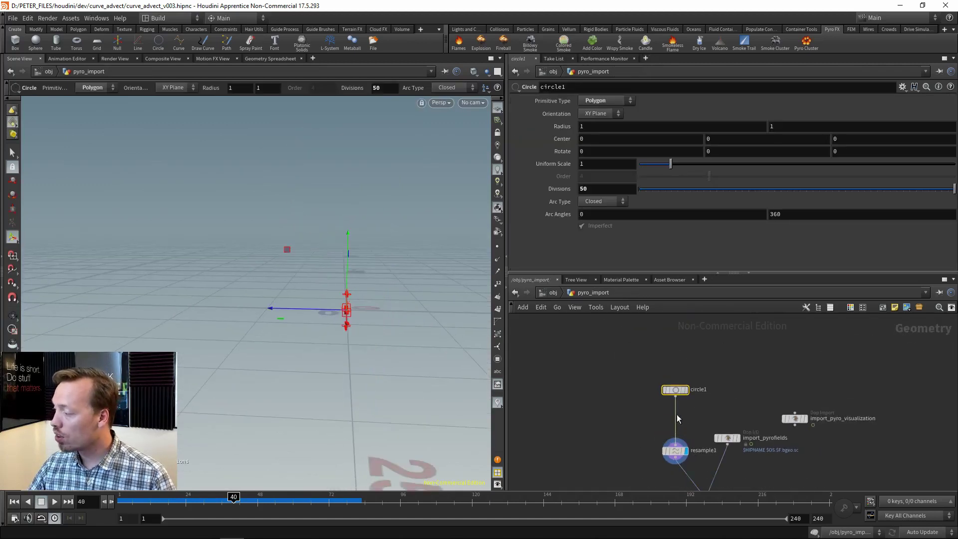
scroll(705, 403, "up", 3)
key("Tab")
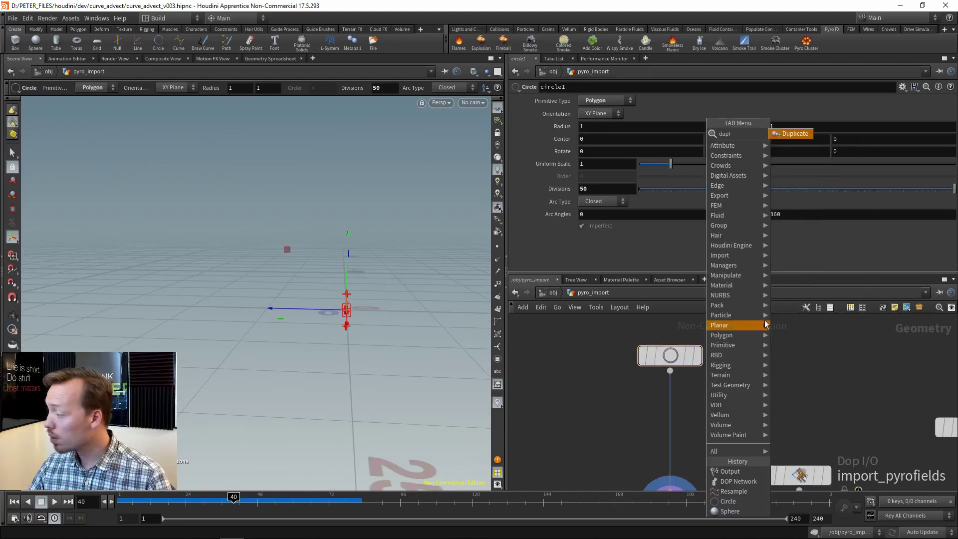
left_click(795, 139)
left_click(672, 406)
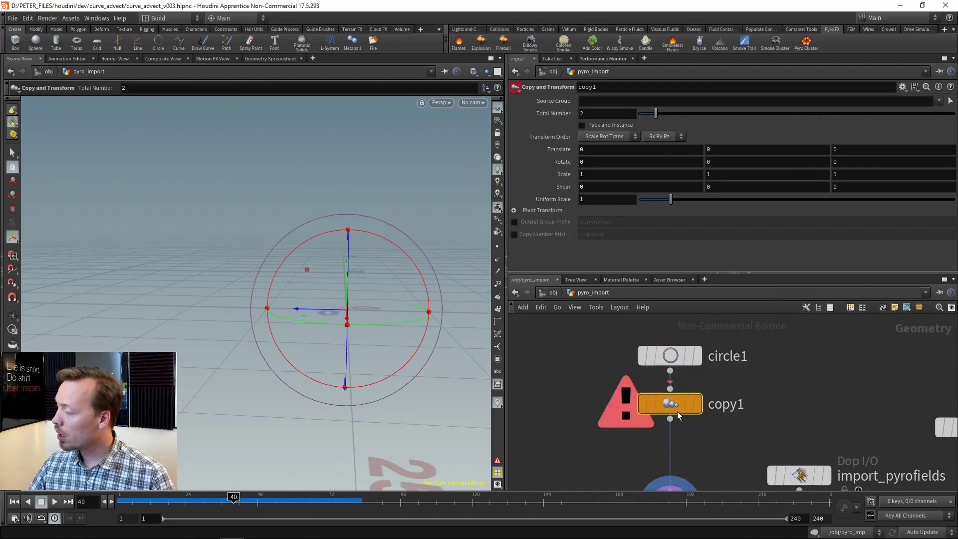
mouse_move(678, 411)
left_mouse_down()
mouse_move(636, 423)
mouse_move(676, 412)
left_mouse_up()
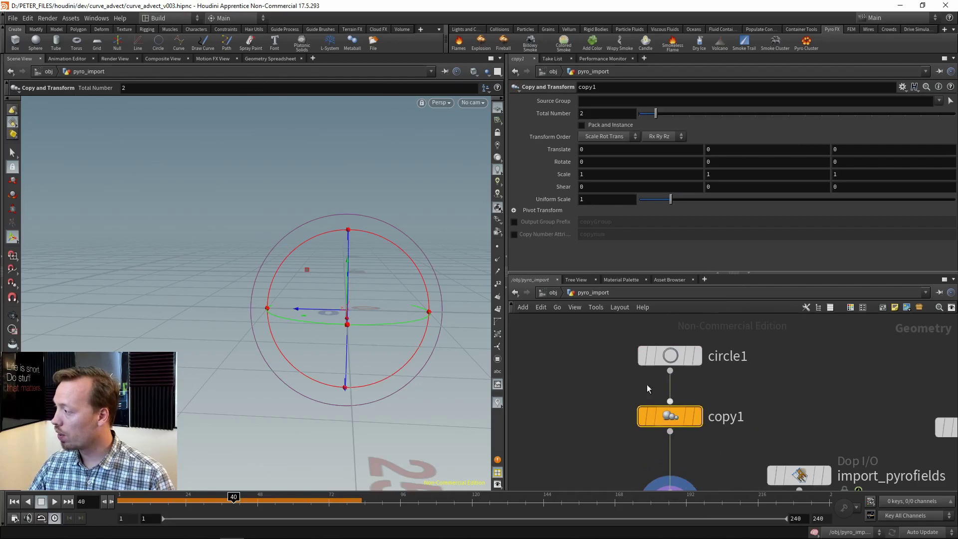
Set the circle's Duplicate node to a Total Number of 20 with a Z translation of 1
left_click(615, 112)
type("0")
key("Return")
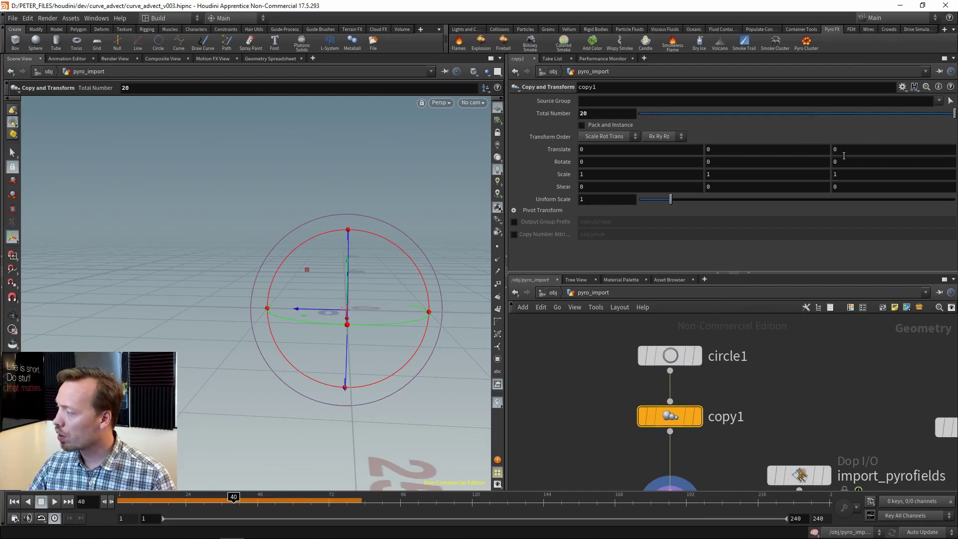
type("1")
key("Return")
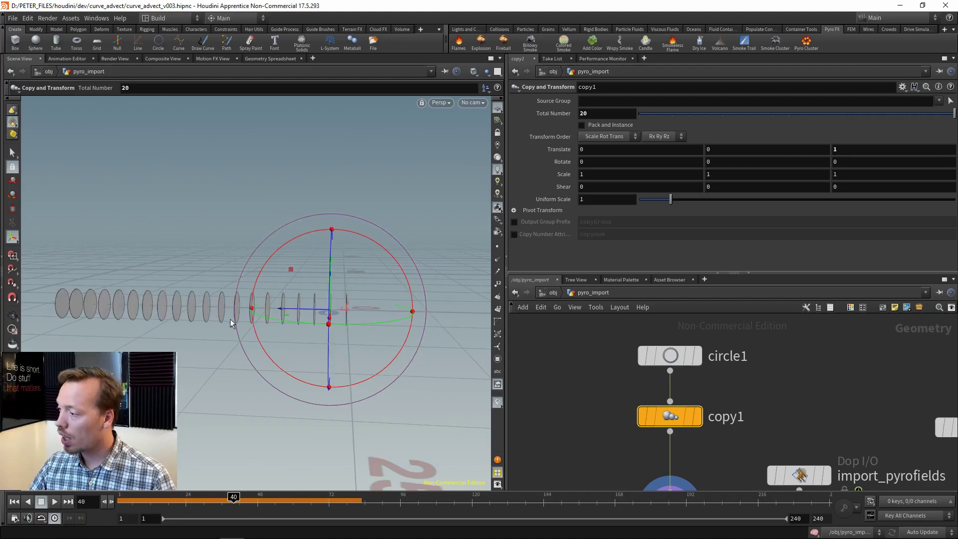
Replace copy1's Z translation with the expression 1/ch("ncy"), referencing its Total Number parameter
key("Escape")
left_click_drag(227, 317, 184, 291)
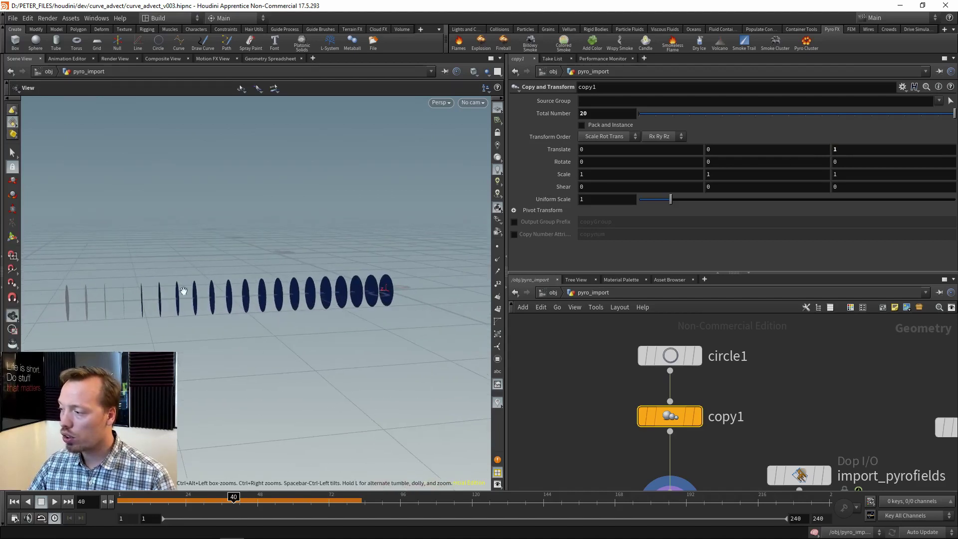
left_click_drag(339, 305, 380, 298)
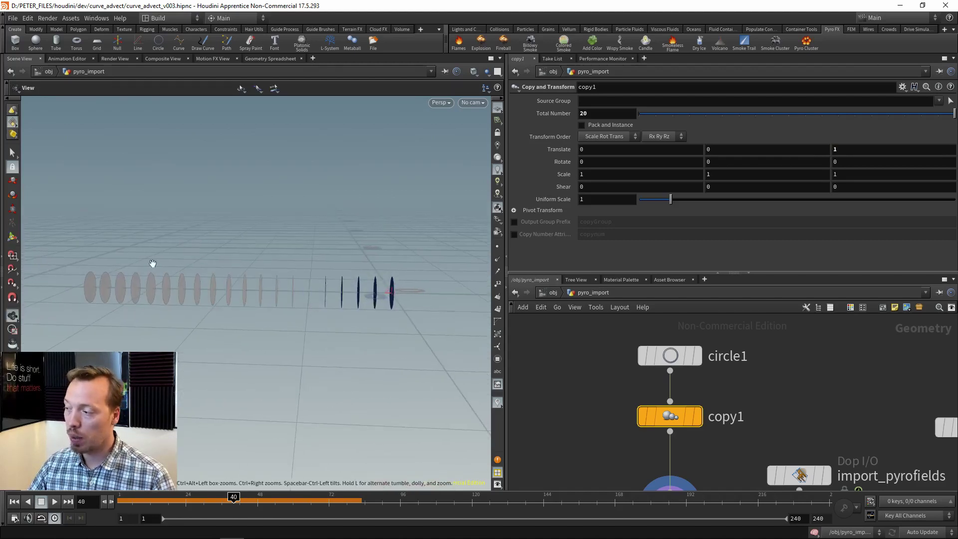
right_click(559, 115)
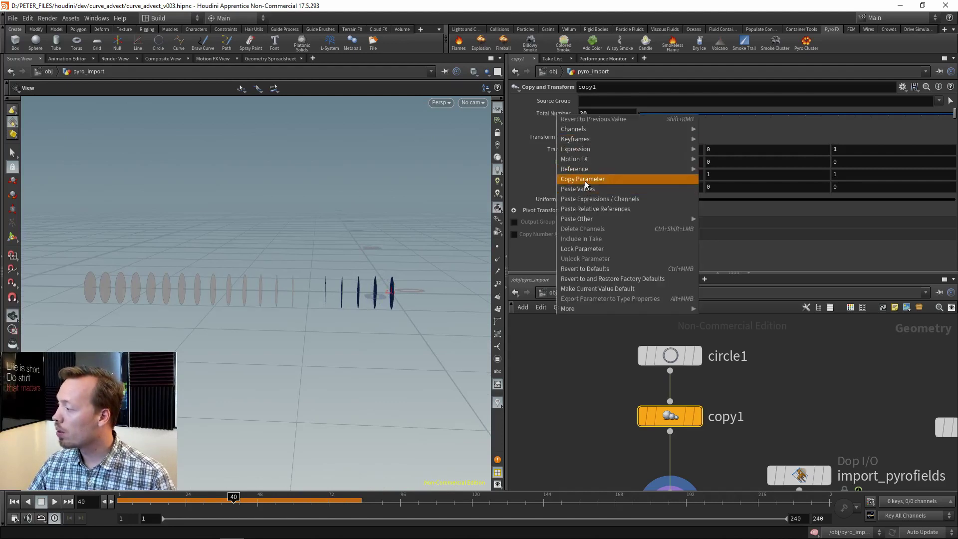
left_click(585, 181)
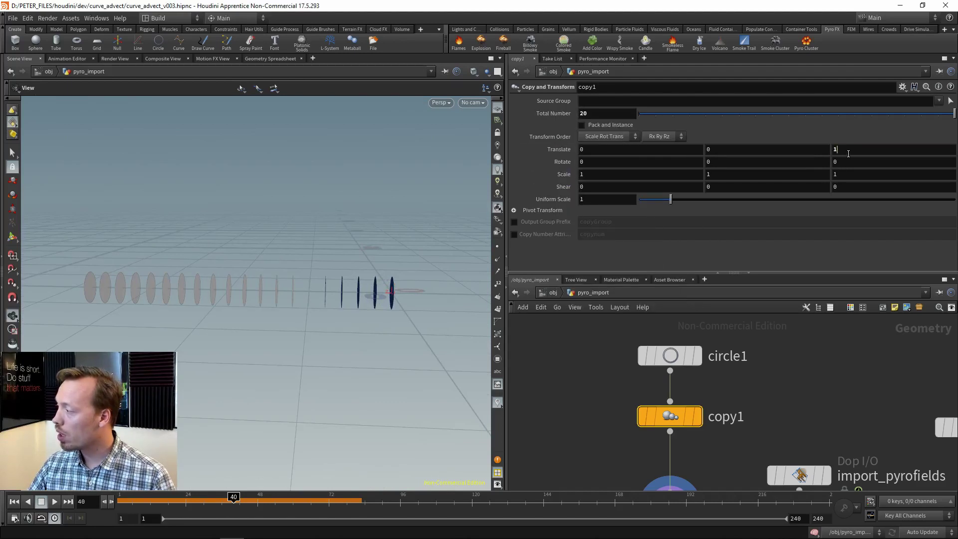
type("/1")
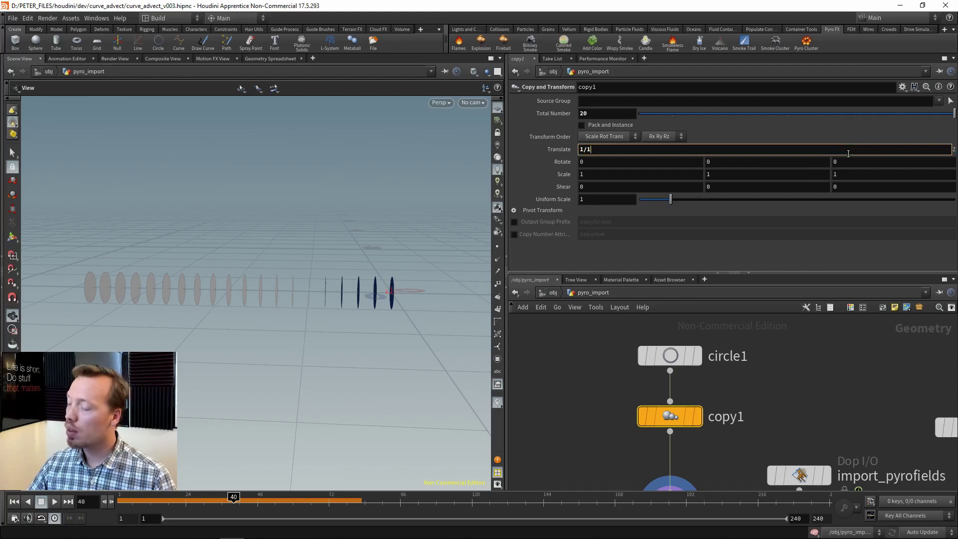
key("Return")
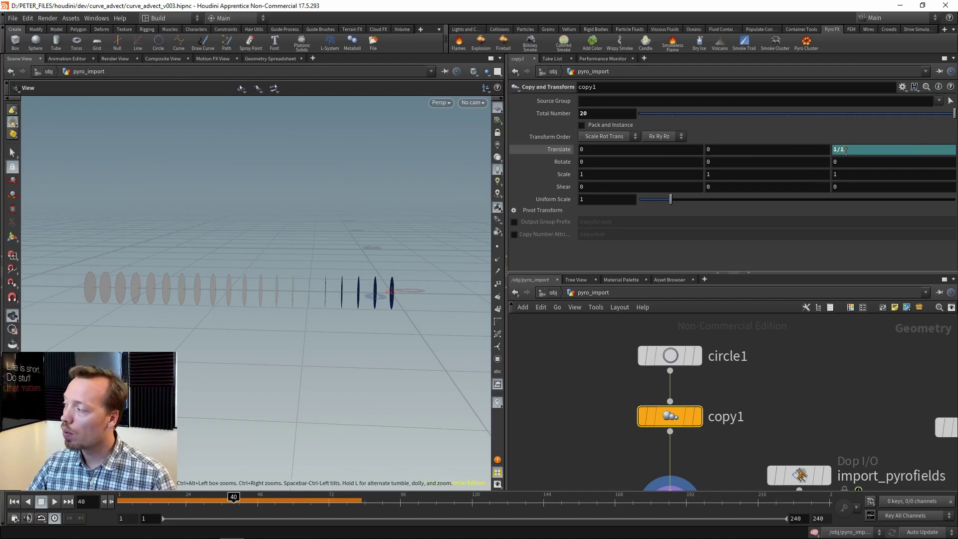
left_click_drag(842, 155, 840, 155)
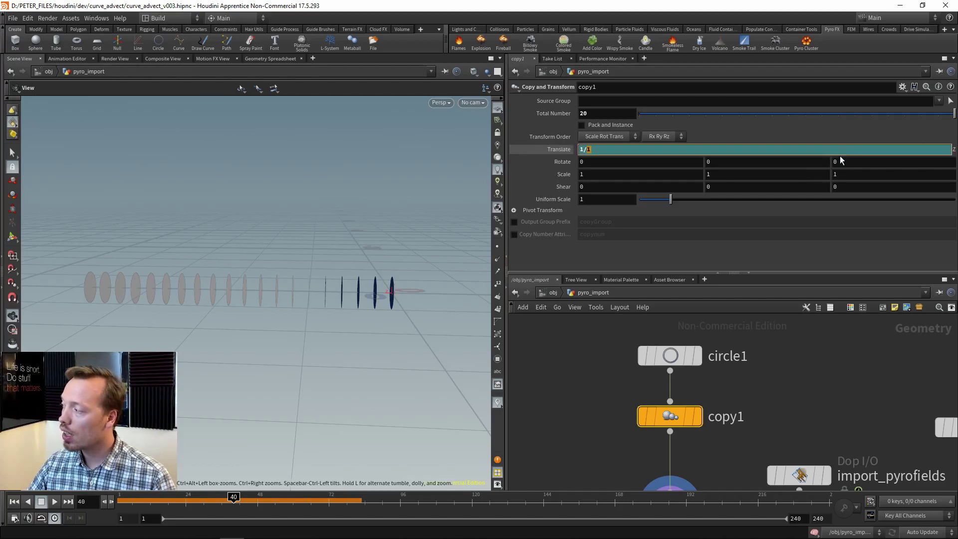
right_click(589, 150)
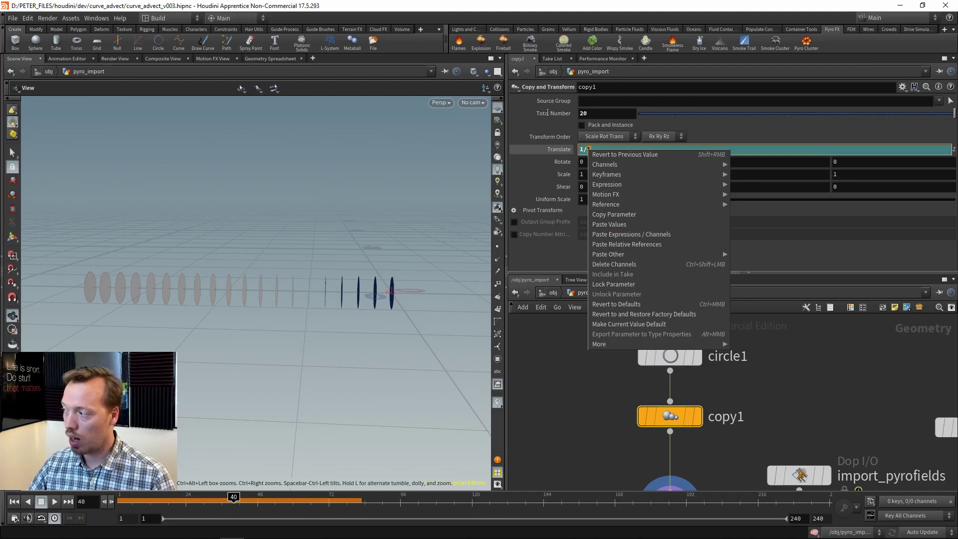
left_click(627, 244)
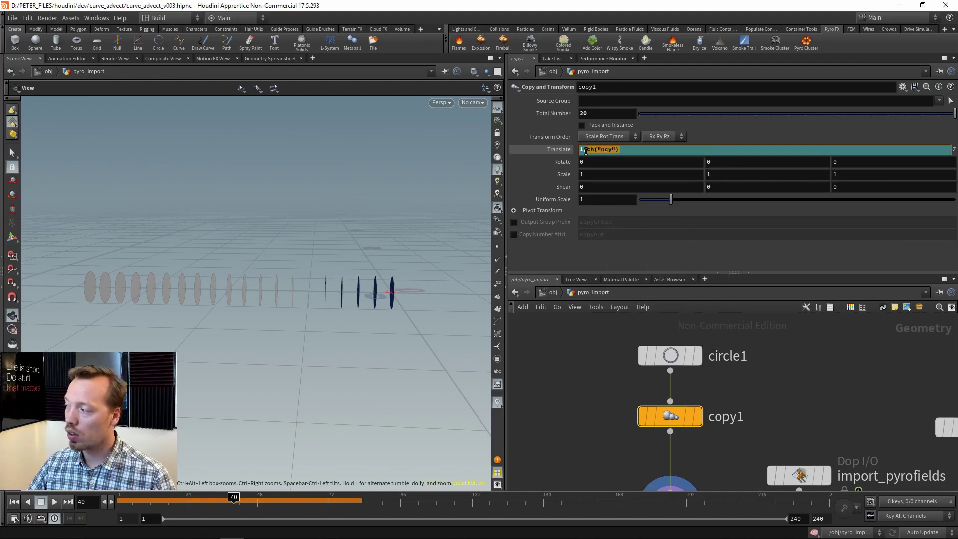
key("Return")
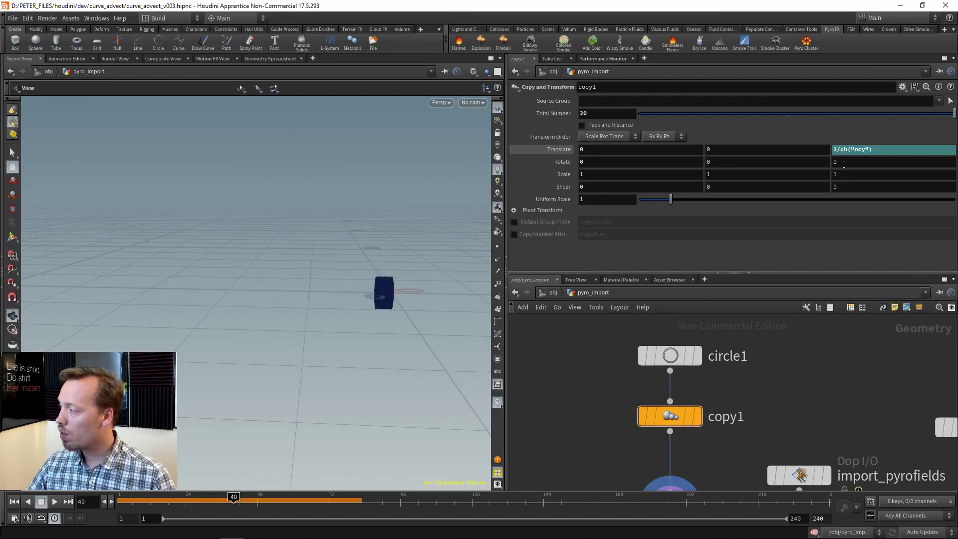
Change copy1's Z translation expression to 2/ch("ncy") to widen the spacing between the circles
right_click_drag(399, 323, 350, 255)
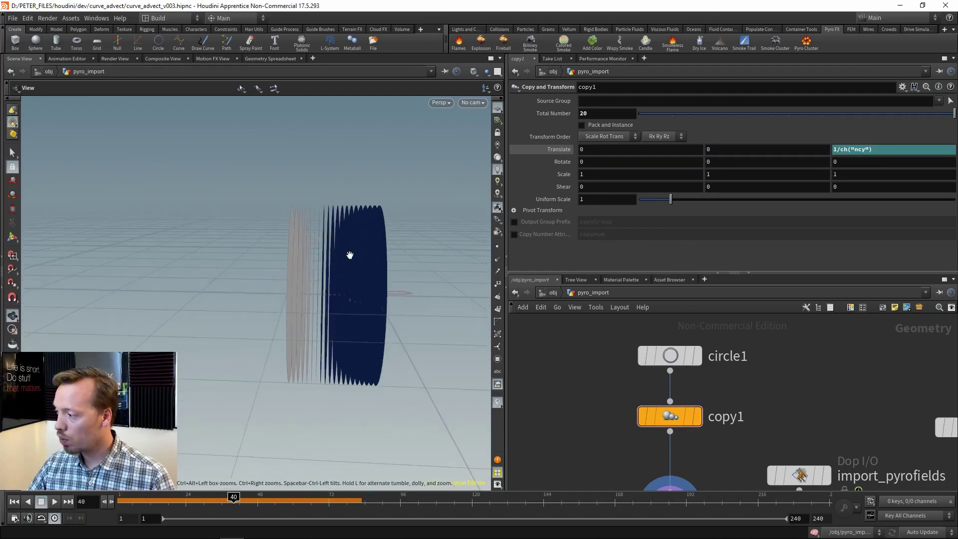
left_click_drag(365, 263, 393, 263)
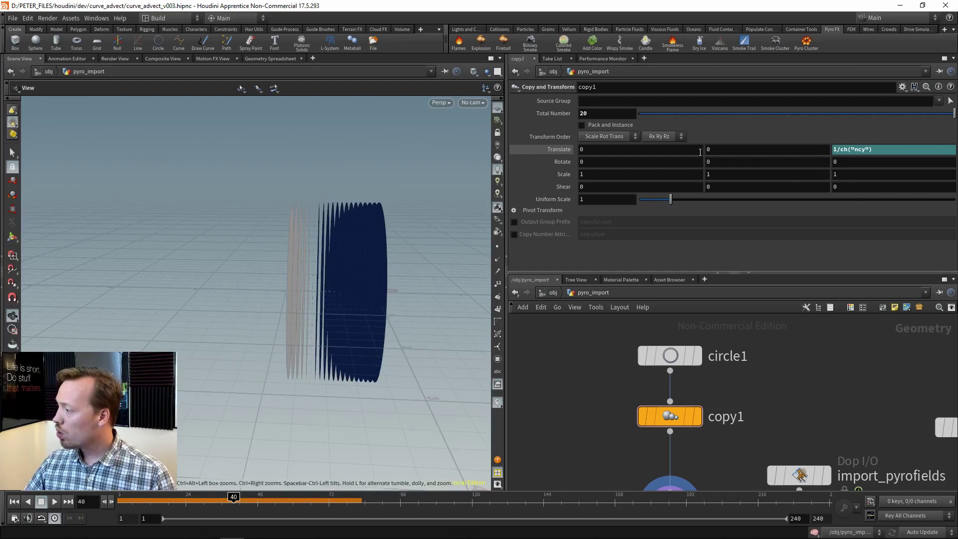
left_click_drag(242, 308, 257, 328)
left_click(835, 149)
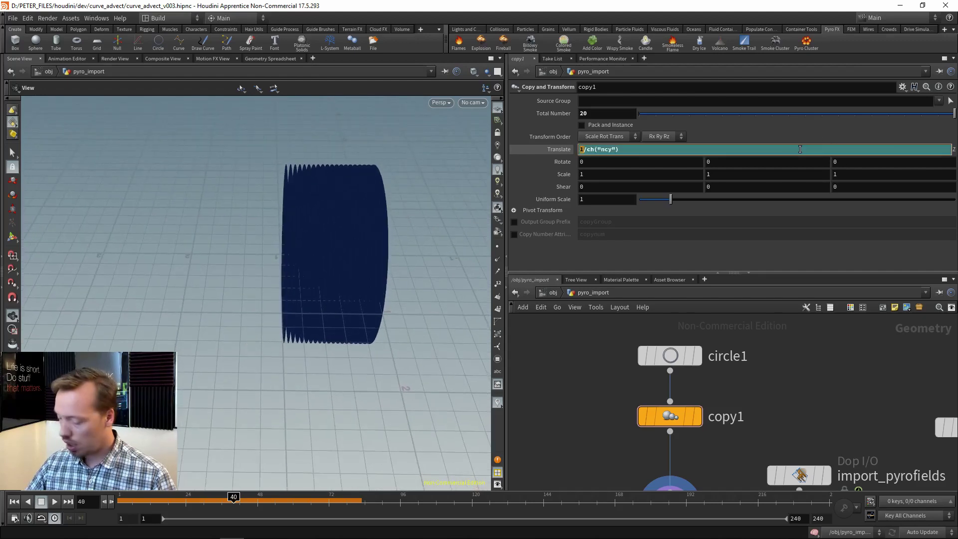
type("2")
key("Return")
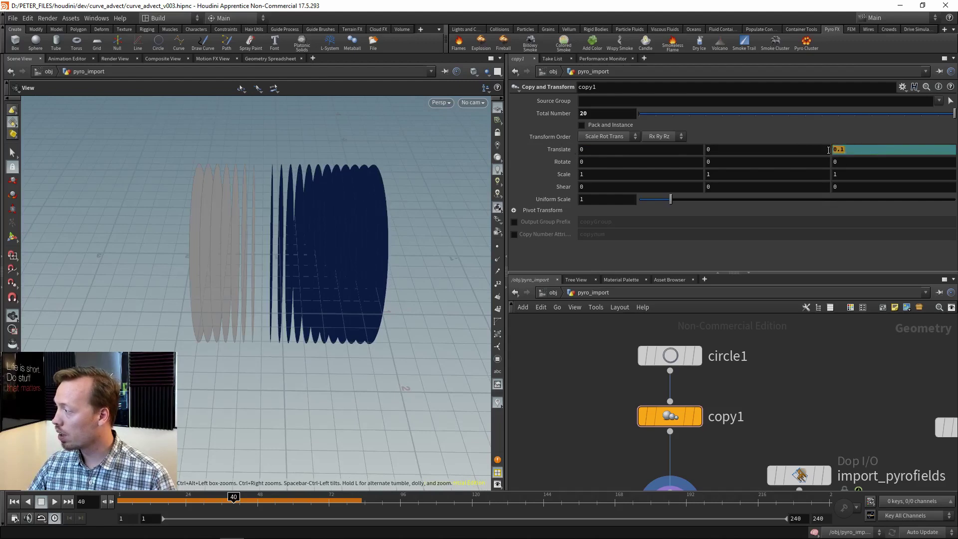
left_click(560, 150)
Add a Transform node beside the copy1 and resample1 chain and switch the viewport to wireframe display
middle_click_drag(610, 389, 609, 351)
key("Tab")
type("trans")
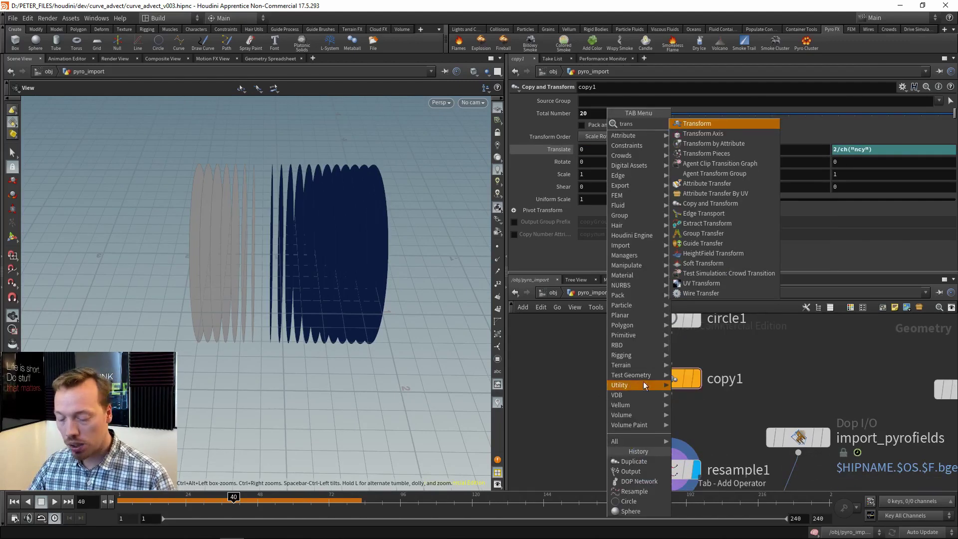
left_click(706, 124)
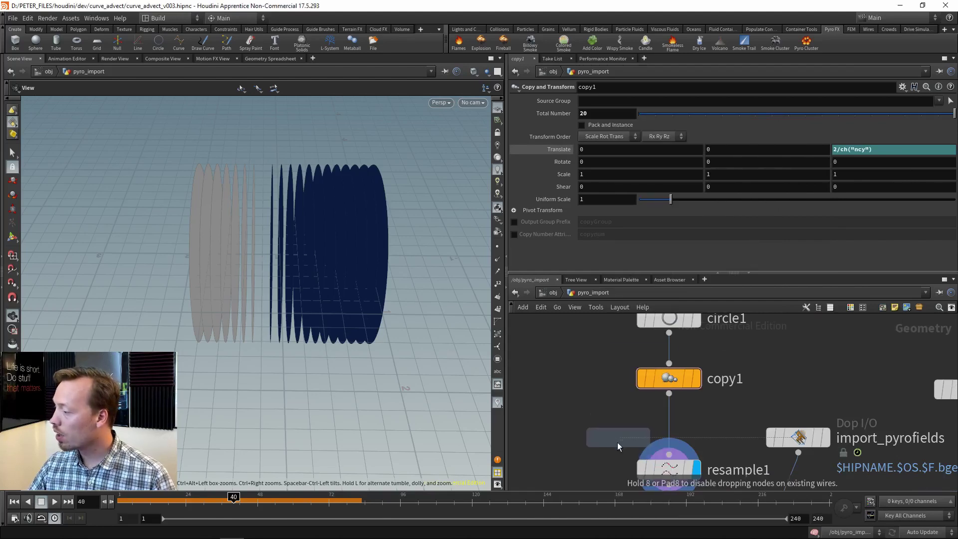
left_click(606, 425)
mouse_move(242, 296)
left_mouse_down()
mouse_move(321, 302)
mouse_move(293, 314)
mouse_move(391, 285)
mouse_move(336, 268)
mouse_move(317, 276)
mouse_move(334, 286)
left_mouse_up()
key("shift+w")
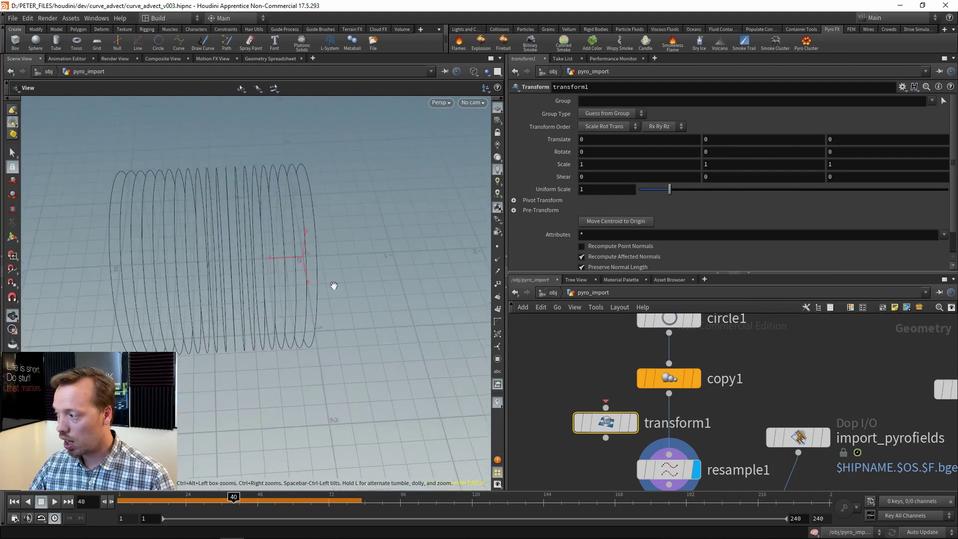
Feed copy1 into transform1, set its Z translation to -1, and insert it between copy1 and resample1
left_click(606, 407)
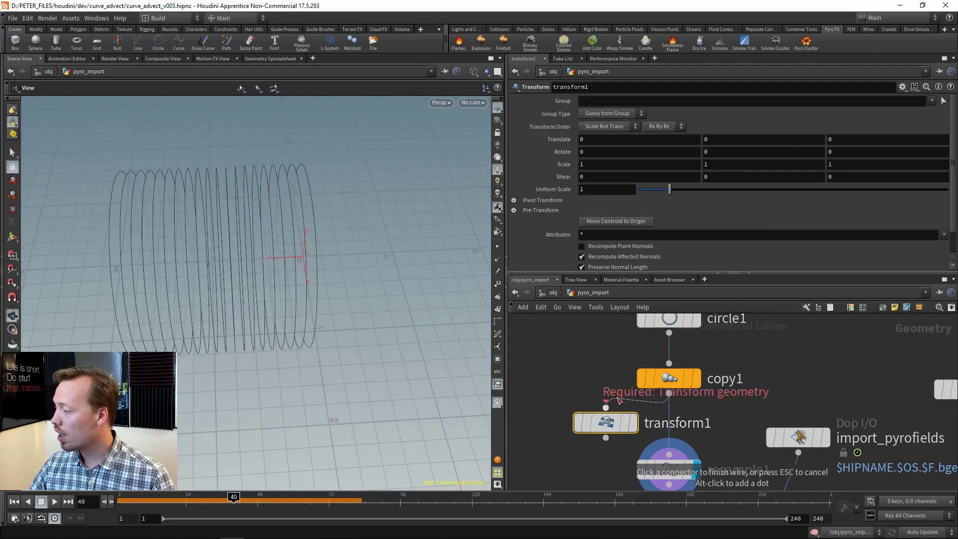
left_click(668, 394)
left_click(833, 139)
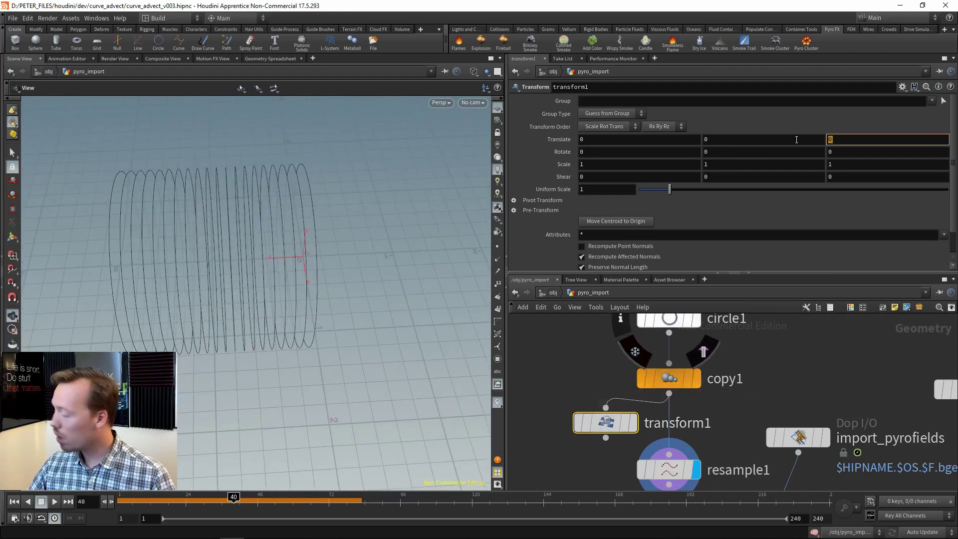
type("-1")
key("Return")
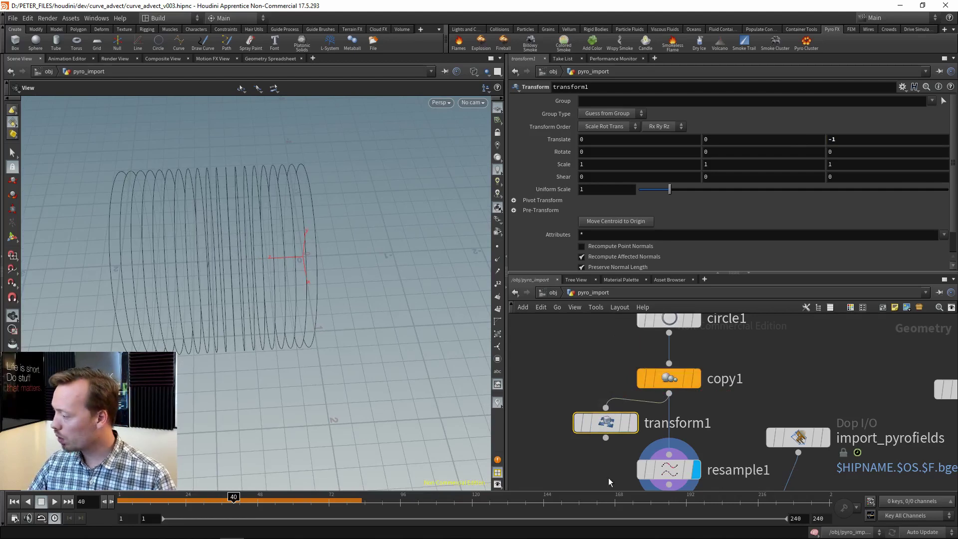
left_click_drag(618, 426, 680, 426)
Display dopnet1, rewind to frame 1 and play the simulation with the duplicated circles
left_click_drag(479, 250, 308, 256)
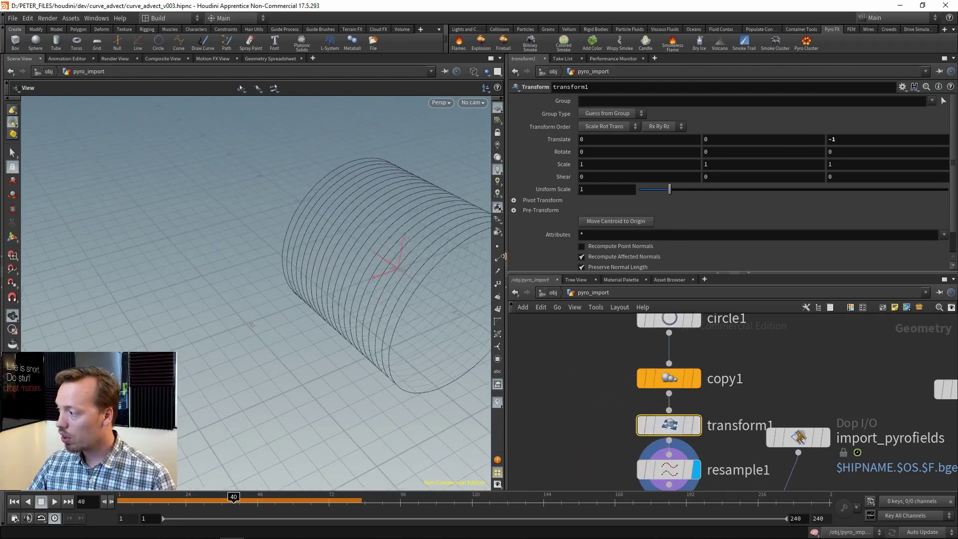
left_click_drag(433, 248, 456, 278)
scroll(780, 439, "down", 3)
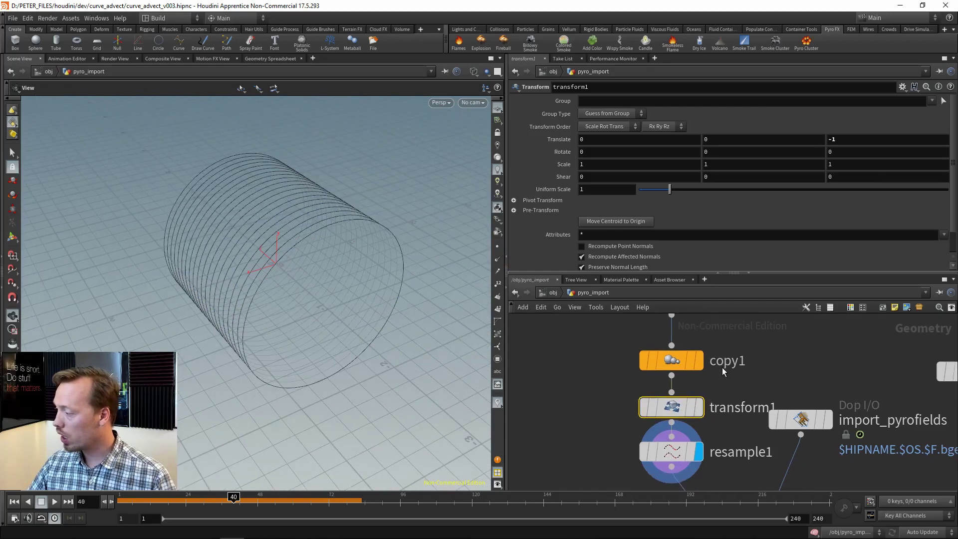
scroll(739, 369, "up", 5)
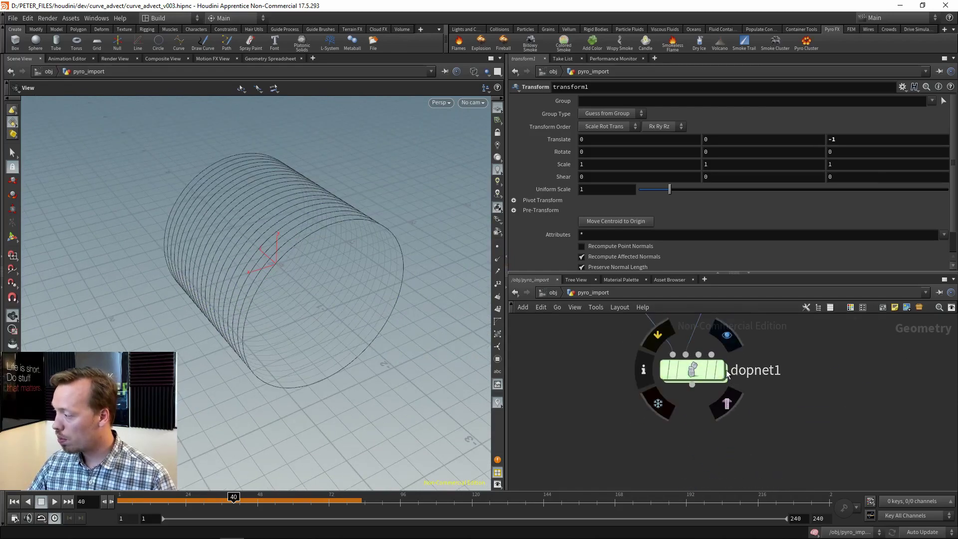
left_click(721, 370)
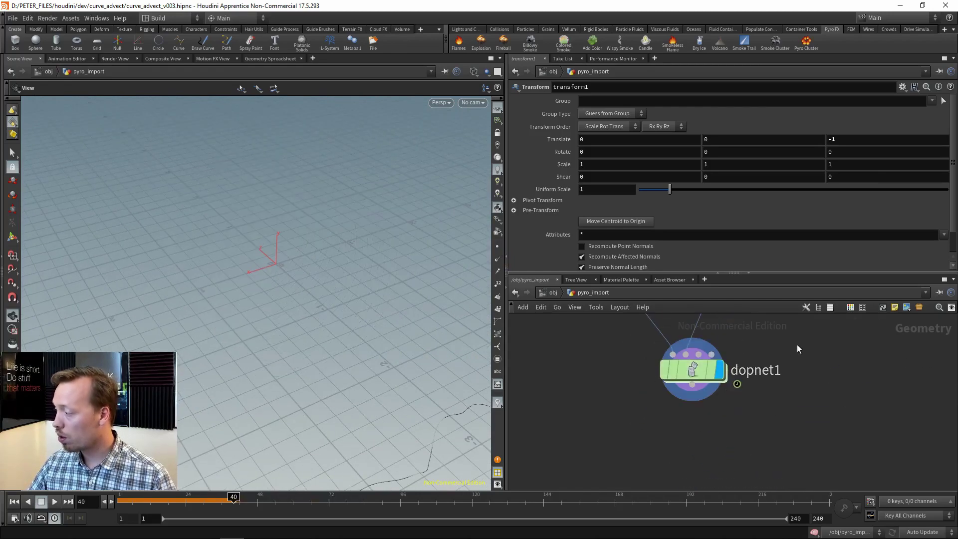
left_click(14, 503)
left_click_drag(210, 336, 259, 325)
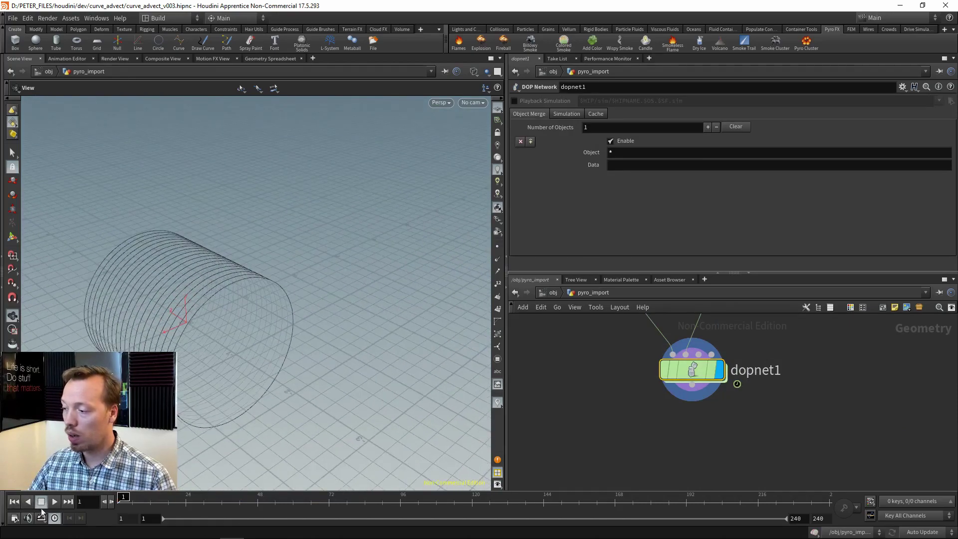
left_click(55, 501)
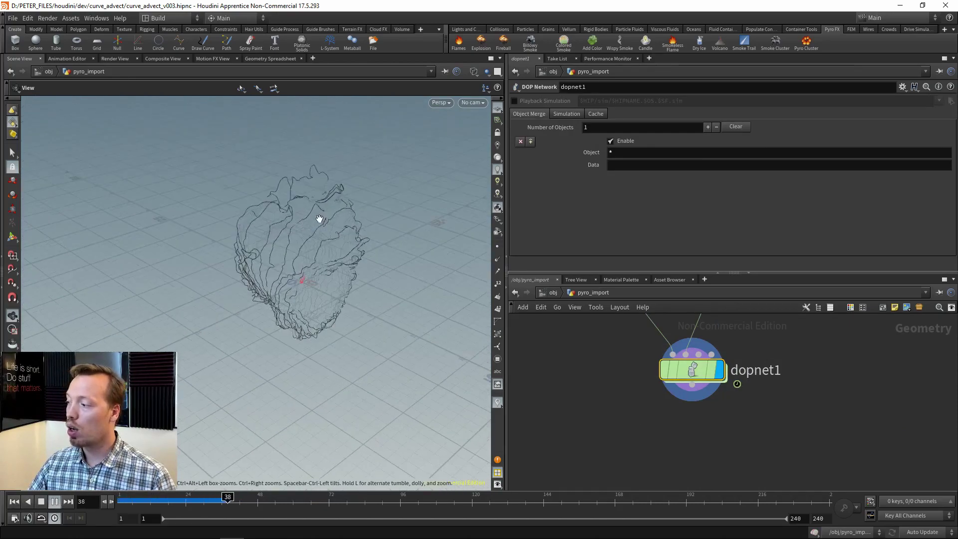
Examine the advected circles from several angles up to frame 86, comparing shaded and wireframe display
left_click_drag(252, 381, 348, 252)
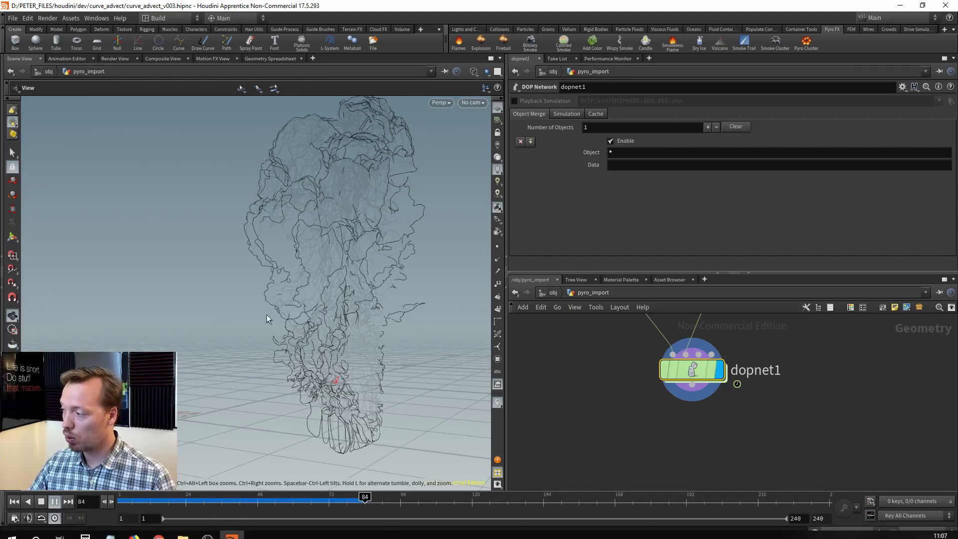
key("w")
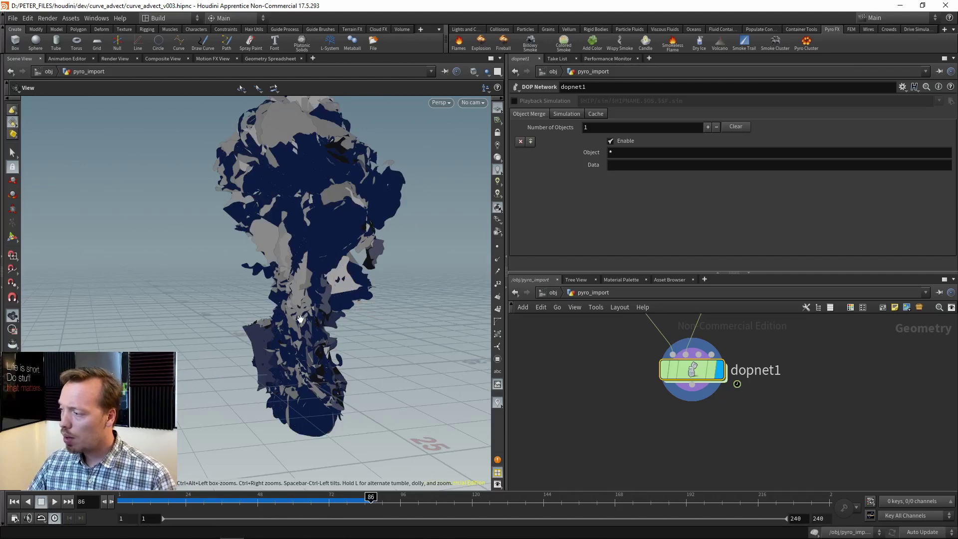
left_click_drag(300, 317, 231, 311)
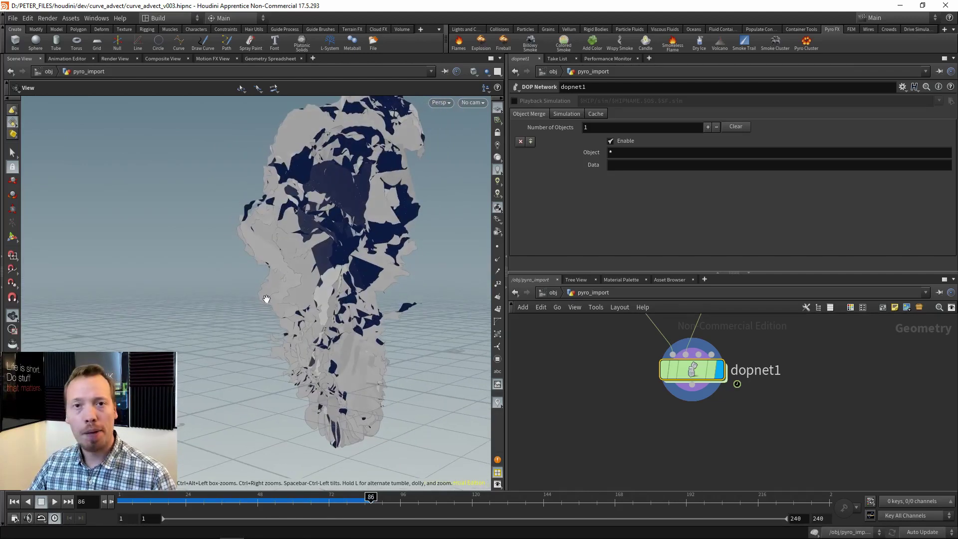
key("w")
key("w")
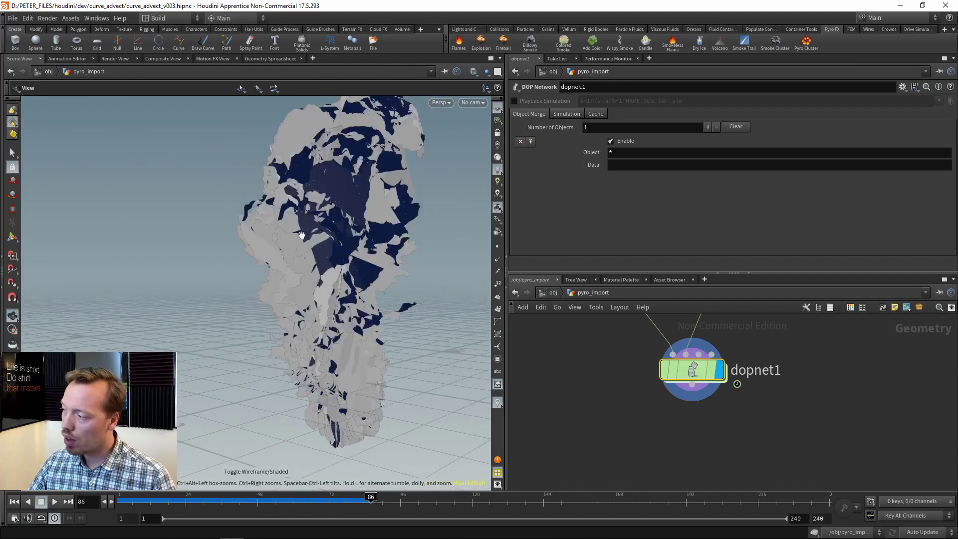
key("w")
left_click_drag(369, 283, 300, 292)
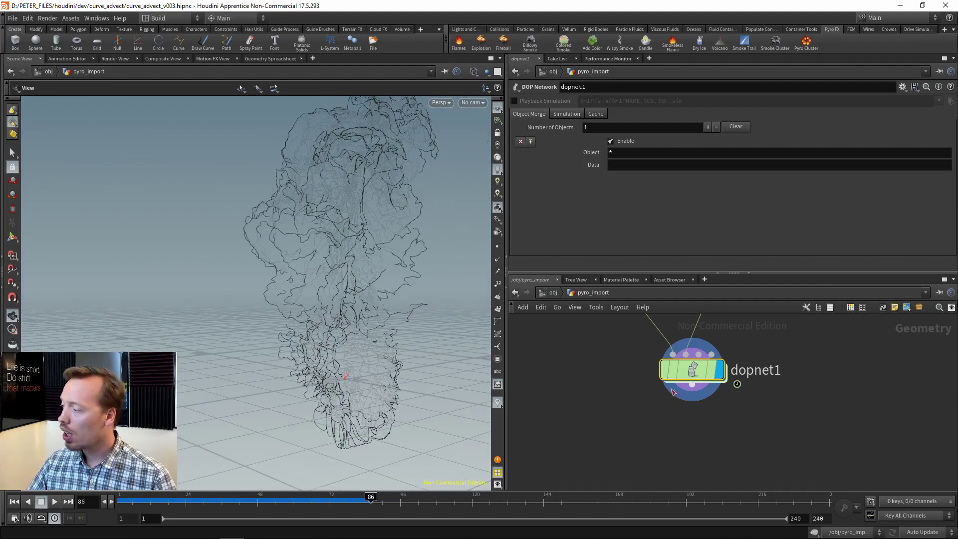
Add an Ends node below dopnet1 in the pyro_import network
middle_click_drag(716, 440, 693, 405)
key("Tab")
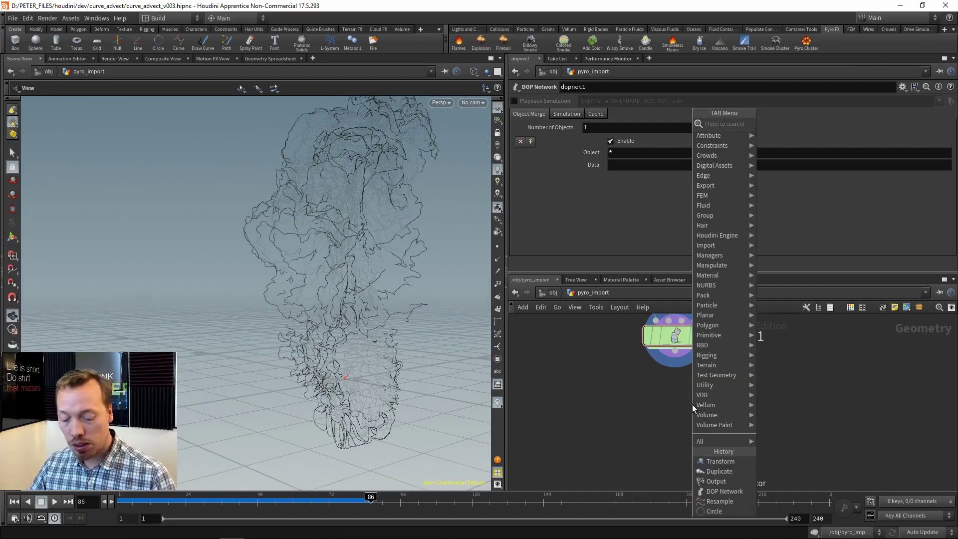
type("e")
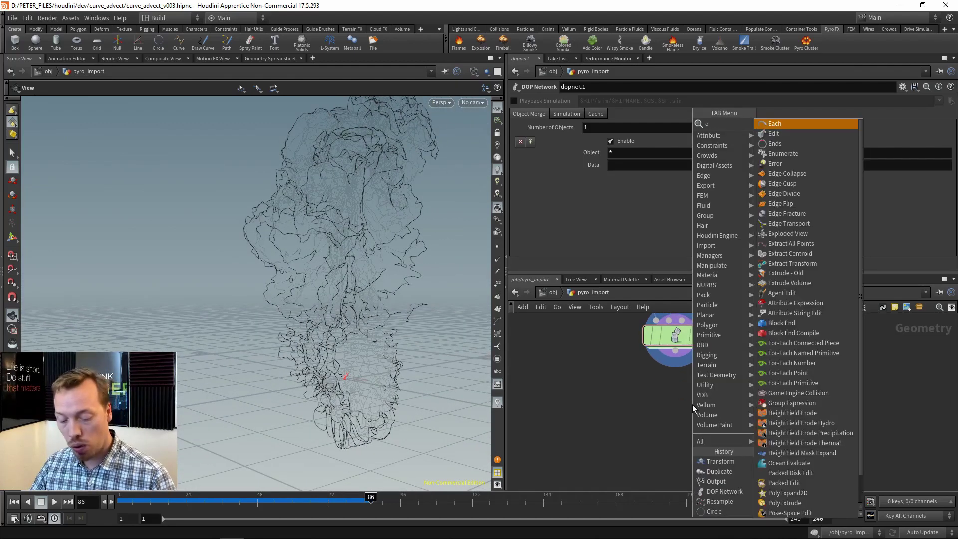
type("n")
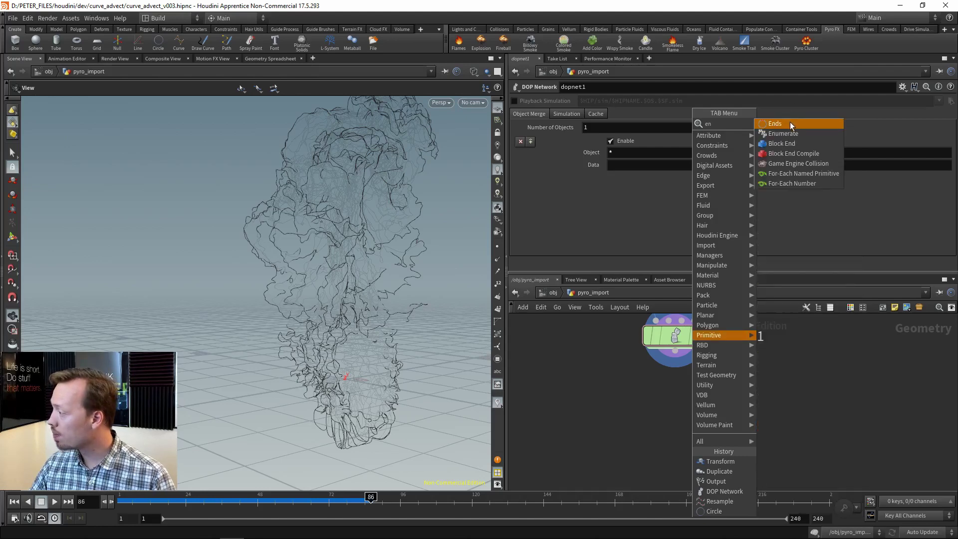
left_click(790, 123)
left_click(678, 413)
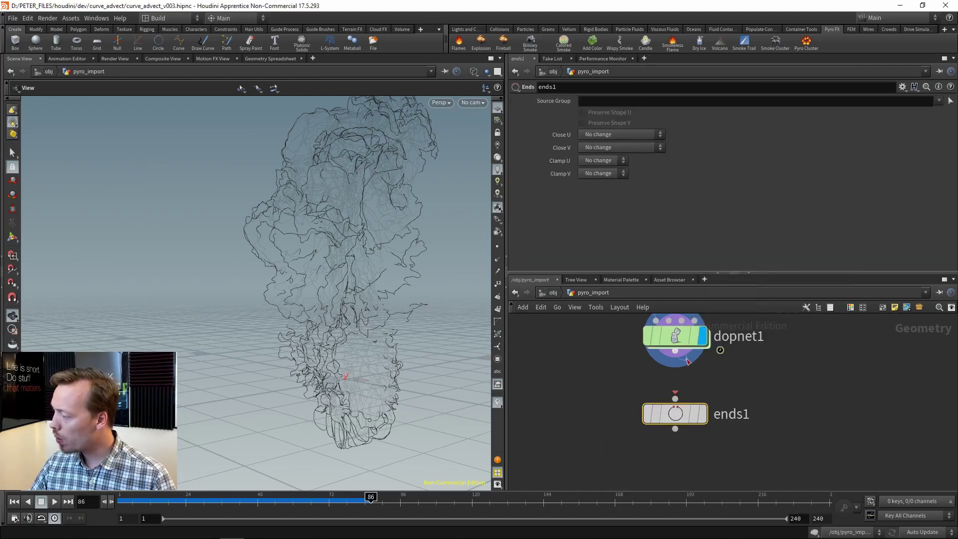
Feed dopnet1 into ends1, display ends1 and set its Close U option to Open
left_click(702, 414)
left_click(599, 134)
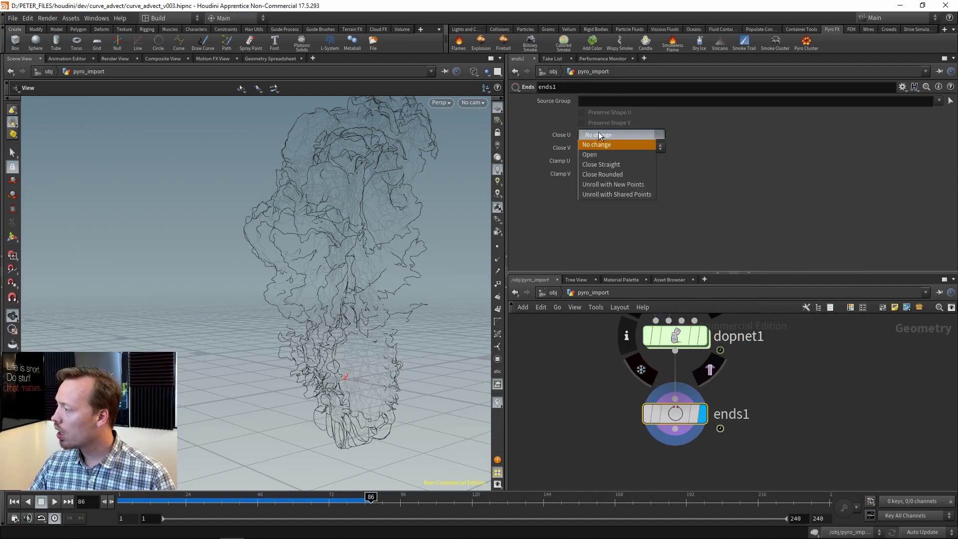
left_click(608, 155)
left_click_drag(284, 283, 212, 276)
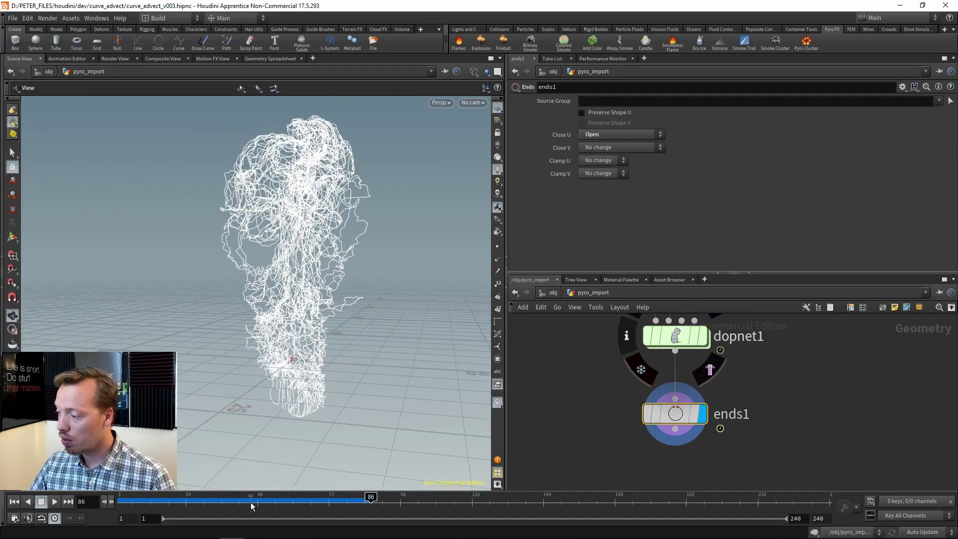
Scrub and play the opened curves up to about frame 88, and check the geometry information of ends1
left_click_drag(219, 497, 159, 497)
left_click(54, 502)
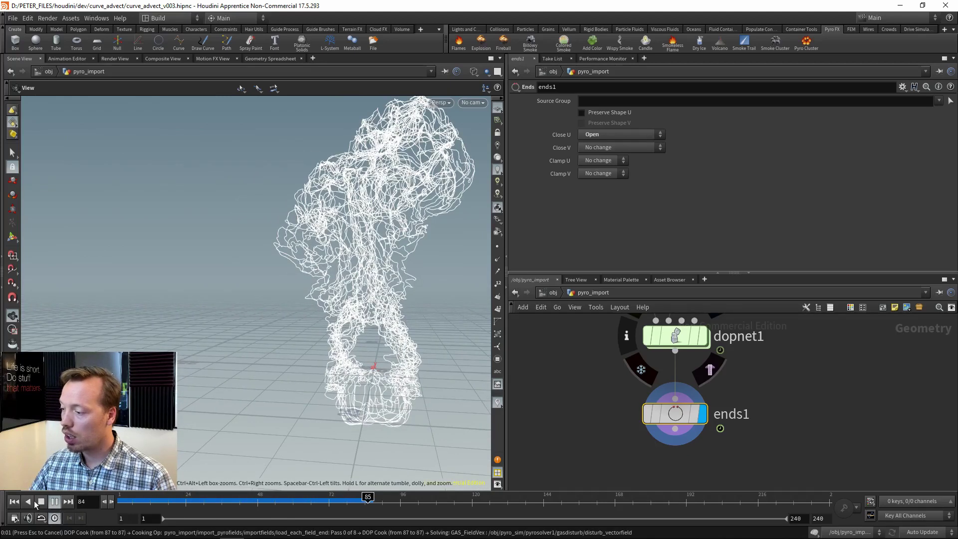
key("Escape")
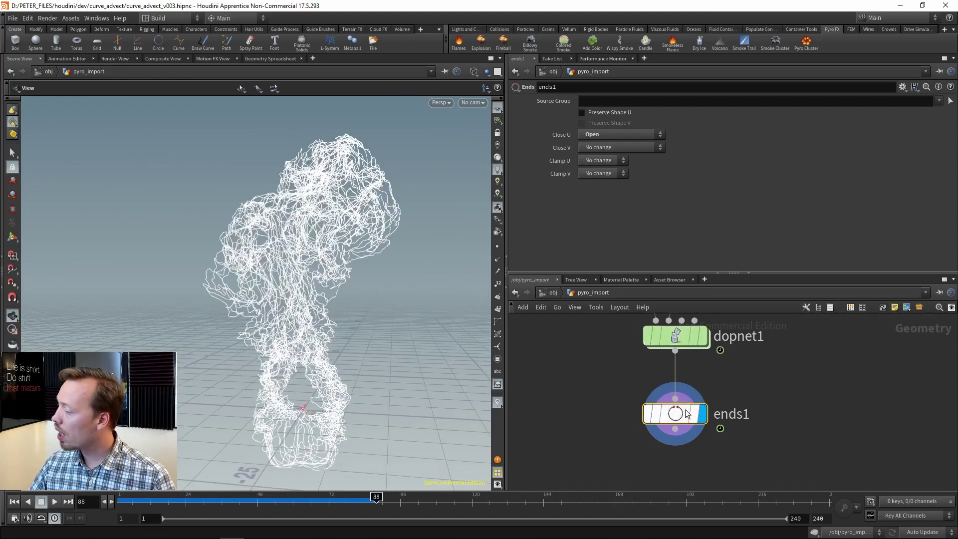
middle_click(678, 417)
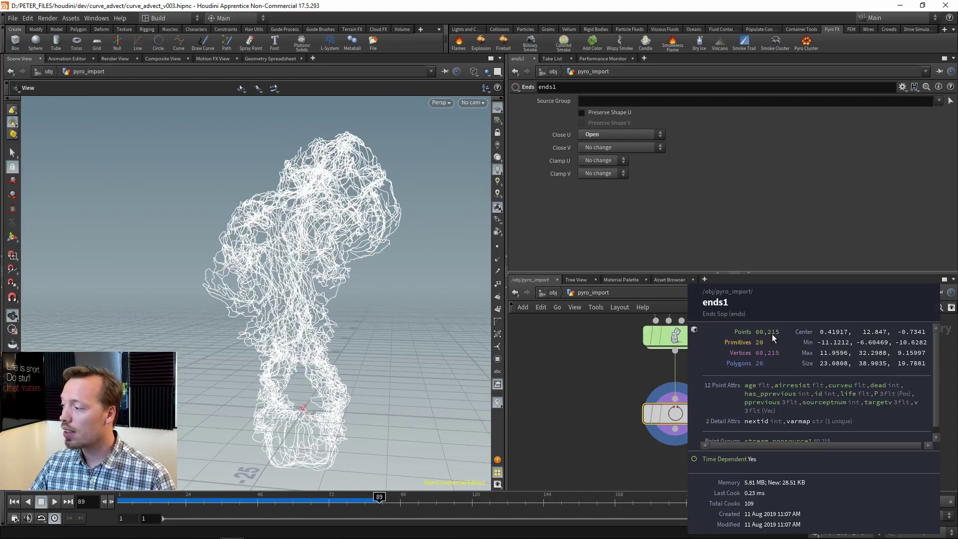
Return to frame 1 and move circle1, copy1 and transform1 together away from resample1 to make room in the chain
scroll(589, 399, "down", 3)
middle_click_drag(601, 423, 604, 475)
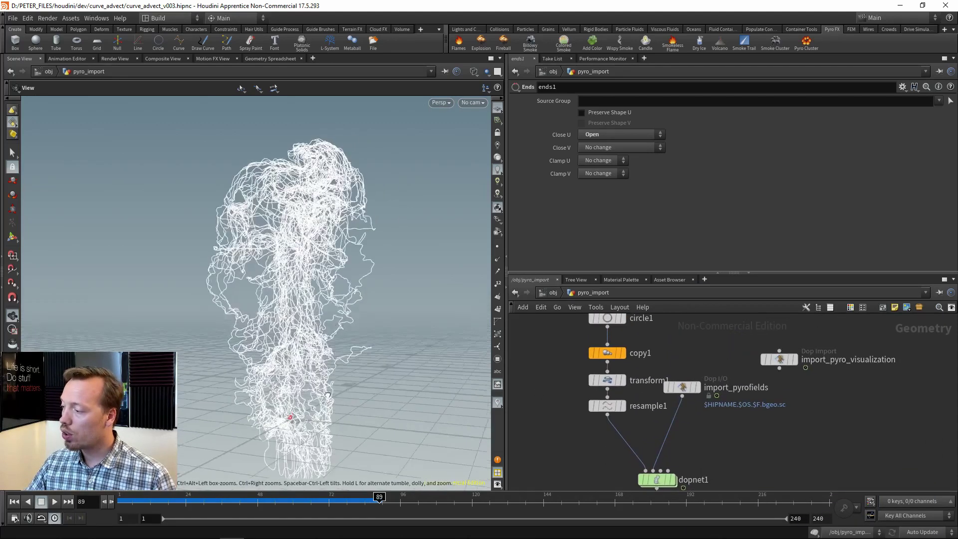
left_click(125, 507)
left_click_drag(280, 439, 333, 338)
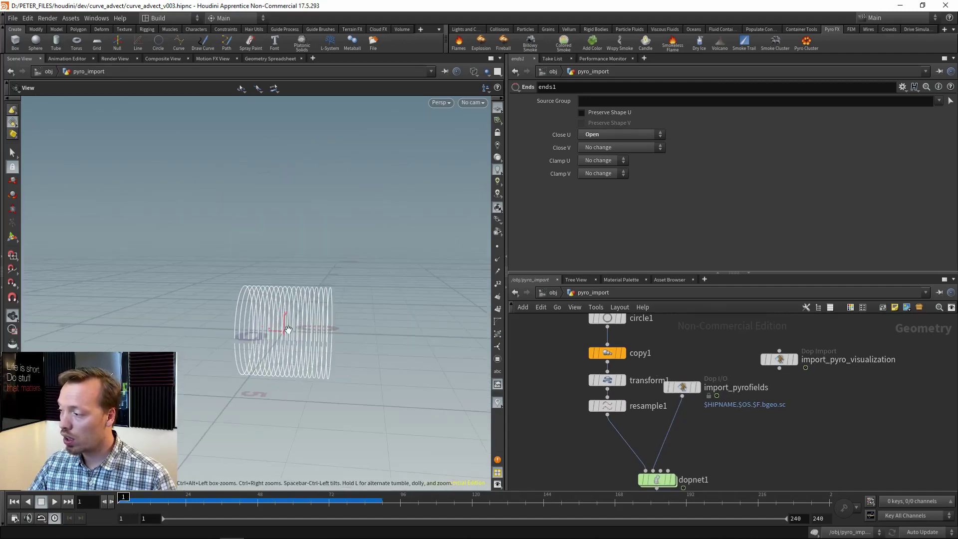
middle_click_drag(834, 310, 826, 354)
left_click_drag(826, 354, 743, 433)
left_click_drag(682, 357, 623, 412)
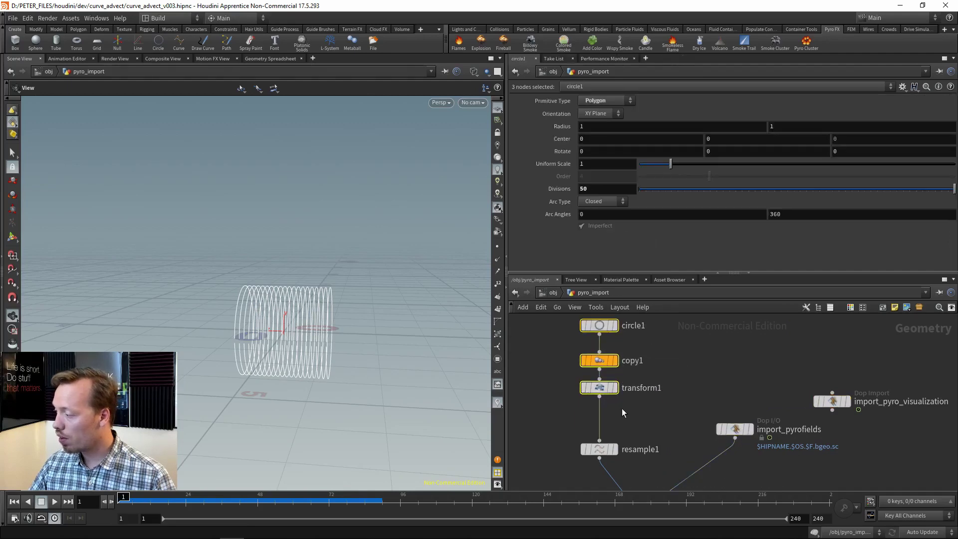
Add a second Transform node fed by transform1 and set its Y rotation to 90
scroll(623, 413, "up", 2)
left_click(664, 436)
key("Tab")
type("trans")
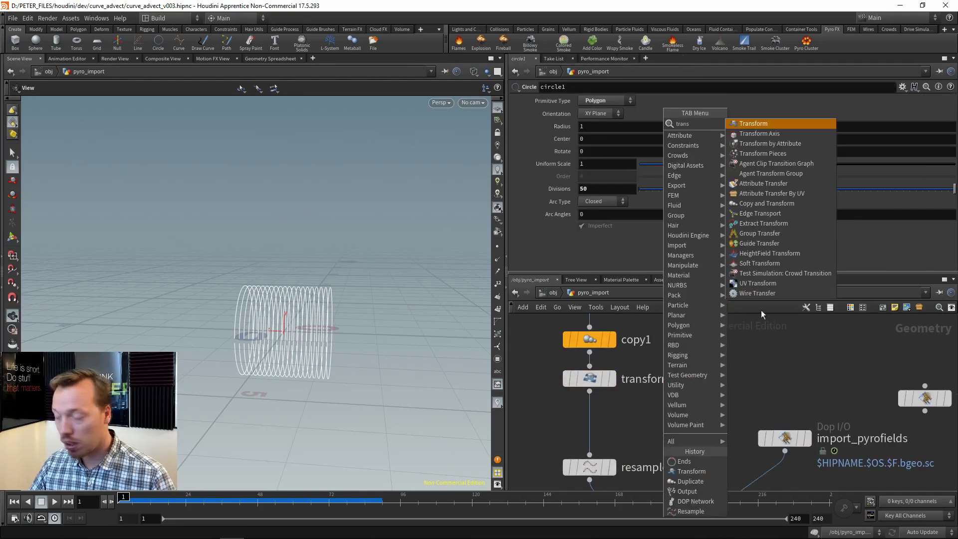
key("Return")
left_click(676, 417)
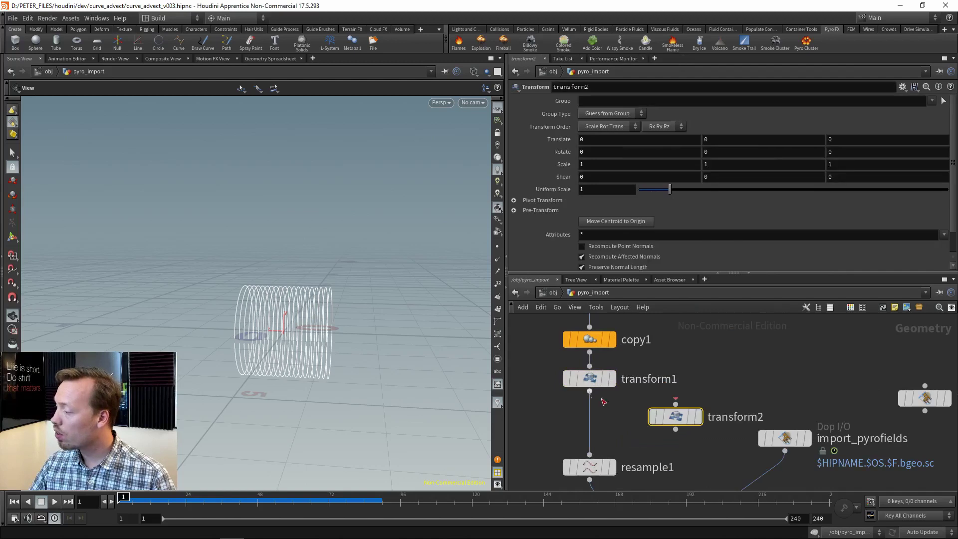
left_click(736, 151)
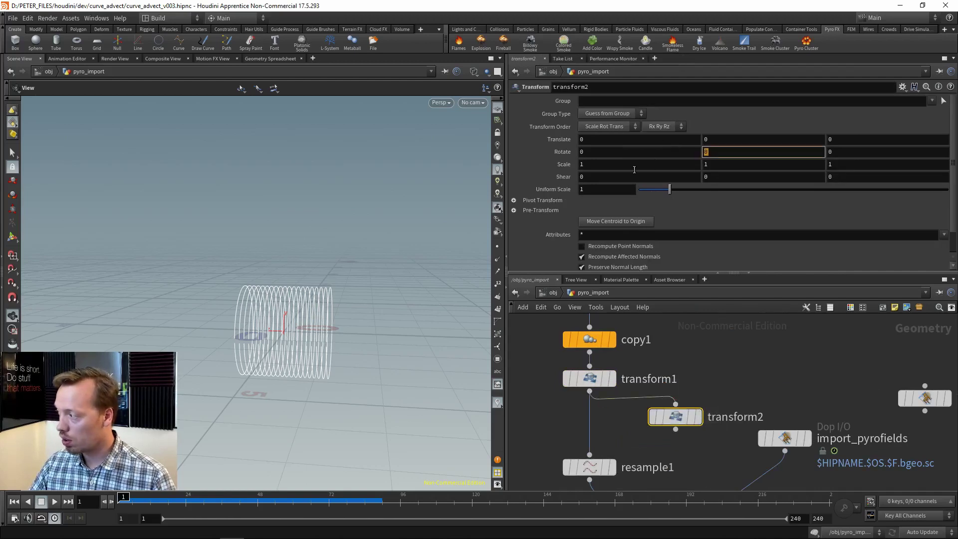
type("90")
key("Return")
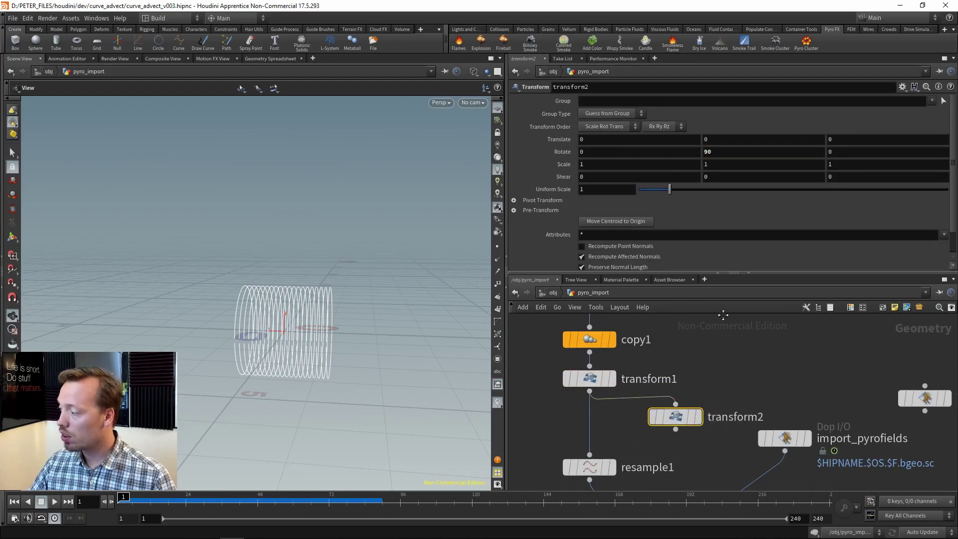
Insert a Merge node between transform1 and resample1, spacing the nodes apart
key("Tab")
type("merg")
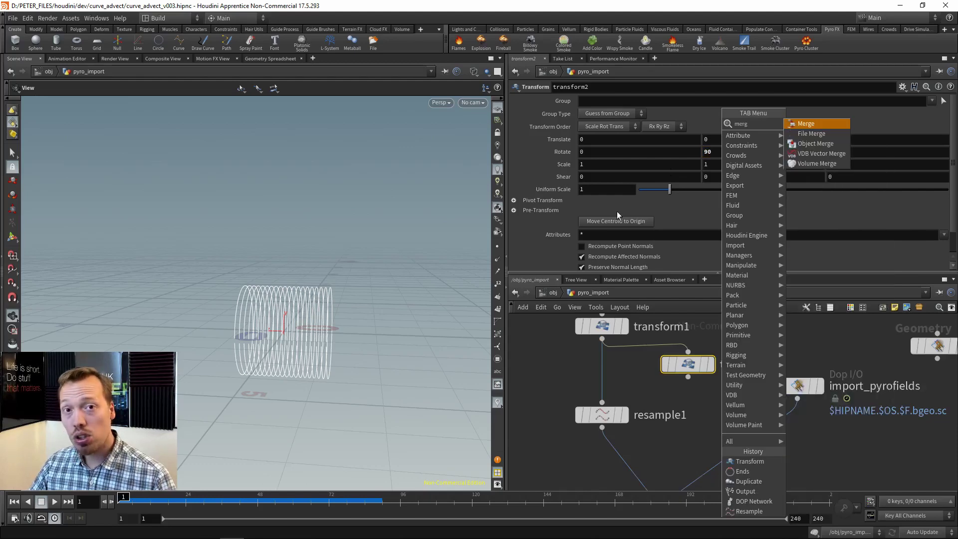
left_click(806, 123)
left_click(604, 378)
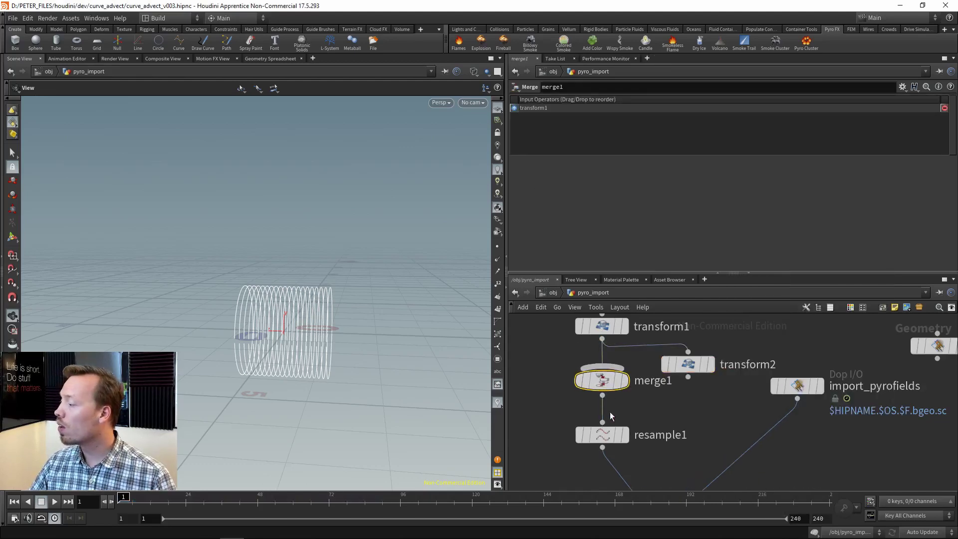
left_click_drag(602, 430, 603, 461)
left_click(605, 382)
left_click_drag(605, 382, 605, 414)
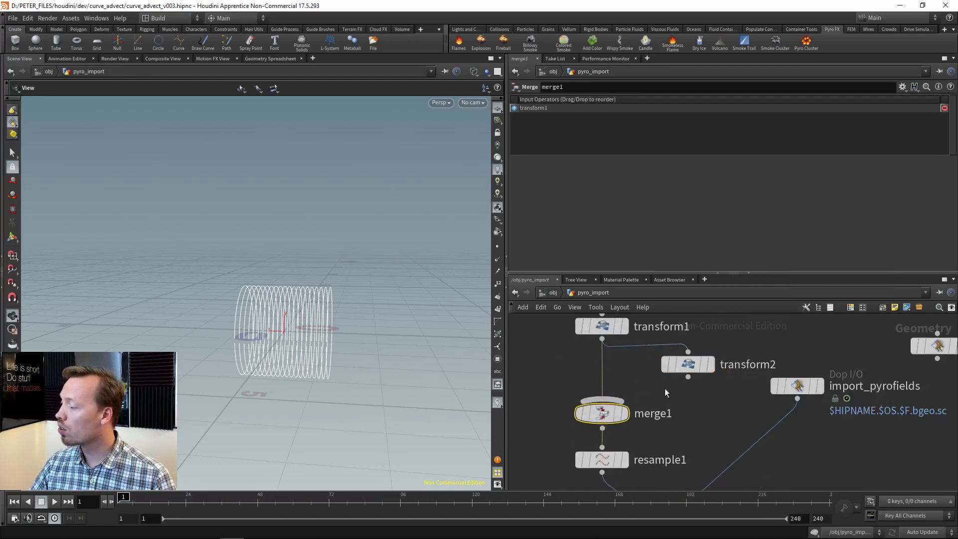
Connect transform2 as the second input of merge1 and display the merged crossing circles
left_click(688, 377)
left_click(603, 398)
left_click_drag(210, 309, 332, 336)
Display ends1 and play the simulation of the merged circles up to frame 93
scroll(714, 412, "down", 4)
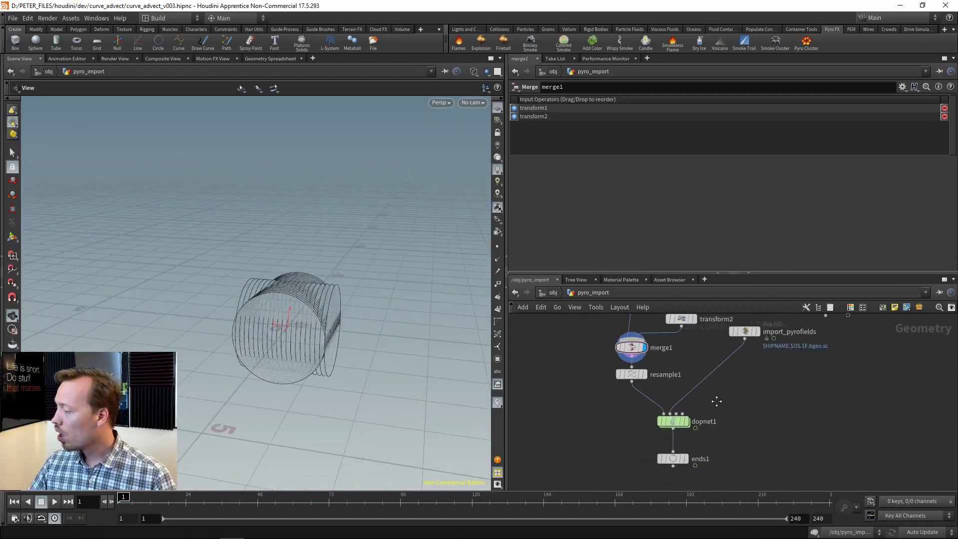
middle_click_drag(717, 401, 695, 358)
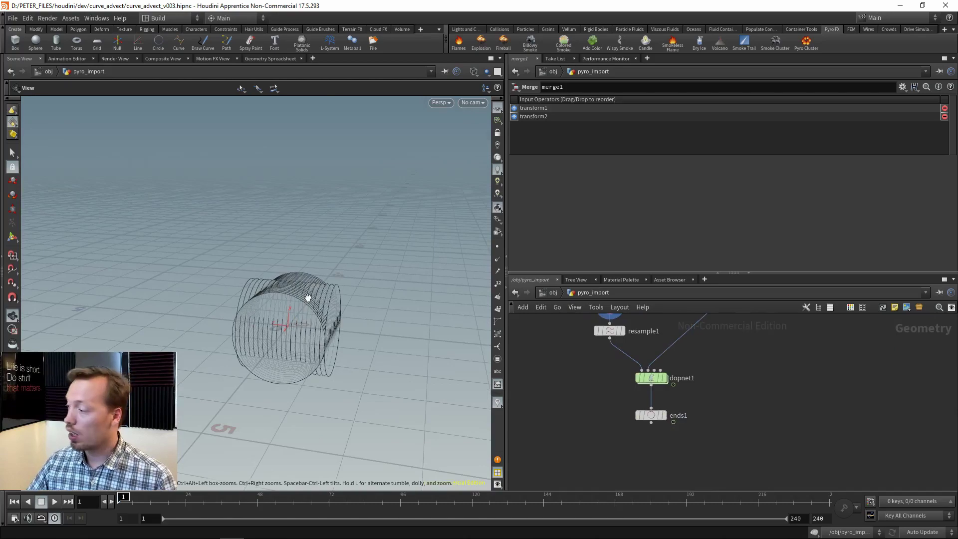
scroll(618, 408, "up", 3)
left_click(643, 414)
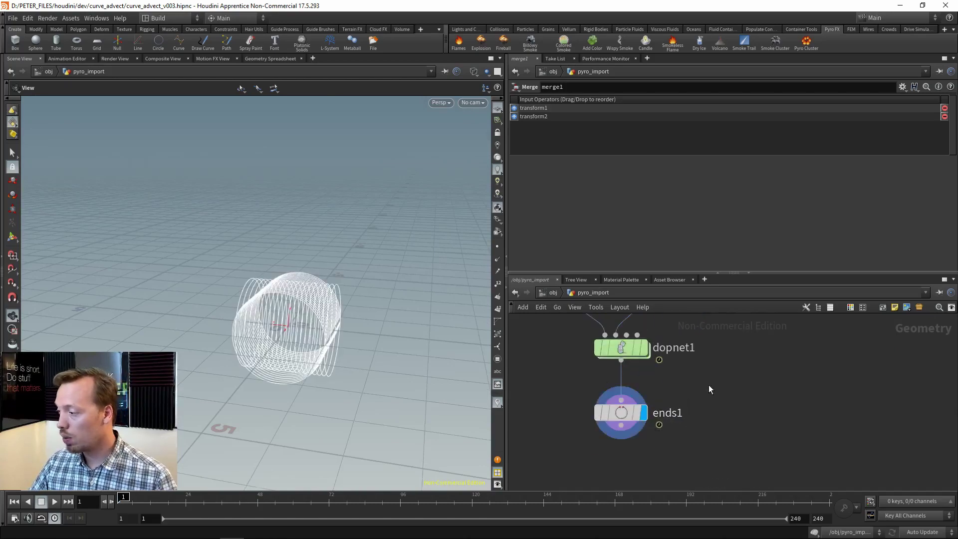
left_click(56, 503)
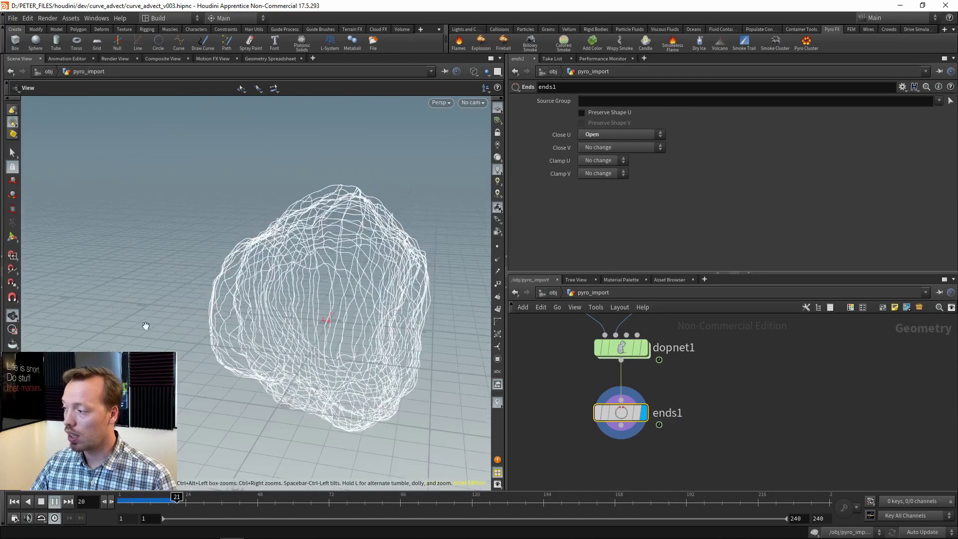
left_click_drag(273, 340, 210, 260)
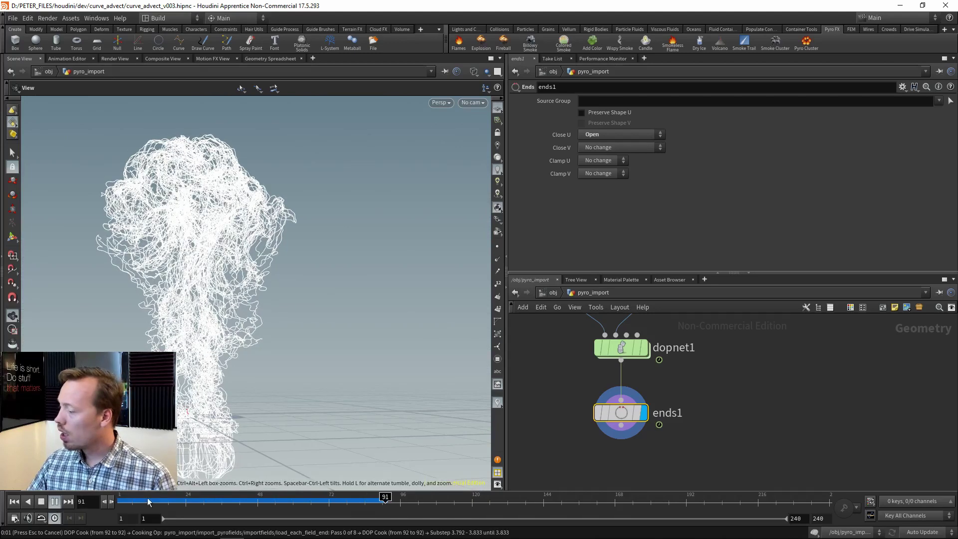
key("Escape")
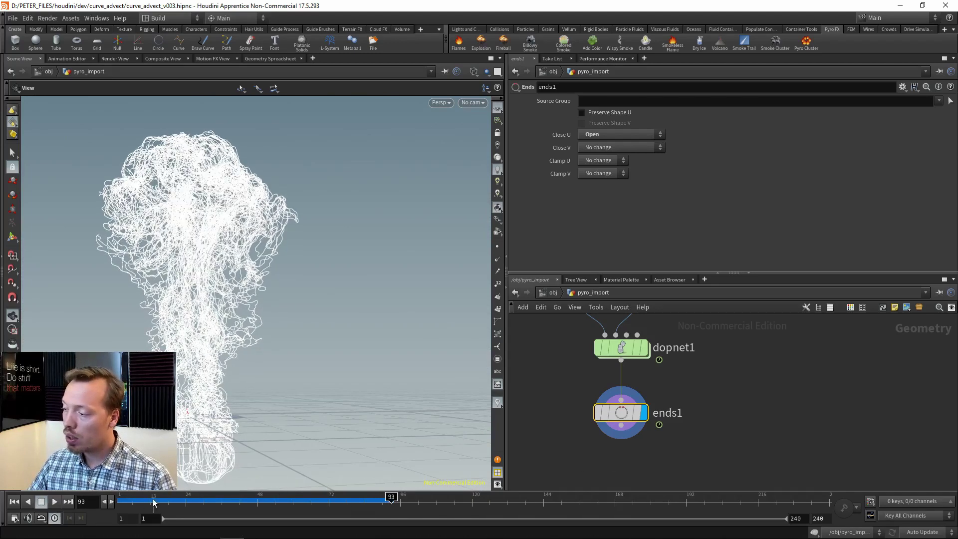
Scrub back to frame 13 and examine the early shape of the advected curves
left_click(134, 501)
left_click_drag(134, 501, 153, 501)
left_click_drag(194, 403, 232, 392)
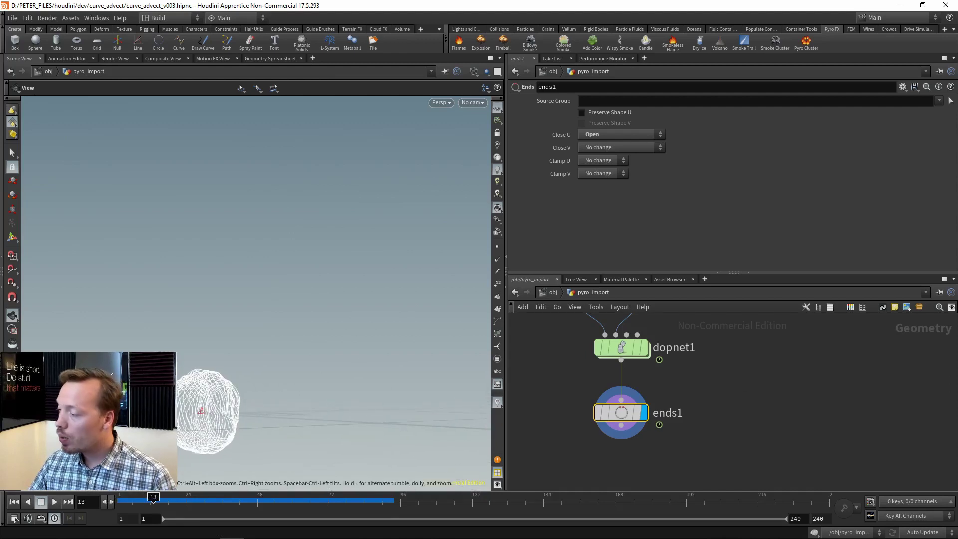
Review the curves at frame 86 and set the Advection Type of popadvectbyvolumes1 inside dopnet1 to Update Velocity
left_click_drag(161, 497, 371, 500)
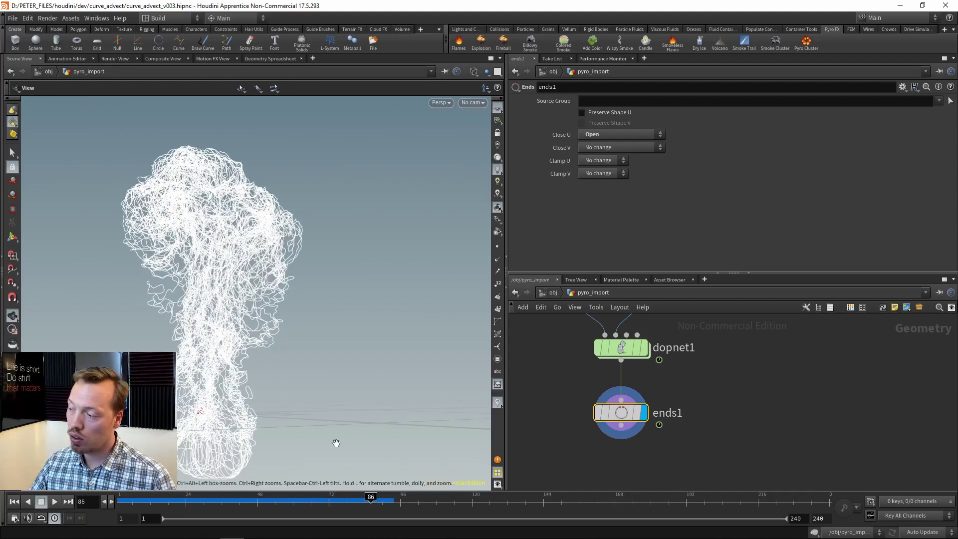
left_click_drag(183, 287, 269, 321)
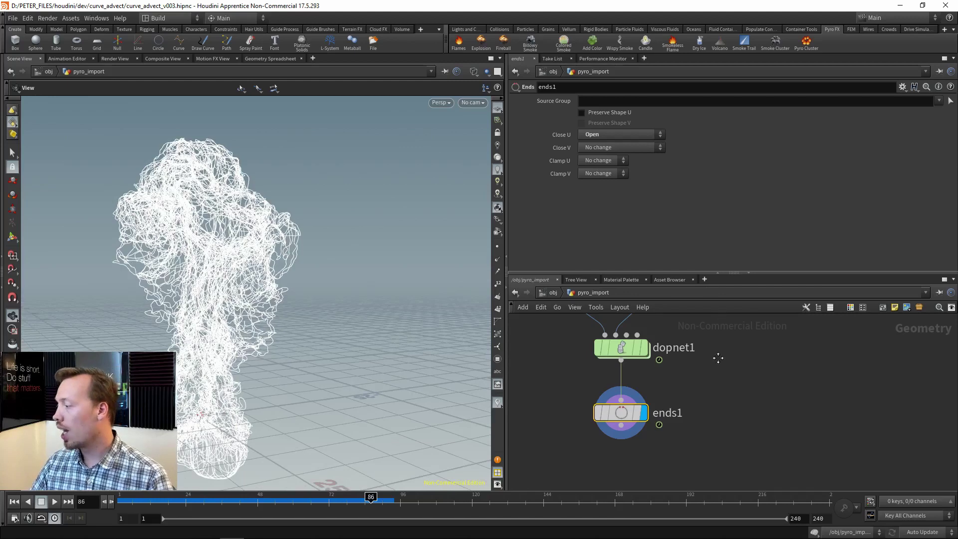
double_click(640, 368)
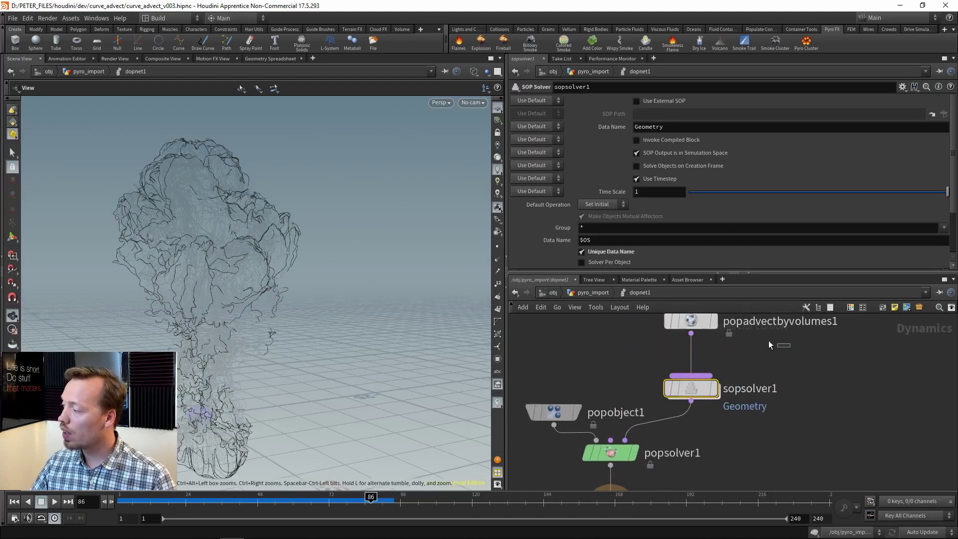
left_click(691, 320)
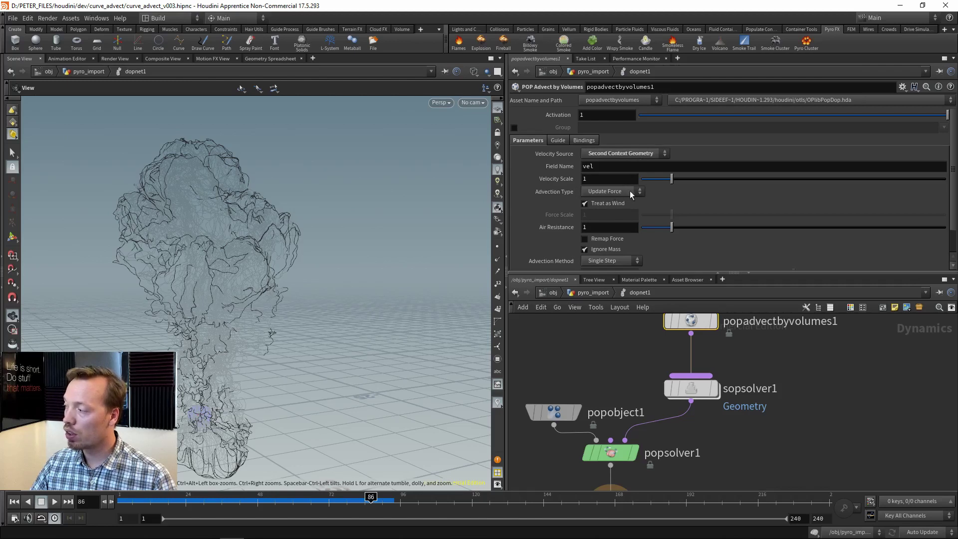
left_click(636, 192)
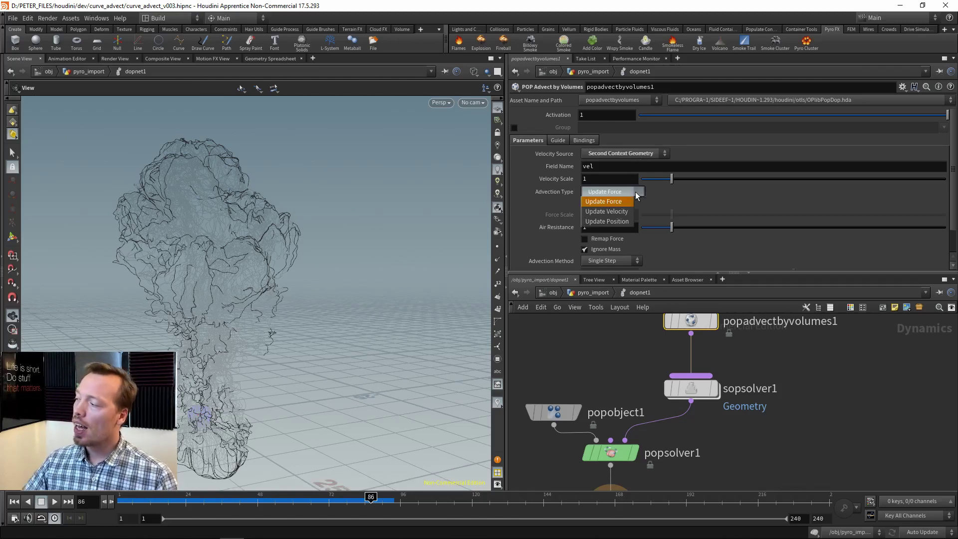
left_click(605, 212)
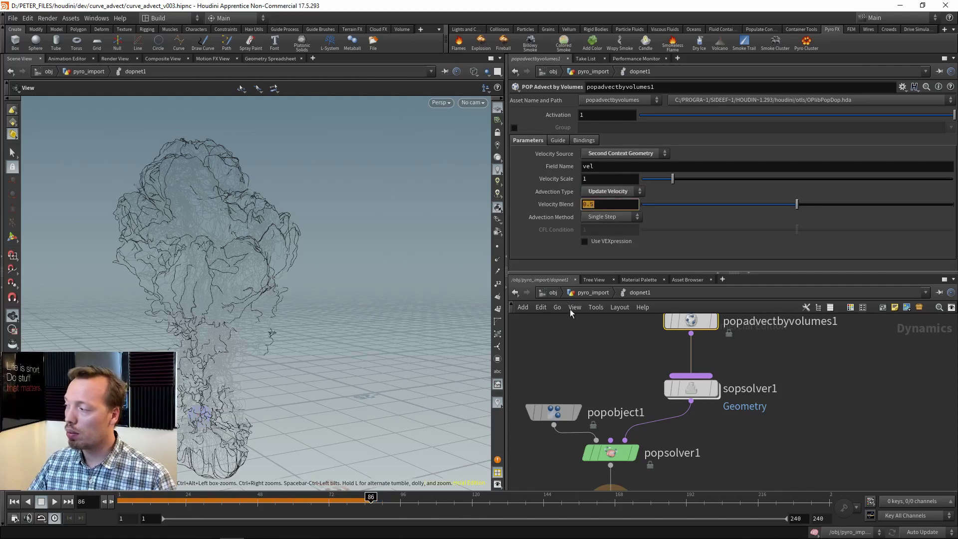
left_click(601, 364)
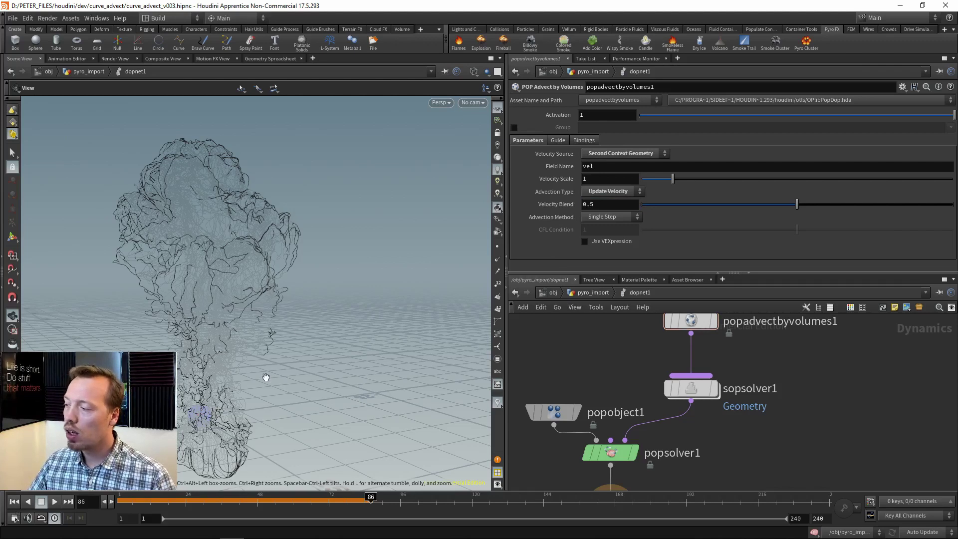
Play the simulation from frame 1 to about frame 60 to examine how the curves advect
left_click(14, 503)
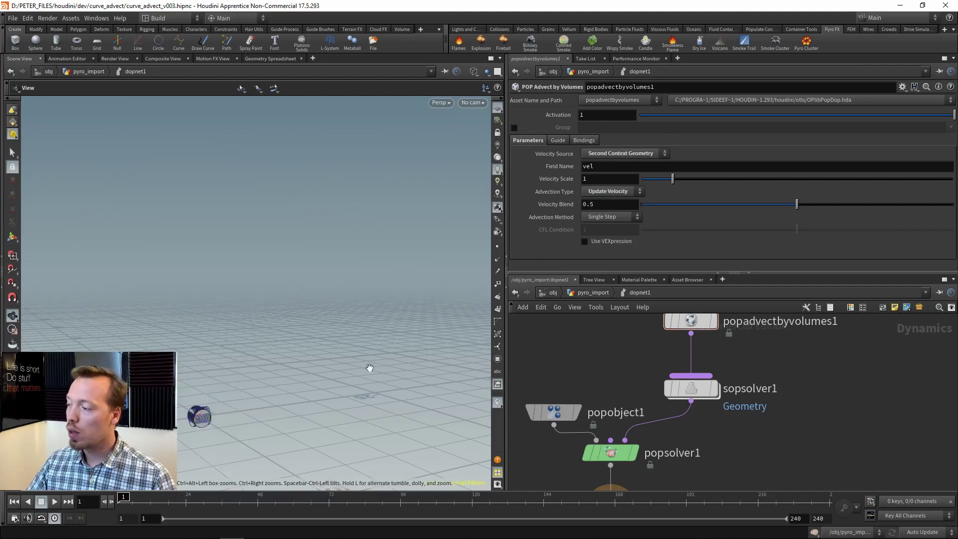
mouse_move(717, 377)
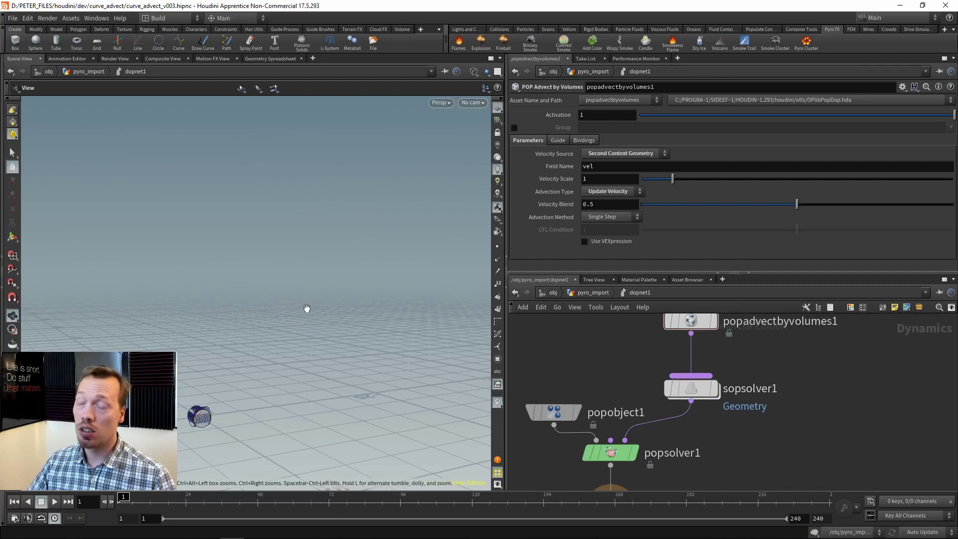
left_click(55, 501)
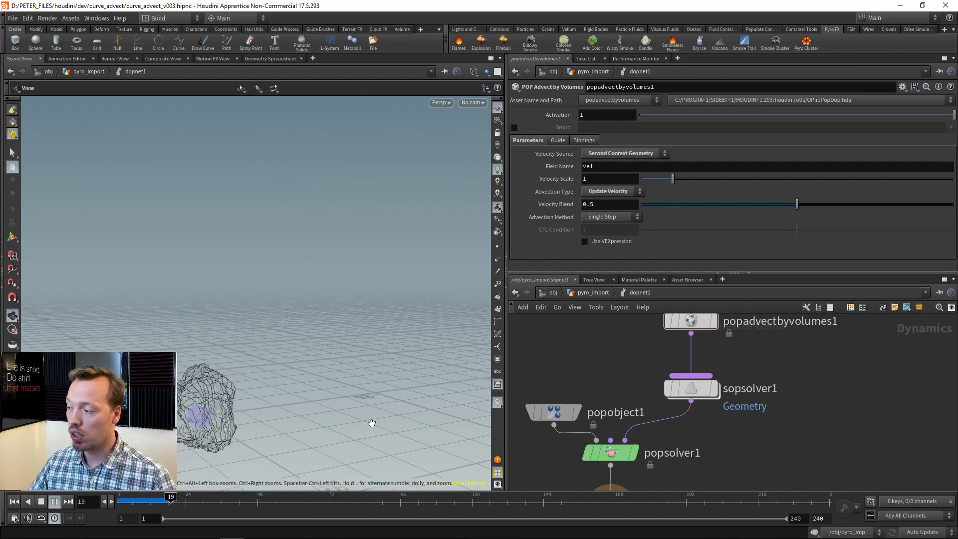
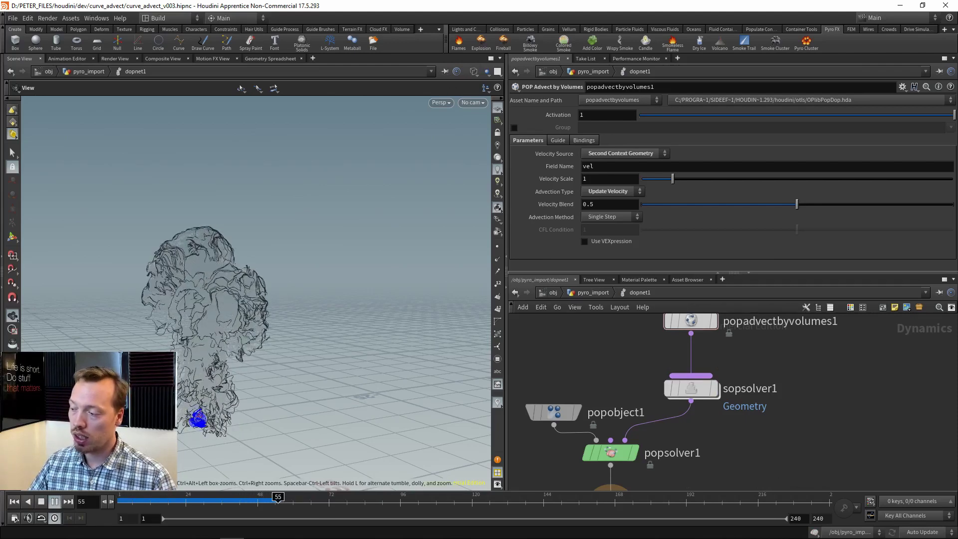
left_click(42, 503)
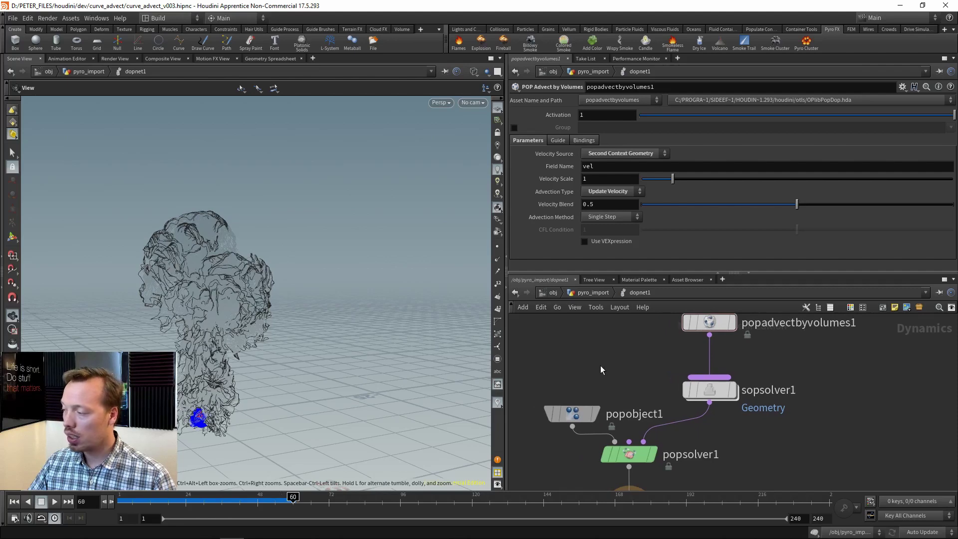
Return to the pyro_import network and insert a Cache node between import_pyrofields and the second input of dopnet1
key("u")
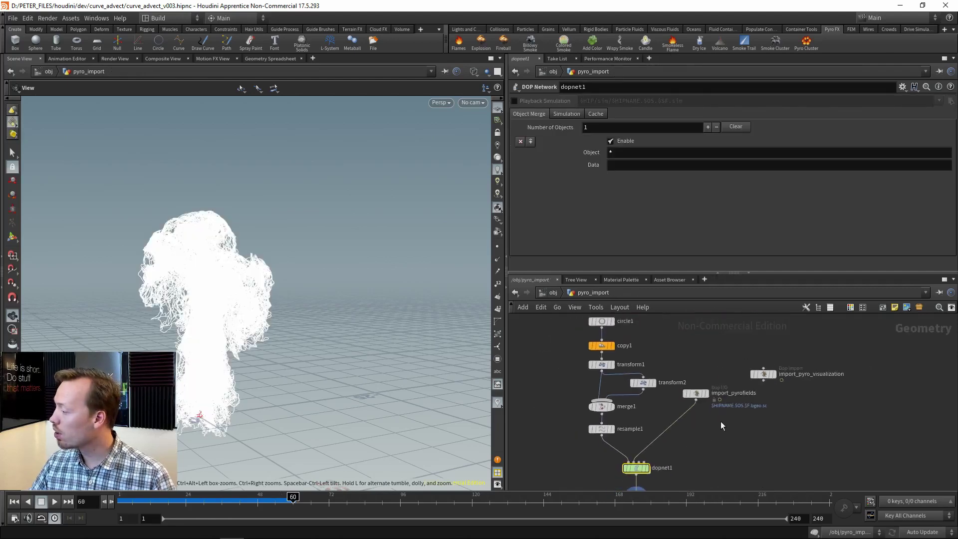
scroll(709, 415, "up", 4)
key("Tab")
type("cac")
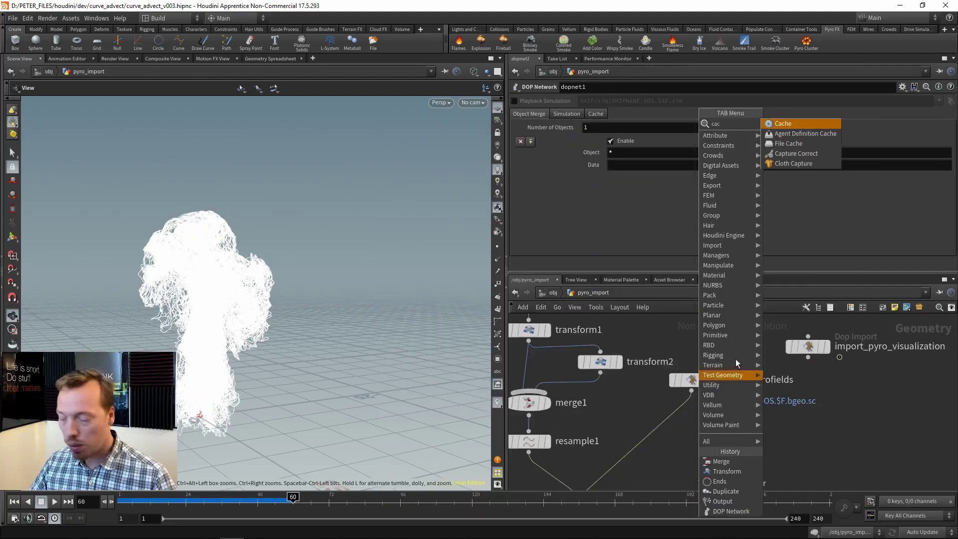
left_click(807, 124)
left_click(645, 436)
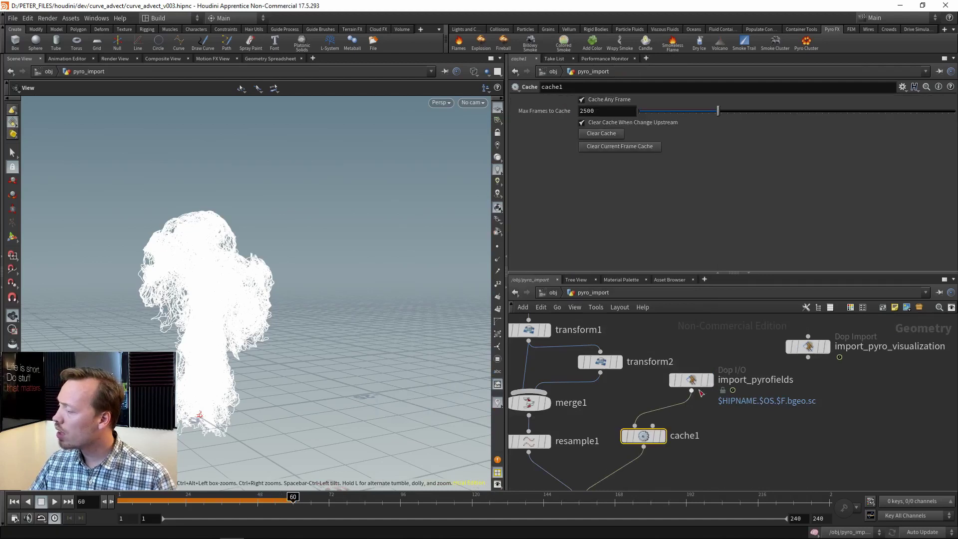
left_click_drag(648, 437, 696, 443)
middle_click_drag(720, 438, 682, 393)
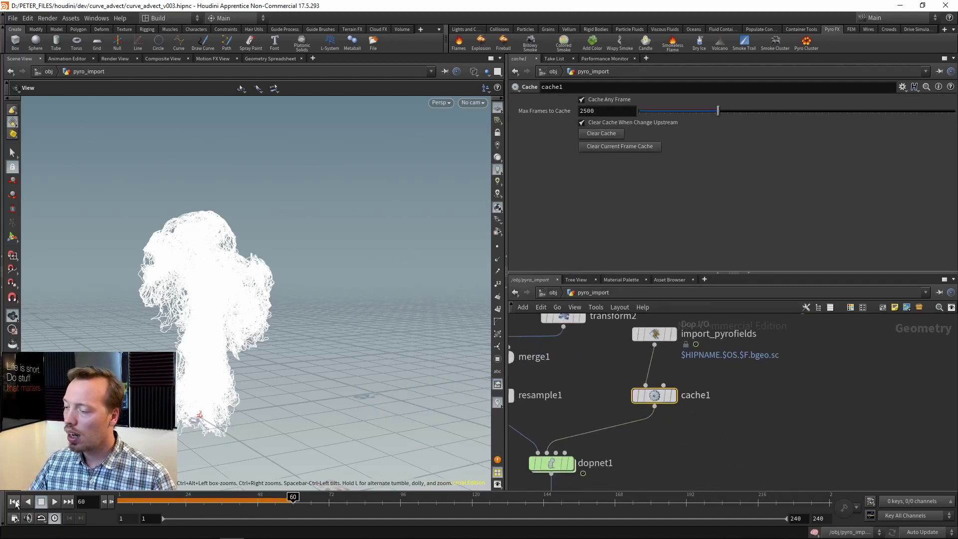
Display import_pyrofields and play the smoke from the first frame to about frame 69
left_click(14, 502)
left_click(674, 334)
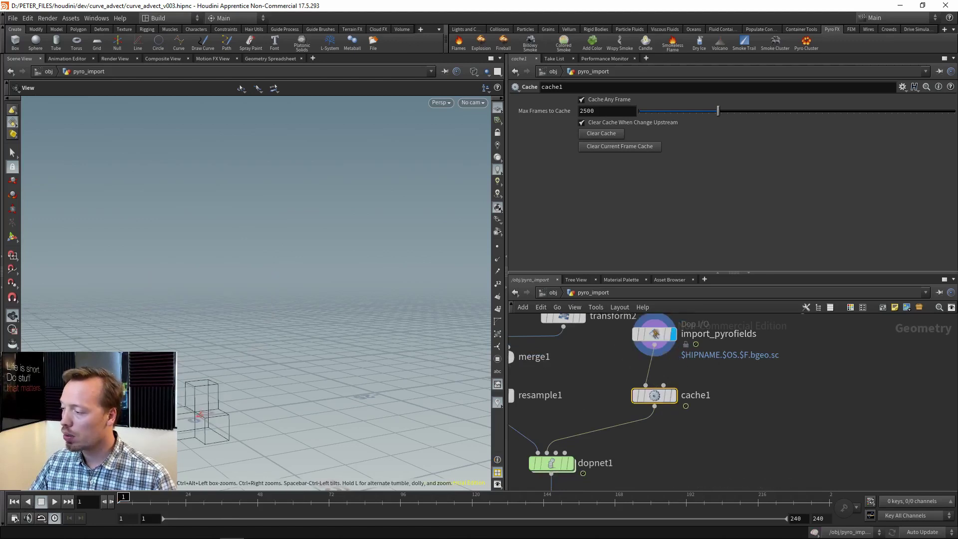
left_click(54, 502)
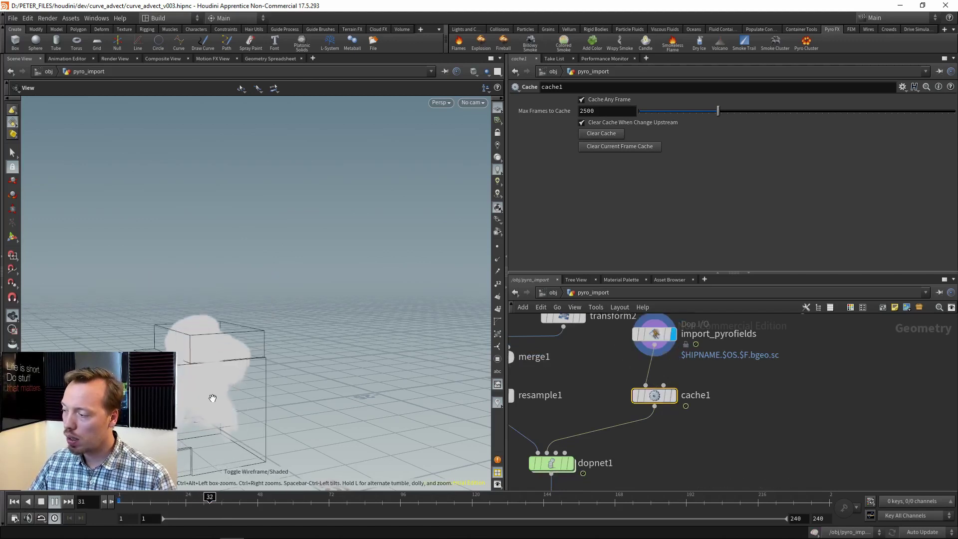
left_click(43, 501)
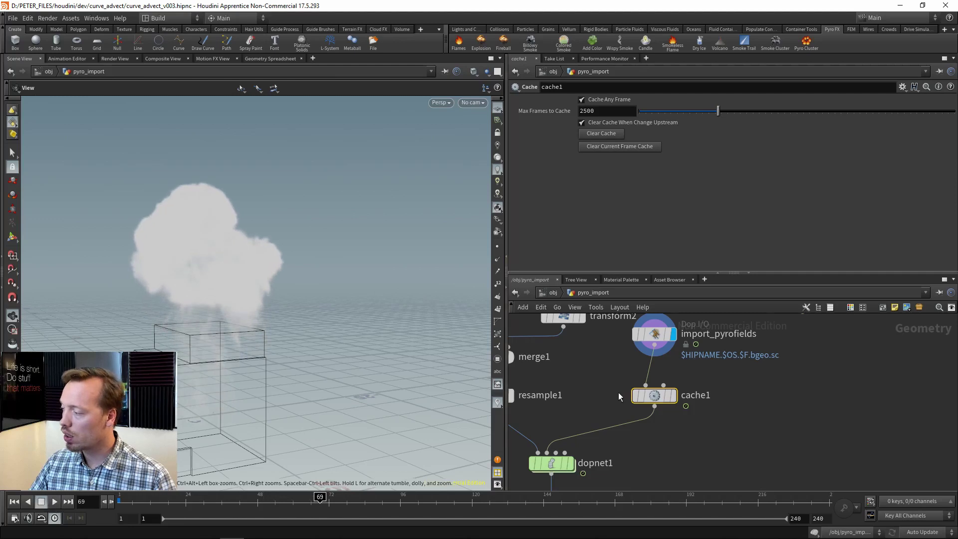
Display cache1 and play the cached smoke from the first frame to about frame 35
left_click(674, 396)
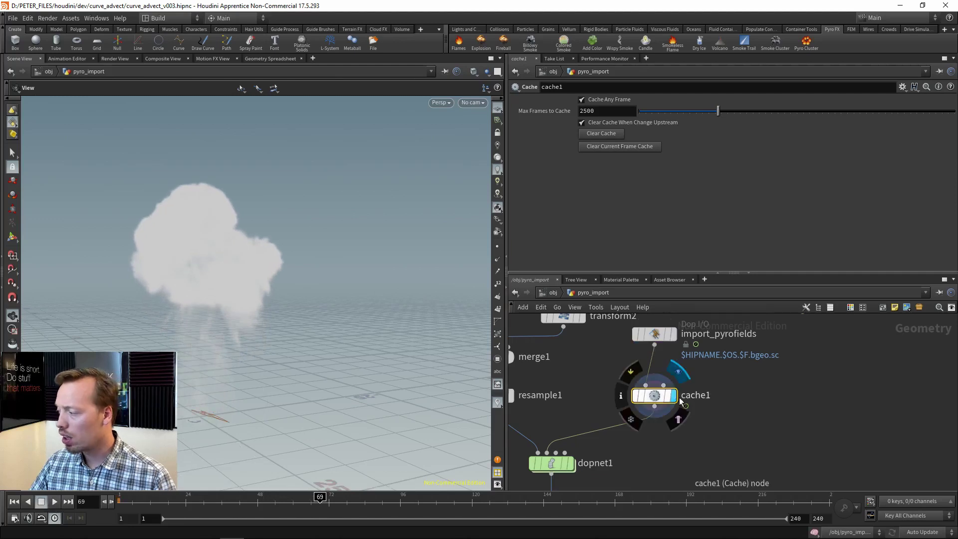
left_click(14, 501)
left_click(54, 503)
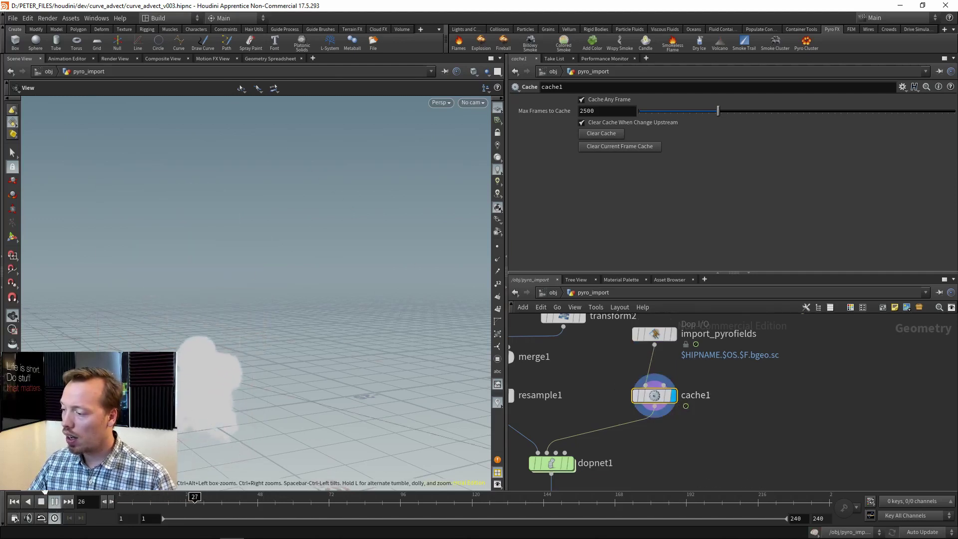
left_click(53, 503)
Display ends1 with its points shown and play the curve simulation to about frame 65
middle_click_drag(723, 443, 782, 372)
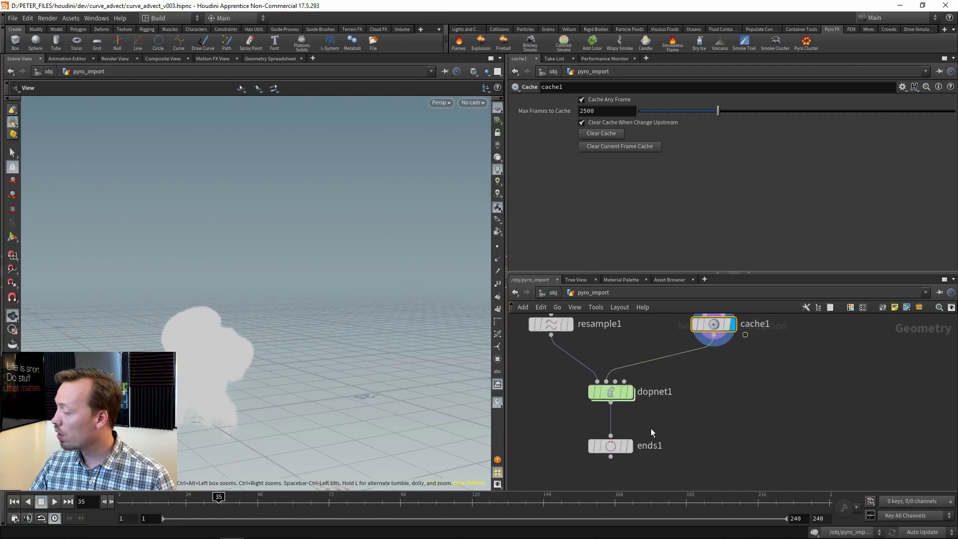
left_click(629, 446)
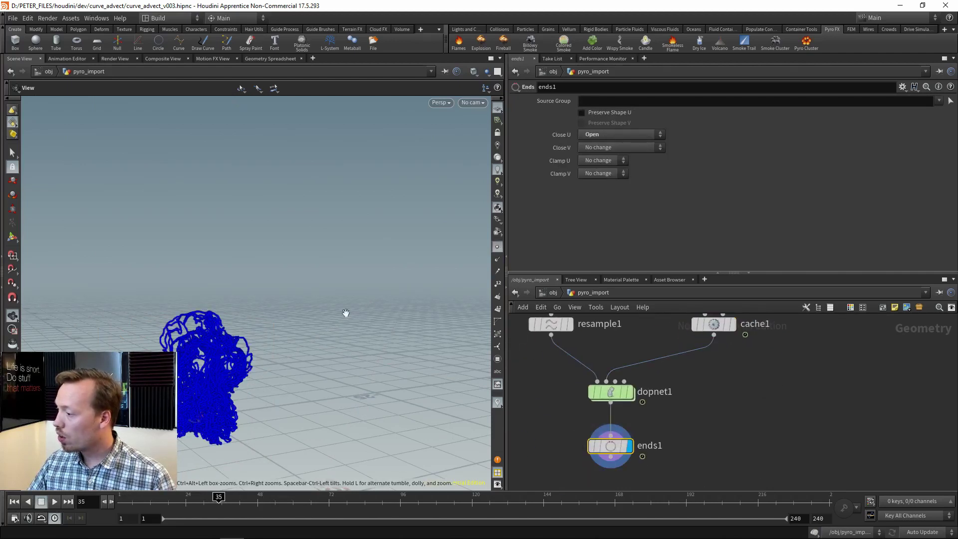
left_click(55, 502)
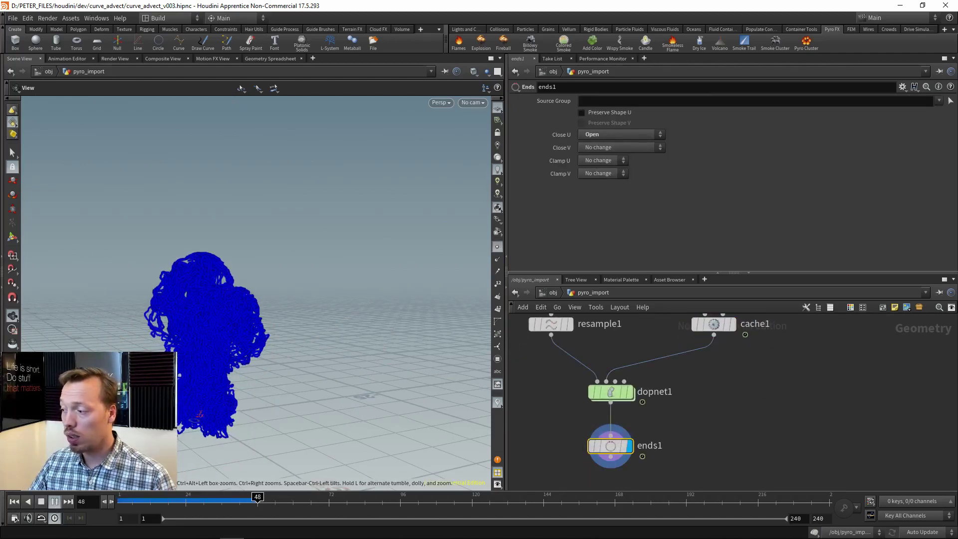
left_click(41, 501)
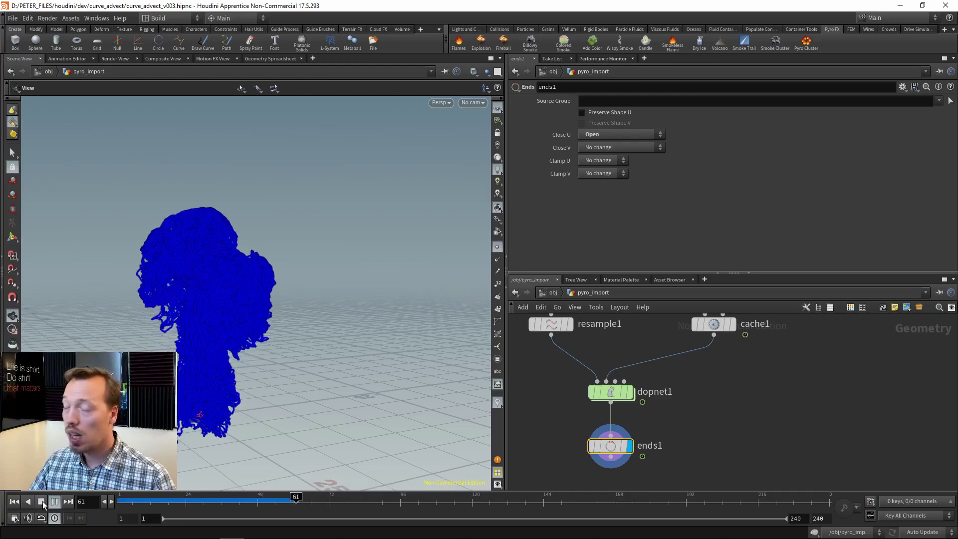
Examine the curves' point density up close and check the geometry information of ends1
scroll(377, 271, "up", 6)
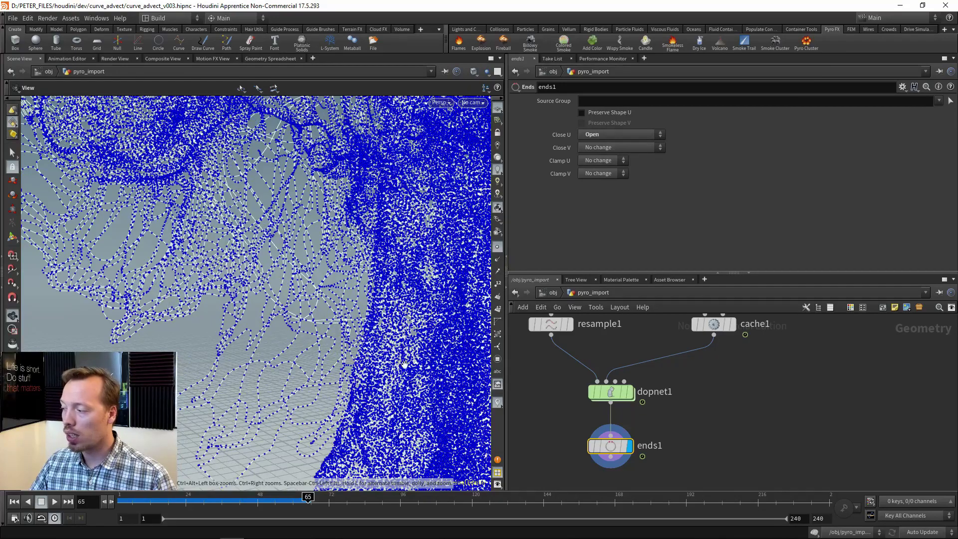
scroll(404, 364, "up", 2)
middle_click(616, 453)
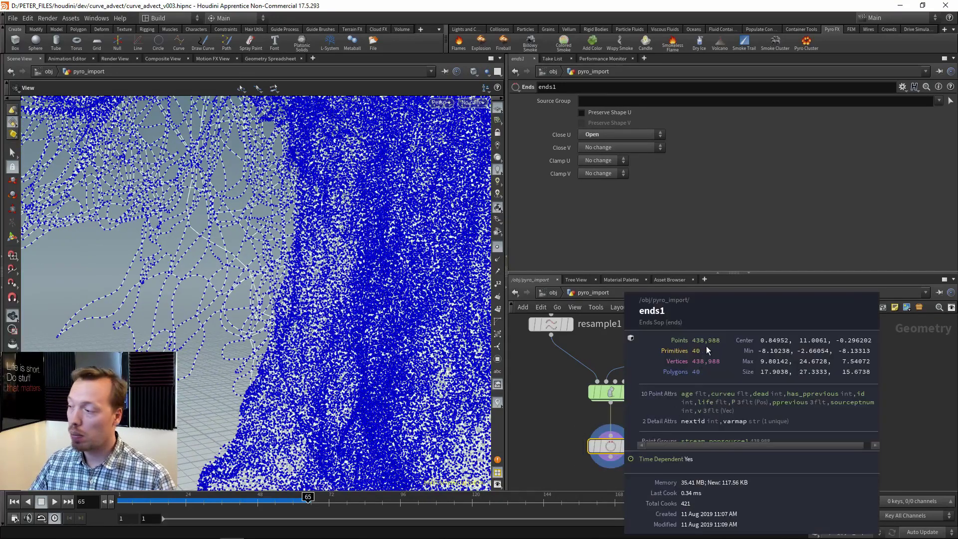
key("space+h")
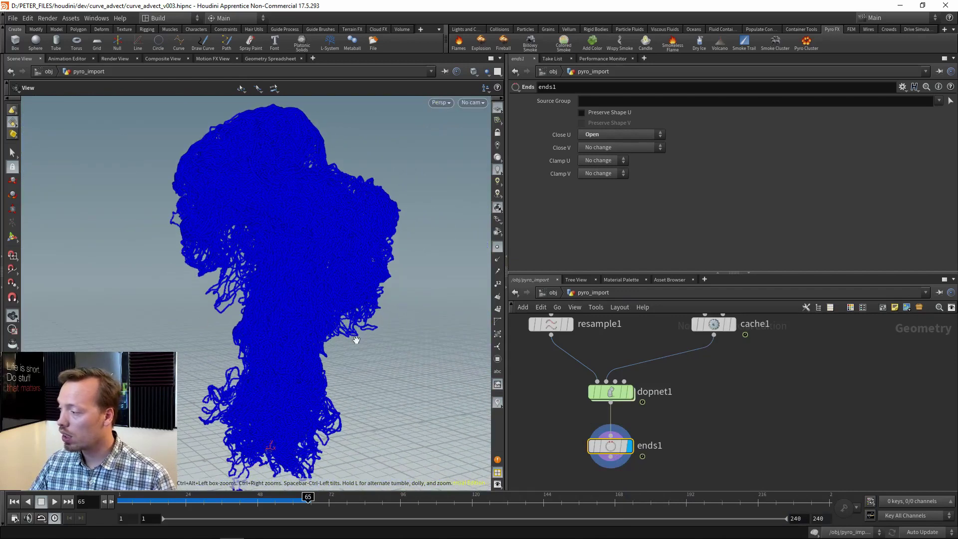
Set the maximum segment length of resample1 to 0.05
middle_click_drag(616, 338, 648, 431)
left_click_drag(644, 380, 617, 407)
left_click(582, 419)
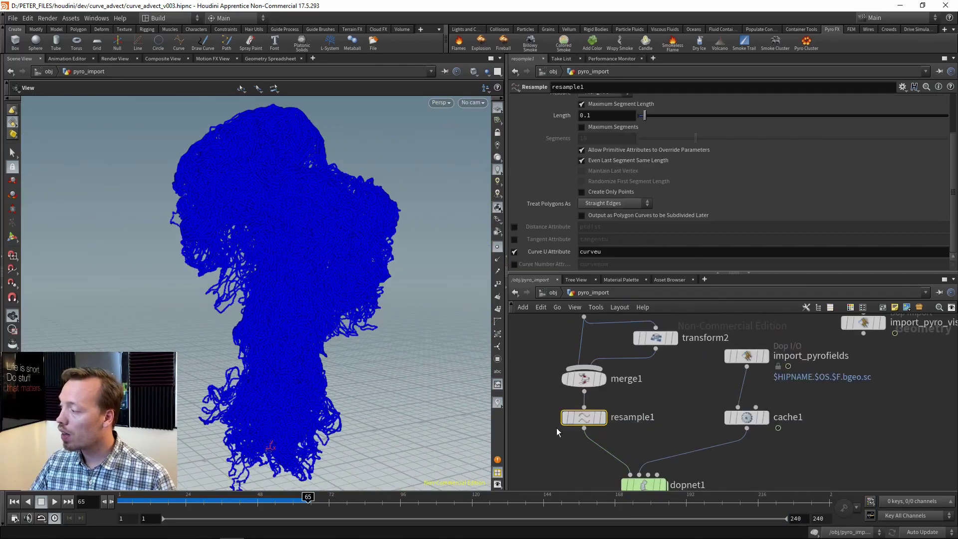
key("BackSpace")
type("05")
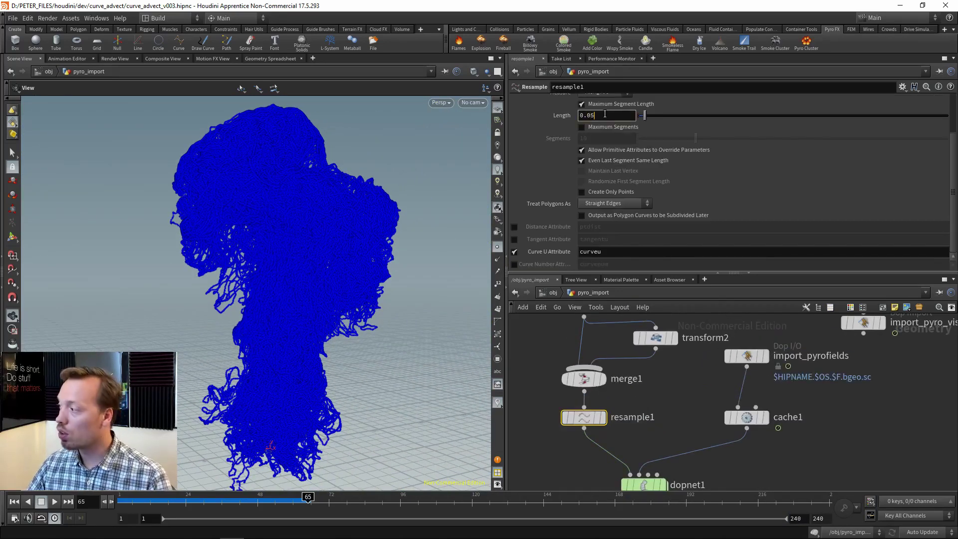
key("Return")
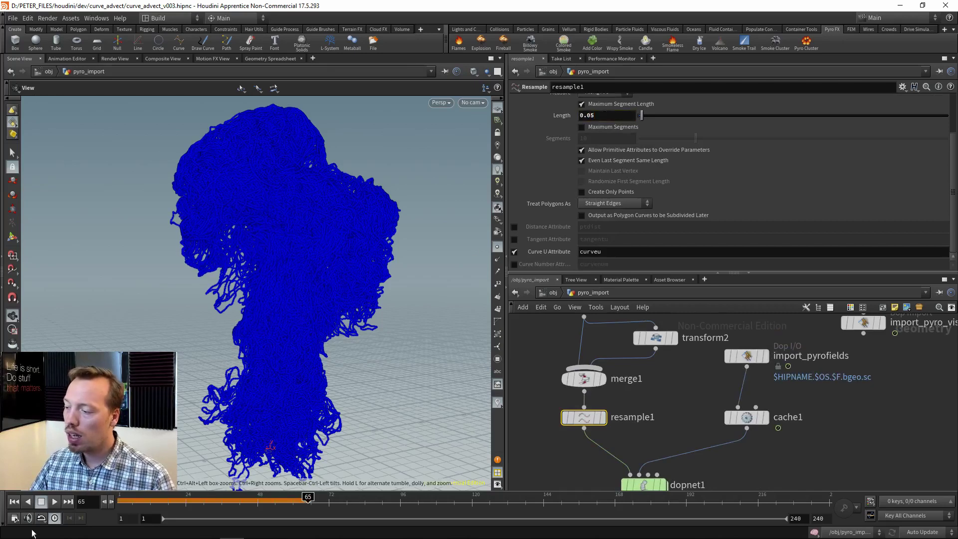
Replay the simulation from the first frame to about frame 57 and hide the point display
left_click(13, 501)
left_click(58, 501)
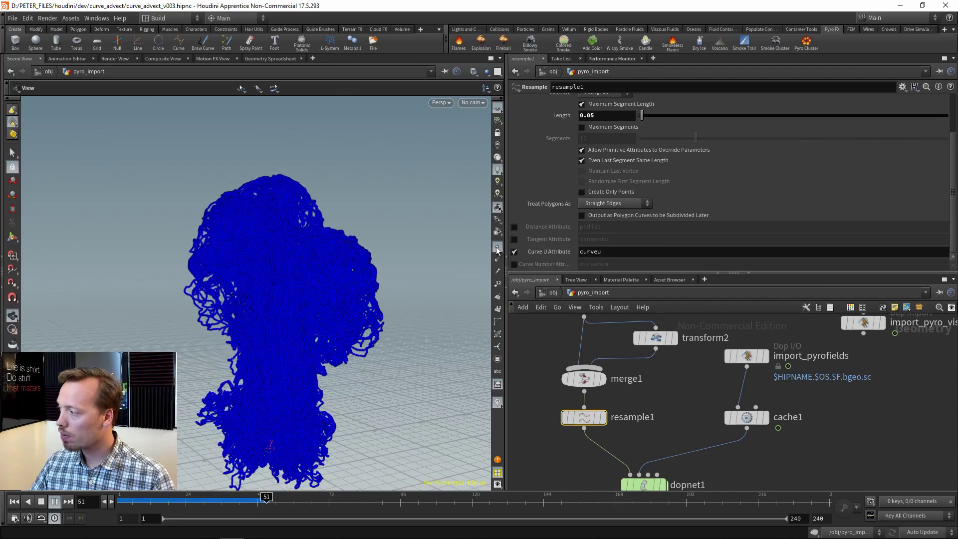
left_click(40, 502)
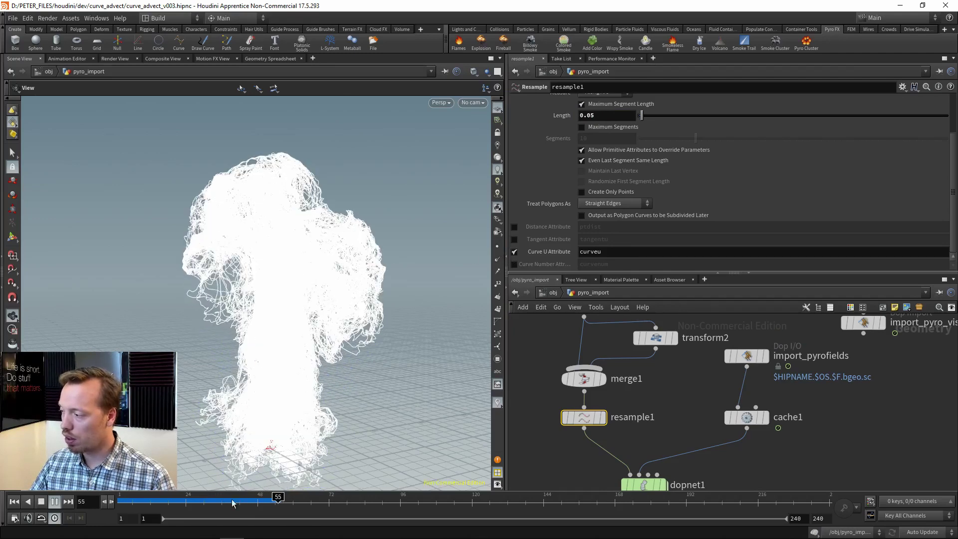
Set the maximum segment length of resample1 to 0.15
middle_click_drag(693, 443, 686, 419)
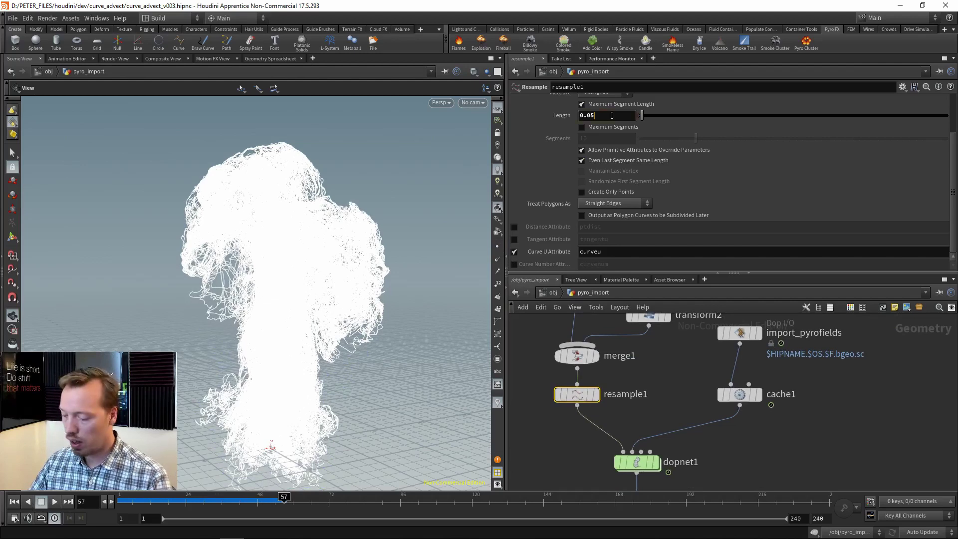
key("BackSpace")
key("BackSpace")
type("15")
key("Return")
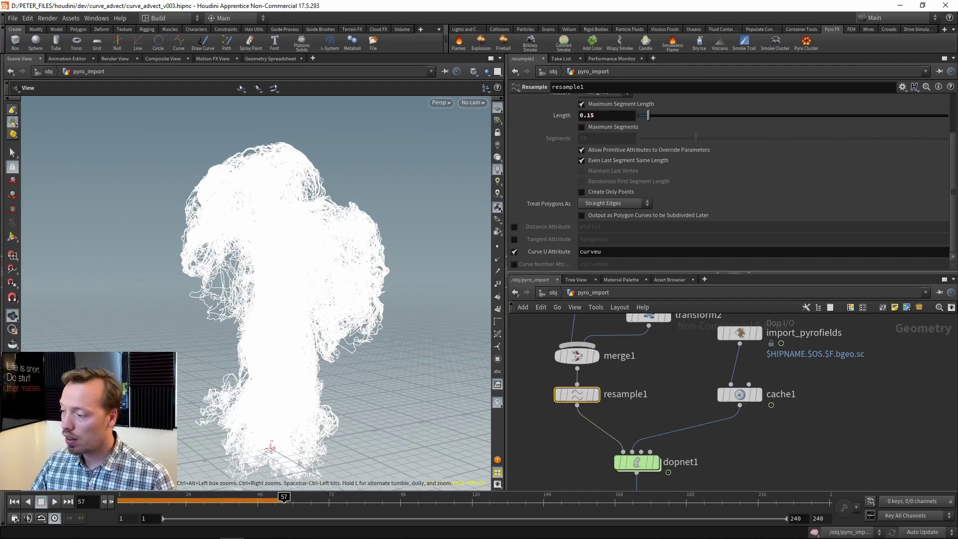
Replay the simulation to about frame 82, briefly showing the points, and check the geometry information of ends1
left_click(52, 502)
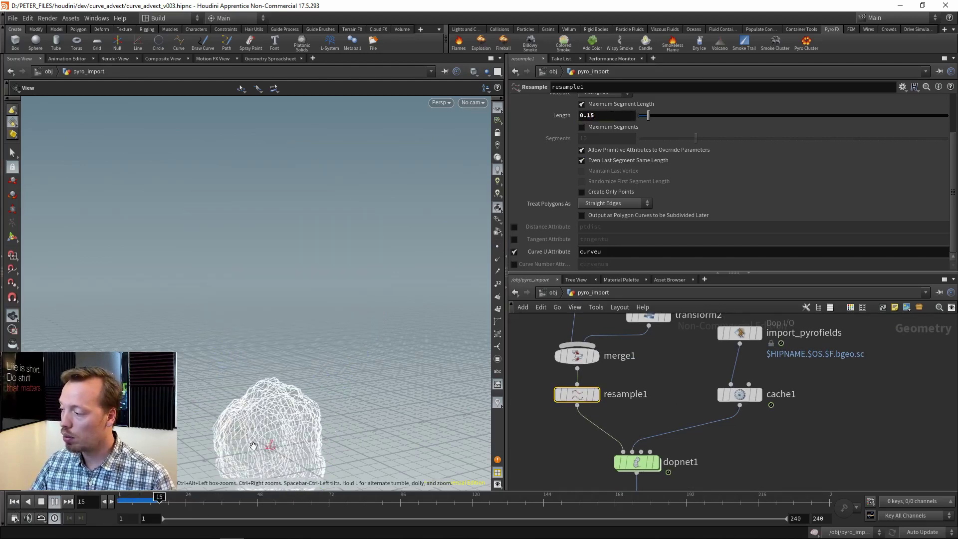
left_click(497, 245)
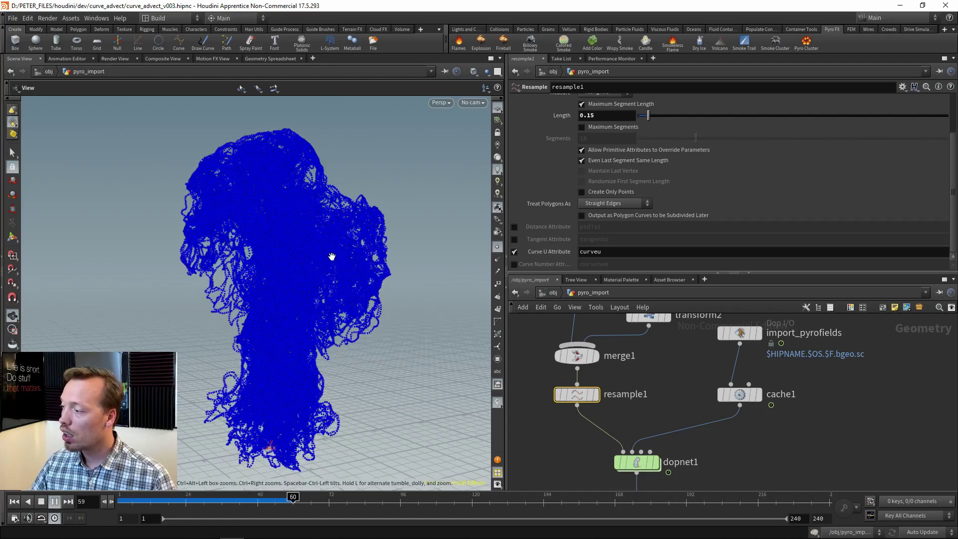
left_click(498, 248)
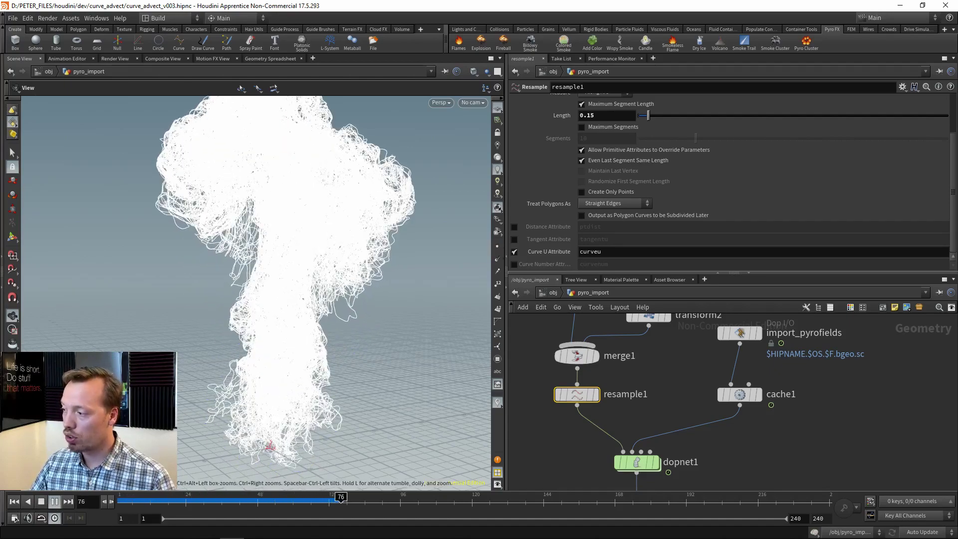
left_click(42, 502)
middle_click_drag(748, 439, 726, 458)
middle_click(674, 449)
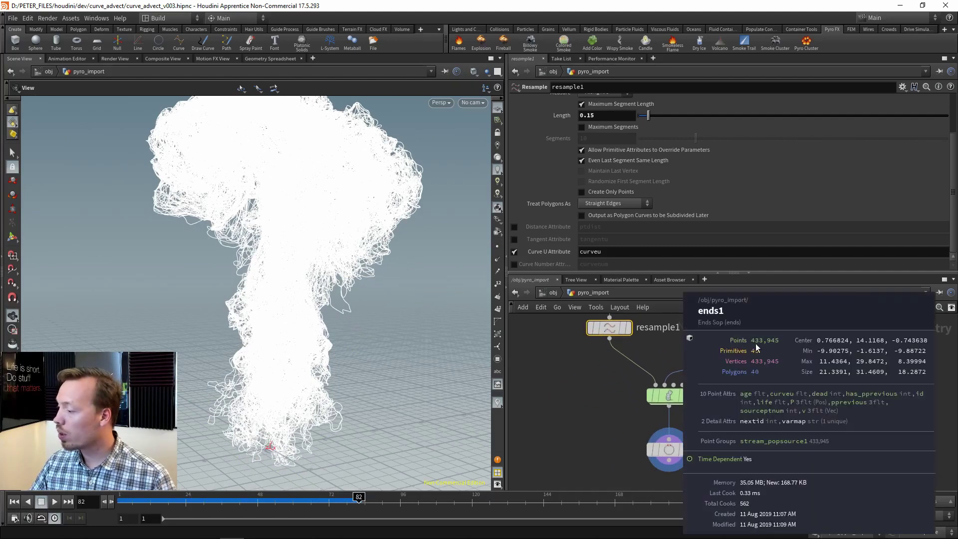
left_click_drag(208, 295, 231, 311)
middle_click_drag(231, 312, 294, 248)
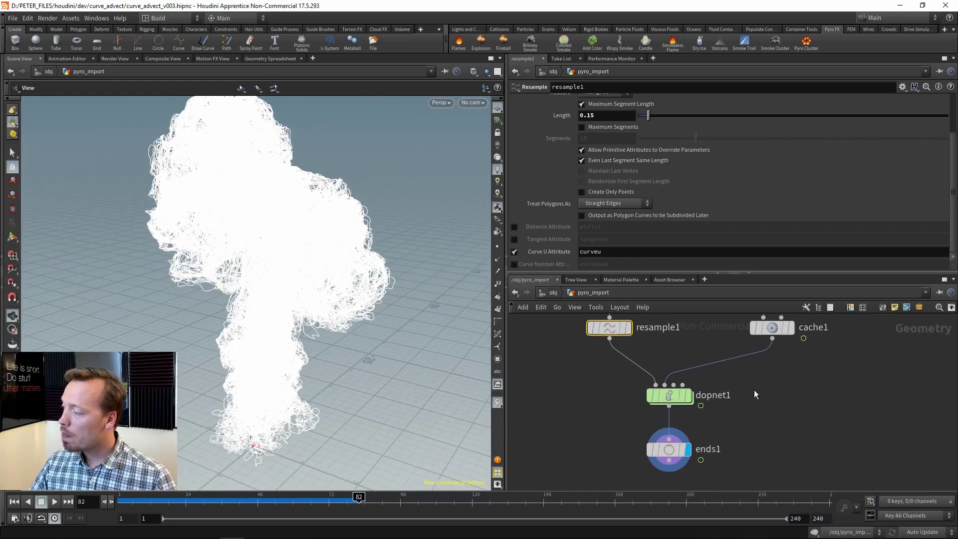
Add an Attribute VOP node below ends1
middle_click_drag(755, 391, 751, 371)
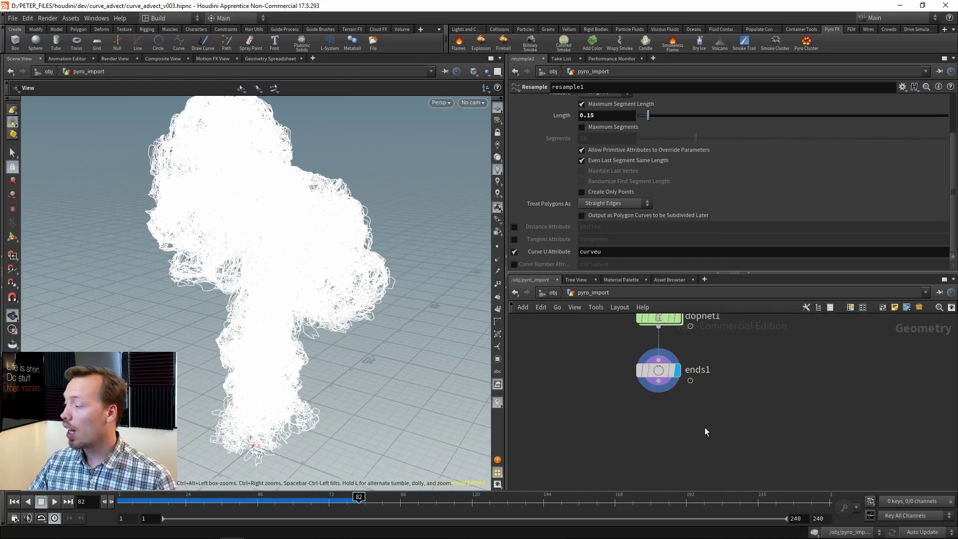
key("Tab")
type("av")
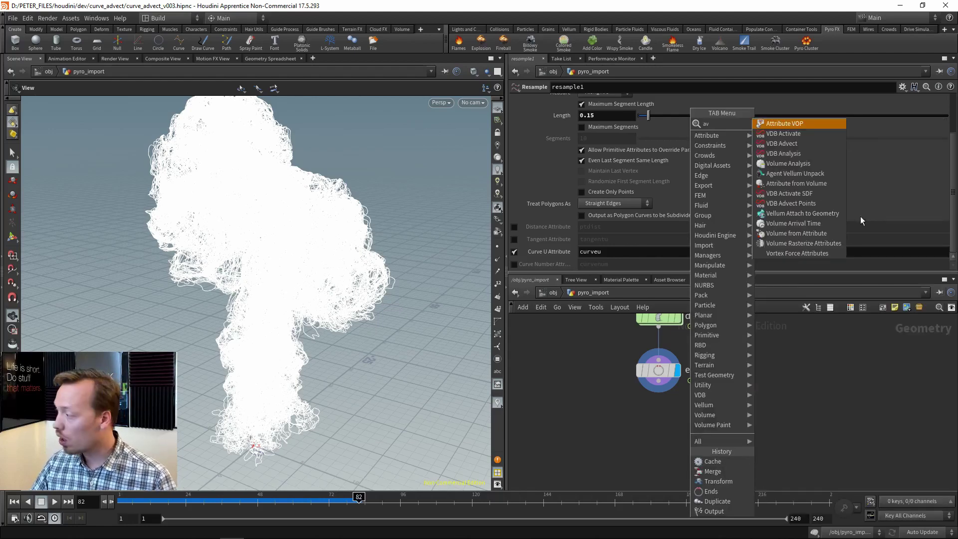
left_click(789, 124)
left_click(660, 431)
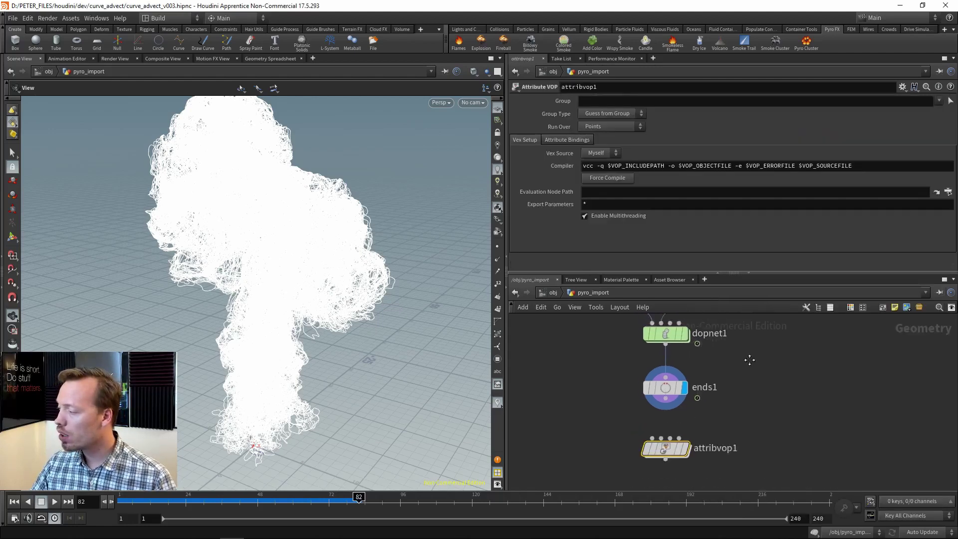
Review the resample node's Curve U attribute inside sopsolver1 of dopnet1, and return to the pyro_import network
middle_click_drag(664, 434, 654, 479)
left_click(647, 371)
key("Return")
left_click(744, 429)
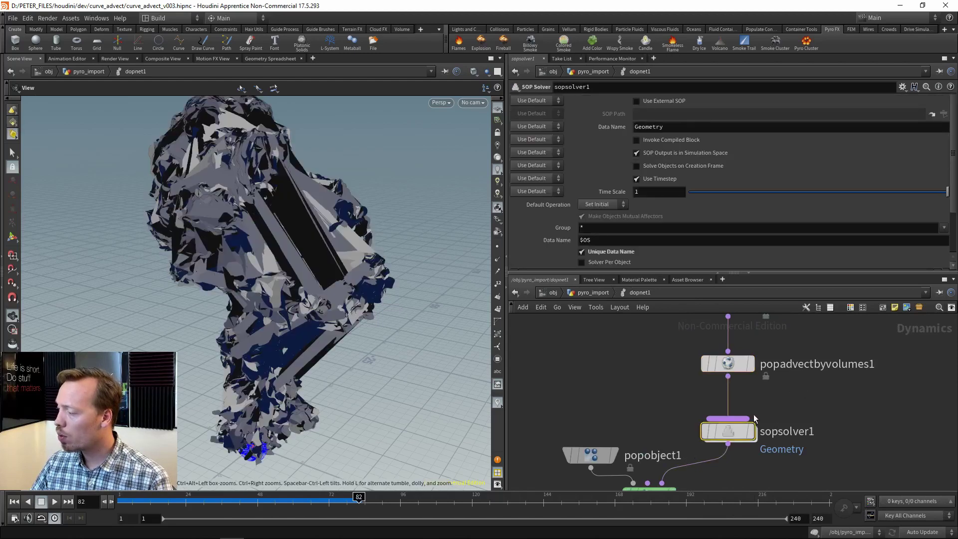
key("Return")
left_click_drag(753, 341, 710, 367)
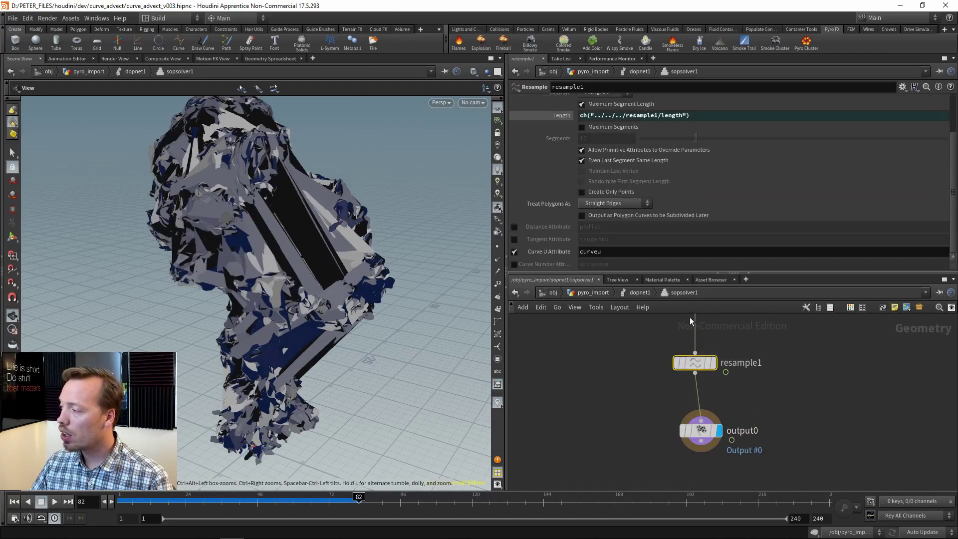
left_click(602, 408)
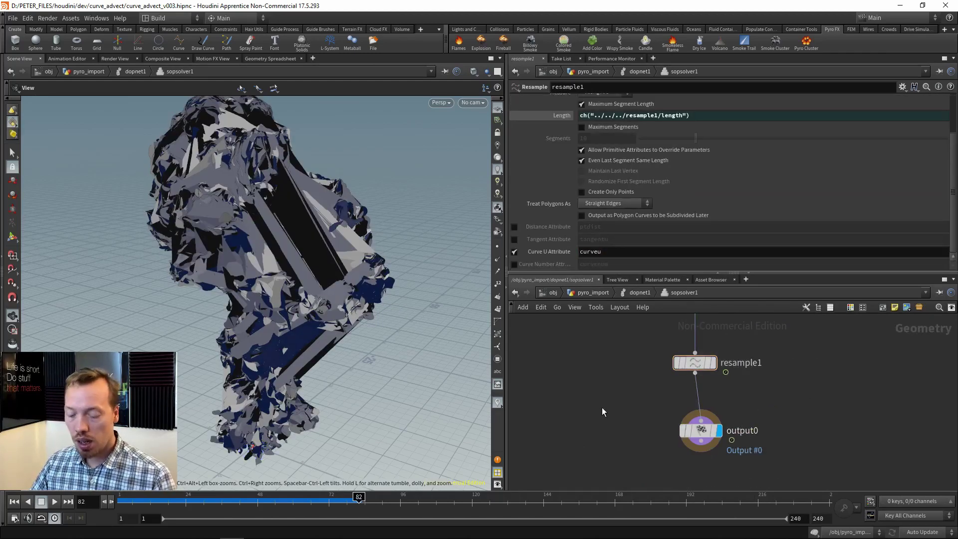
key("u")
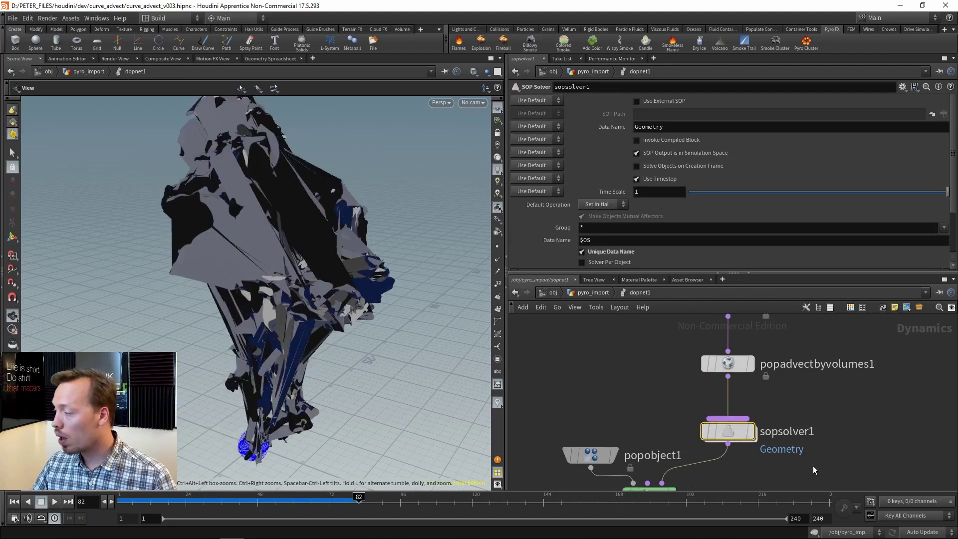
scroll(789, 430, "down", 3)
key("u")
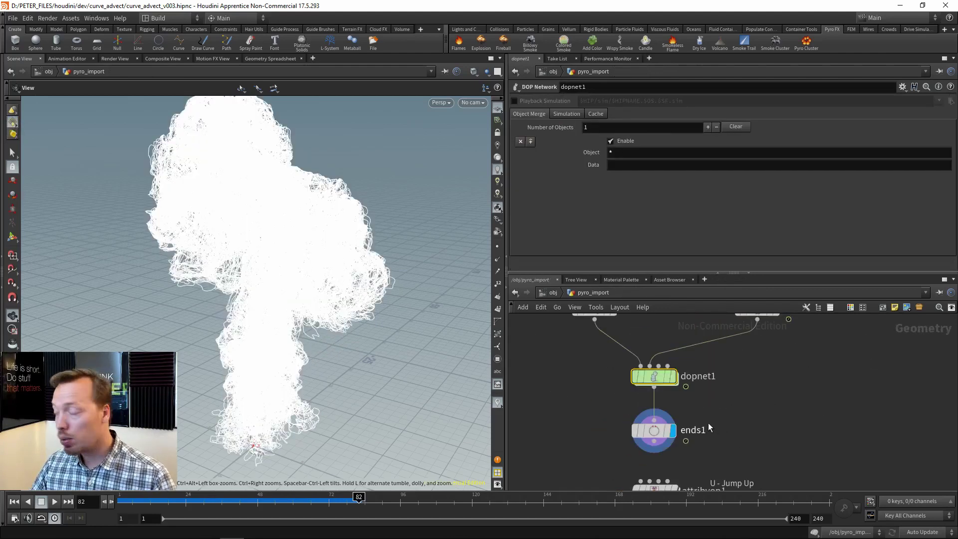
Connect ends1 to the first input of attribvop1 and enter that node's VEX network
scroll(708, 423, "up", 3)
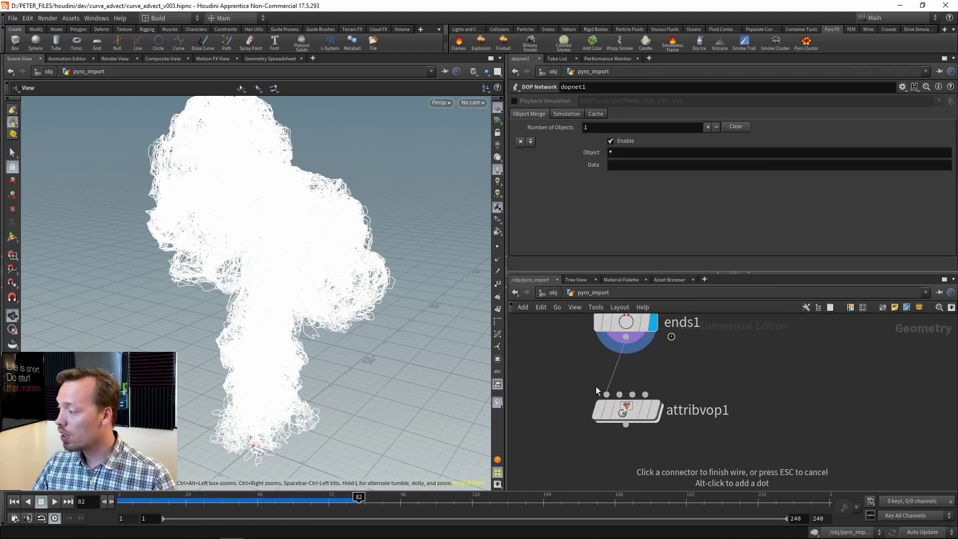
left_click(606, 394)
left_click(644, 410)
key("i")
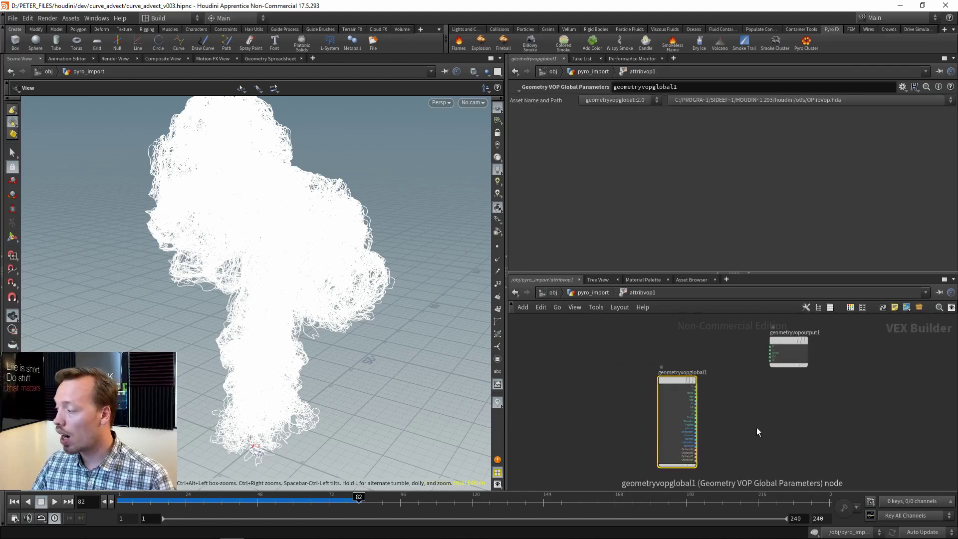
Add a Bind node that reads the float attribute curveu
middle_click_drag(757, 428, 708, 412)
key("Tab")
type("bin")
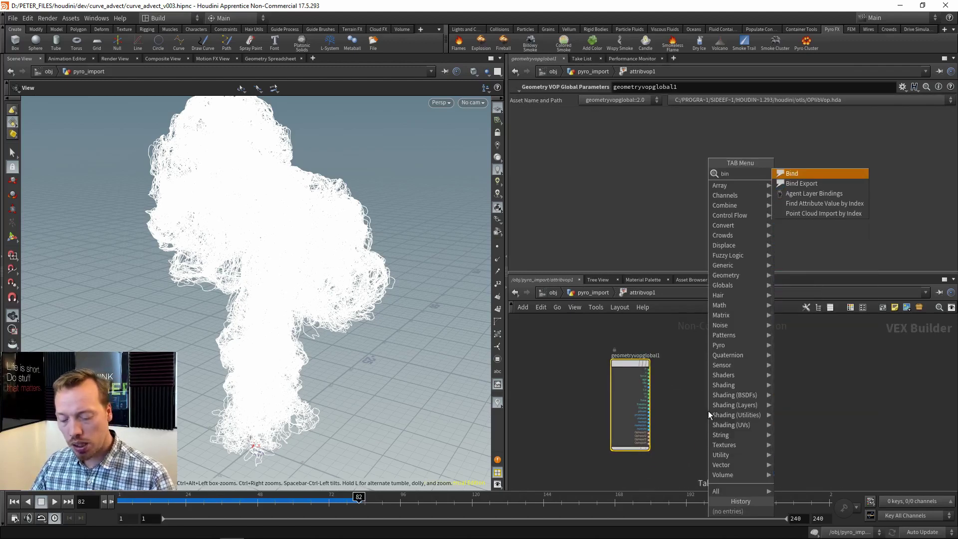
left_click(809, 175)
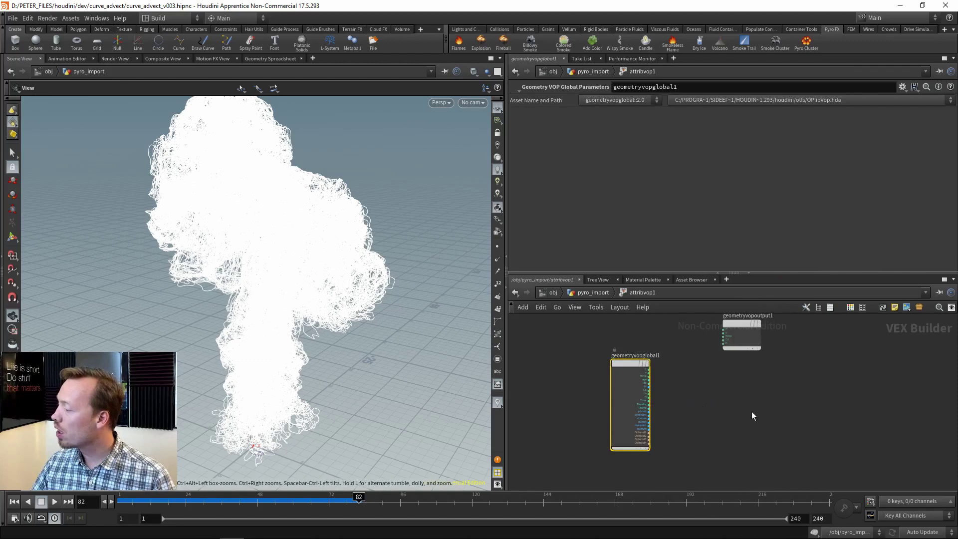
left_click(701, 411)
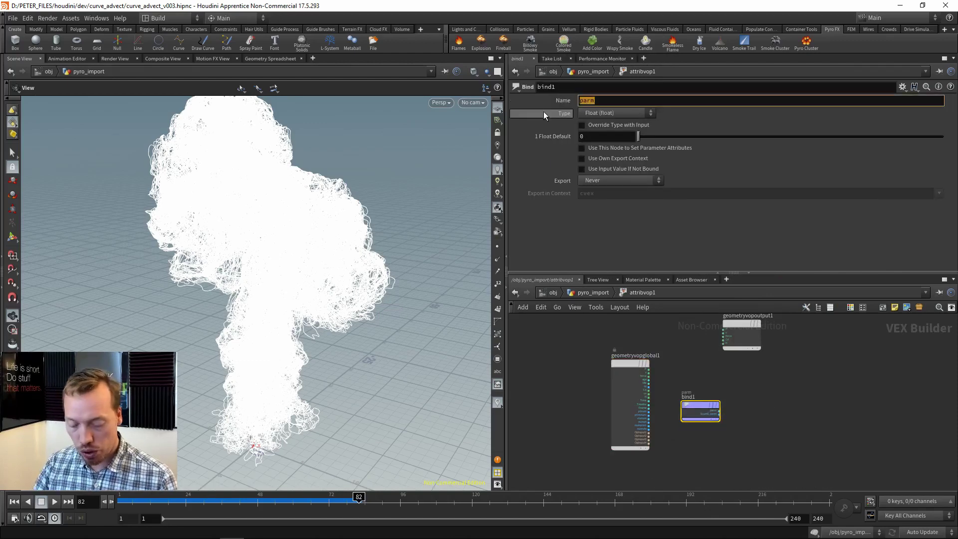
type("curveu")
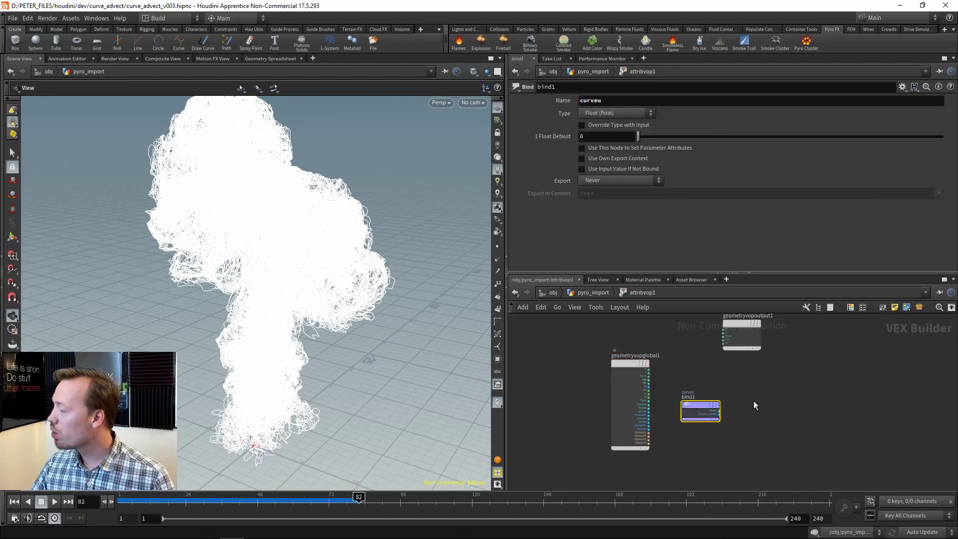
Add a Rainbow node and feed the curveu output of bind1 into its u input
scroll(742, 409, "up", 5)
key("Tab")
type("rai")
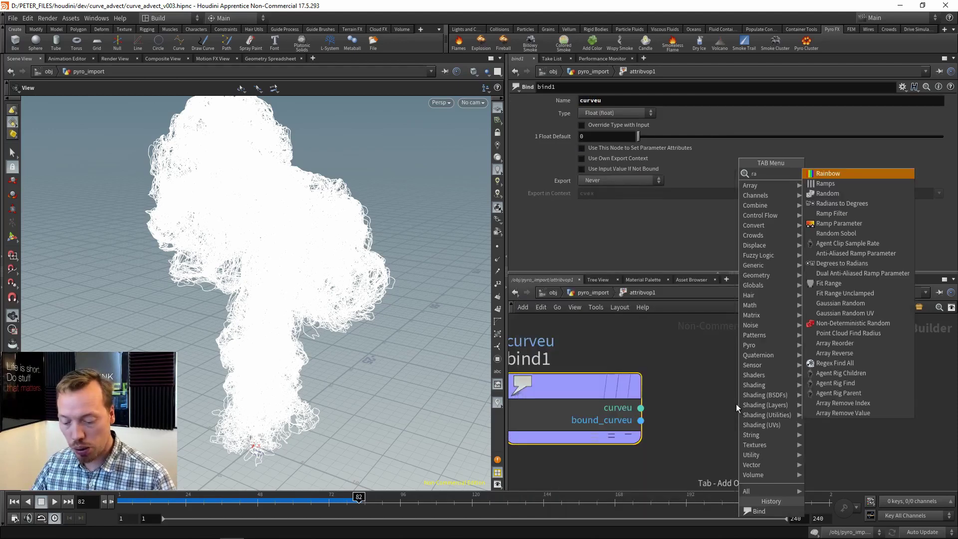
left_click(827, 174)
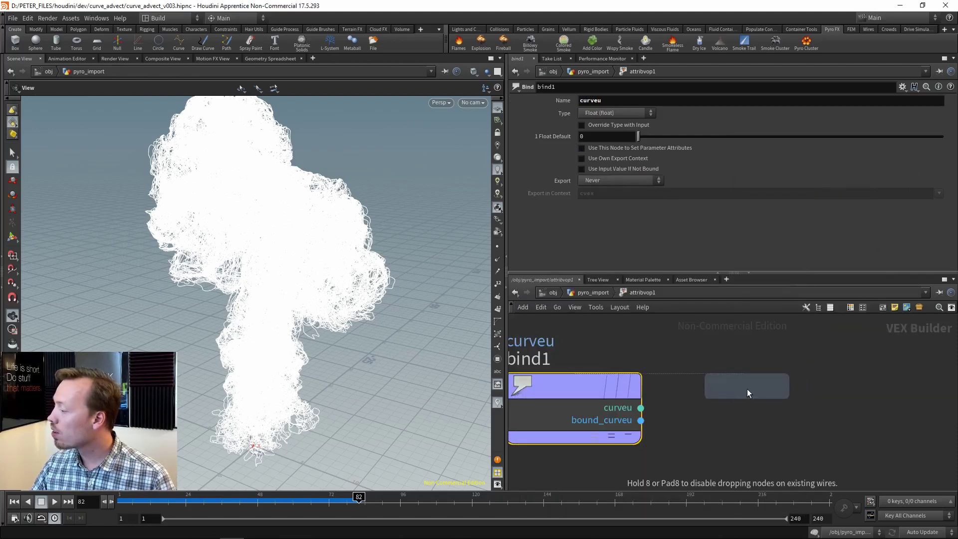
left_click(748, 389)
left_click_drag(730, 394, 798, 389)
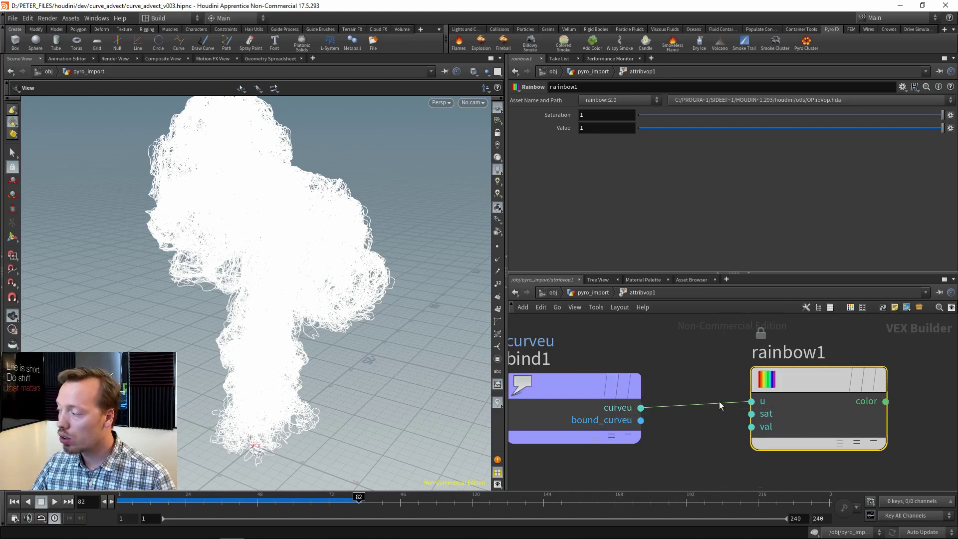
Connect the rainbow color to the Cd output and display attribvop1 in the pyro_import network
left_click(885, 401)
scroll(823, 385, "down", 3)
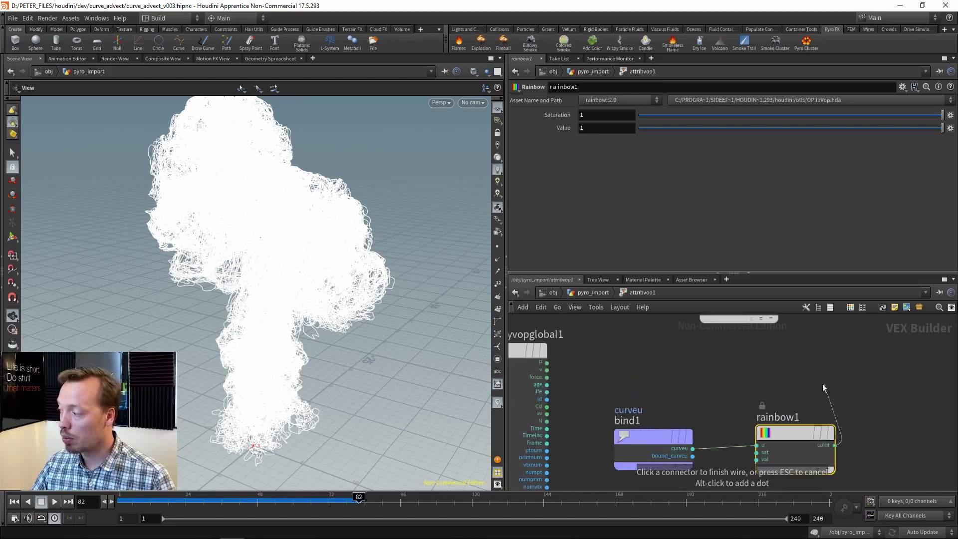
scroll(676, 408, "up", 4)
left_click(673, 345)
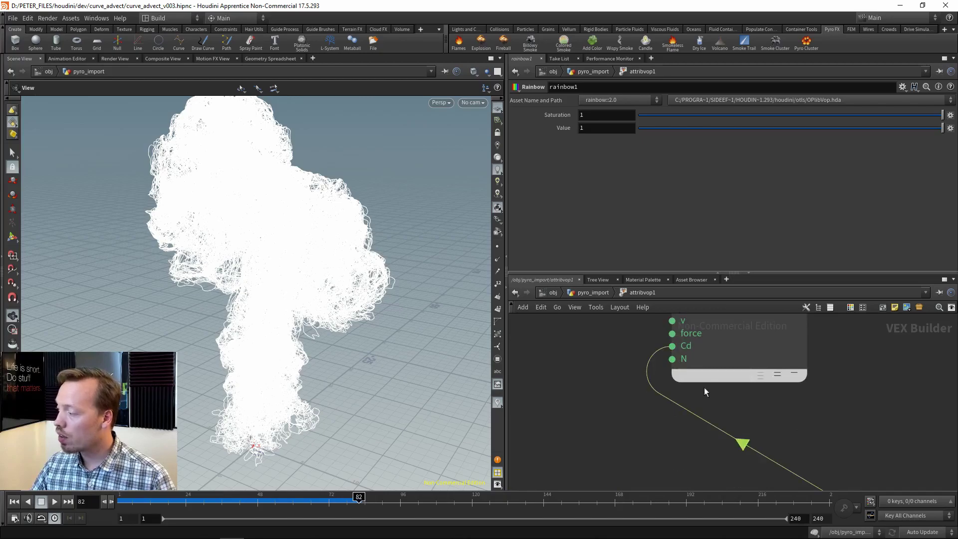
key("u")
left_click(680, 411)
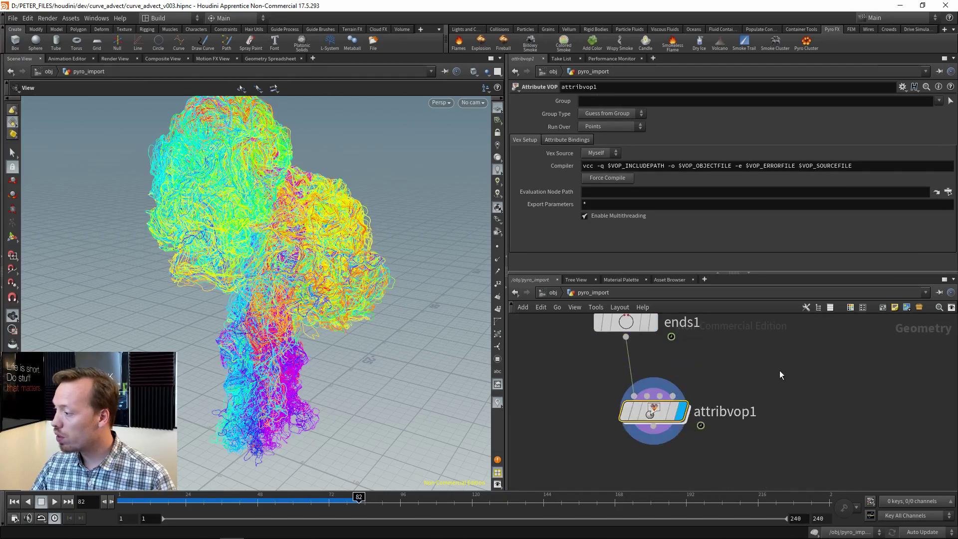
Scrub through the cached frames to frame 79 and examine the rainbow-colored curves from several angles
left_click_drag(357, 321, 375, 304)
key("ctrl+Up")
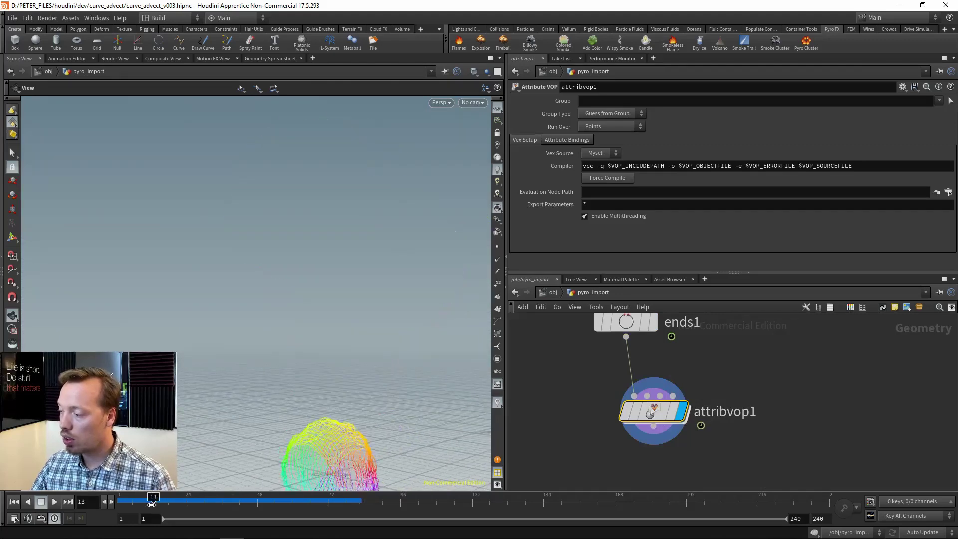
mouse_move(350, 403)
left_mouse_down()
mouse_move(335, 336)
mouse_move(330, 370)
mouse_move(302, 383)
mouse_move(357, 392)
mouse_move(344, 409)
left_mouse_up()
left_click_drag(160, 499, 350, 509)
left_click_drag(345, 261, 321, 336)
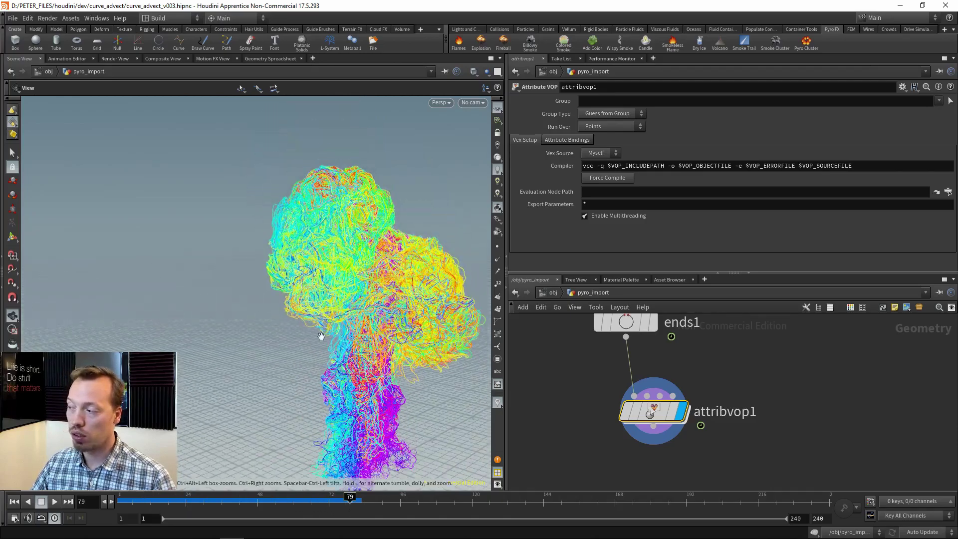
left_click_drag(364, 286, 305, 266)
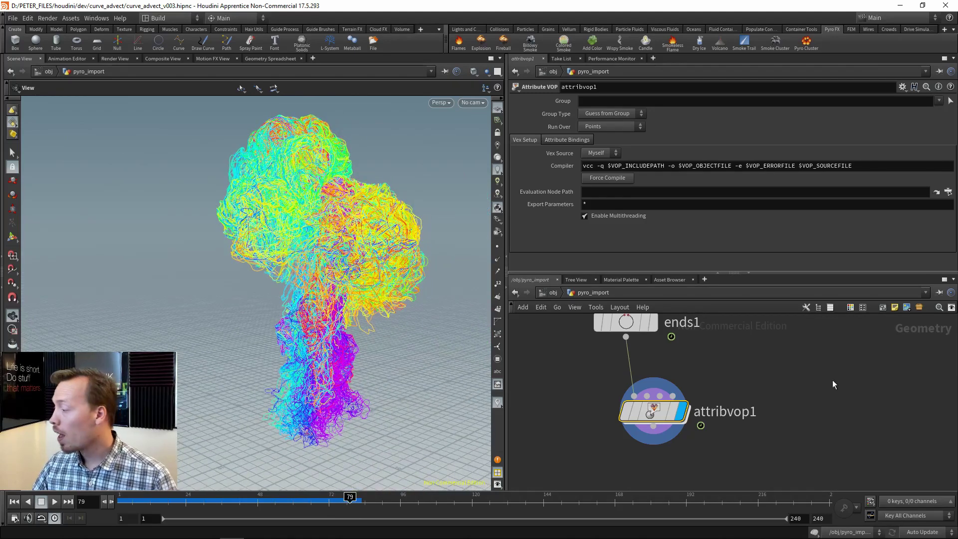
Frame the whole curve plume in the viewport and create a camera from that view
middle_click_drag(769, 419, 764, 384)
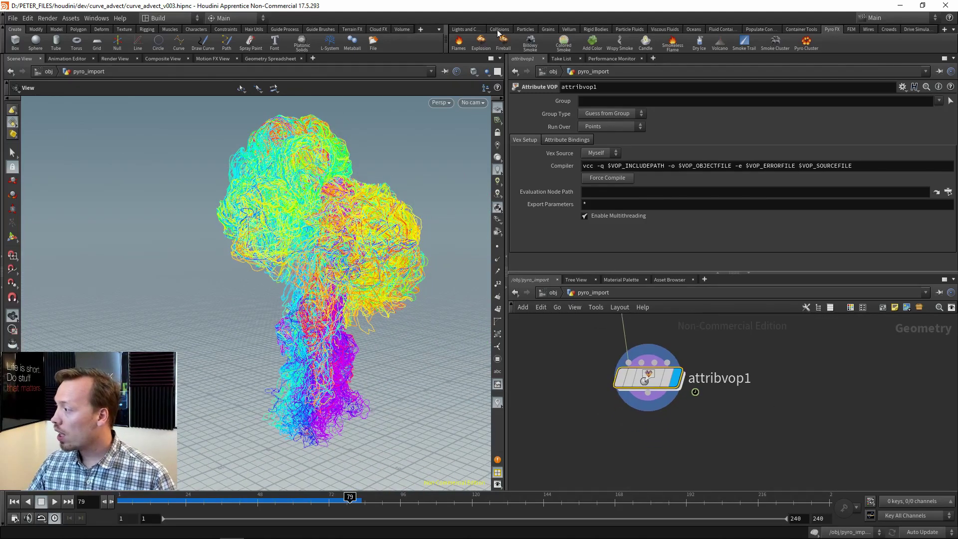
left_click(465, 29)
left_click_drag(346, 255, 361, 263)
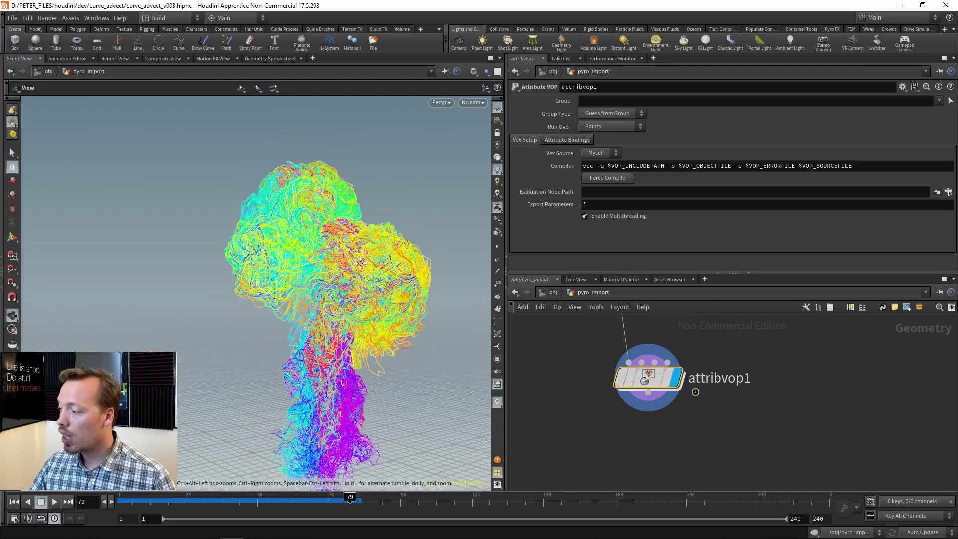
middle_click_drag(360, 263, 285, 238)
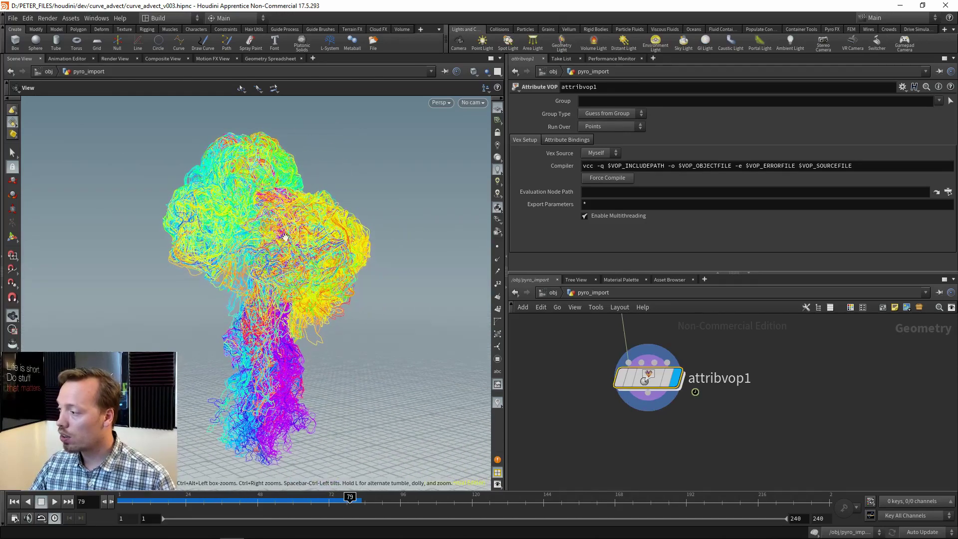
left_click(458, 42)
left_click(394, 257)
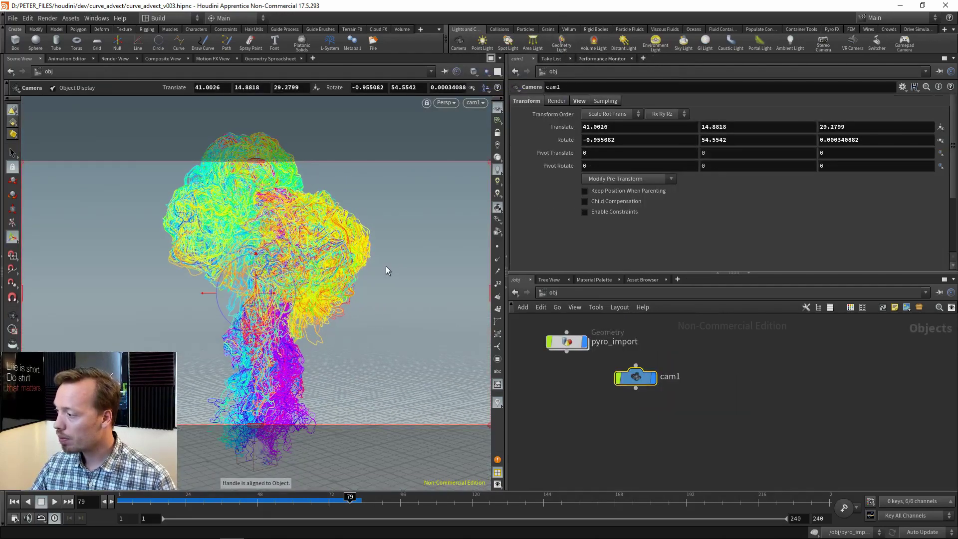
Lock cam1 to the view and reframe it slightly farther away so the plume fits within the camera's frame
left_click(498, 132)
left_click_drag(330, 295, 289, 280)
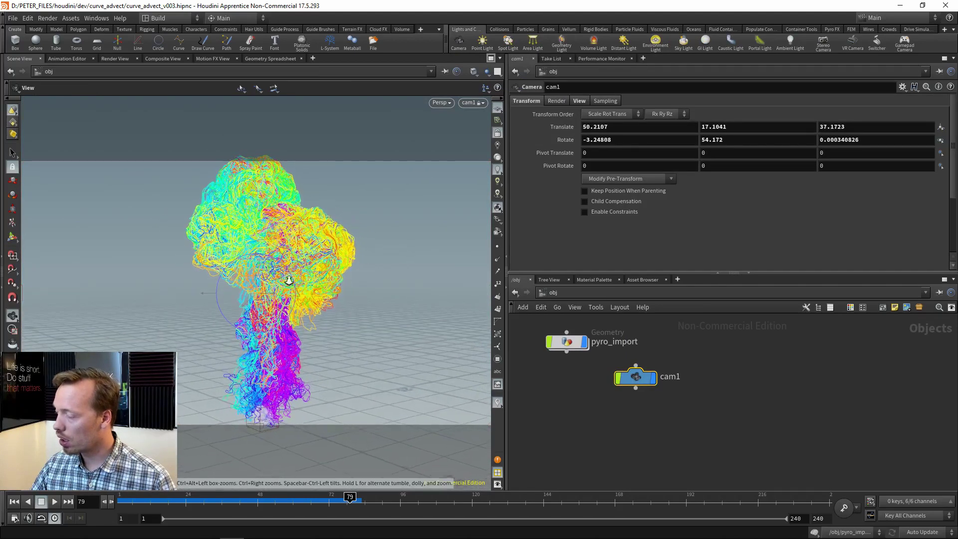
right_click_drag(289, 281, 288, 289)
middle_click_drag(288, 288, 285, 302)
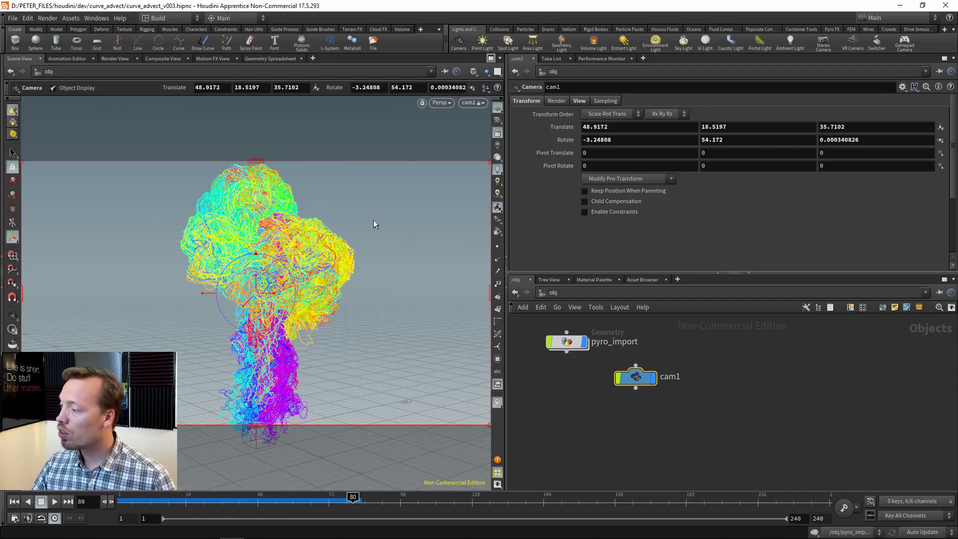
Leave the camera view, orbit to a high angle looking down on the plume, and create a spot light from that view
key("space")
left_click_drag(349, 279, 168, 291)
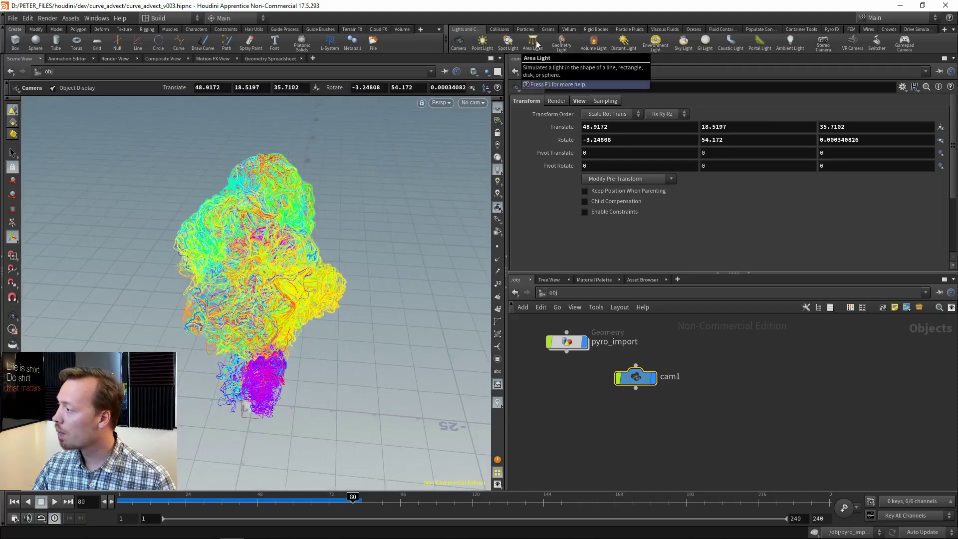
left_click(507, 44, "ctrl")
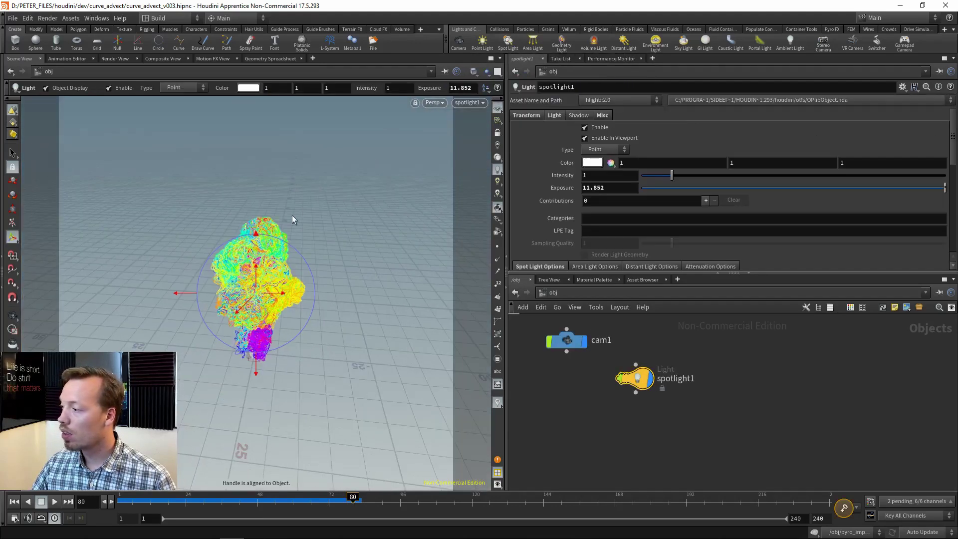
Create a second spot light from a lower angle on another side of the plume, and place its node below spotlight1
key("space")
left_click_drag(310, 240, 317, 302)
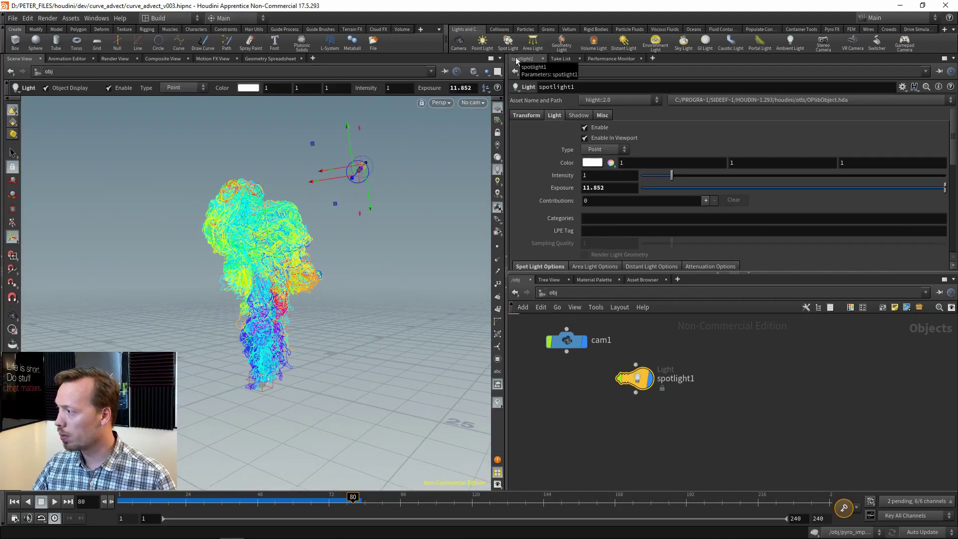
left_click(507, 44, "ctrl")
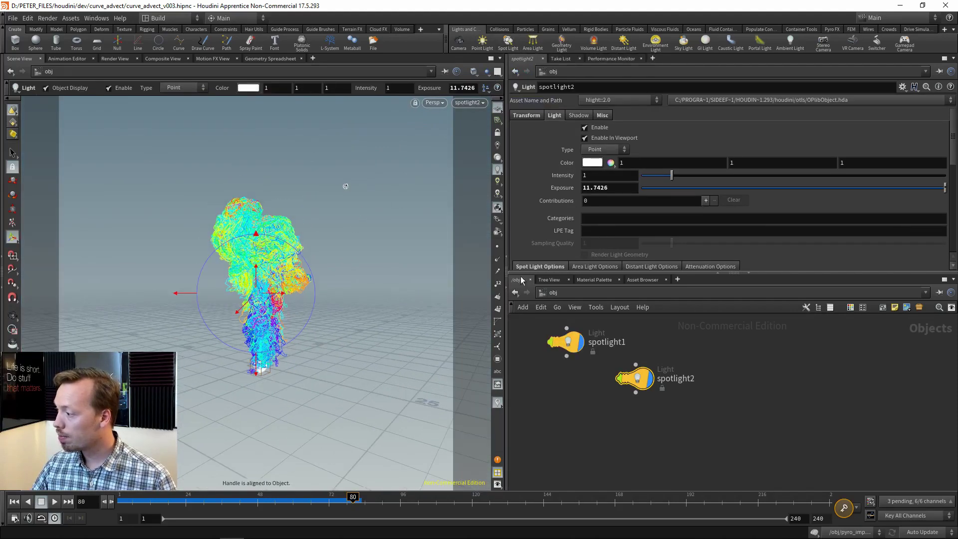
left_click_drag(624, 391, 555, 408)
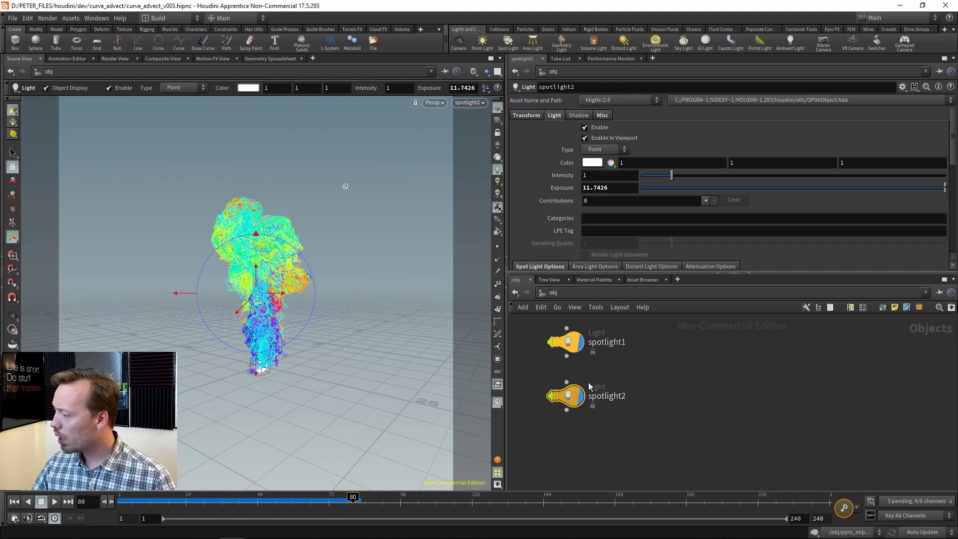
Rename spotlight1 to spotlight_key and spotlight2 to spotlight_fill
double_click(622, 346)
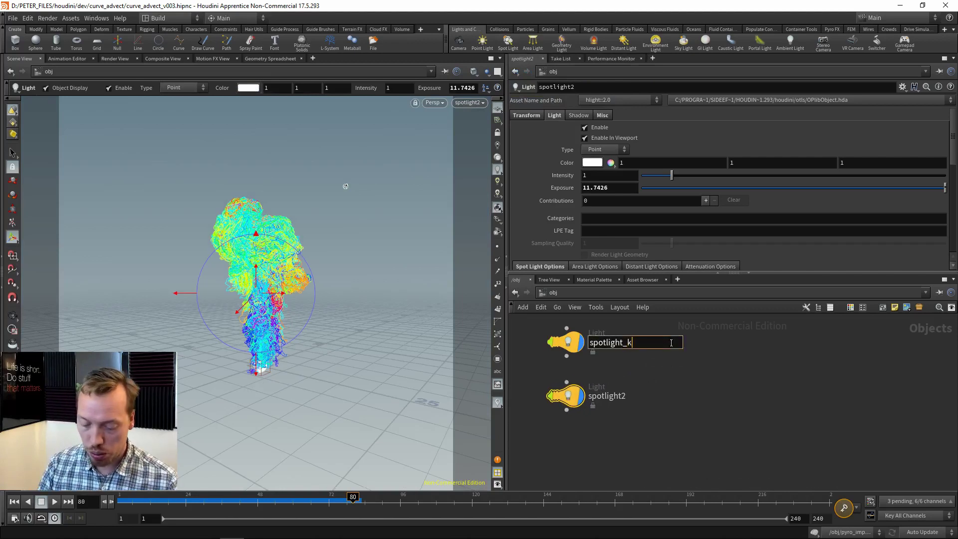
double_click(621, 400)
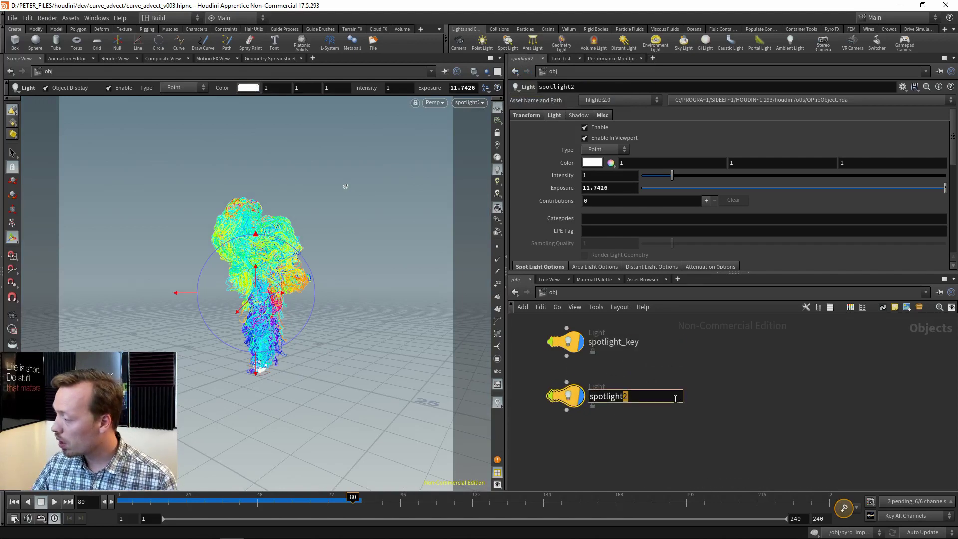
type("l")
key("Return")
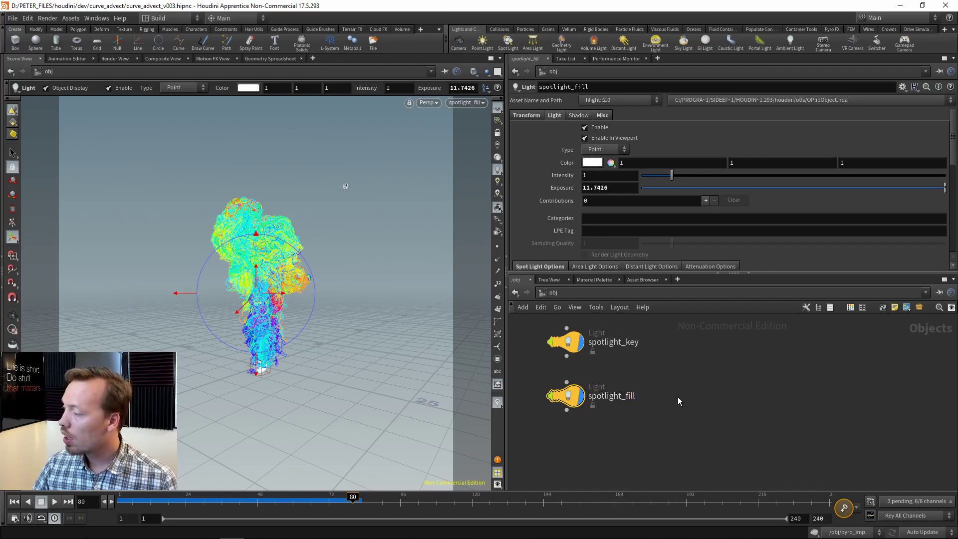
Set the intensity of spotlight_fill to 0.3 and return the viewport to cam1
left_click_drag(635, 378, 561, 342)
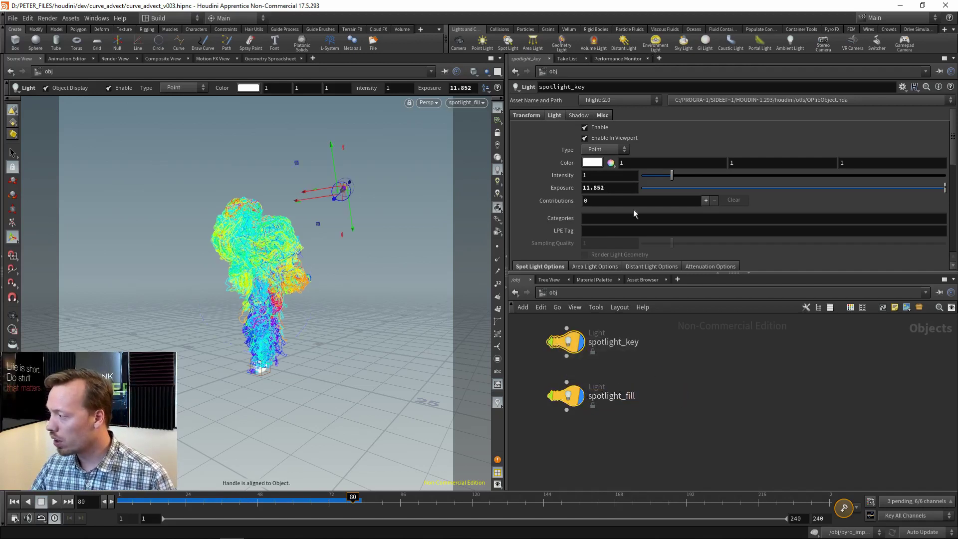
left_click_drag(665, 380, 565, 407)
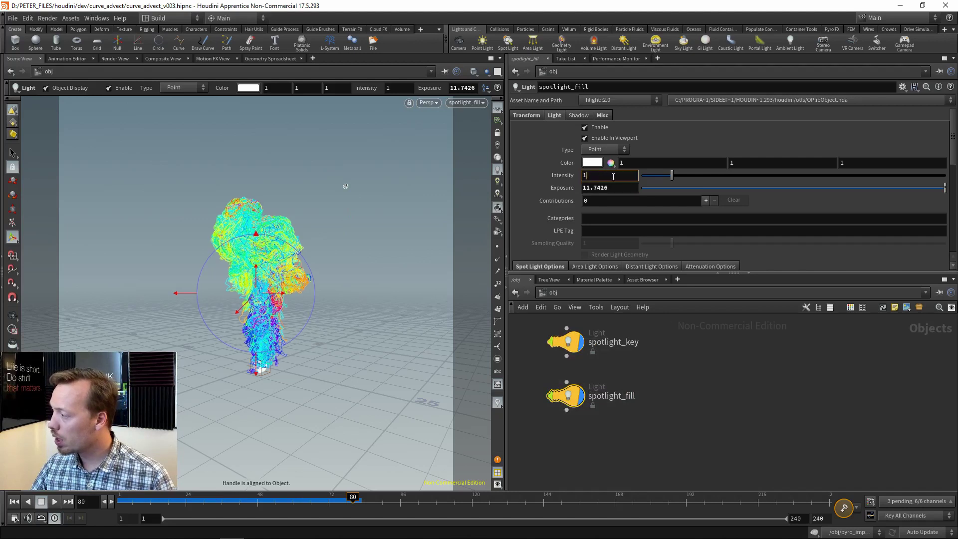
type("0.3")
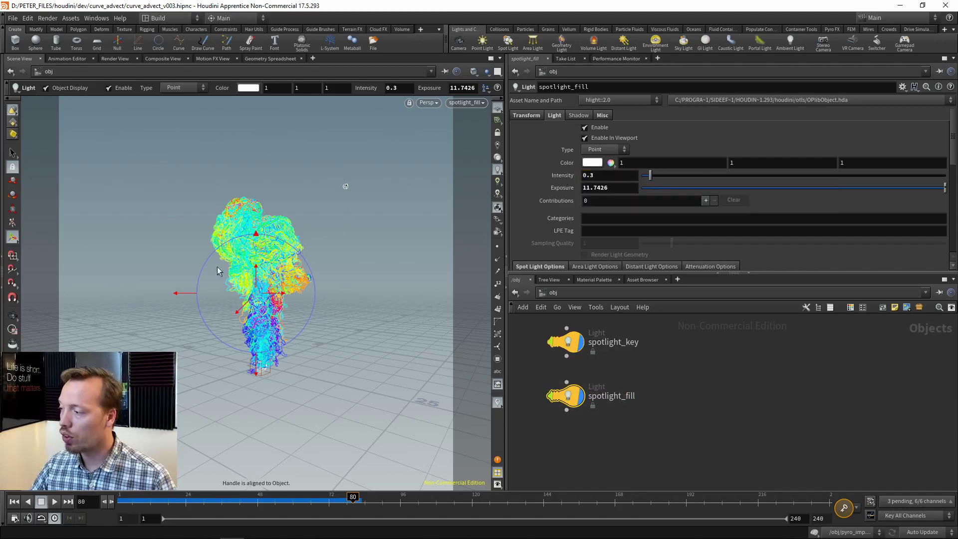
left_click(476, 104)
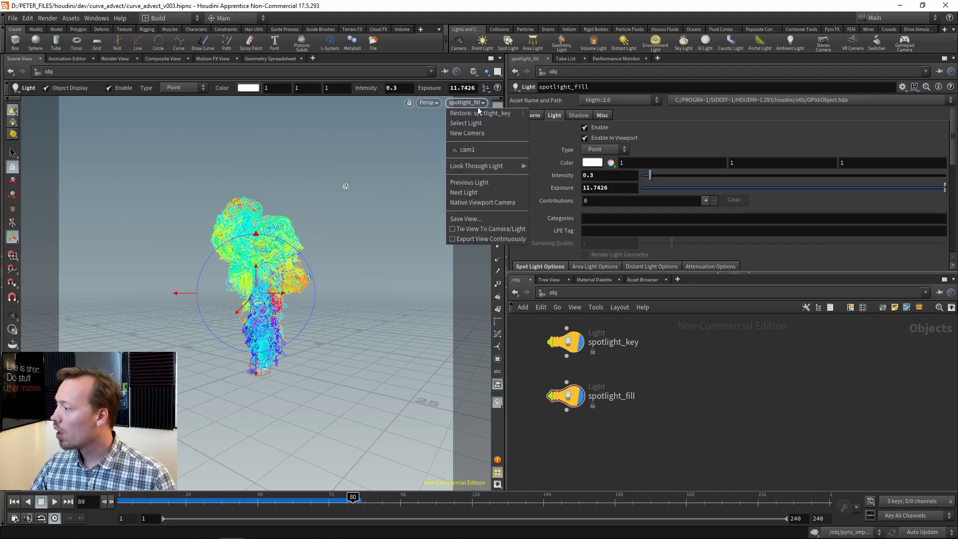
left_click(468, 150)
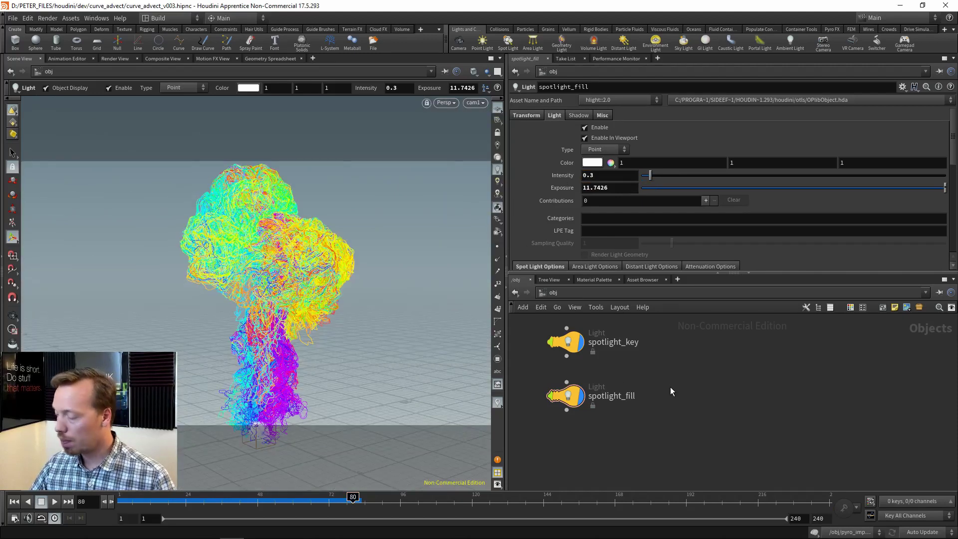
Add a ROP Network node beside the two lights at object level
key("Tab")
type("rop")
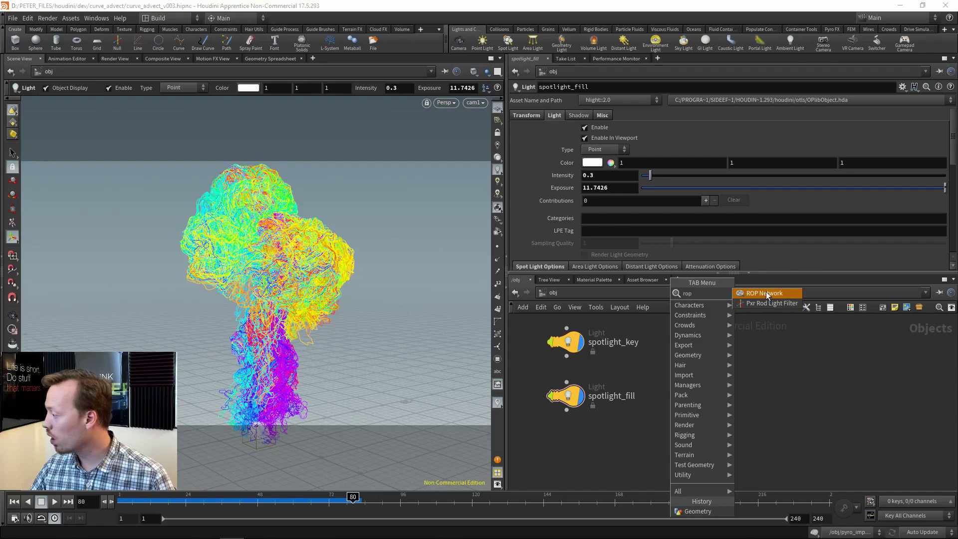
left_click(767, 293)
left_click(689, 388)
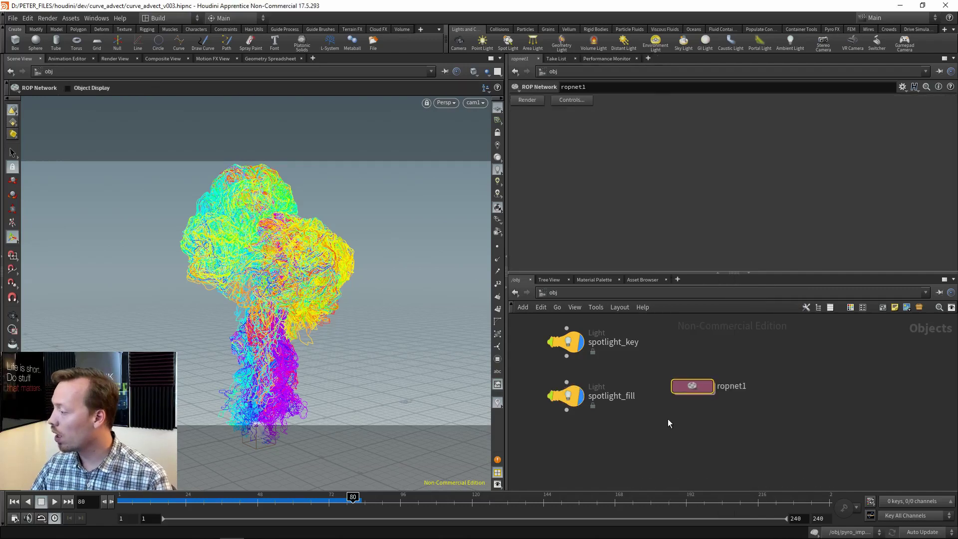
Add a Mantra render node inside ropnet1
double_click(689, 388)
key("Tab")
type("nt")
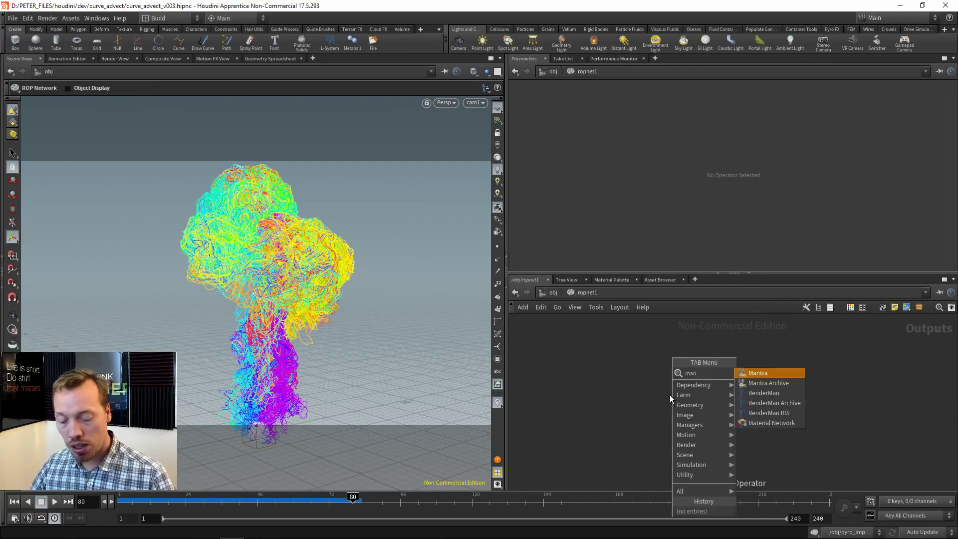
key("Return")
left_click(639, 367)
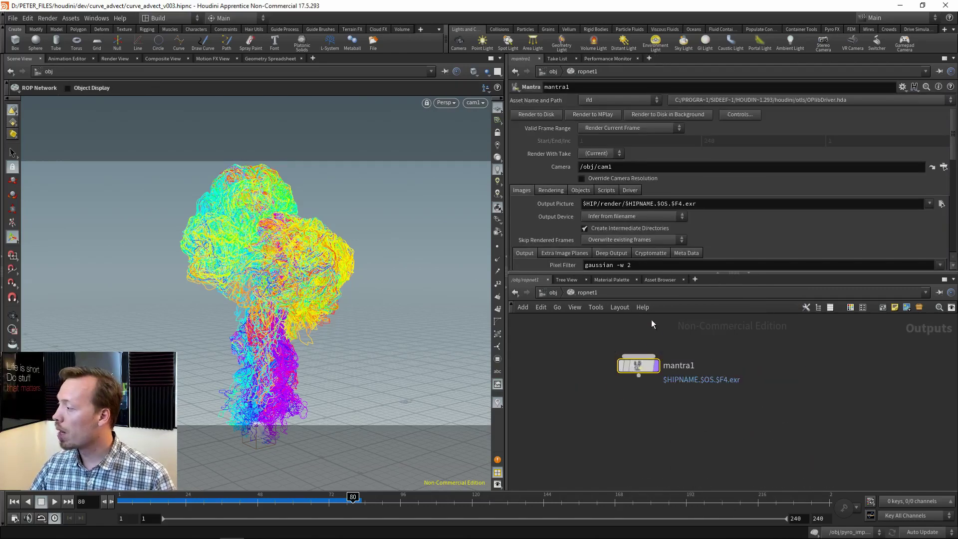
middle_click_drag(594, 349, 612, 374)
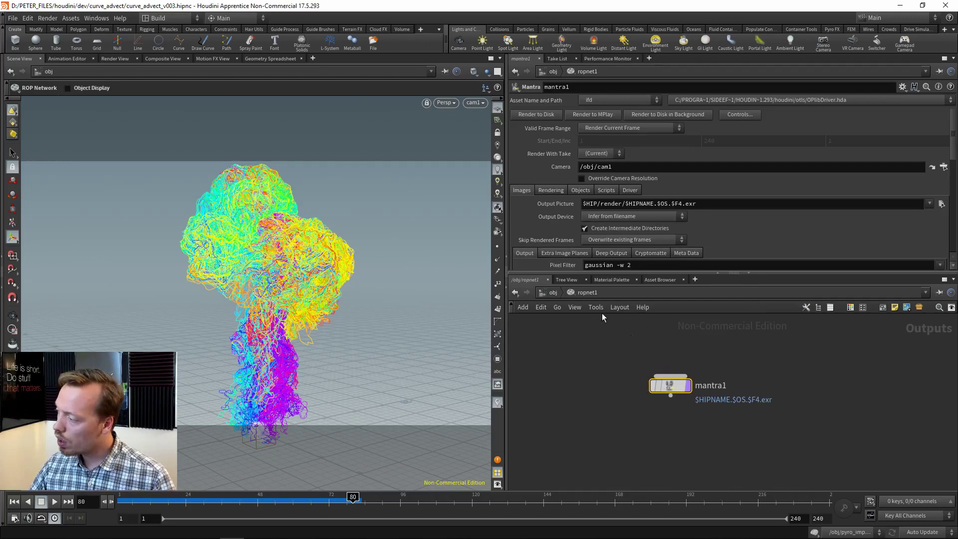
Back at object level, add a Geometry object below pyro_import and connect it to pyro_import's output
left_click(552, 293)
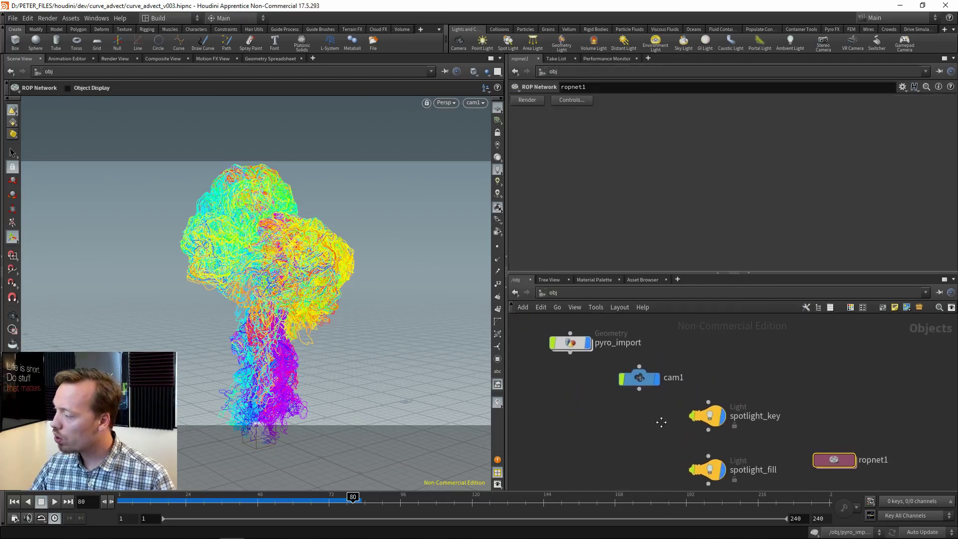
left_click_drag(694, 391, 676, 424)
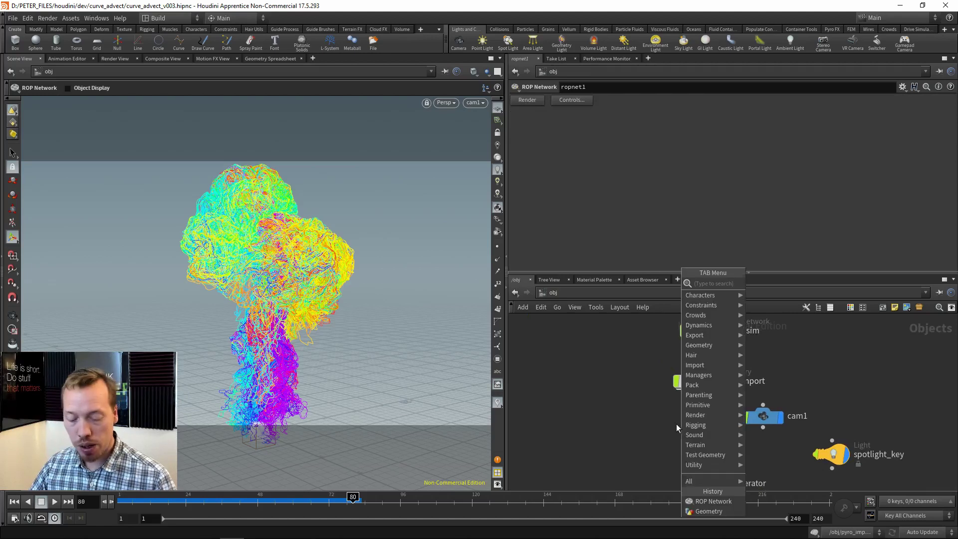
type("geo")
left_click(782, 283)
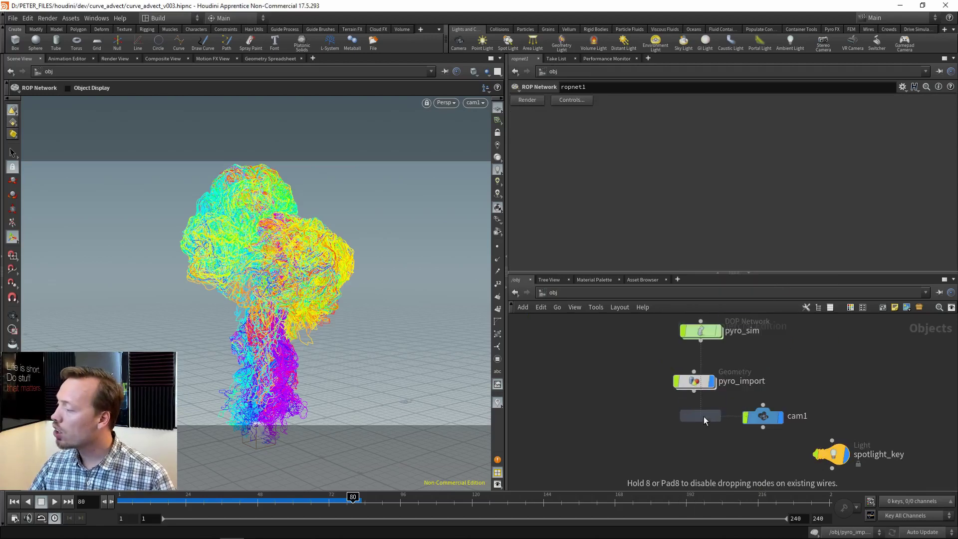
left_click(702, 416)
left_click(694, 393)
left_click(701, 425)
left_click_drag(701, 433, 694, 435)
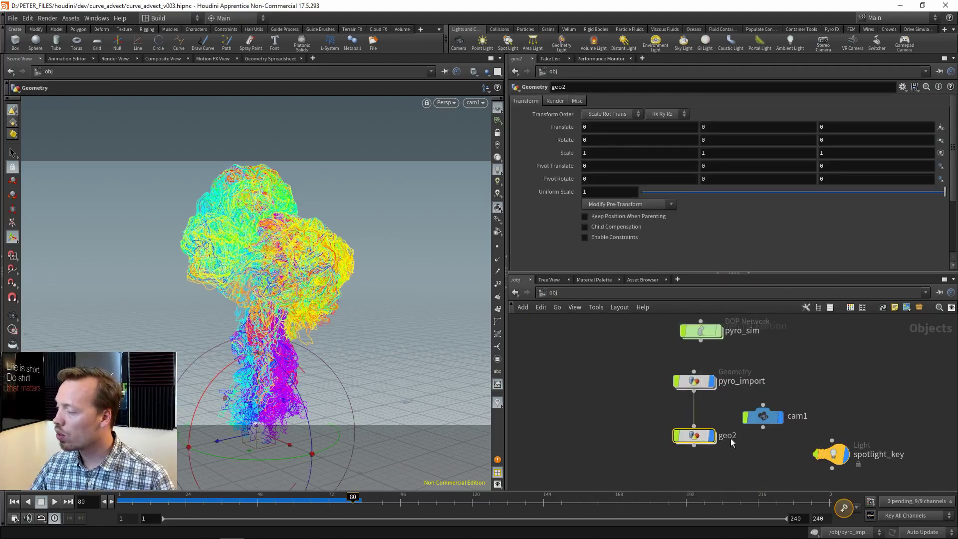
Rename the new geometry object RENDER_curve and color its node dark purple
middle_click_drag(703, 394, 614, 352)
key("F2")
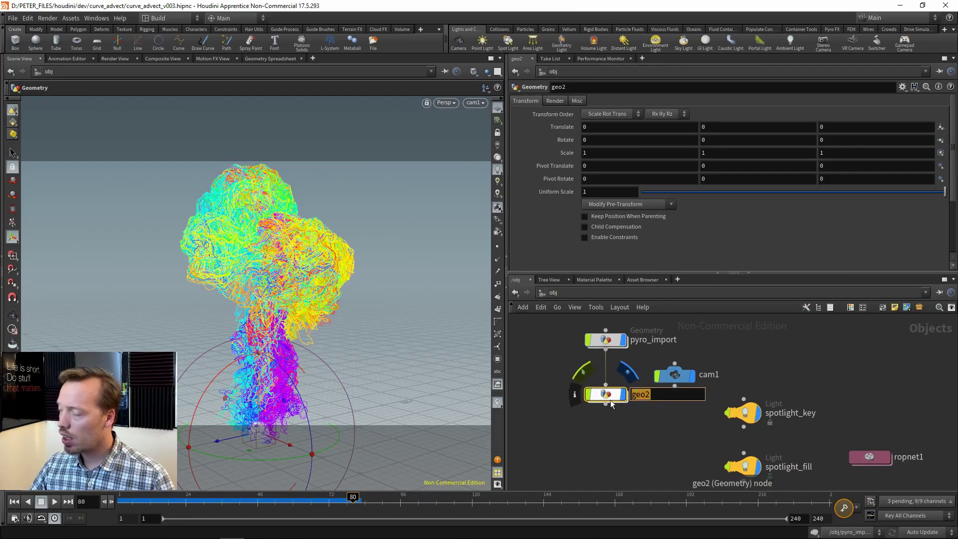
type("RENDER_curve")
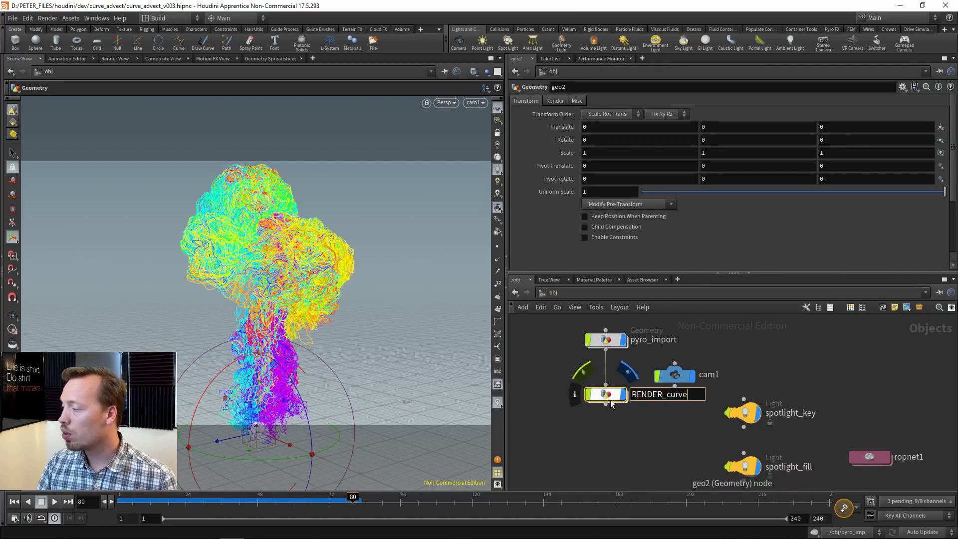
key("Return")
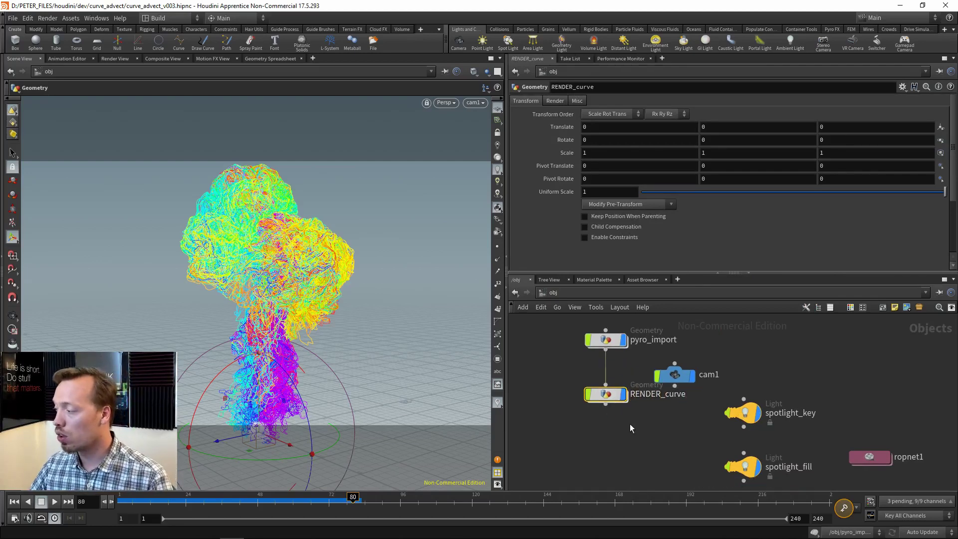
key("c")
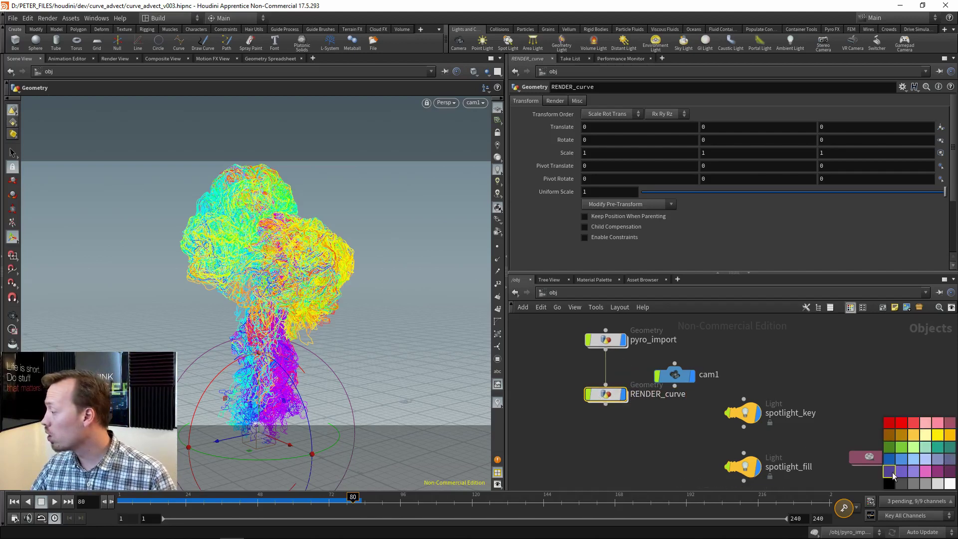
left_click(890, 470)
key("c")
left_click_drag(612, 427, 584, 386)
Add an Object Merge node inside RENDER_curve
double_click(591, 391)
key("Tab")
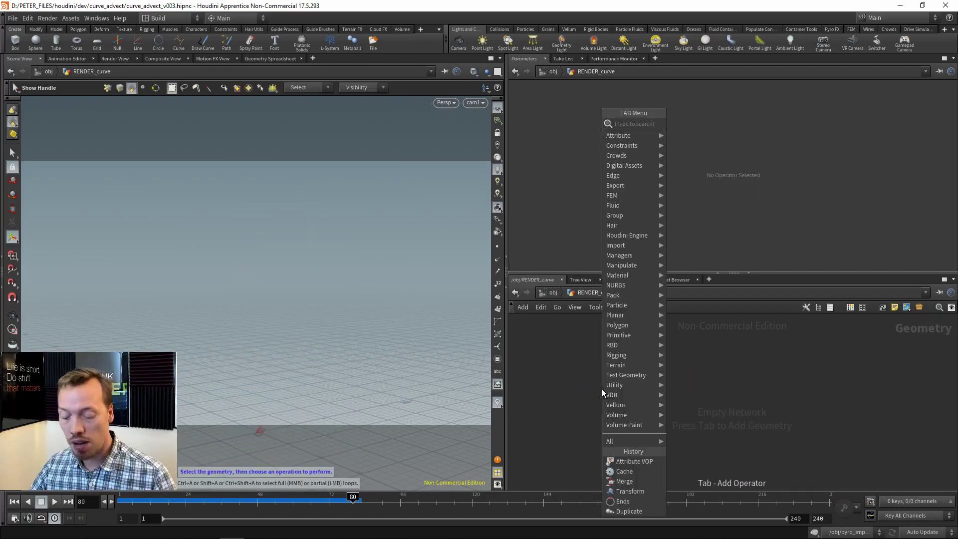
type("obj")
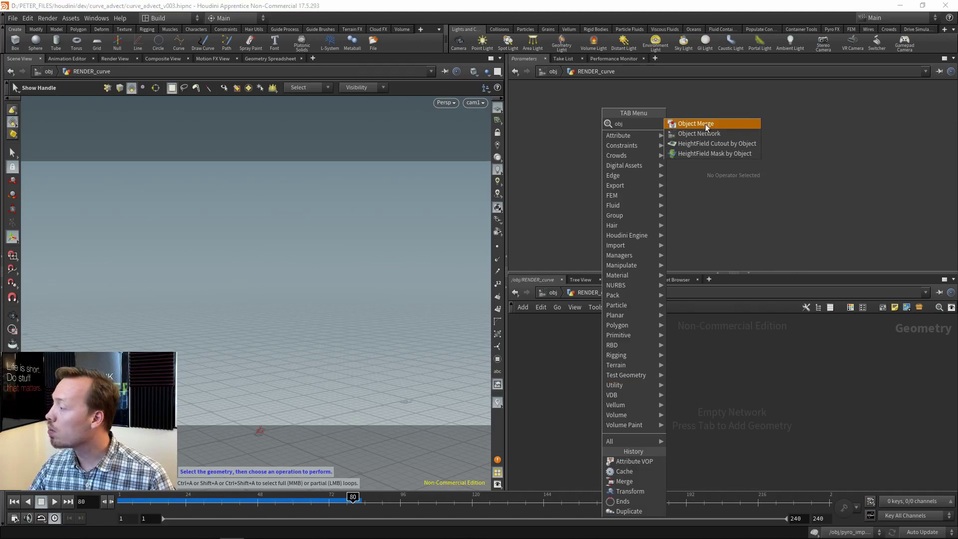
left_click(705, 124)
left_click(623, 371)
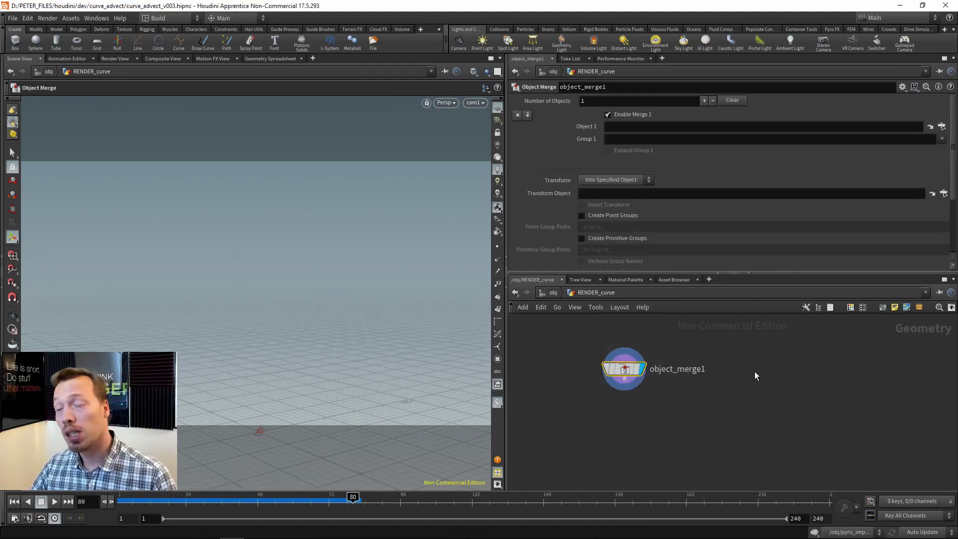
Set Object 1 of the Object Merge to `opinputpath("..",0)`/OUT
left_click(635, 130)
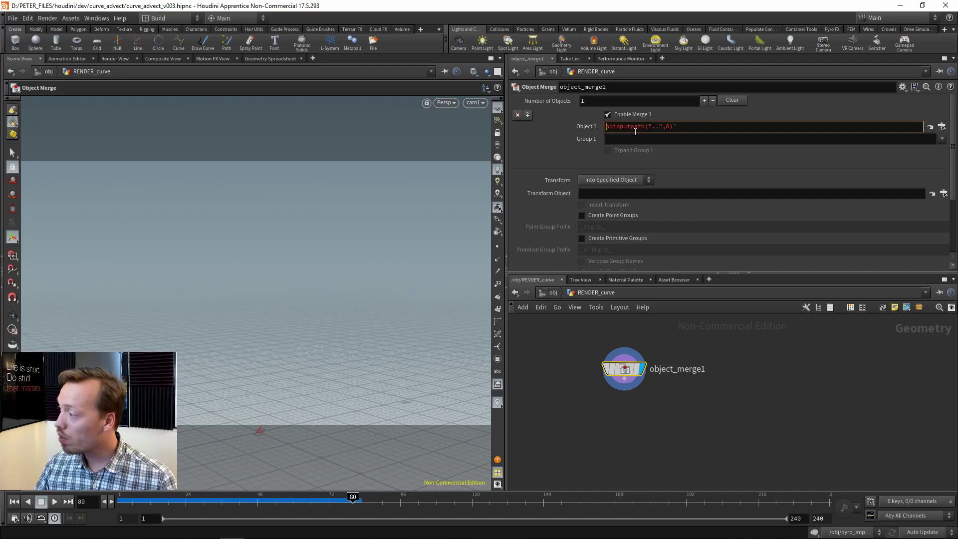
type("`")
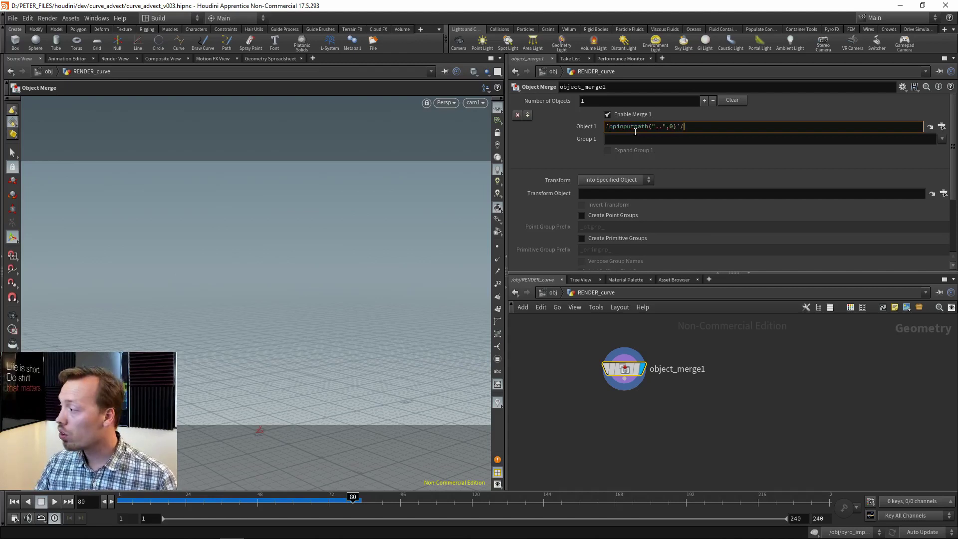
key("Return")
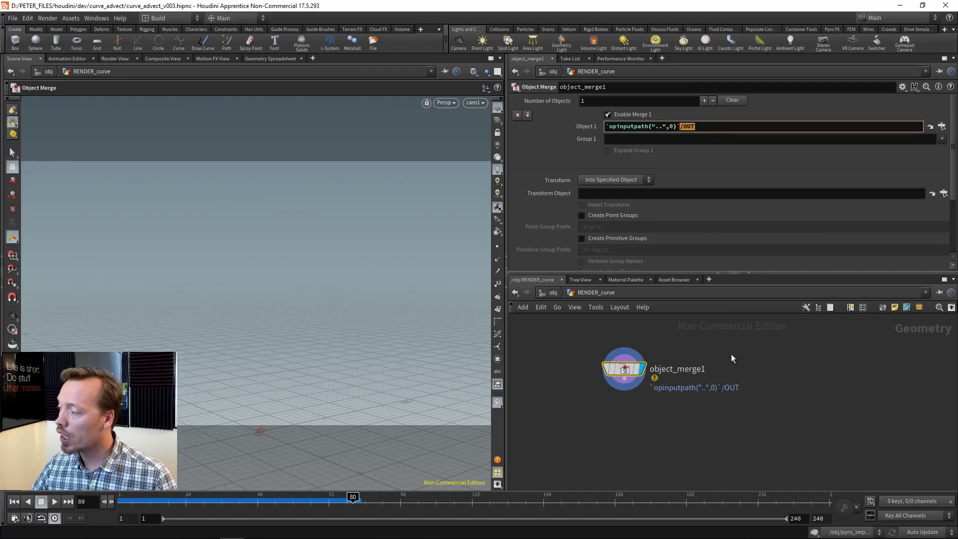
Inside pyro_import, add a Null node below attribvop1 and connect it to attribvop1's output
key("u")
key("Return")
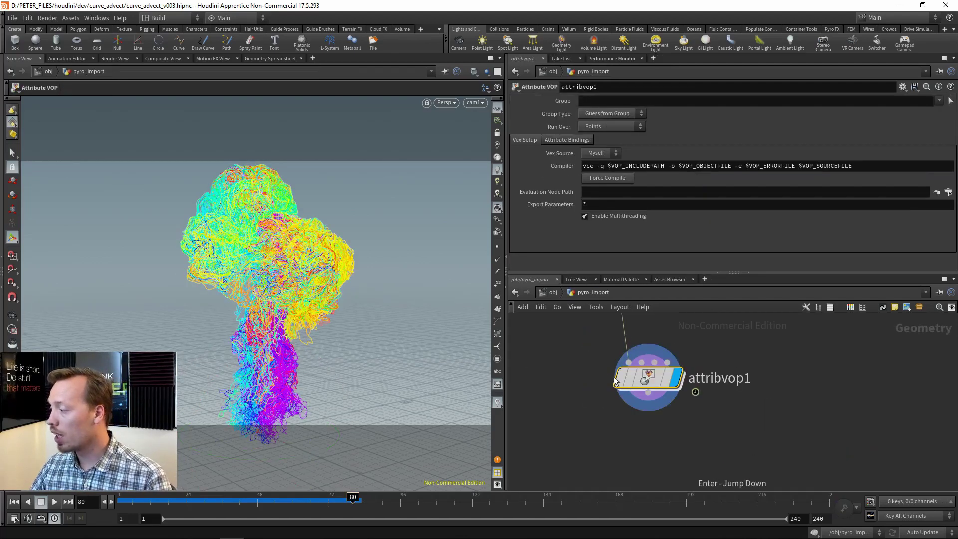
key("Tab")
type("nul")
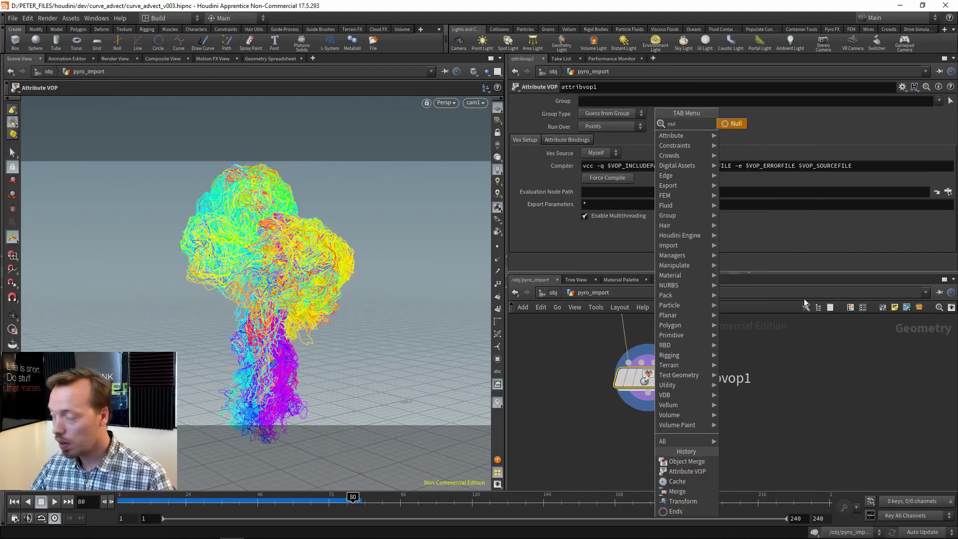
key("Return")
left_click(634, 463)
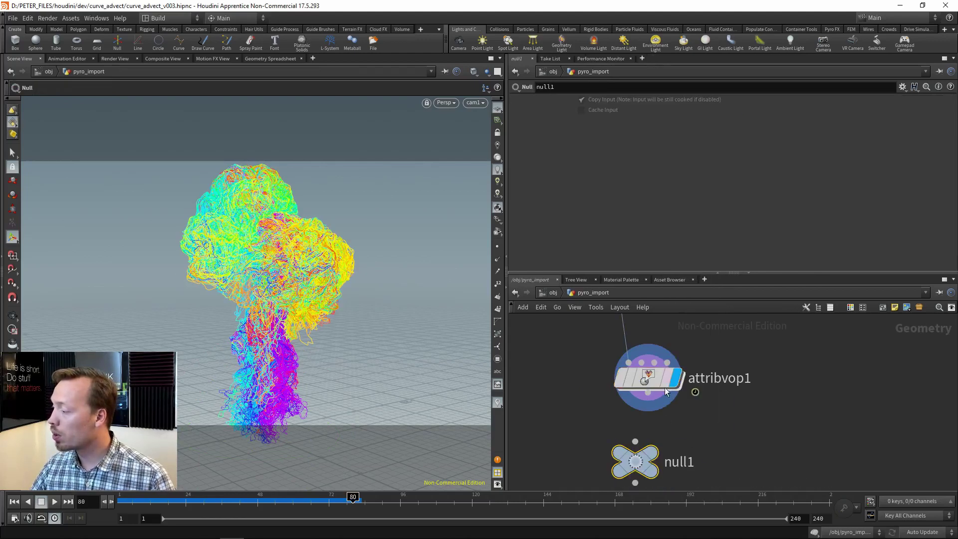
left_click(648, 394)
left_click(635, 442)
Rename the new null OUT and make it the displayed node
key("F2")
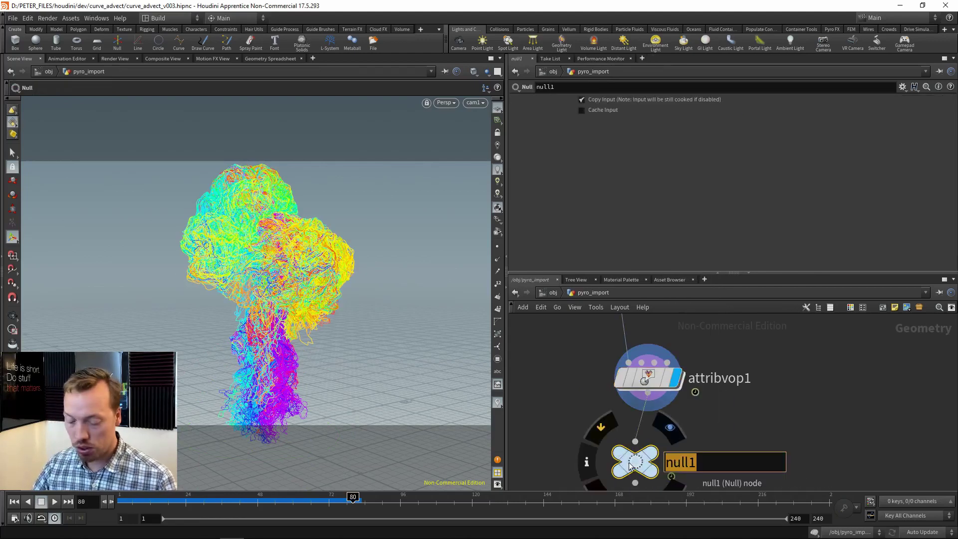
type("OUT")
key("Return")
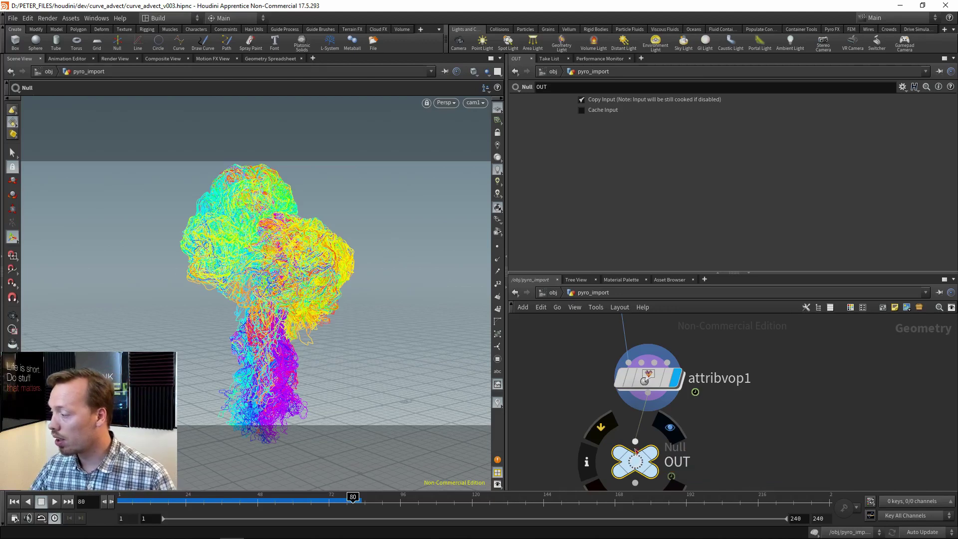
left_click(649, 455)
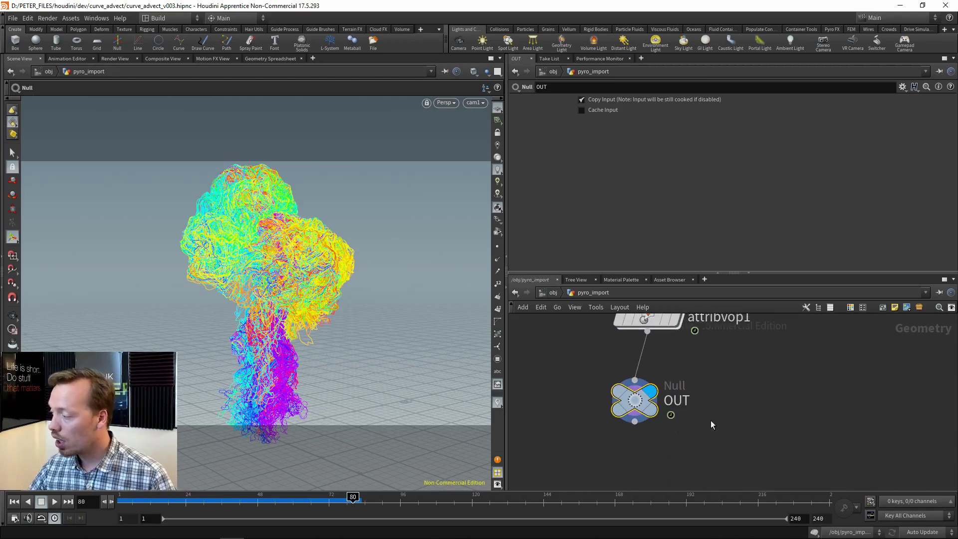
Back at object level, turn off the display of pyro_import
key("u")
scroll(571, 398, "up", 3)
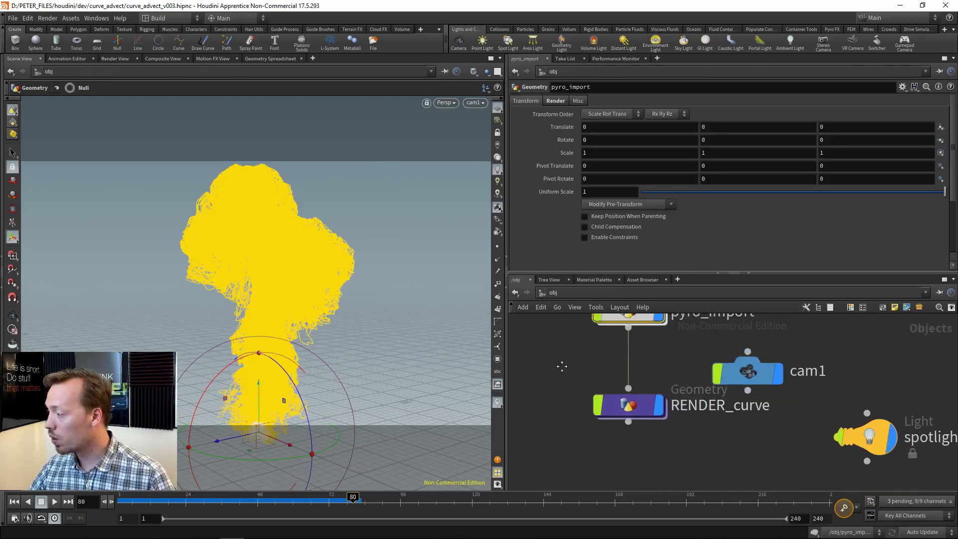
scroll(608, 441, "down", 4)
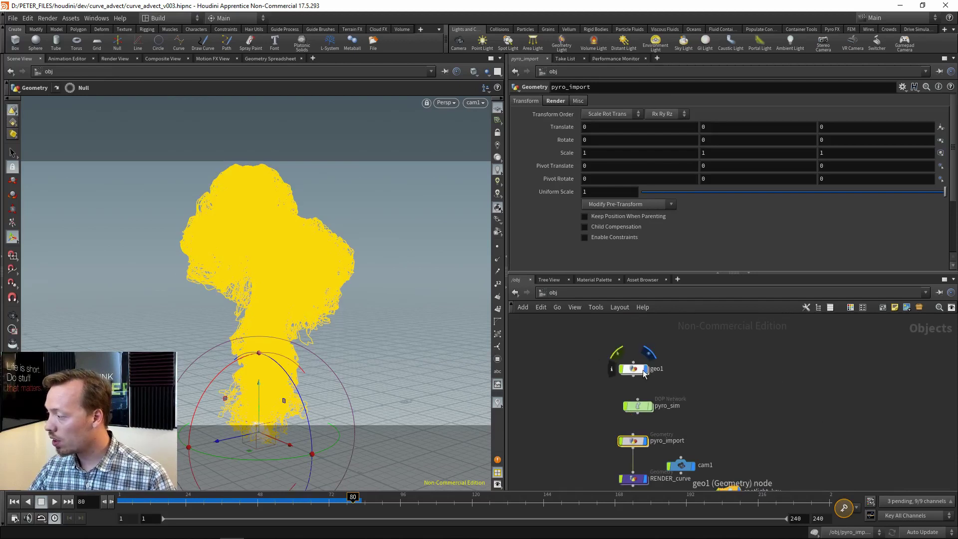
left_click(648, 443)
scroll(571, 389, "up", 5)
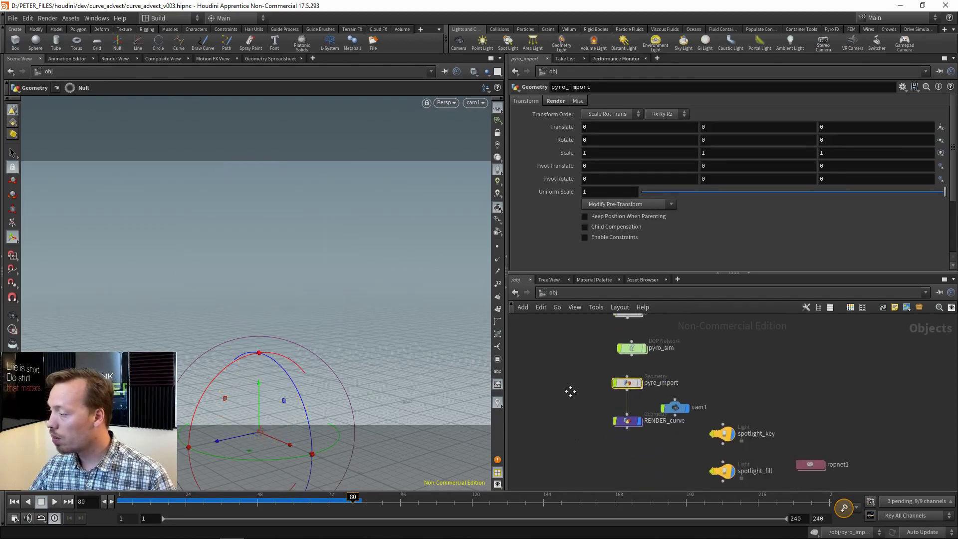
Enter RENDER_curve and examine the merged curves up close, with point display temporarily switched on
left_click_drag(656, 428, 612, 384)
key("Return")
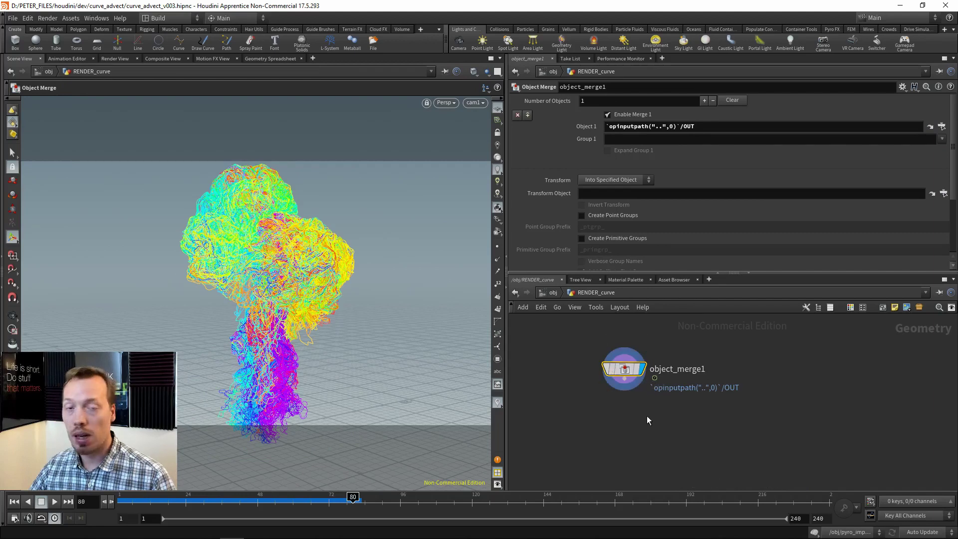
middle_click(624, 369)
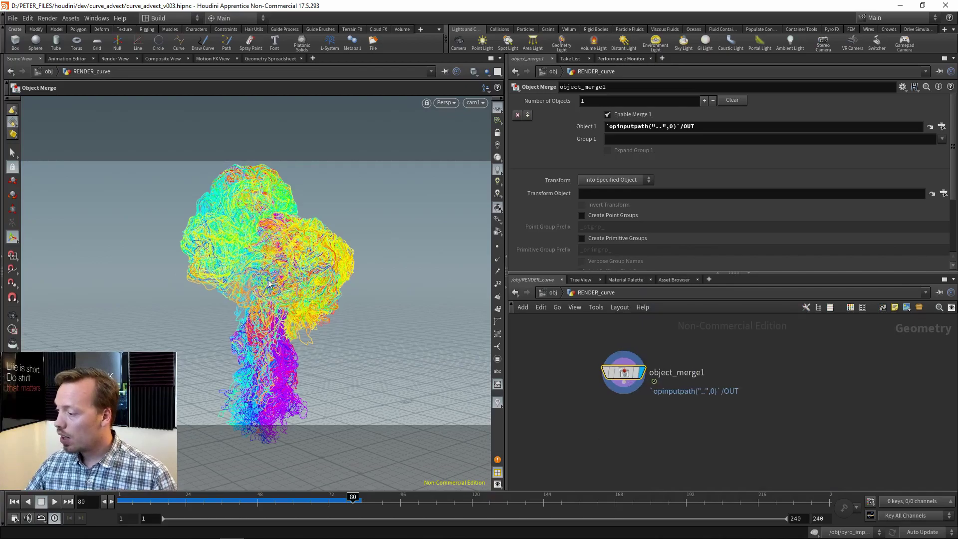
right_click_drag(307, 303, 533, 240, "alt")
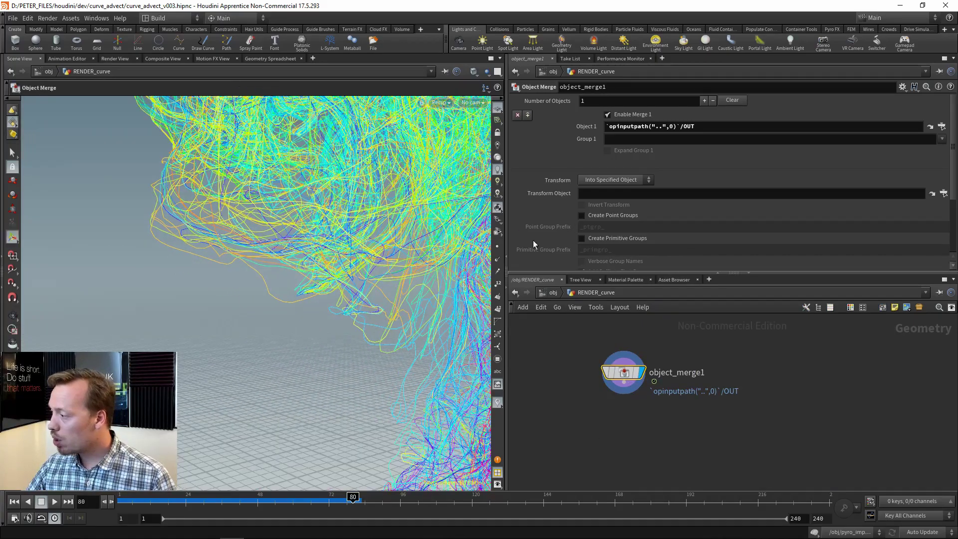
left_click(499, 246)
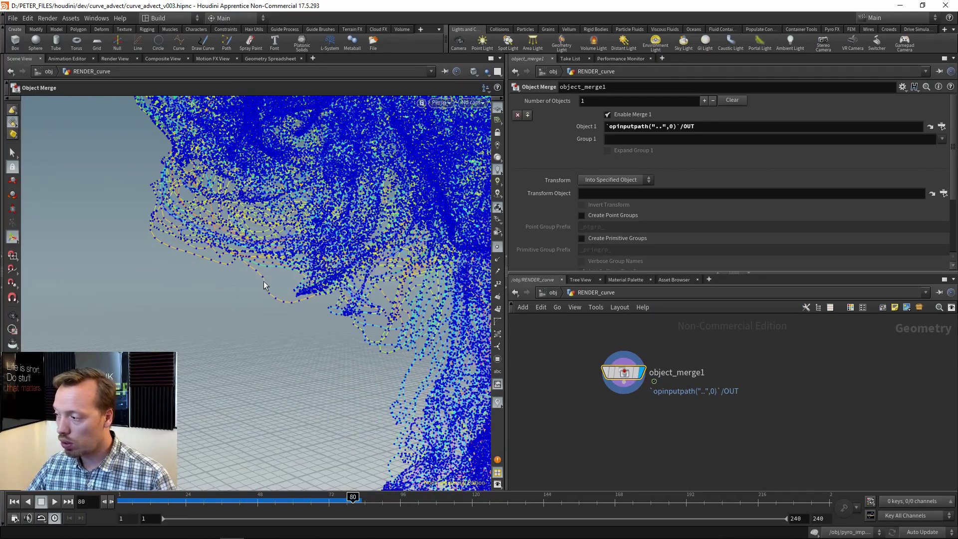
left_click_drag(348, 306, 364, 336, "alt")
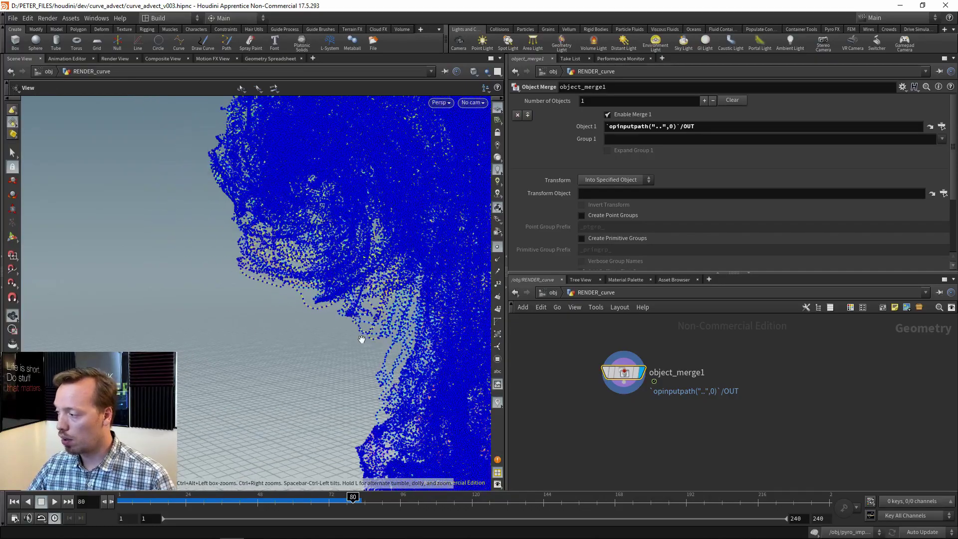
left_click(498, 248)
right_click_drag(410, 299, 293, 177, "alt")
left_click_drag(292, 178, 267, 185)
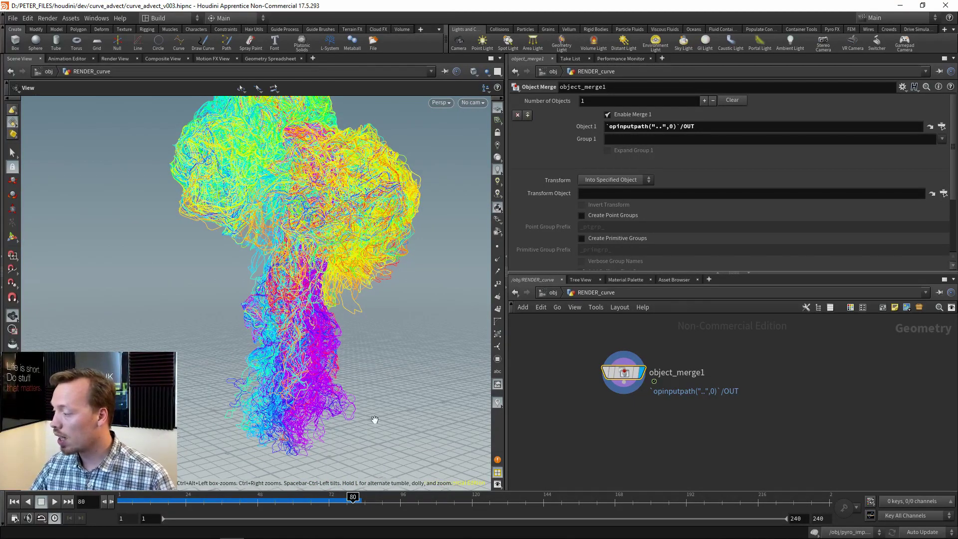
In pyro_import, move OUT lower and insert an Attribute Wrangle between attribvop1 and OUT
key("u")
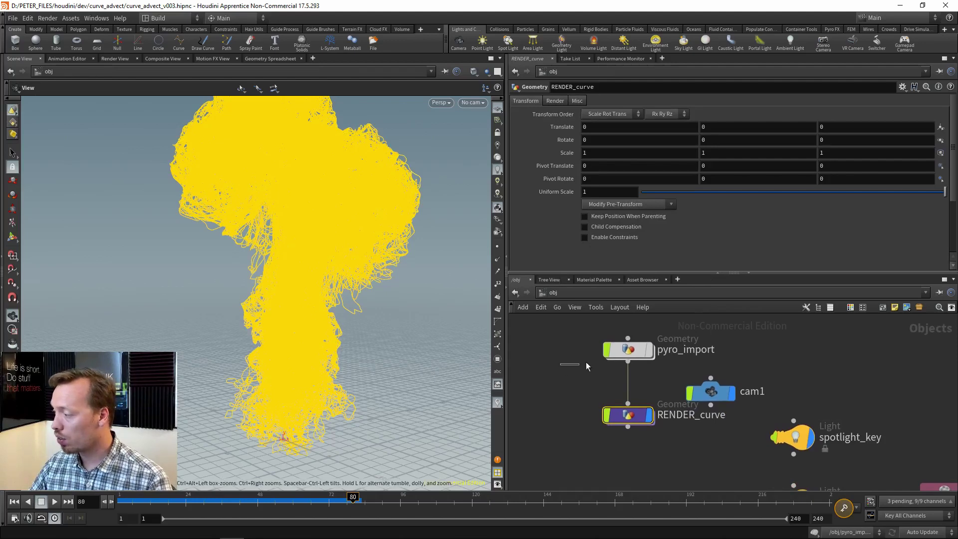
double_click(628, 349)
scroll(707, 358, "down", 3)
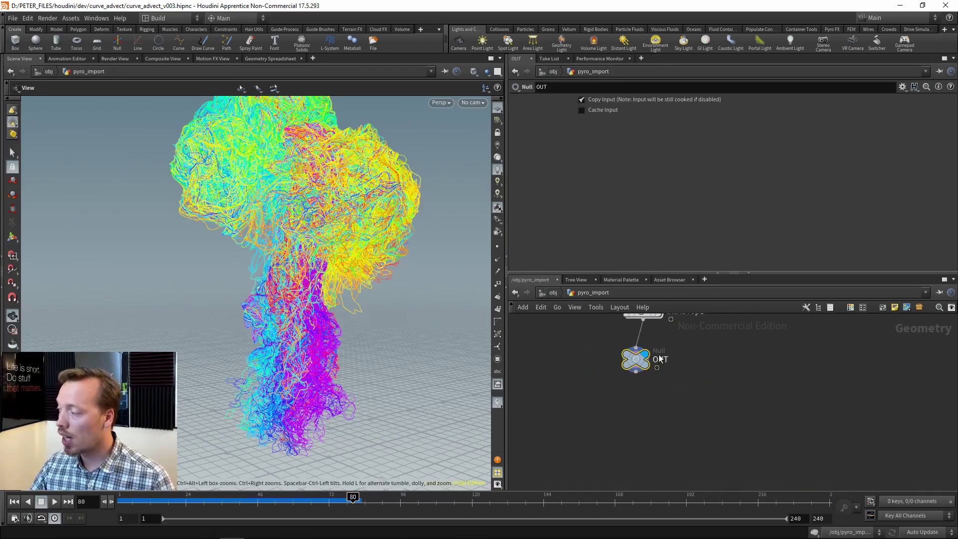
left_click_drag(637, 359, 647, 415)
key("Tab")
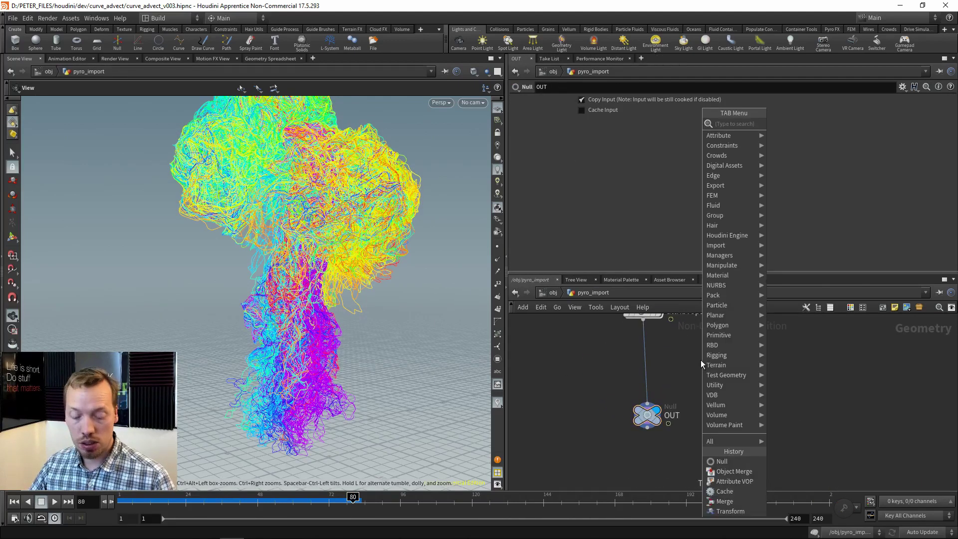
type("aw")
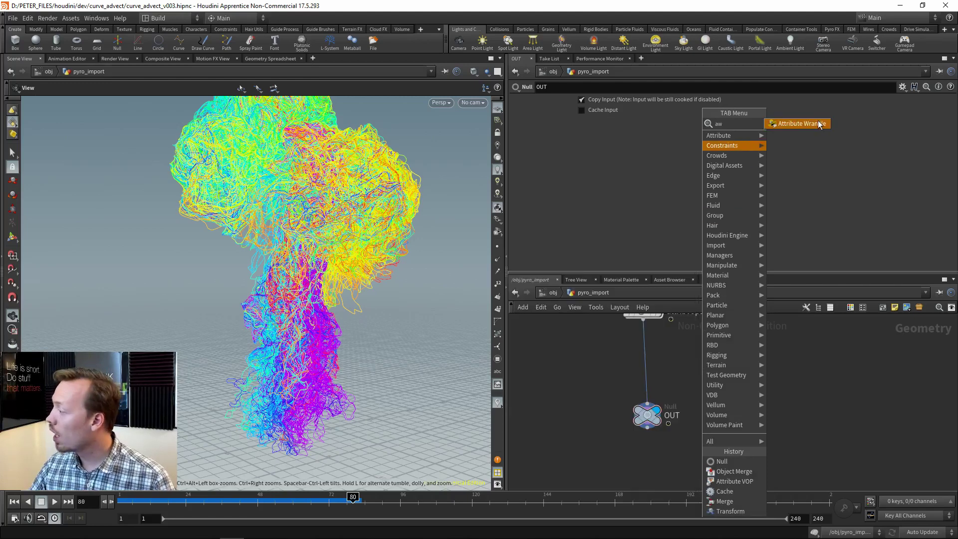
left_click(798, 124)
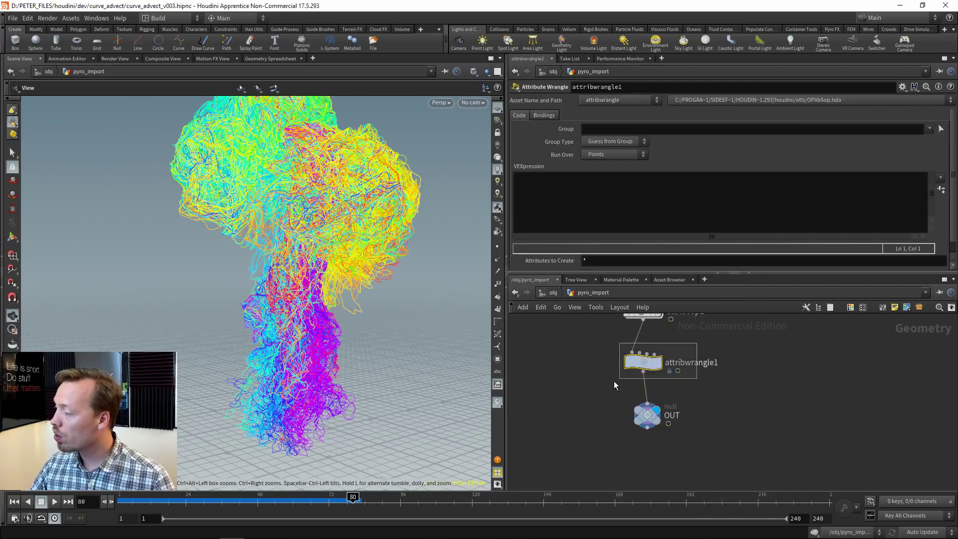
left_click(614, 381)
Enter the wrangle expression f@width=0.01; to give the curve points a render width
type("@")
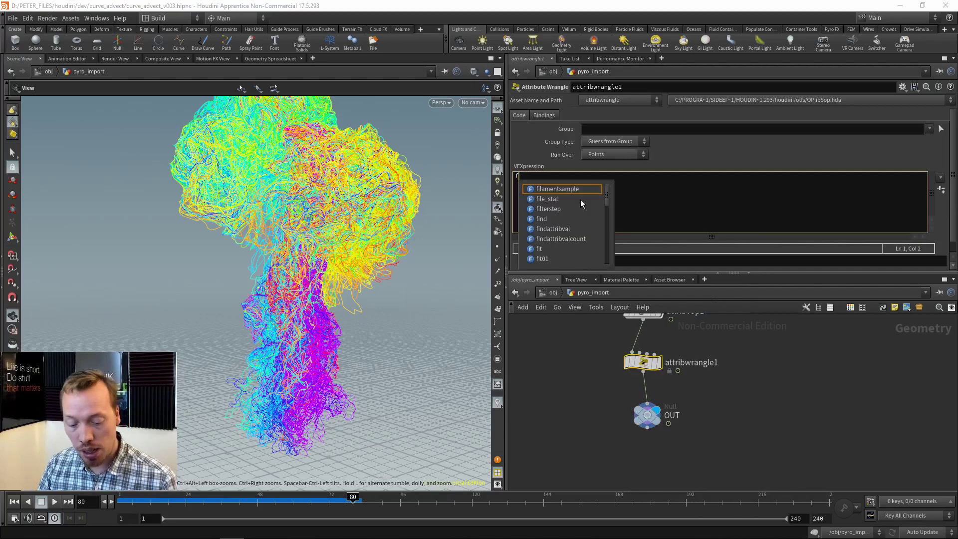
key("Escape")
type("width")
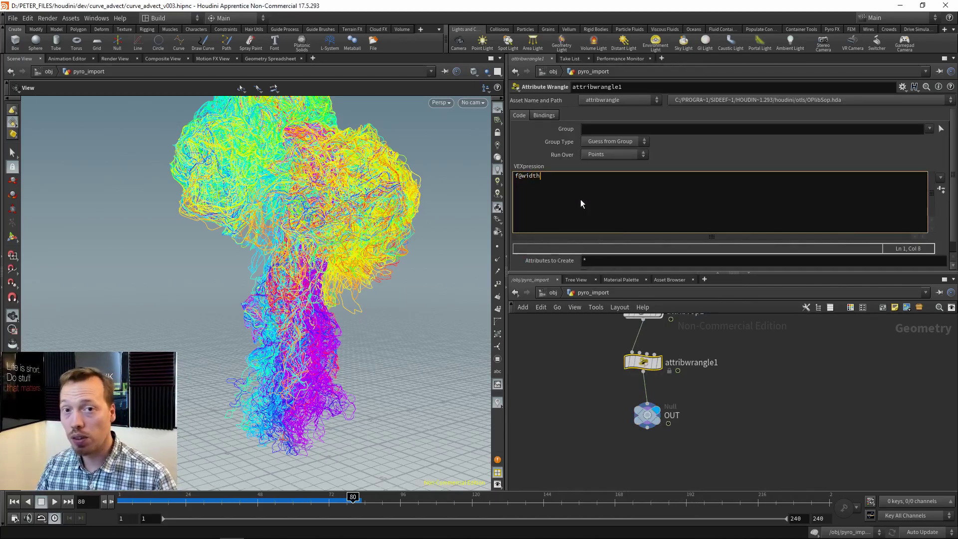
type("=")
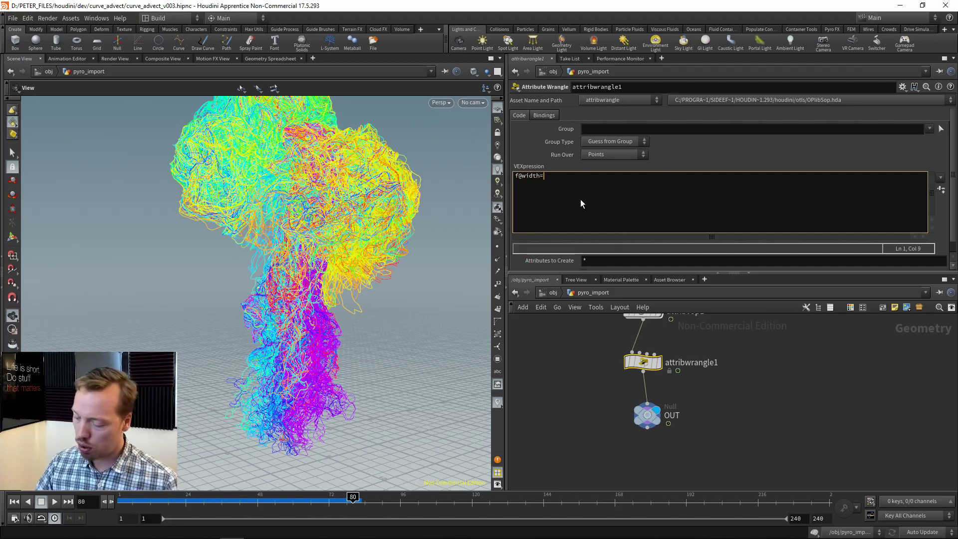
type("0.01")
key("Return")
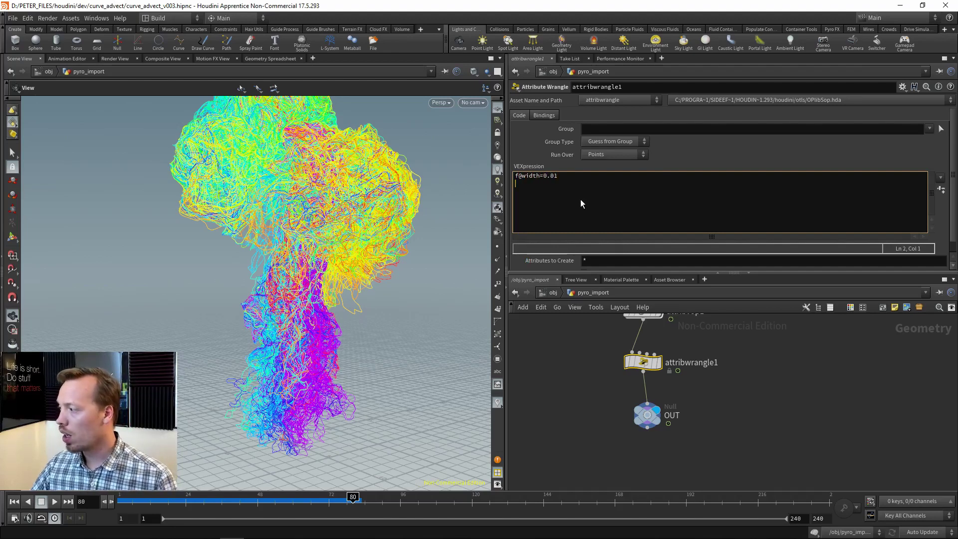
key("BackSpace")
type(";")
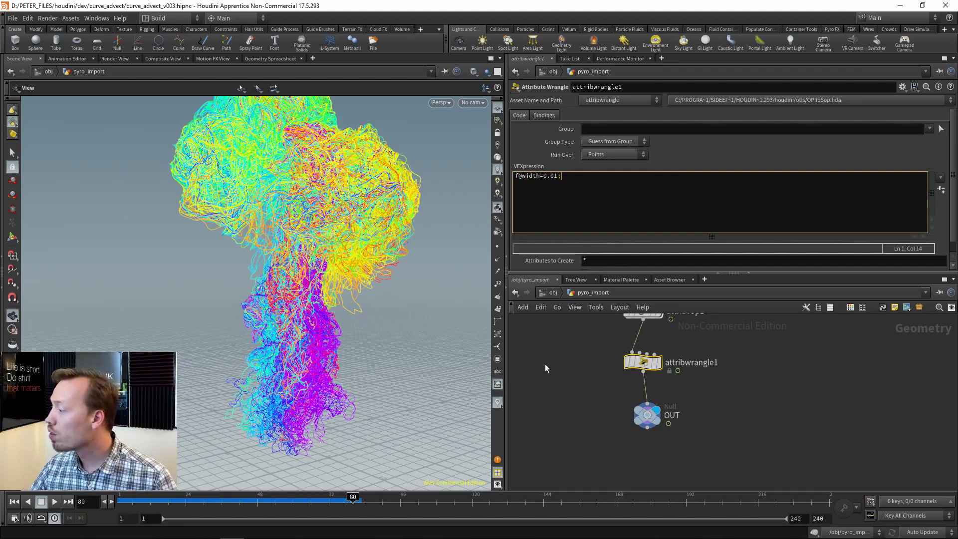
left_click_drag(560, 176, 554, 176)
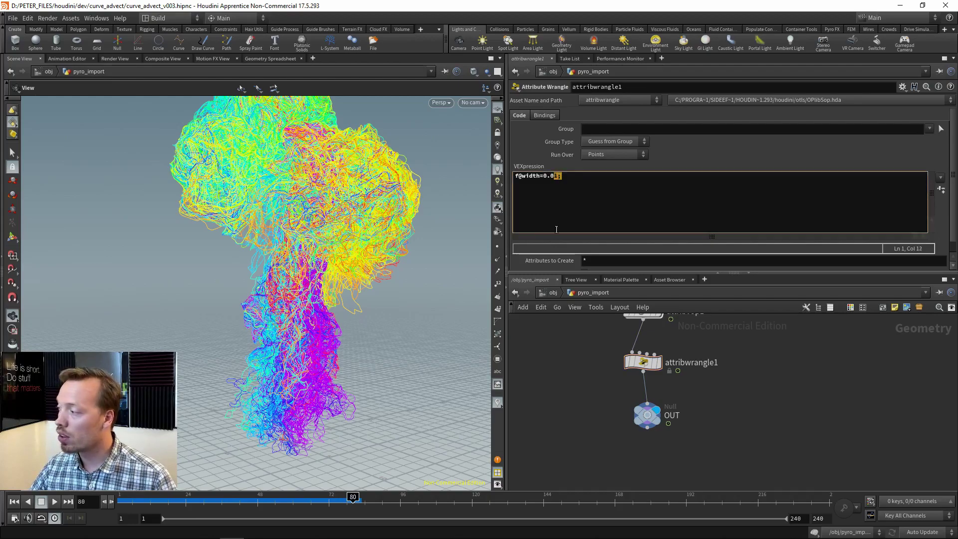
Look over the curves from several angles and return the viewport to the cam1 view
middle_click_drag(262, 395, 209, 323)
scroll(208, 323, "up", 3)
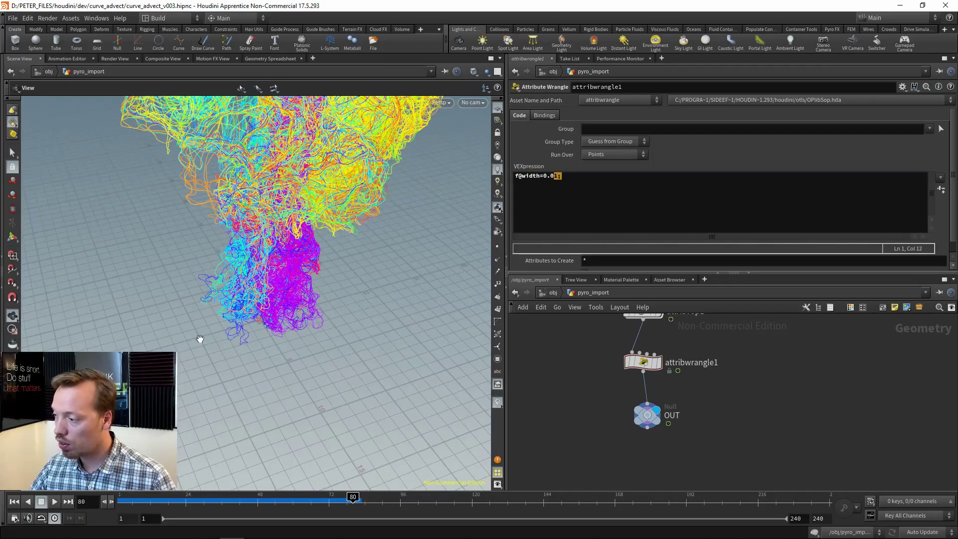
left_click_drag(279, 370, 229, 159)
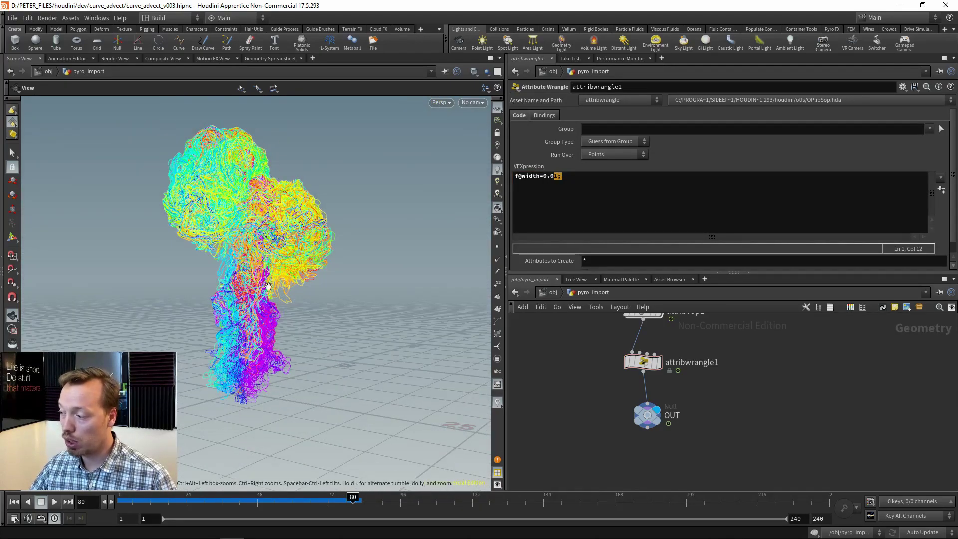
right_click_drag(267, 343, 208, 323)
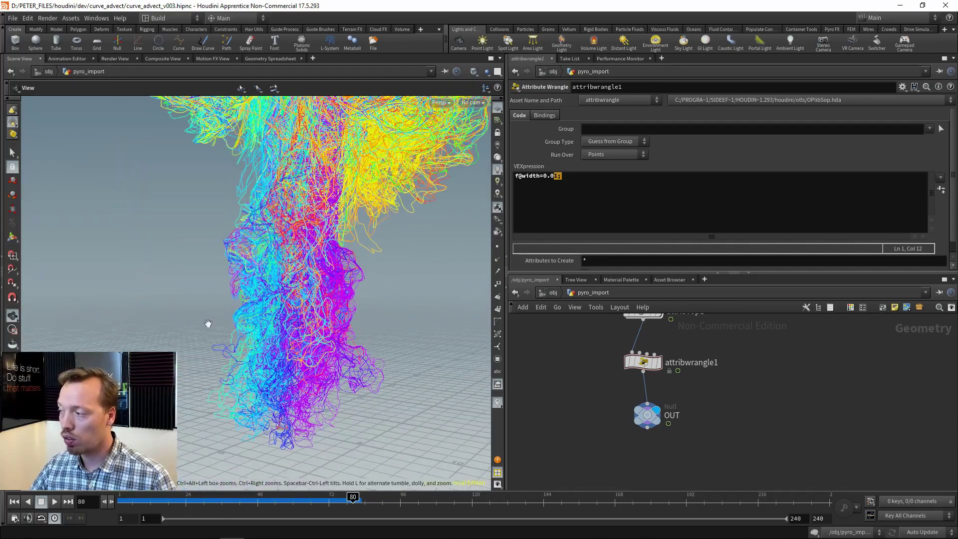
left_click(473, 103)
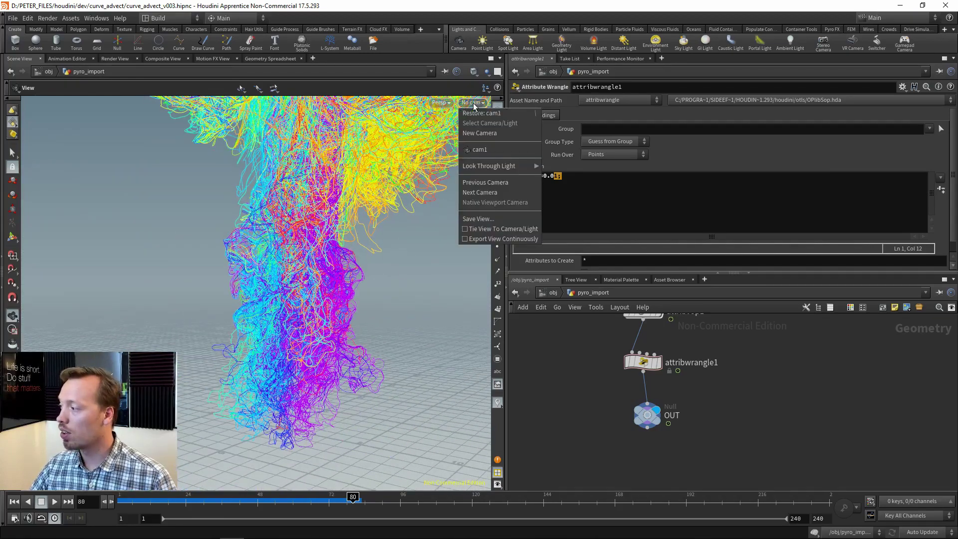
left_click(493, 150)
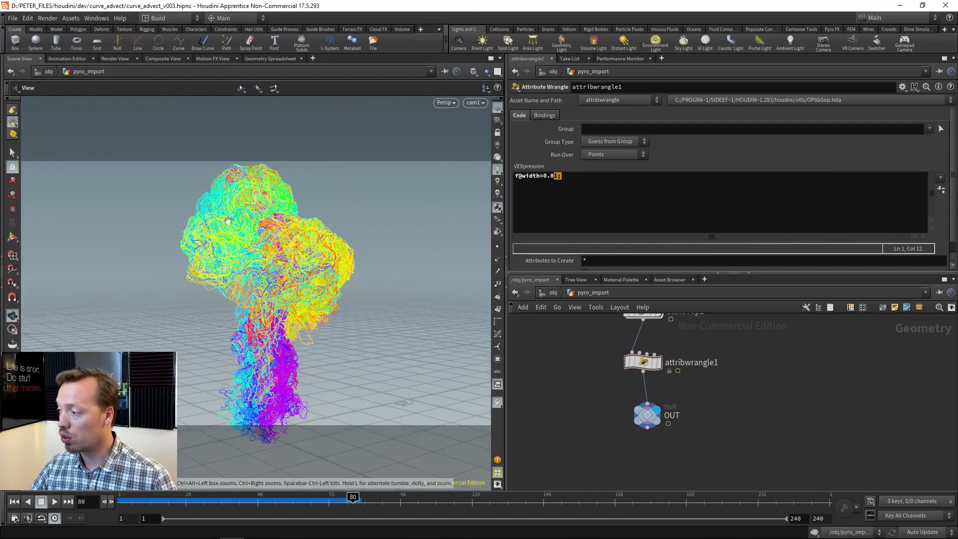
At object level, reposition the ropnet1 node below RENDER_curve
left_click(553, 292)
middle_click_drag(762, 405, 654, 319)
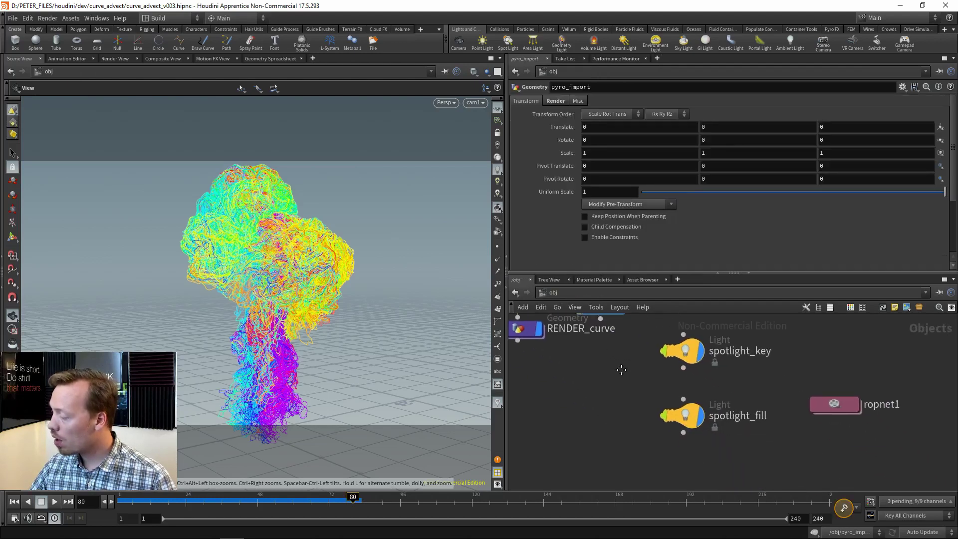
left_click_drag(591, 390, 538, 397)
key("l")
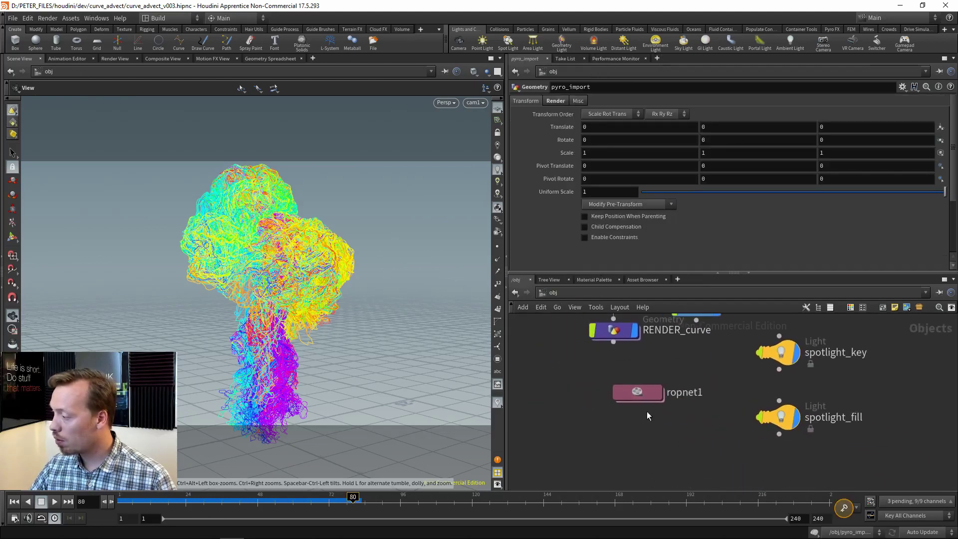
Open the mantra1 node inside ropnet1 and clear its Candidate Objects pattern
double_click(628, 402)
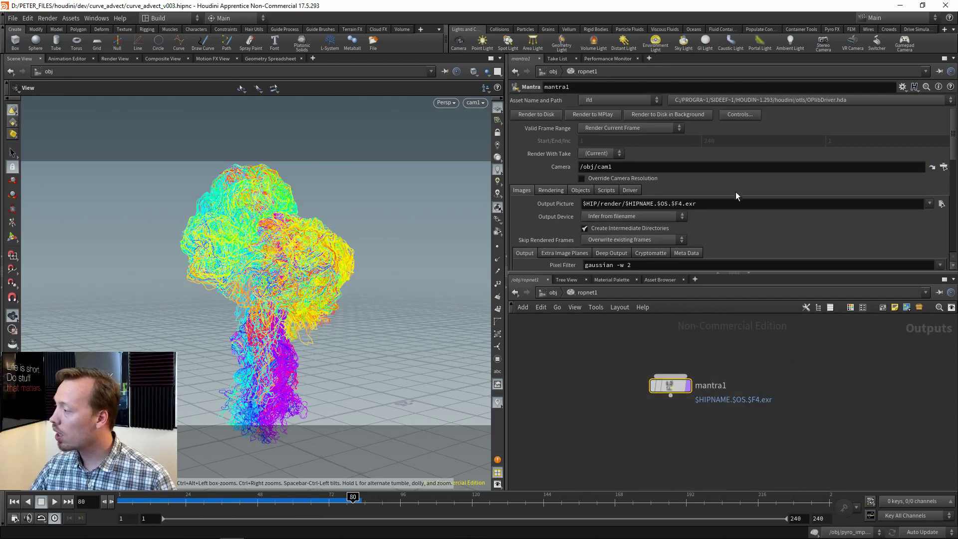
scroll(709, 179, "down", 3)
left_click(581, 125)
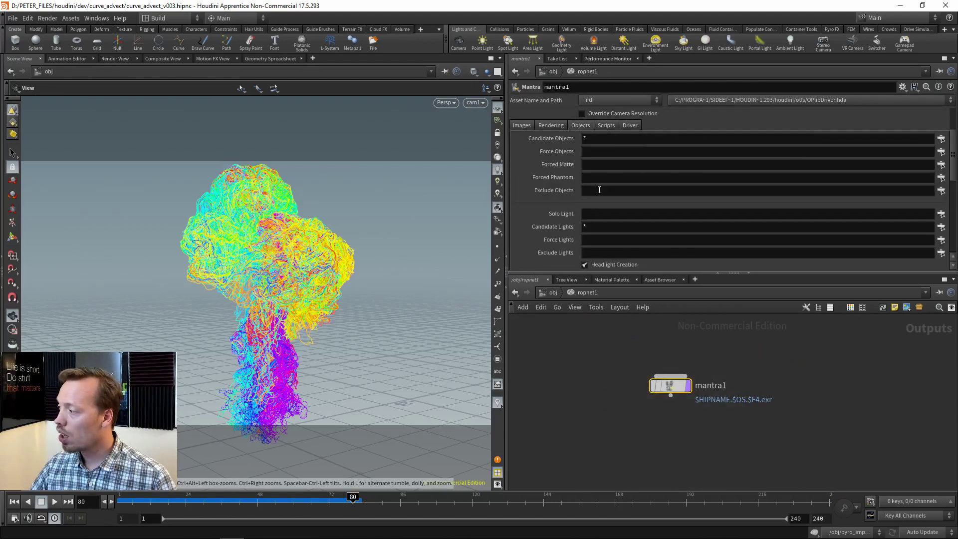
left_click(601, 140)
key("BackSpace")
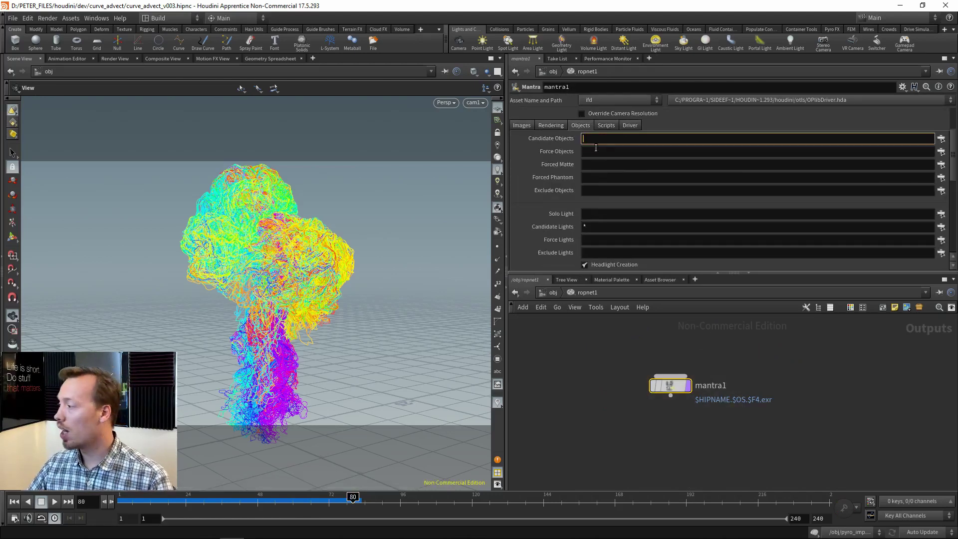
Choose RENDER_curve as mantra1's Force Objects and generalise the pattern to RENDER_*
left_click(759, 153)
left_click(941, 152)
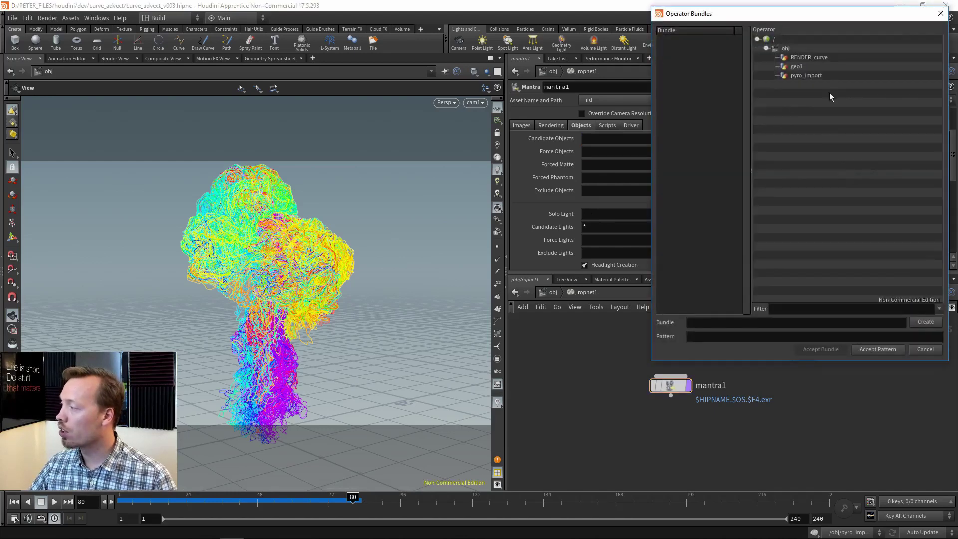
left_click_drag(794, 17, 530, 193)
left_click(563, 236)
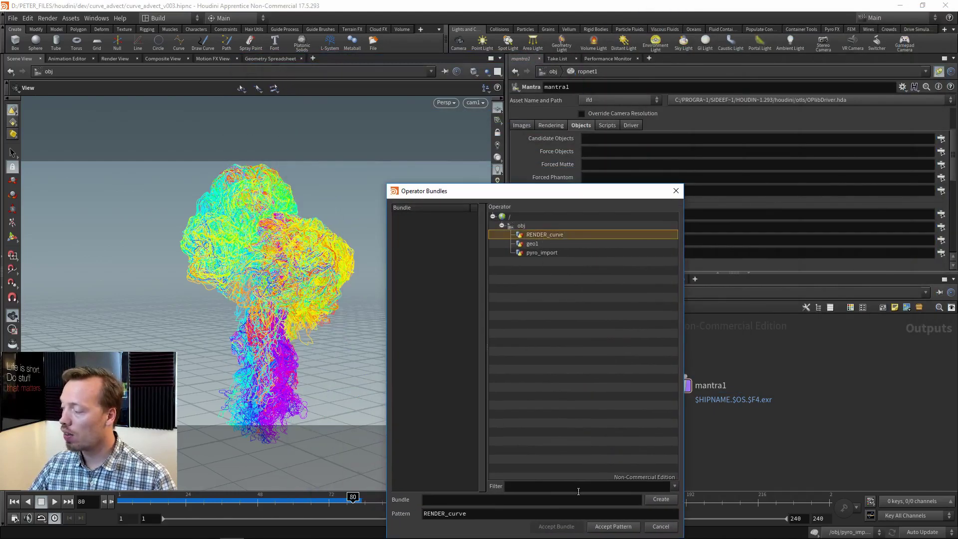
left_click(611, 528)
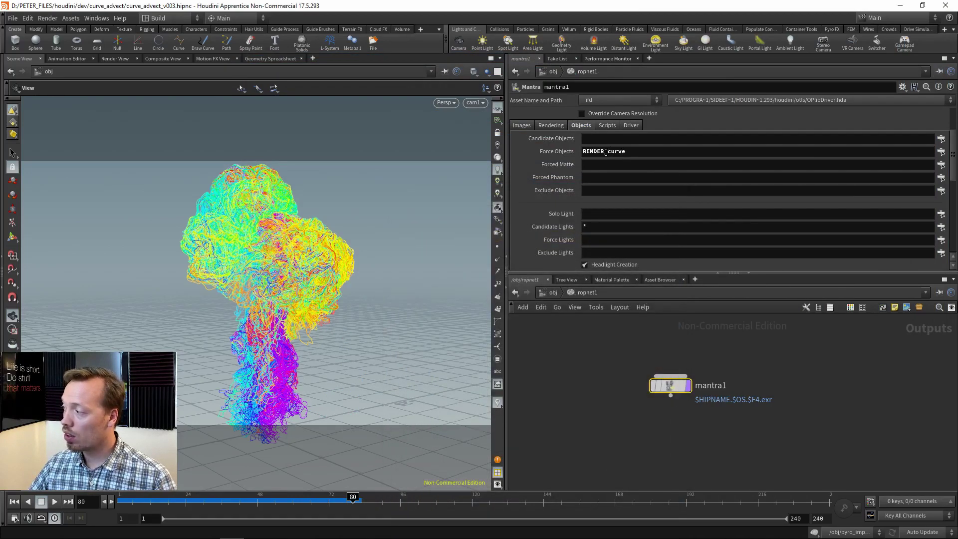
left_click_drag(605, 152, 654, 153)
type("*")
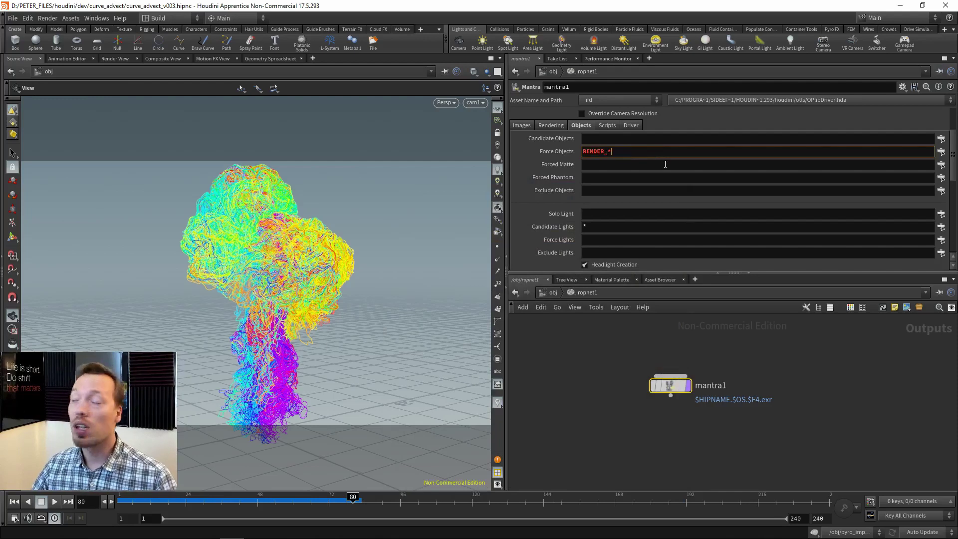
key("Return")
Clear mantra1's Candidate Lights and set Force Lights to spotlight_key and spotlight_fill
left_click(643, 226)
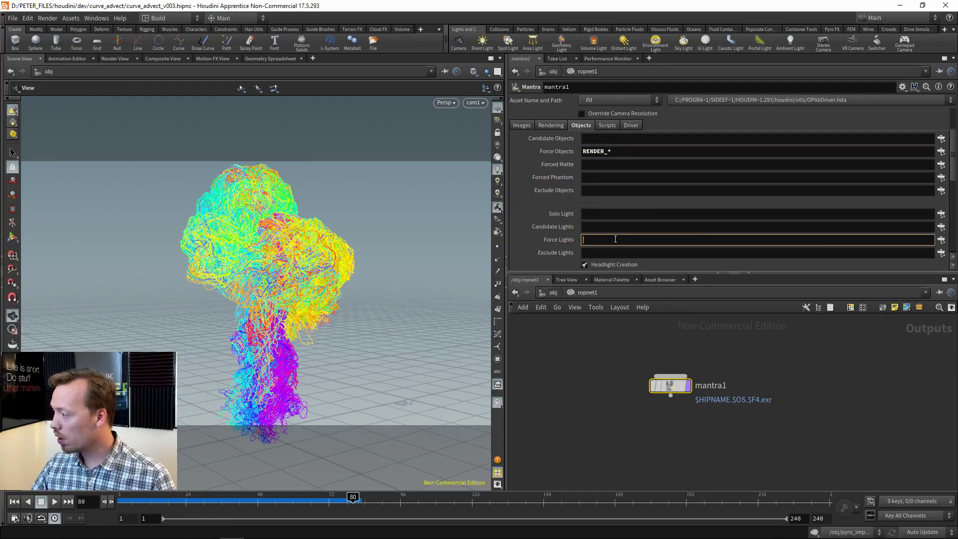
left_click(941, 240)
left_click(542, 234)
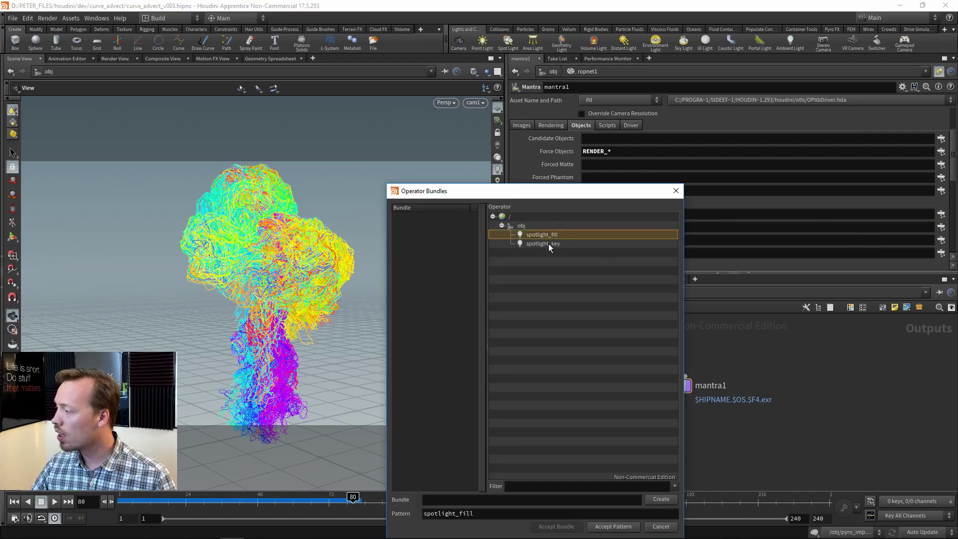
left_click(549, 243, "shift")
left_click(614, 527)
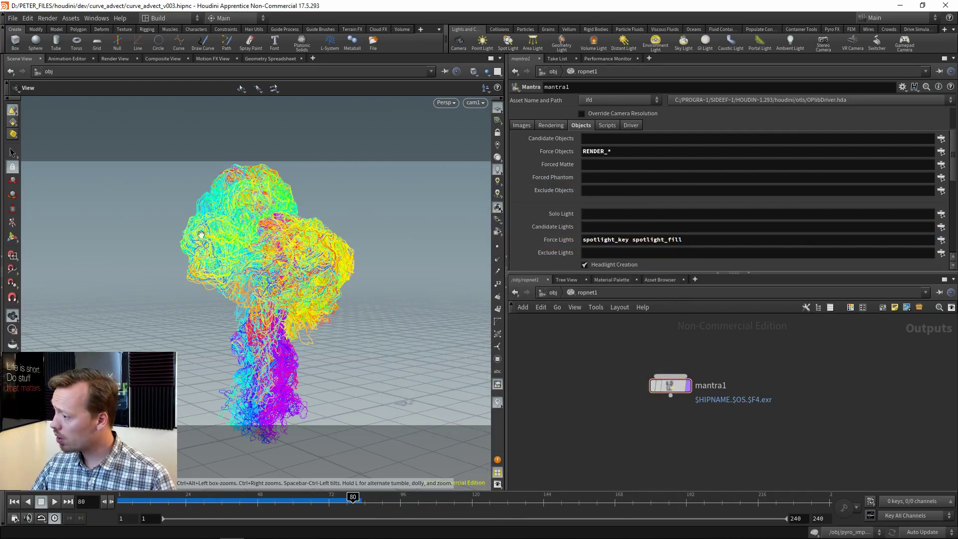
left_click_drag(730, 356, 606, 438)
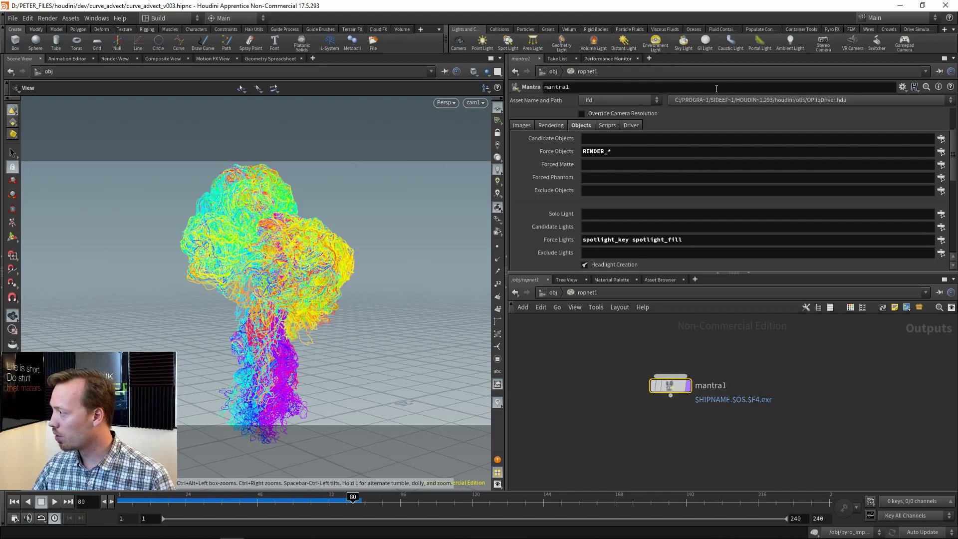
Open a floating Render View, render /obj/ropnet1/mantra1 through the ROP camera, and enlarge and reposition the window
left_click(97, 18)
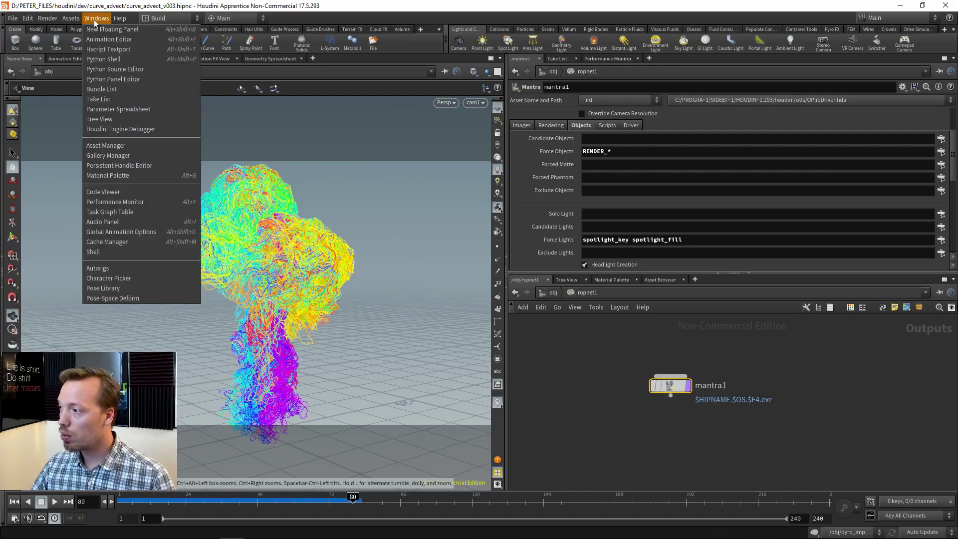
key("Escape")
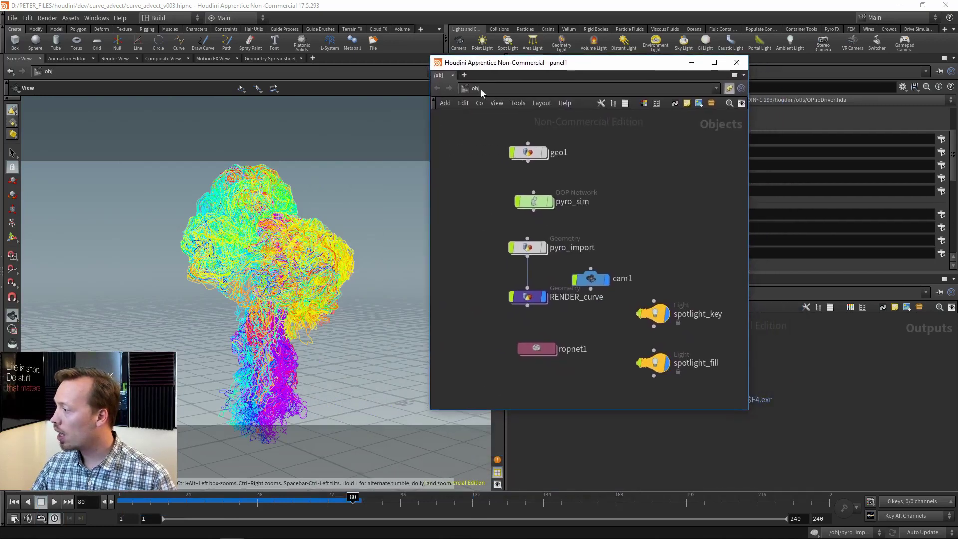
left_click(442, 78)
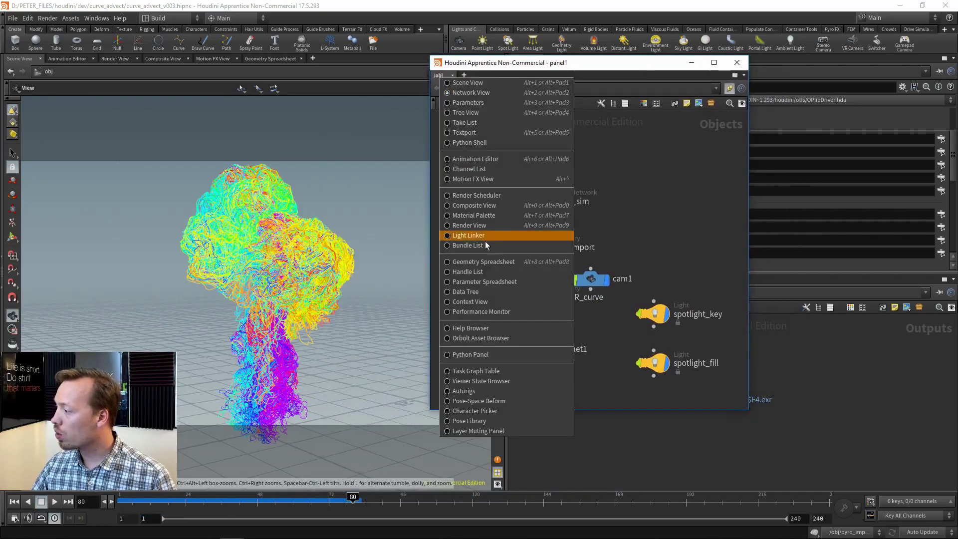
left_click(530, 229)
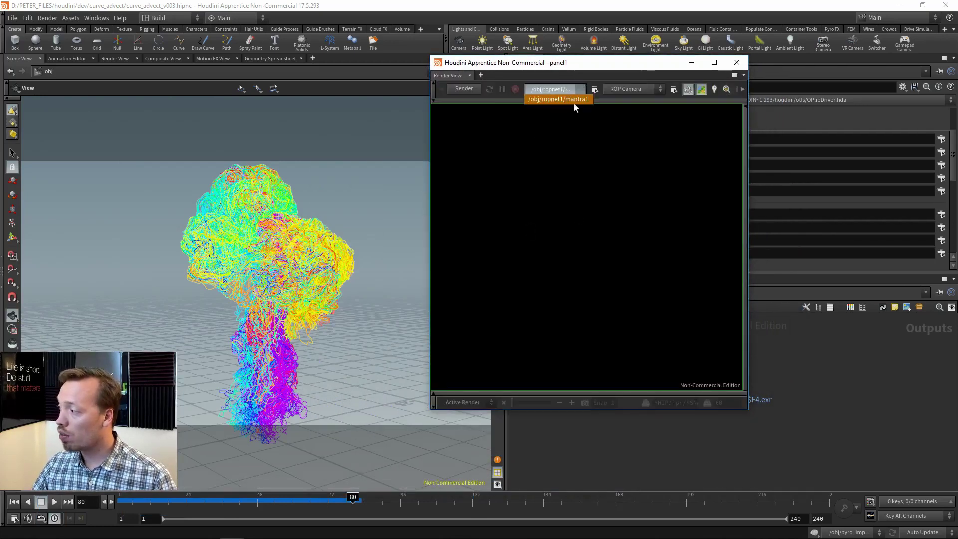
left_click(464, 88)
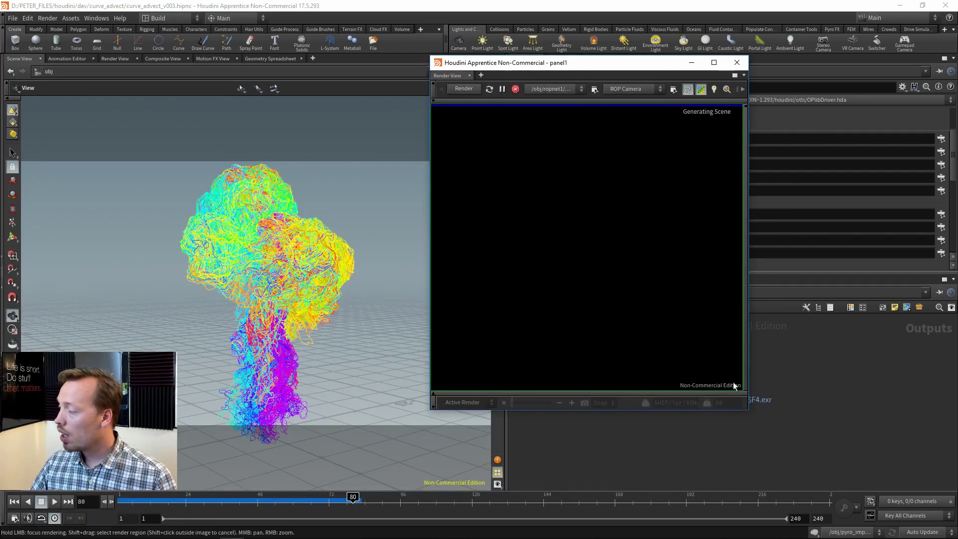
left_click_drag(747, 414, 934, 437)
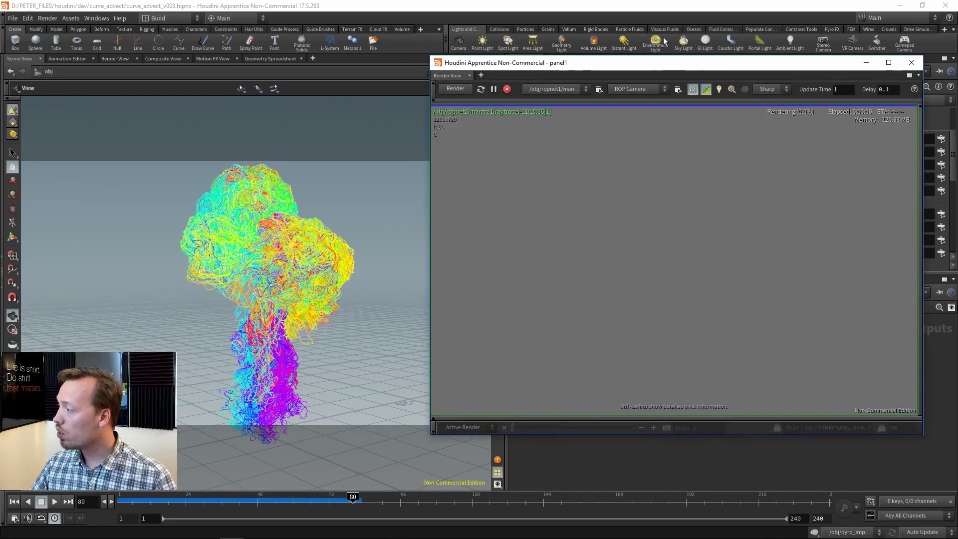
left_click_drag(657, 68, 675, 132)
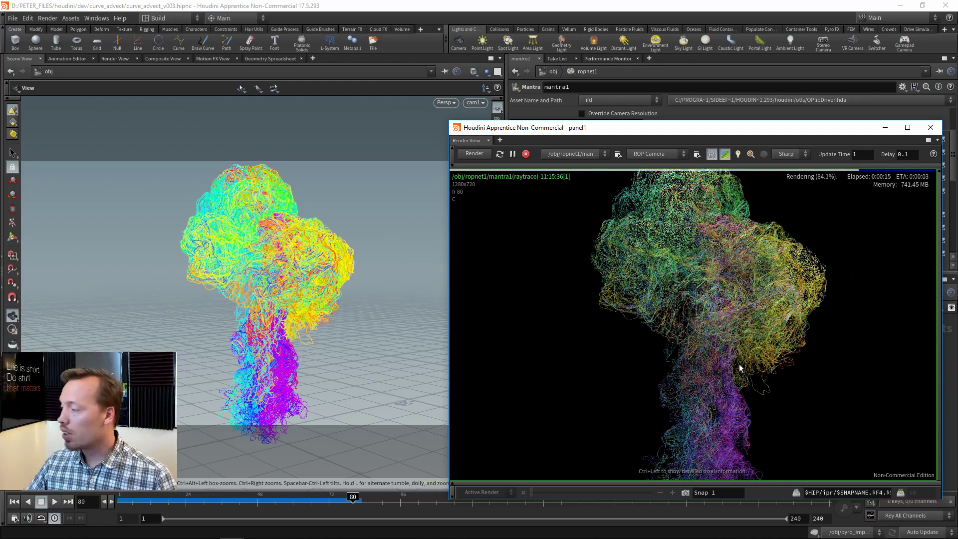
Inspect the rendered strands up close and mark a render region across the lower cloud and upper stem
scroll(783, 349, "up", 4)
middle_click_drag(793, 349, 669, 304)
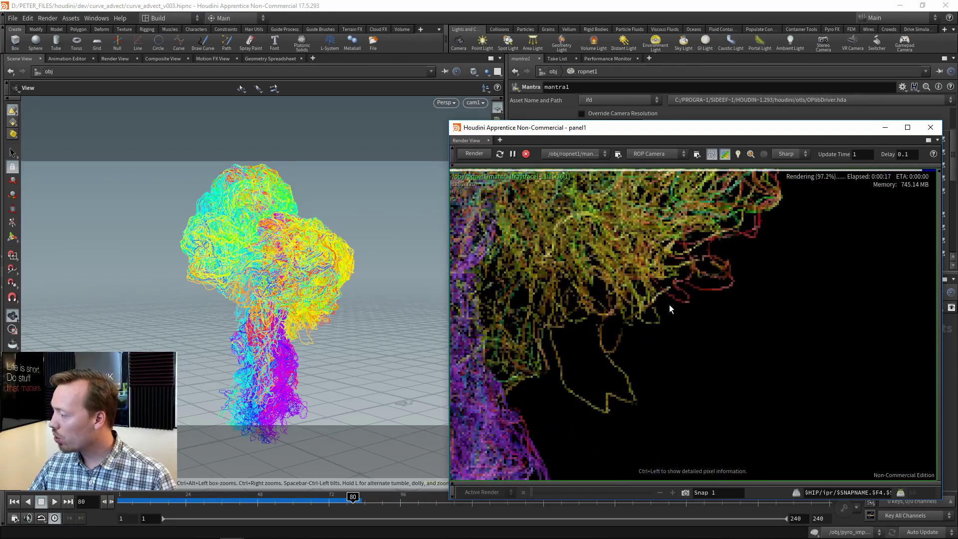
scroll(711, 293, "down", 1)
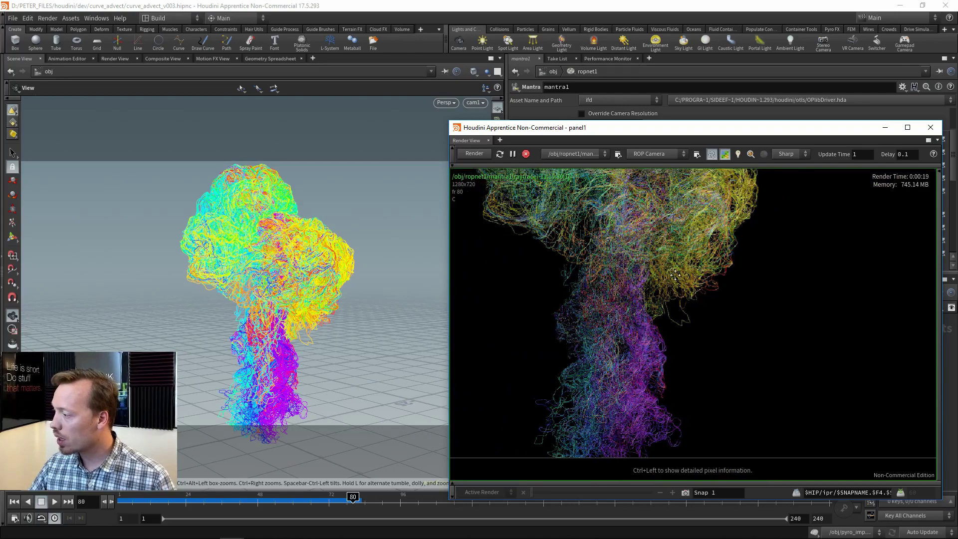
left_click_drag(534, 288, 803, 386)
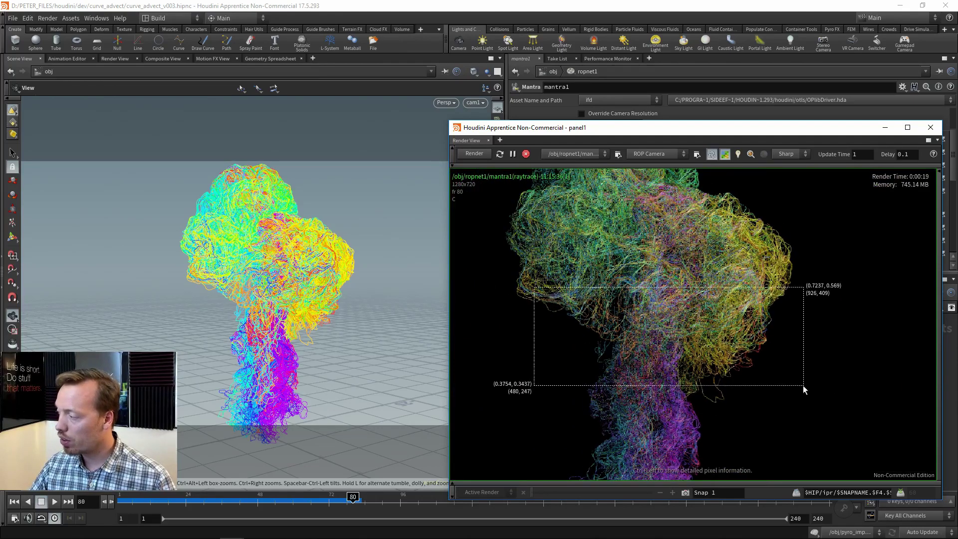
scroll(779, 352, "up", 2)
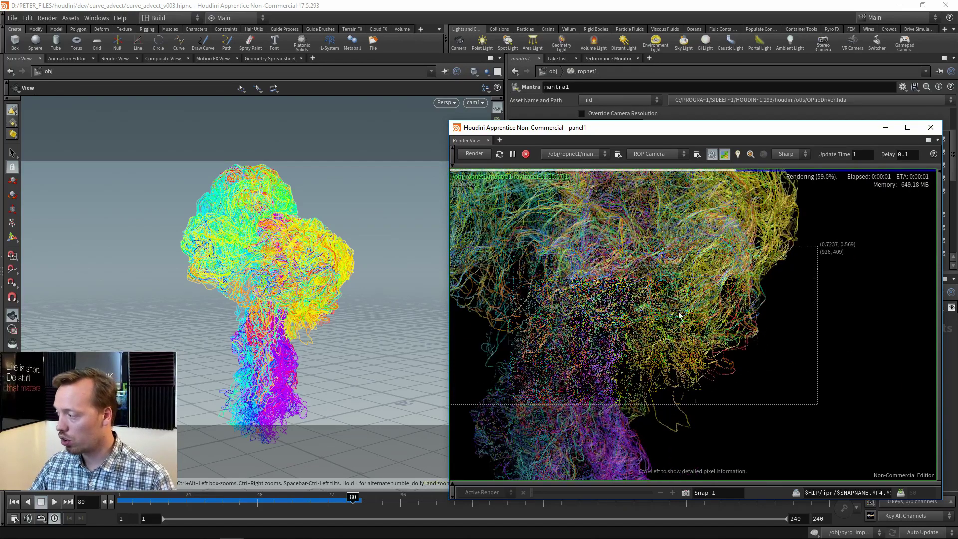
scroll(782, 357, "up", 2)
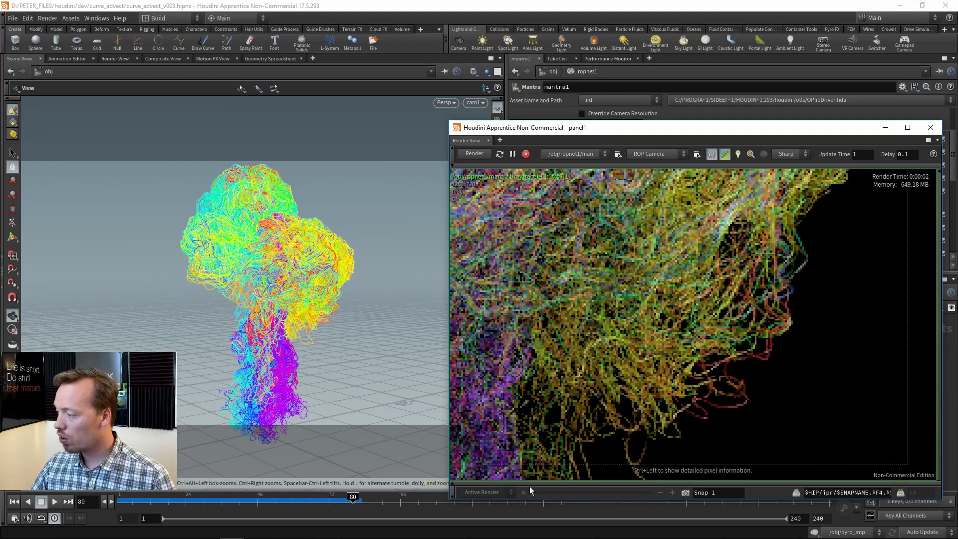
Show the render's alpha channel and examine the thin strands along the lower edge of the cloud
left_click(529, 485)
left_click(600, 479)
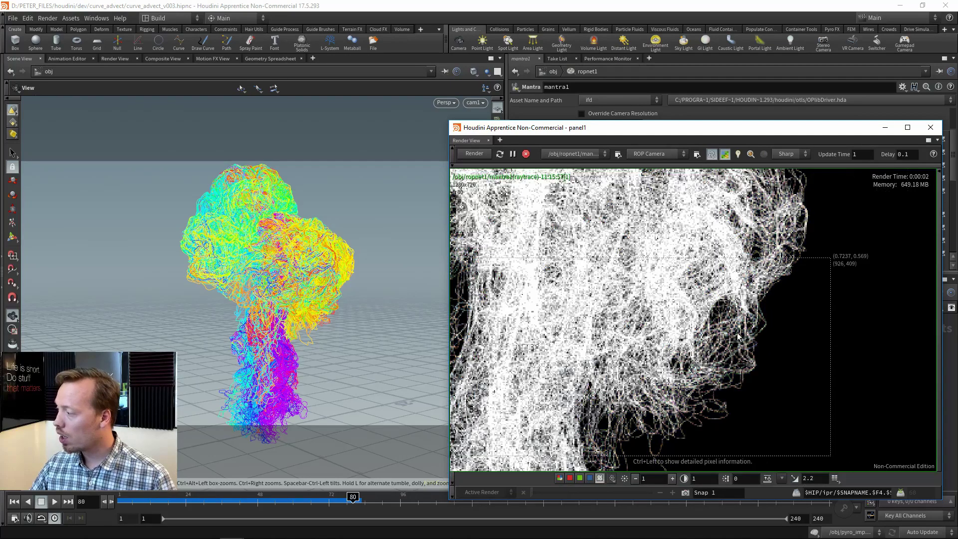
scroll(699, 394, "up", 1)
middle_click_drag(699, 393, 690, 299)
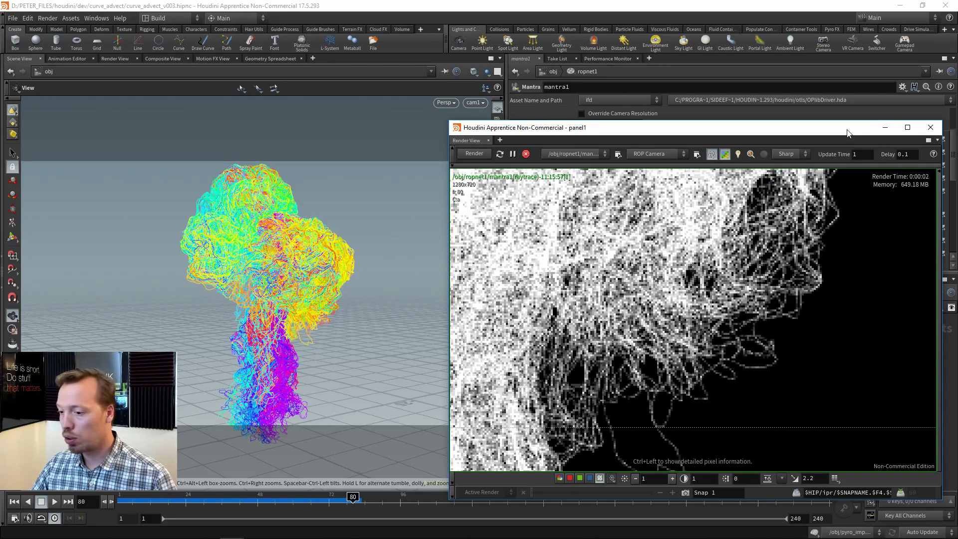
Reposition the floating Render View window, stop the active render, and minimise the window
left_click_drag(847, 133, 765, 112)
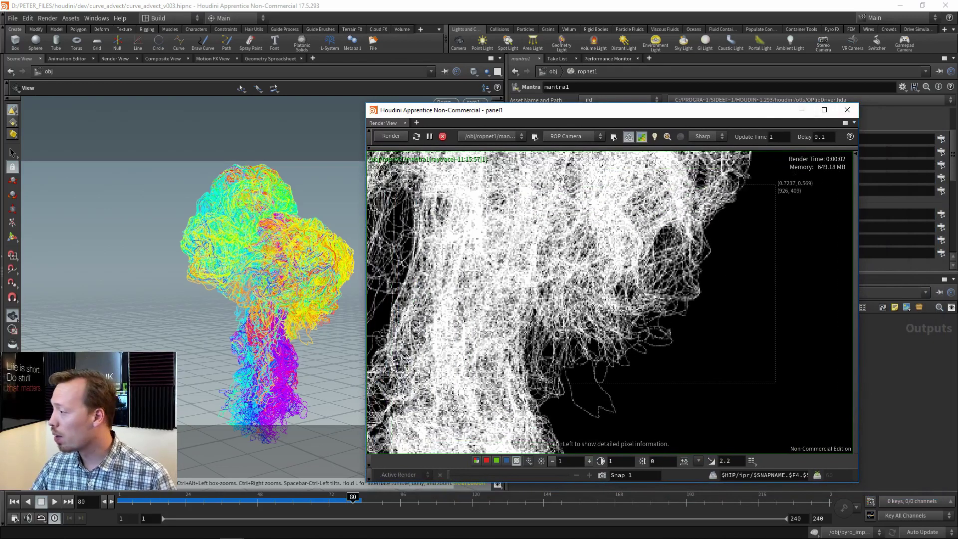
left_click(443, 136)
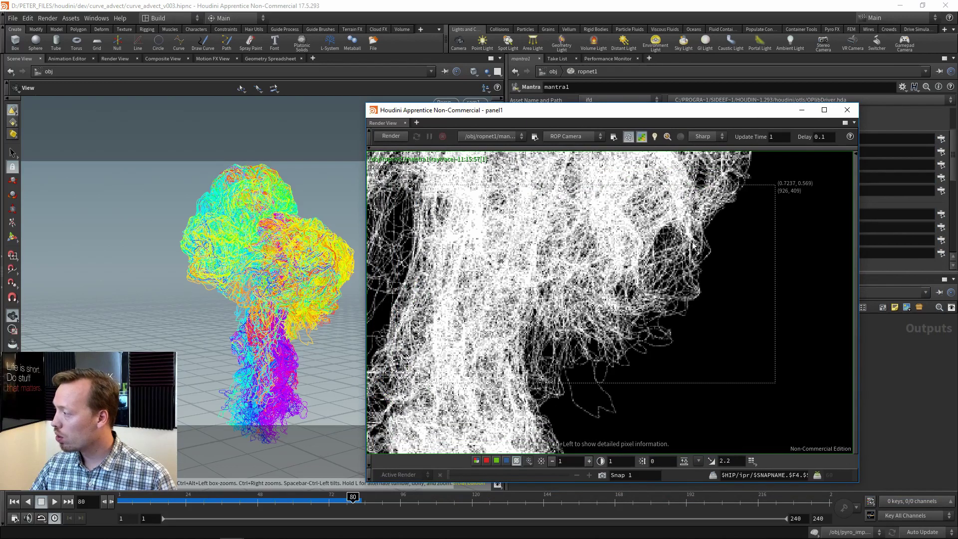
left_click(802, 110)
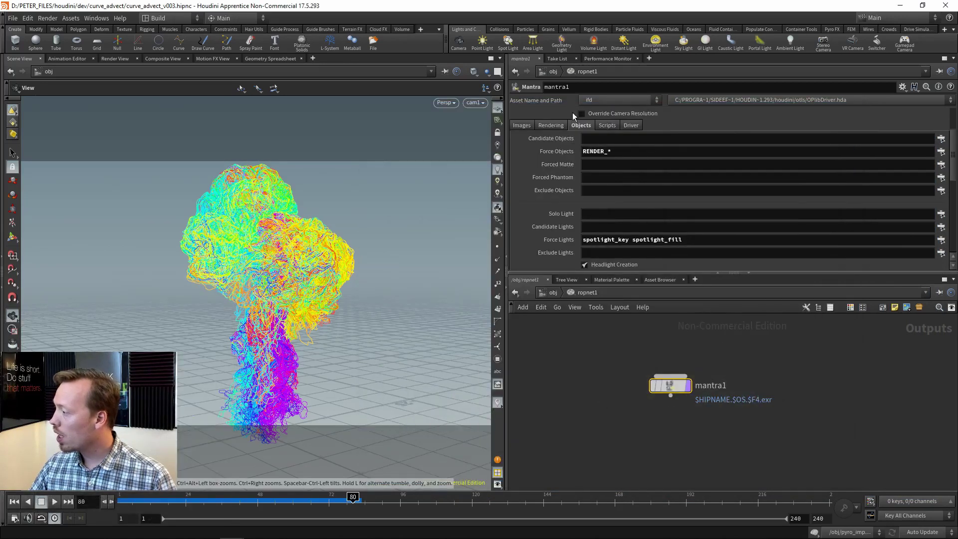
Set mantra1's Pixel Samples to 6 by 6
left_click(548, 126)
left_click(610, 186)
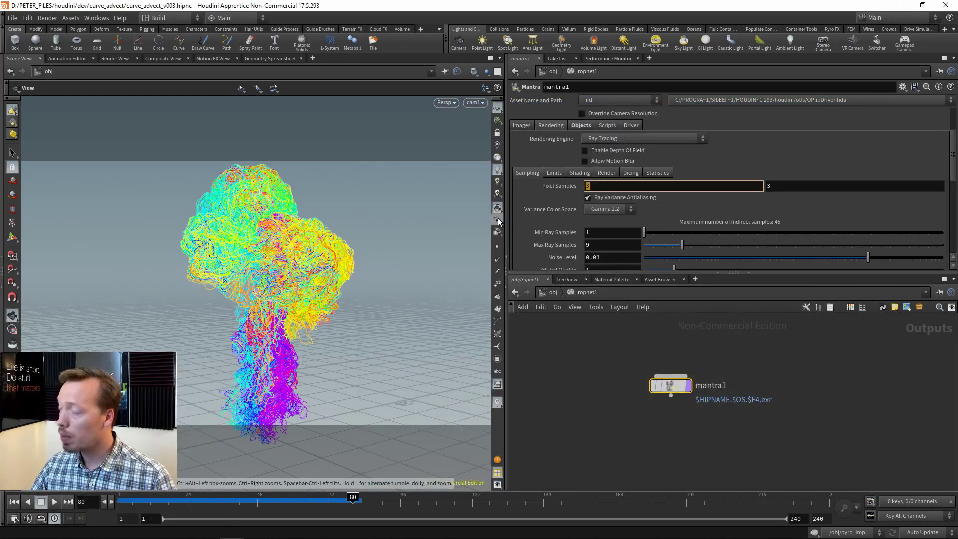
type("6")
key("Return")
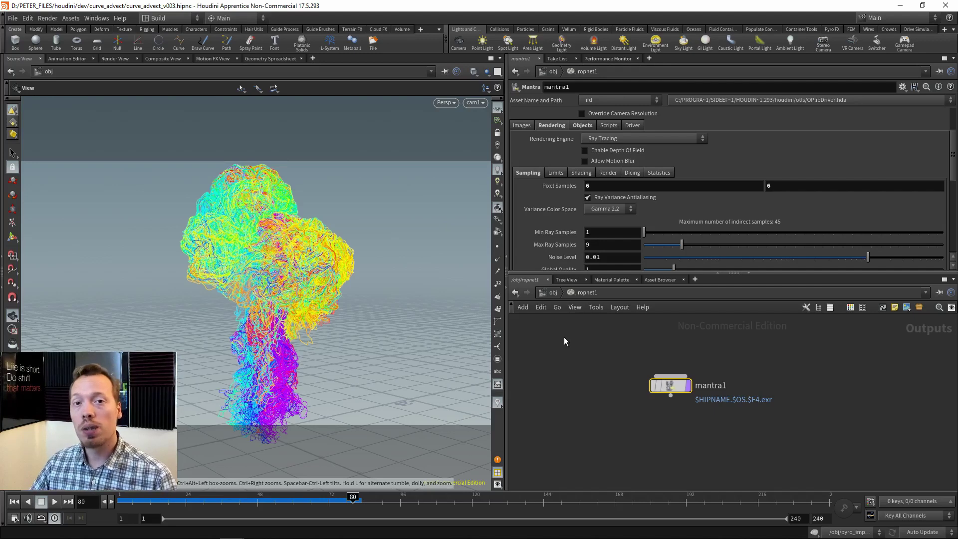
Return to object level, add a Material Network below ropnet1, and go inside it
key("h")
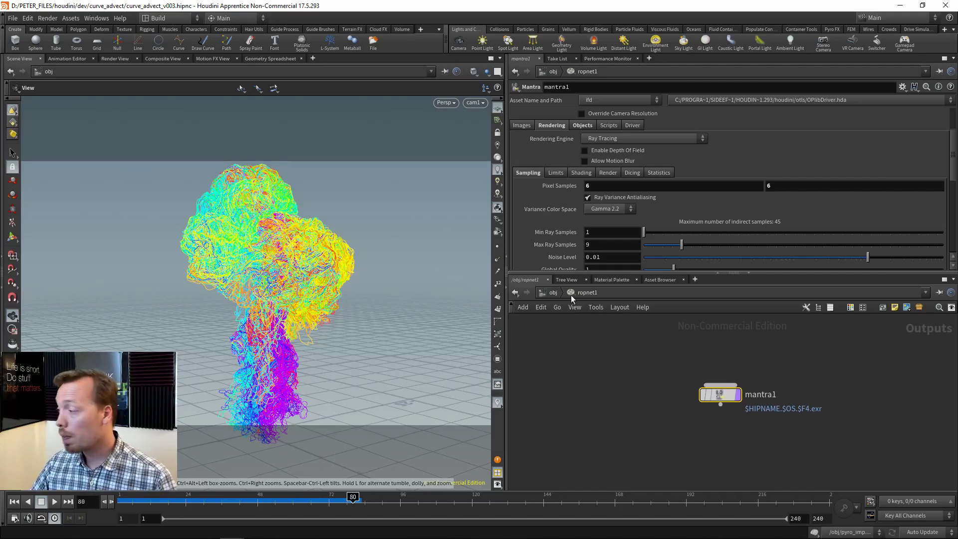
left_click(553, 294)
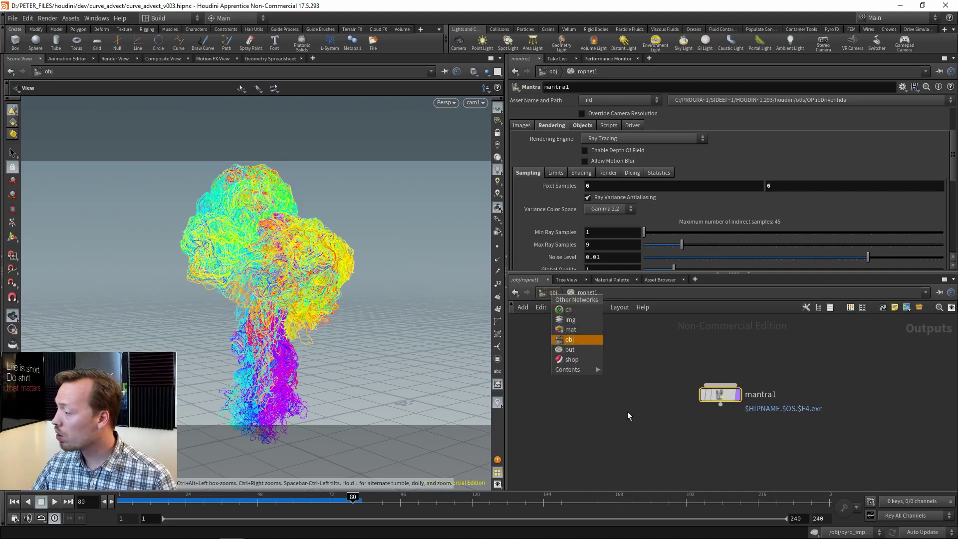
left_click(555, 293)
key("Tab")
type("m")
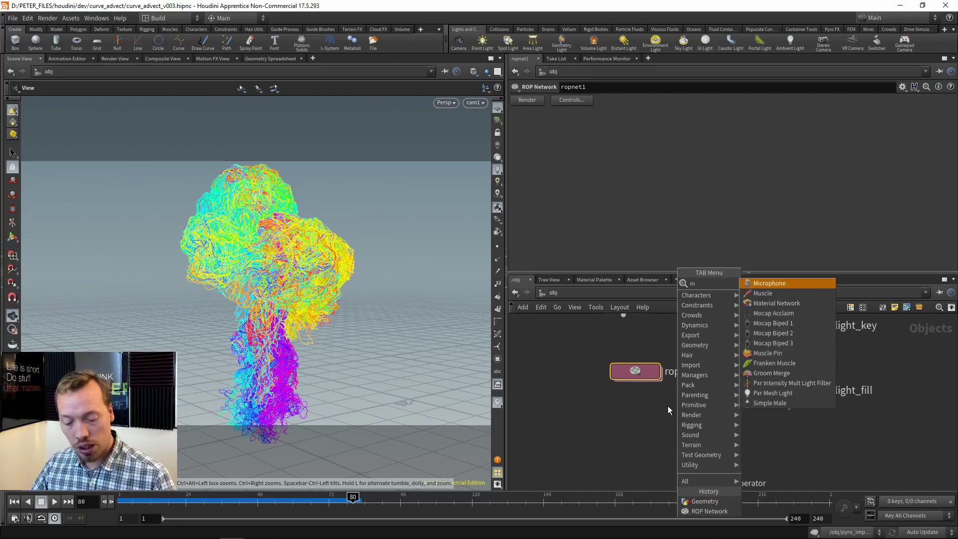
type("at")
left_click(777, 282)
left_click(634, 428)
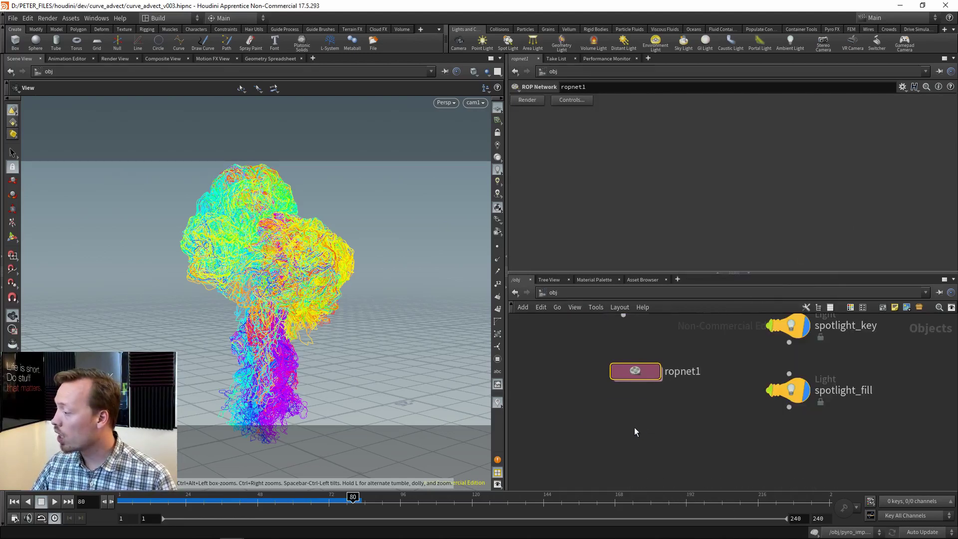
double_click(642, 429)
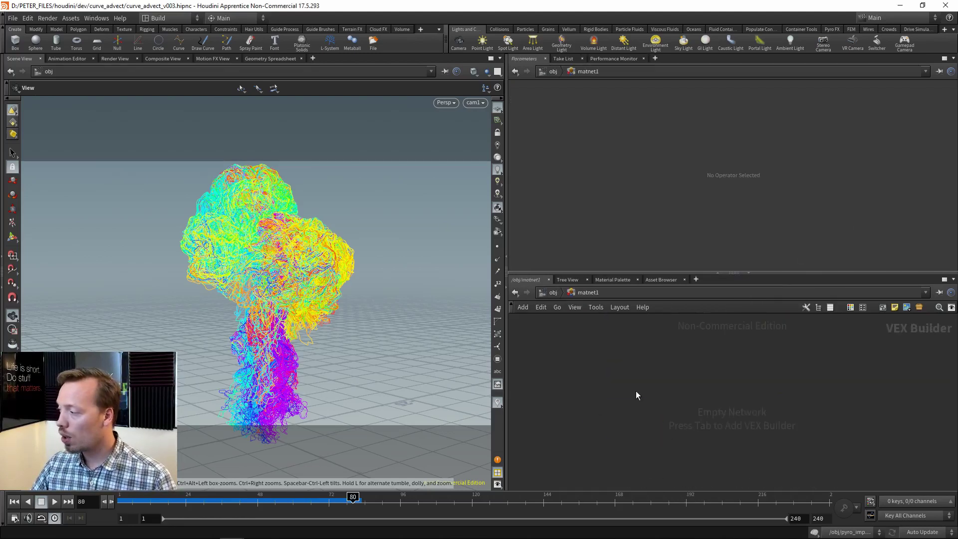
Add the Hair material from the material gallery to /obj/matnet1 and show the new node in the network
left_click(621, 281)
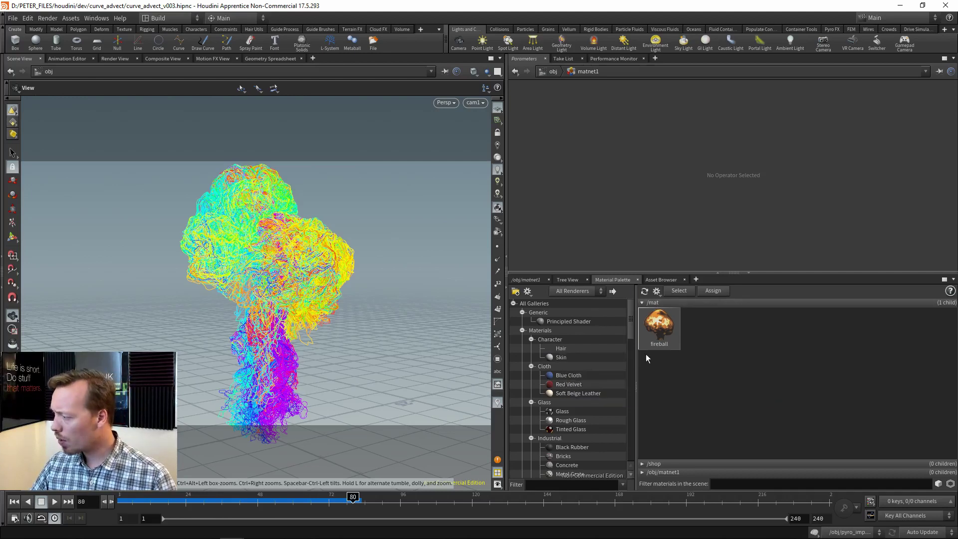
left_click(642, 303)
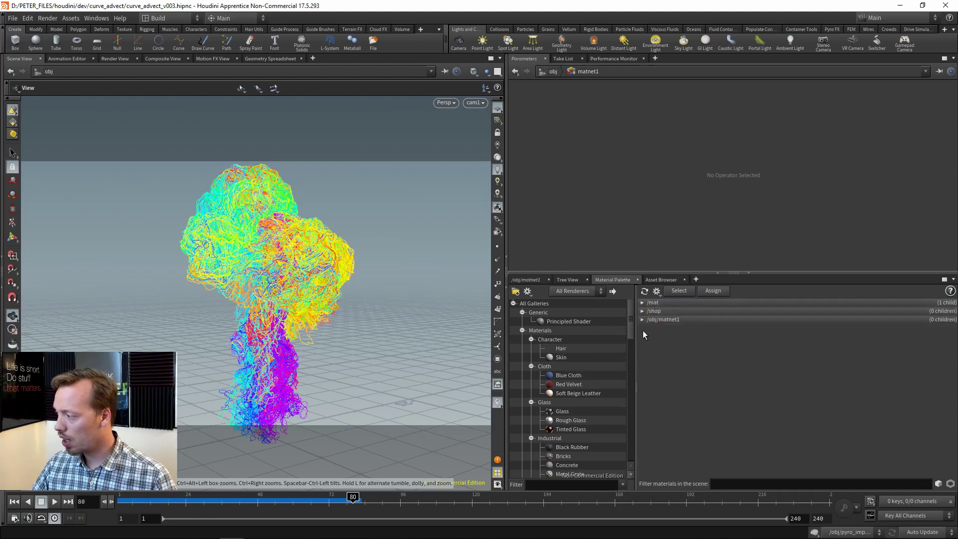
left_click(642, 320)
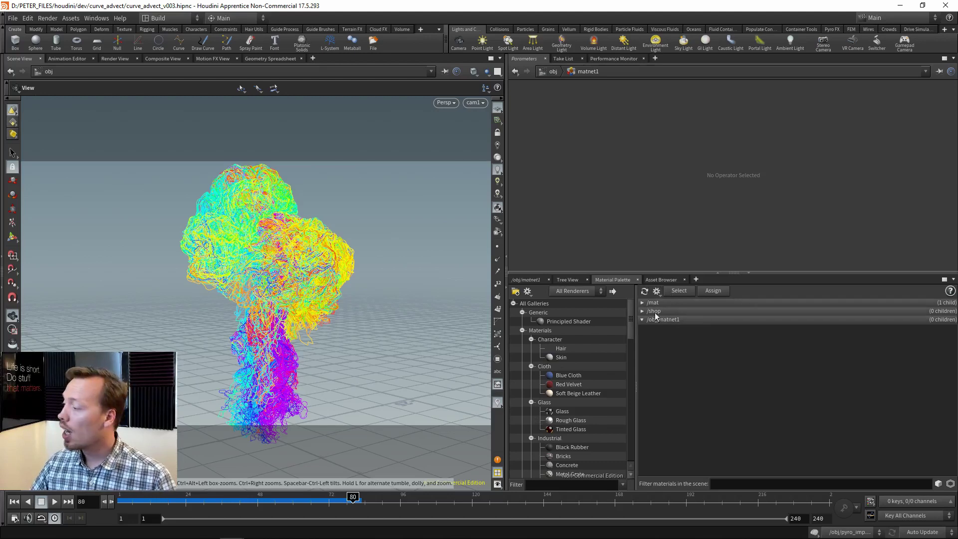
left_click_drag(559, 349, 777, 340)
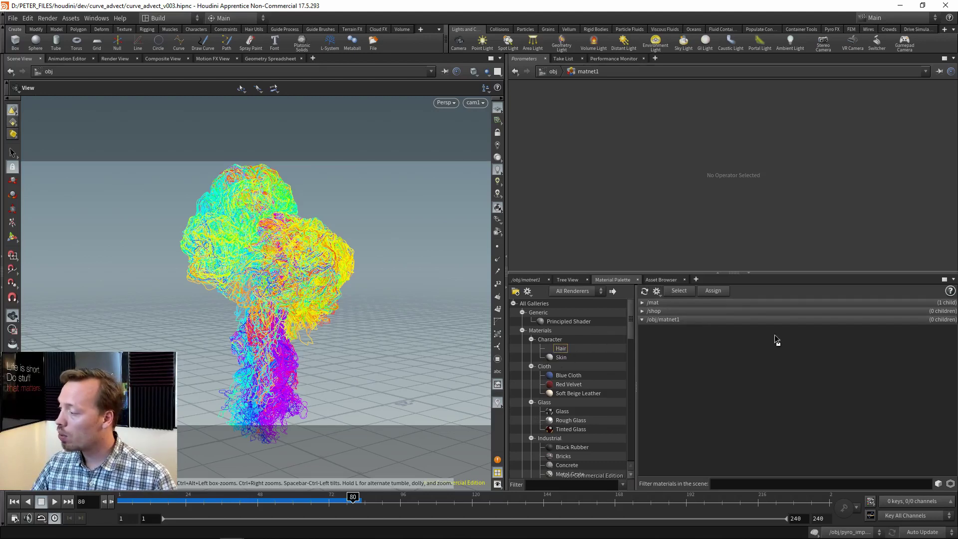
left_click_drag(715, 373, 680, 329)
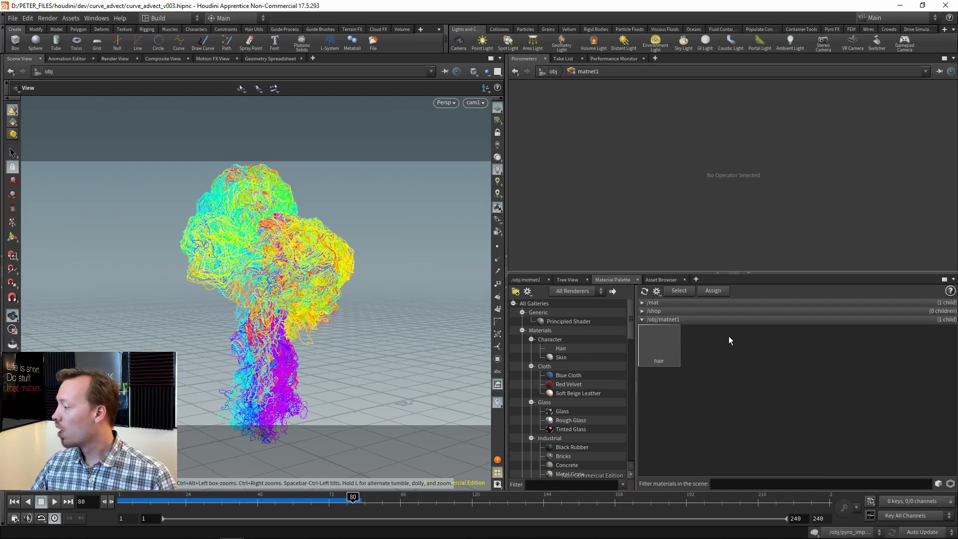
left_click(527, 281)
key("h")
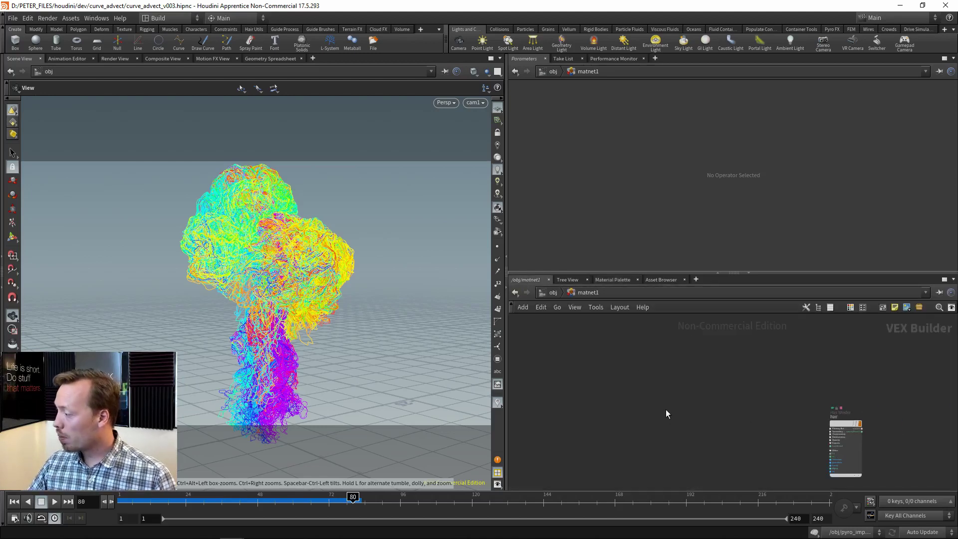
Set both the Root Color and Tip Color of the hair shader's primary reflection to white
left_click(680, 368)
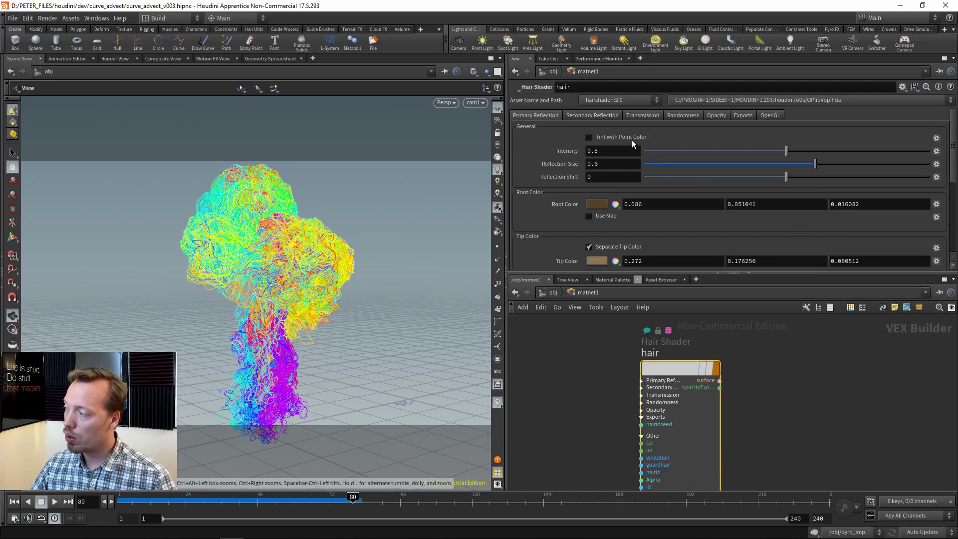
left_click(597, 204)
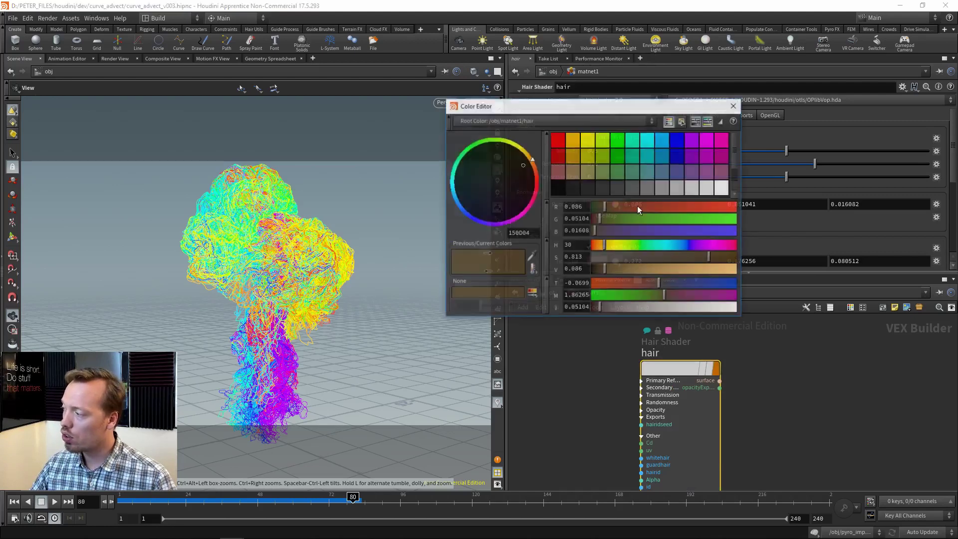
left_click(723, 188)
left_click(735, 106)
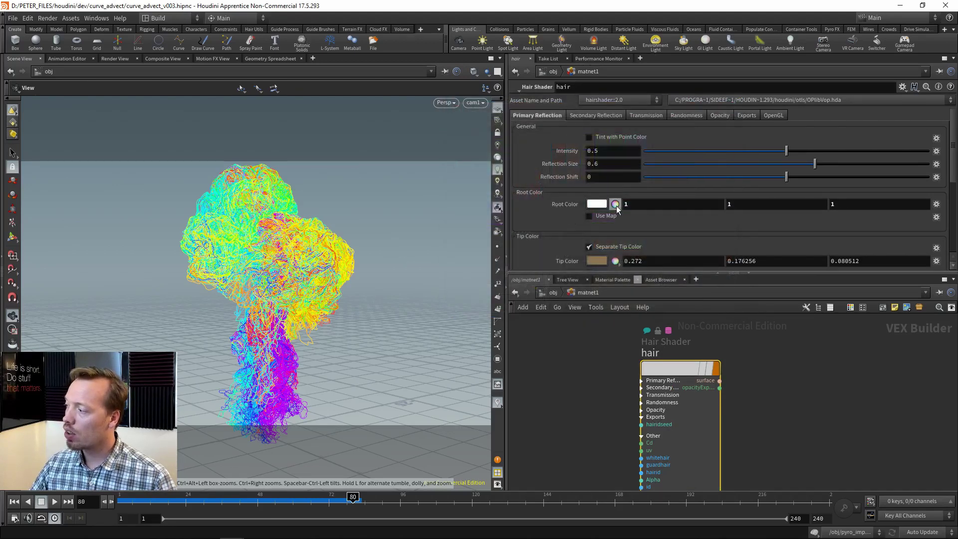
scroll(555, 229, "down", 2)
left_click(597, 222)
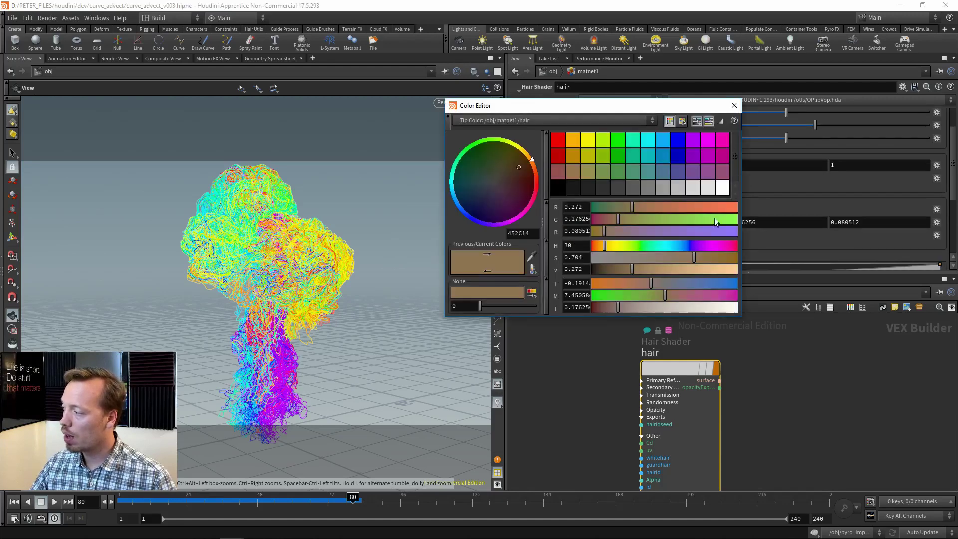
left_click(723, 187)
left_click(735, 106)
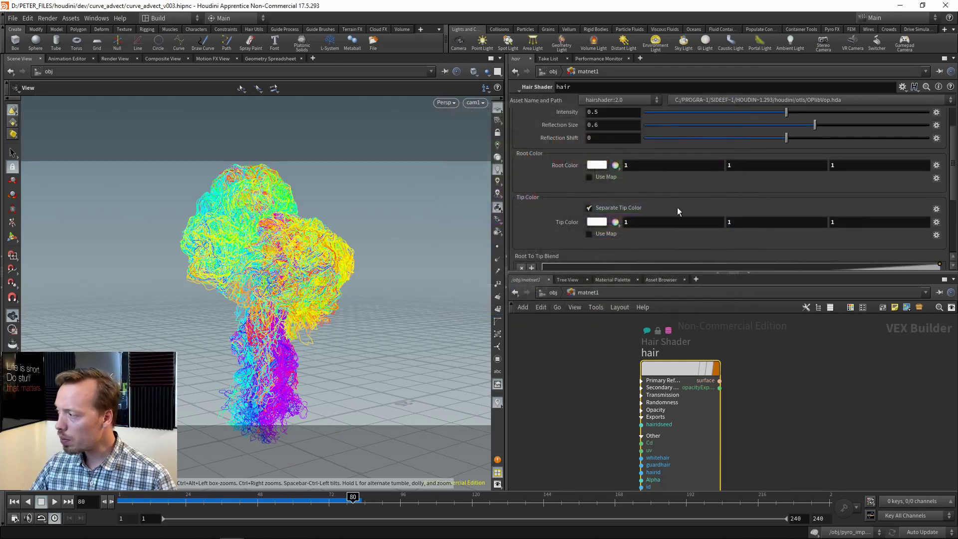
scroll(673, 215, "up", 2)
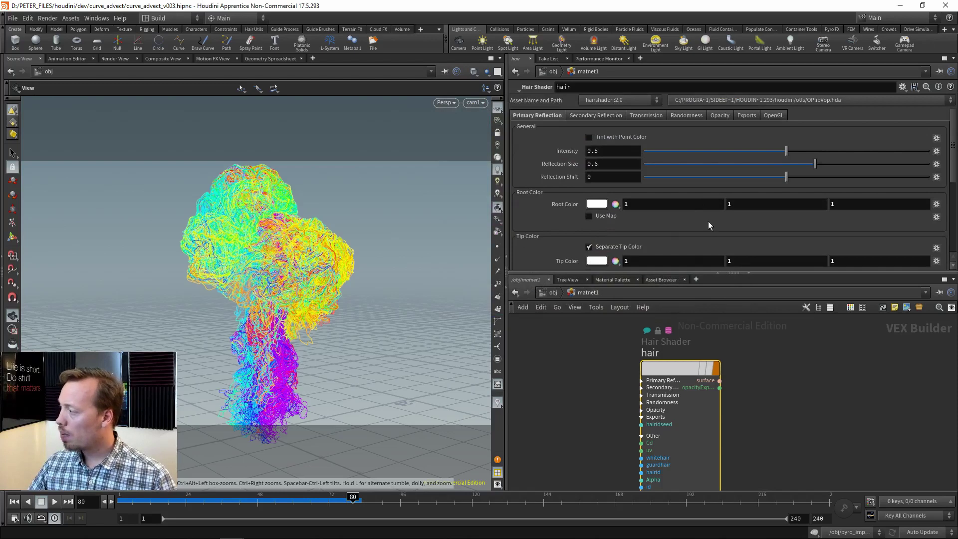
Return to object level and assign /obj/matnet1/hair as the render material of RENDER_curve
left_click(549, 293)
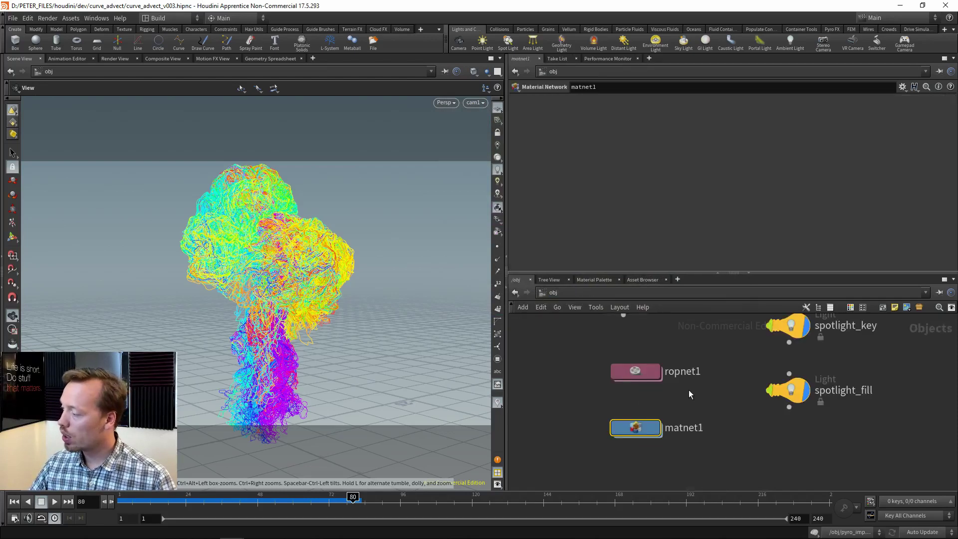
middle_click_drag(691, 368, 699, 445)
left_click(630, 379)
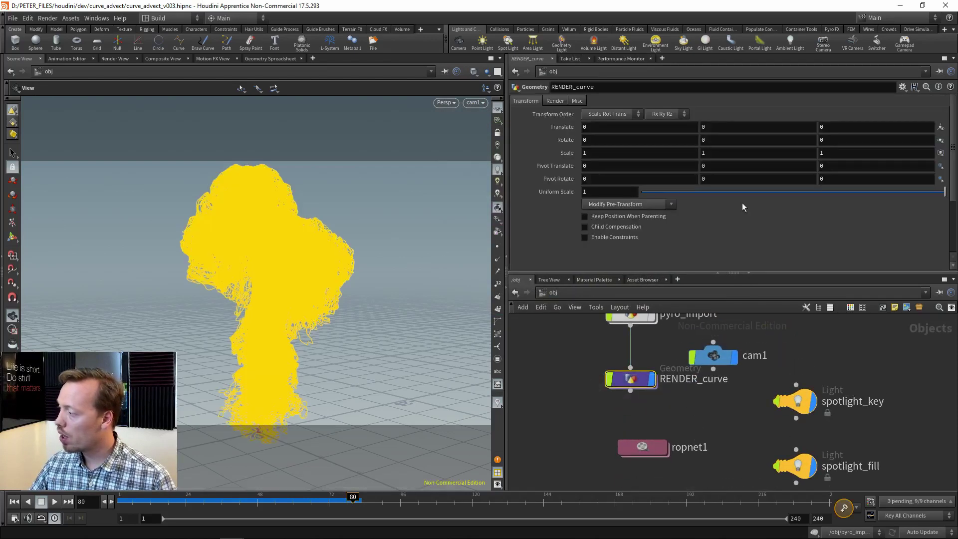
left_click(554, 100)
left_click(940, 114)
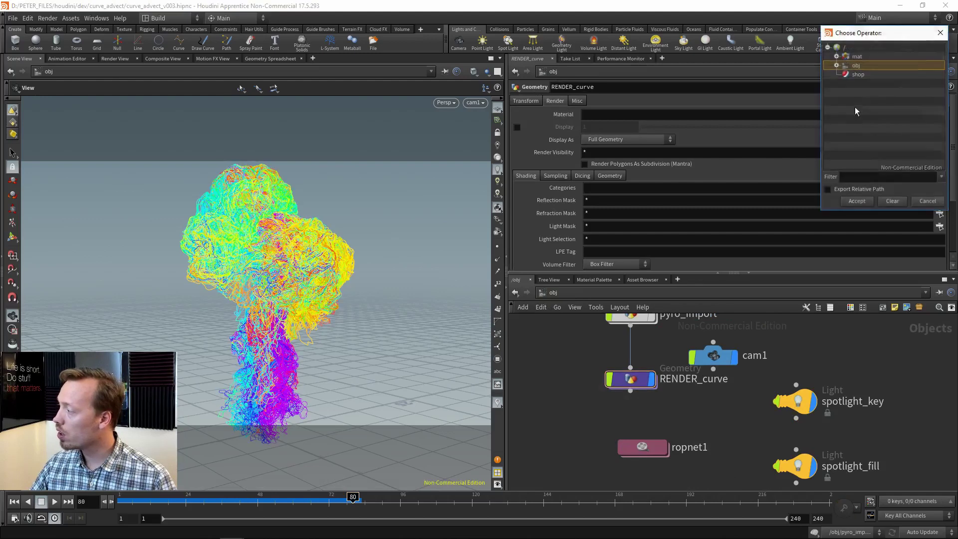
left_click(837, 65)
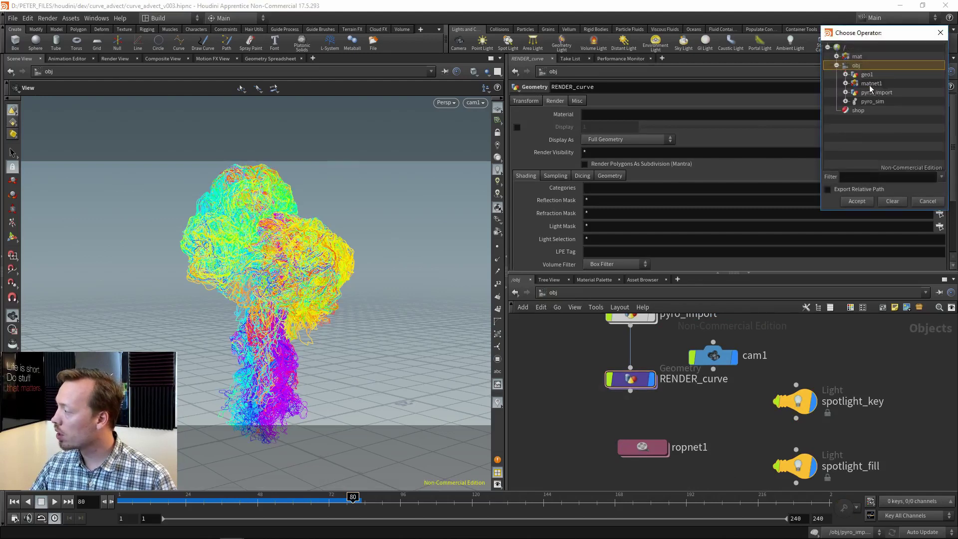
left_click(871, 84)
left_click(846, 83)
left_click(875, 92)
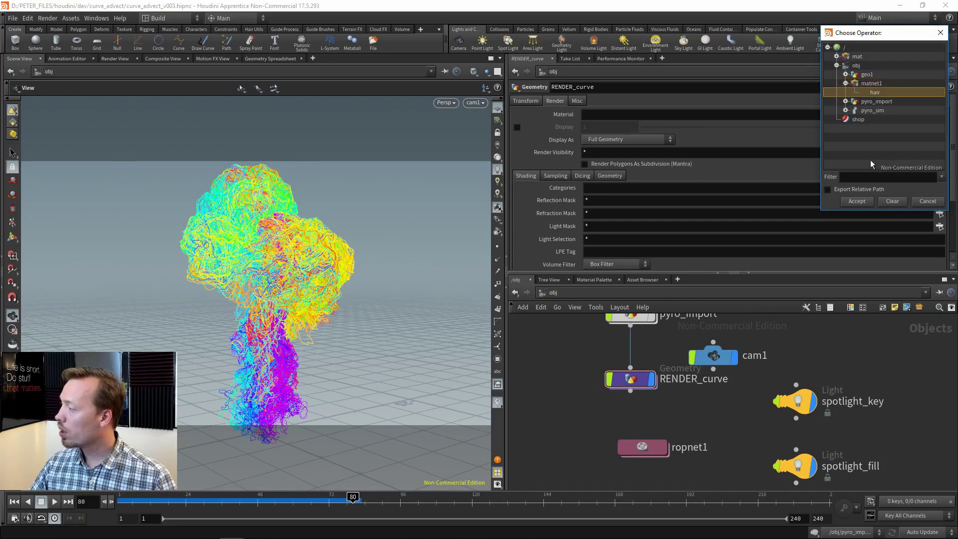
left_click(856, 202)
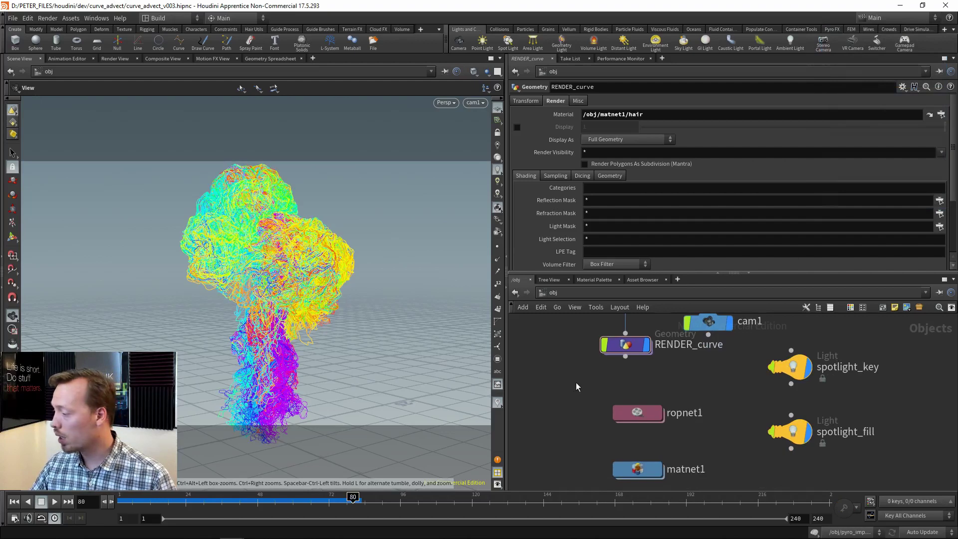
Restore the floating Render View, show the colour channels, and examine the hair-shaded strands inside the render region
mouse_move(184, 529)
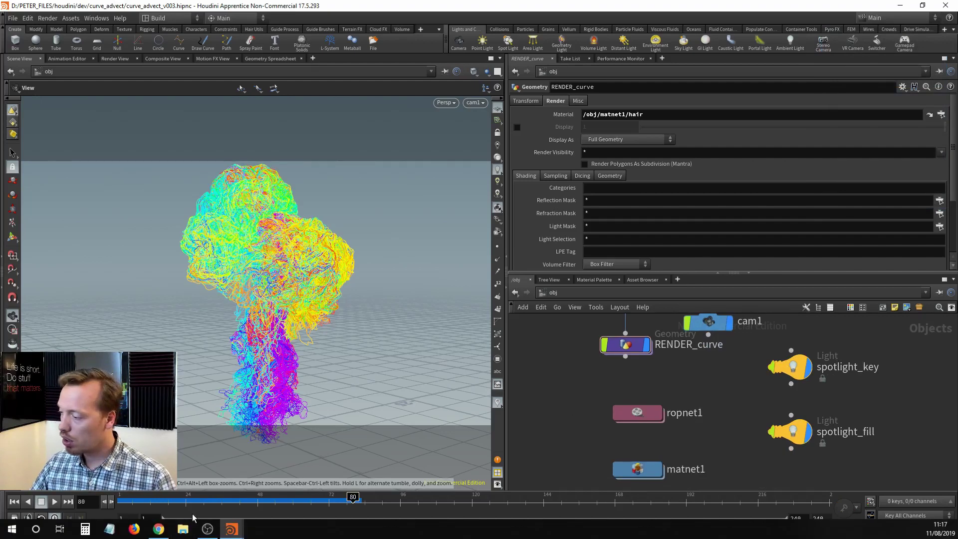
mouse_move(232, 529)
left_click(288, 498)
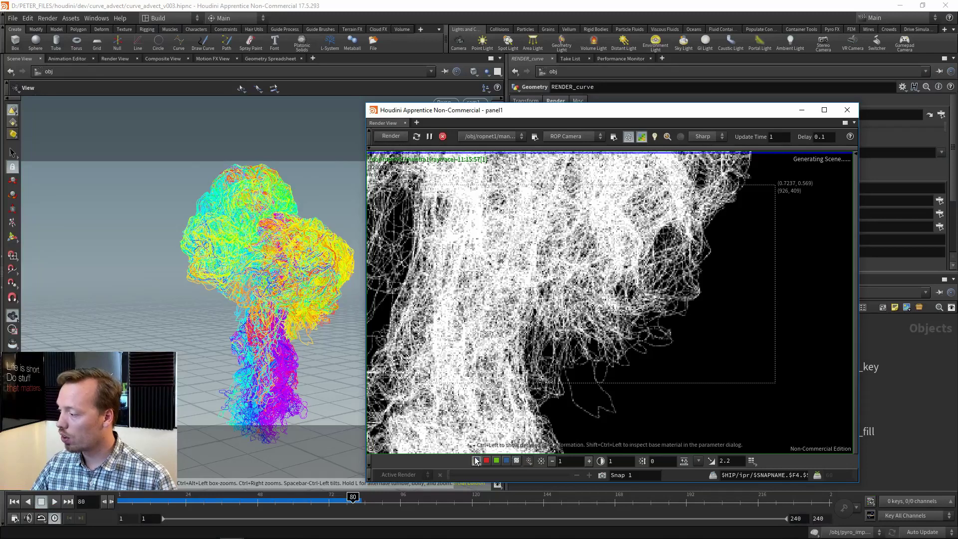
scroll(644, 289, "down", 3)
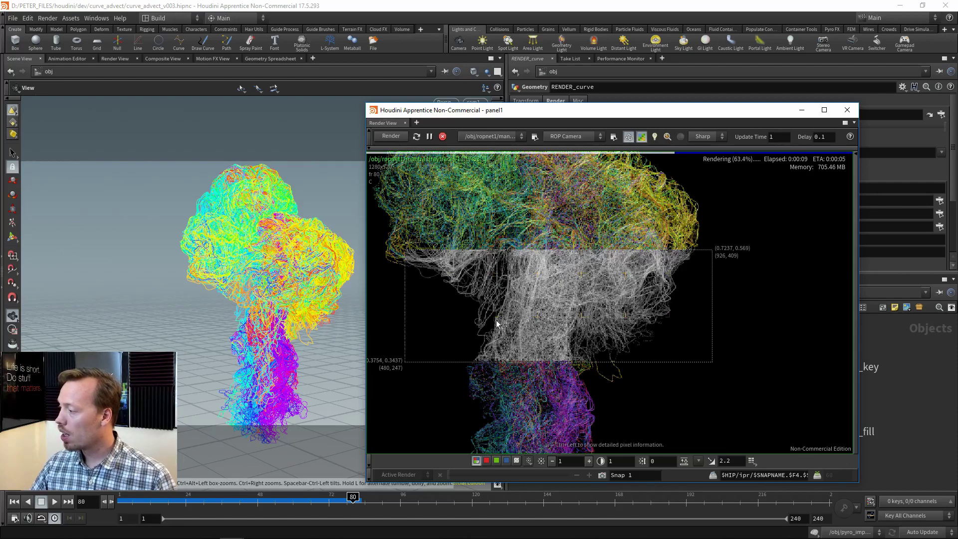
scroll(664, 299, "up", 3)
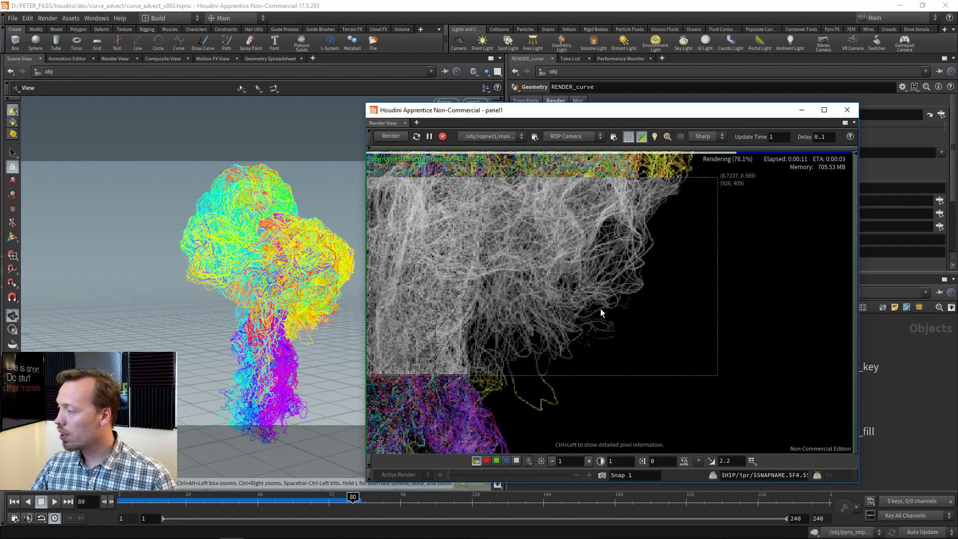
scroll(628, 268, "down", 2)
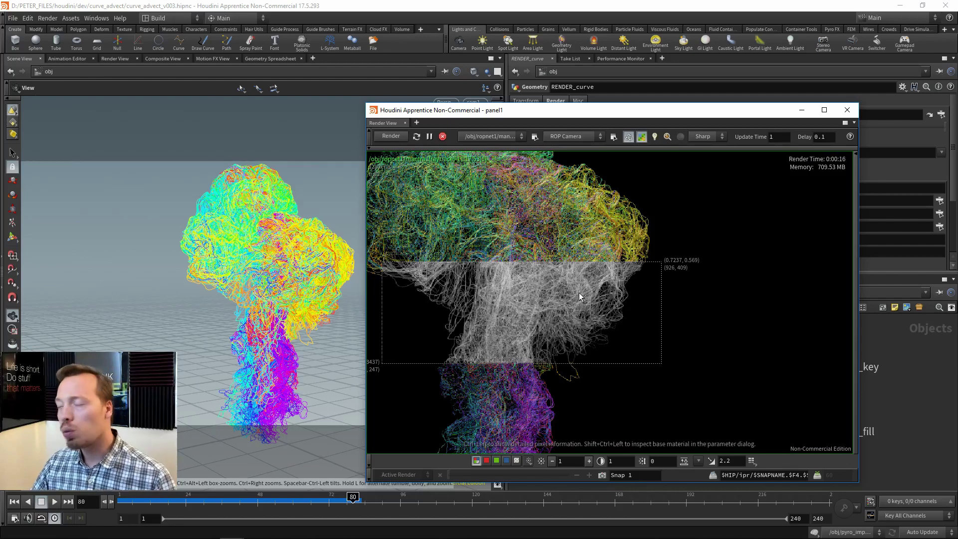
Show the render's alpha channel to compare strand opacity inside and outside the region, and return to full colour
left_click(516, 460)
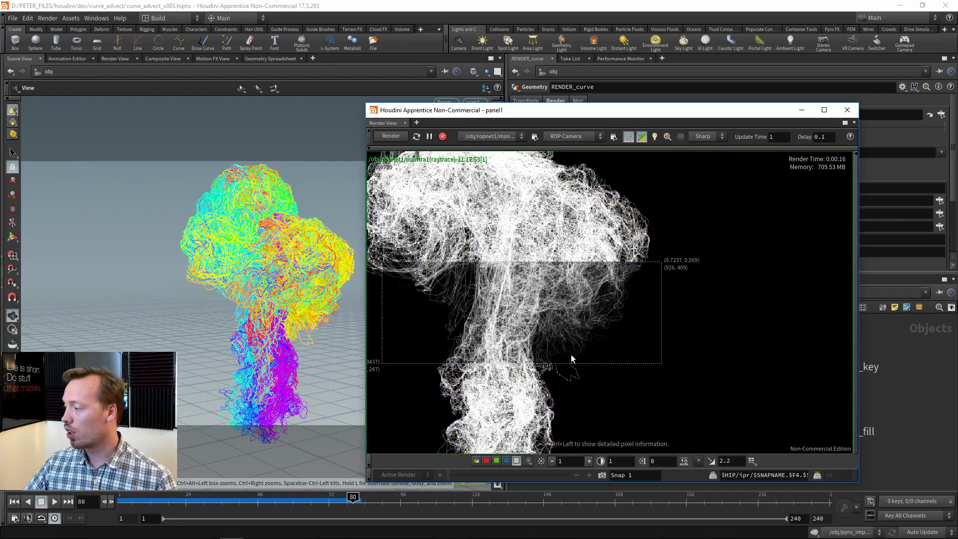
left_click(855, 271)
left_click(477, 460)
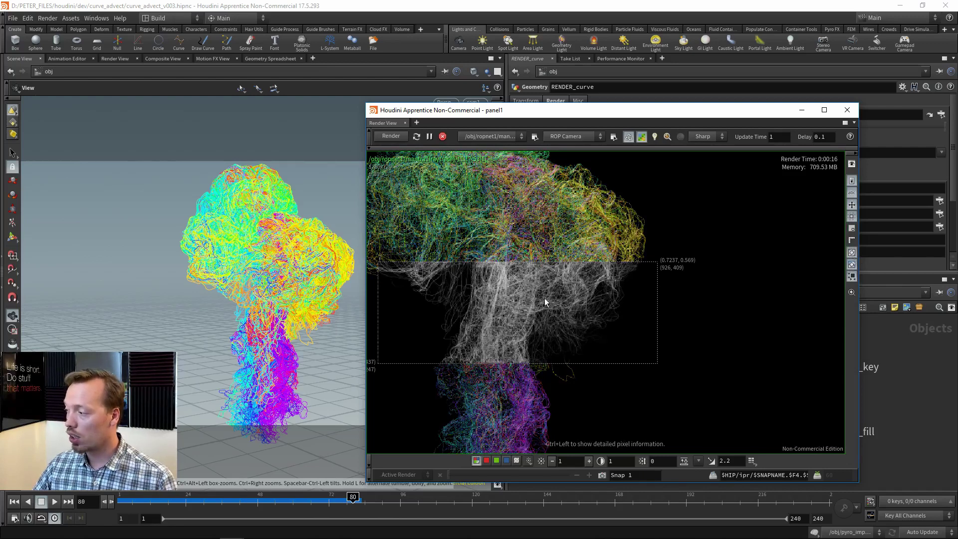
Clear the render region so that the full frame renders with the hair material
scroll(544, 298, "down", 4)
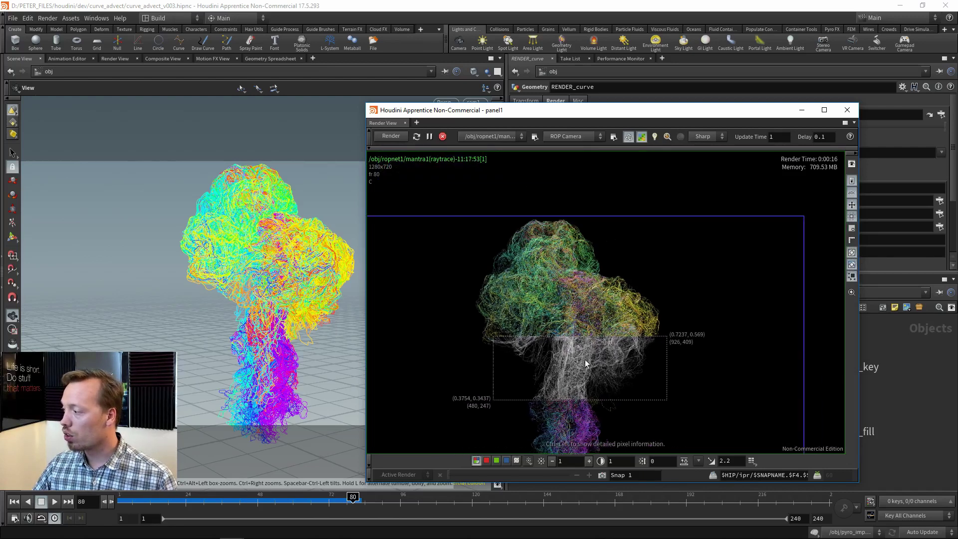
left_click(561, 187)
scroll(544, 235, "up", 5)
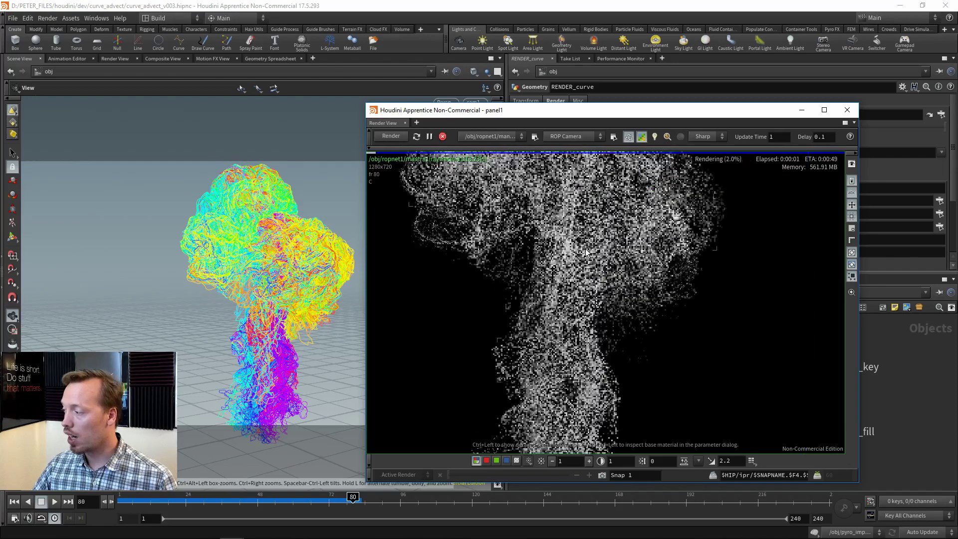
Examine the full-frame hair render across the cloud, stem and fine strands at the lower edge
middle_click_drag(592, 282, 608, 300)
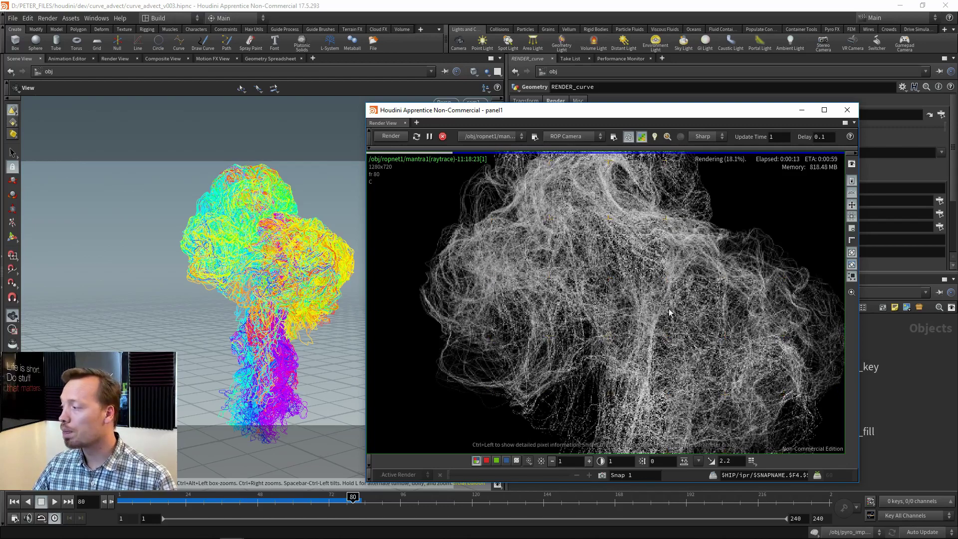
middle_click_drag(669, 309, 617, 230)
scroll(617, 225, "down", 4)
scroll(638, 354, "up", 3)
middle_click_drag(637, 355, 598, 291)
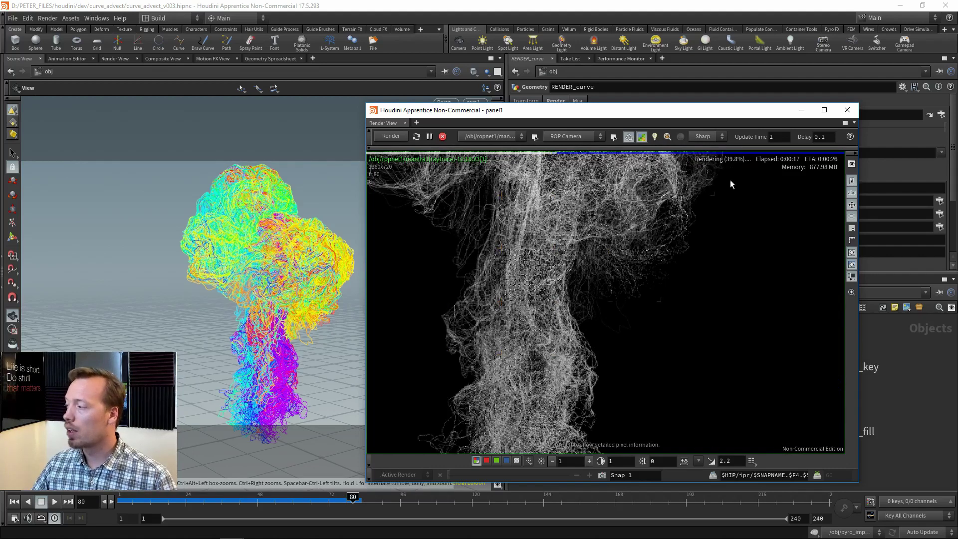
middle_click_drag(491, 199, 687, 313)
scroll(631, 346, "up", 2)
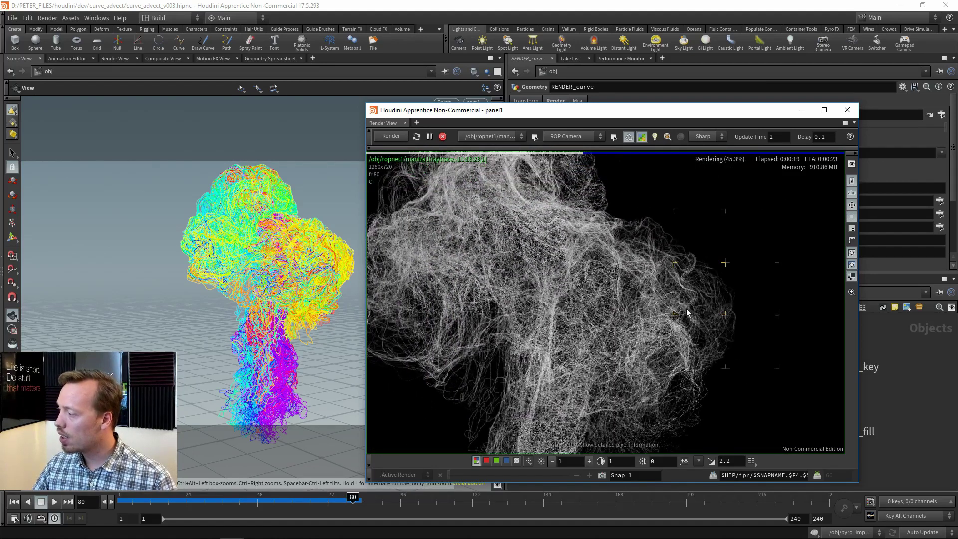
middle_click_drag(489, 338, 701, 294)
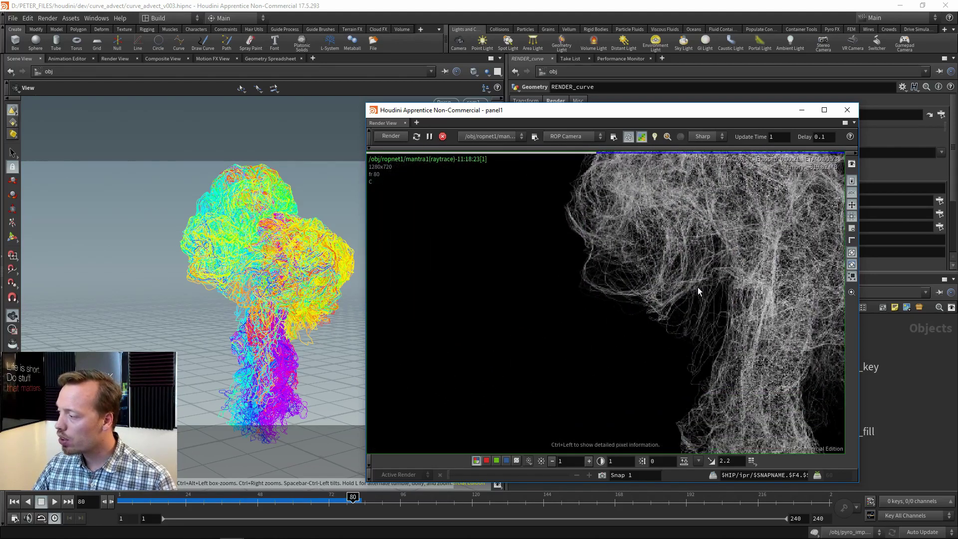
scroll(705, 292, "up", 2)
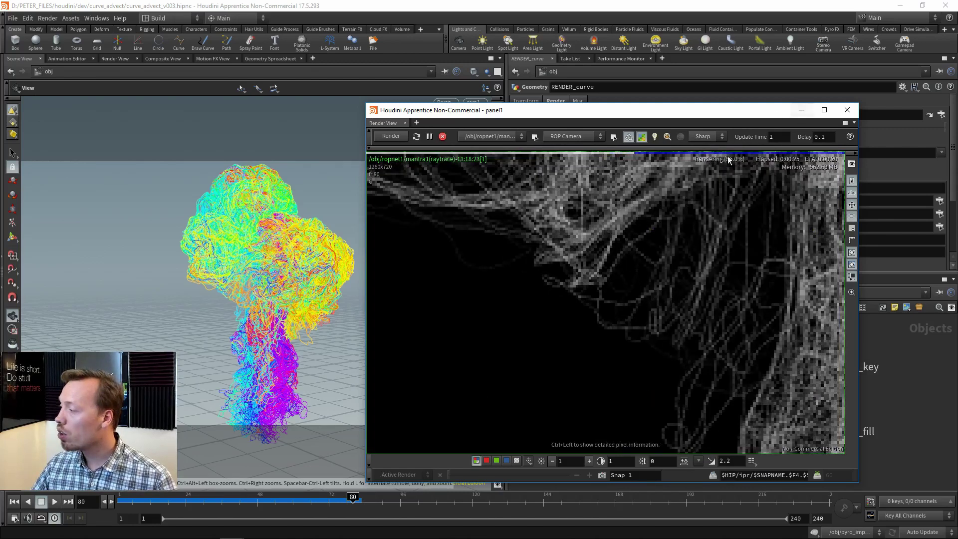
middle_click_drag(727, 276, 638, 293)
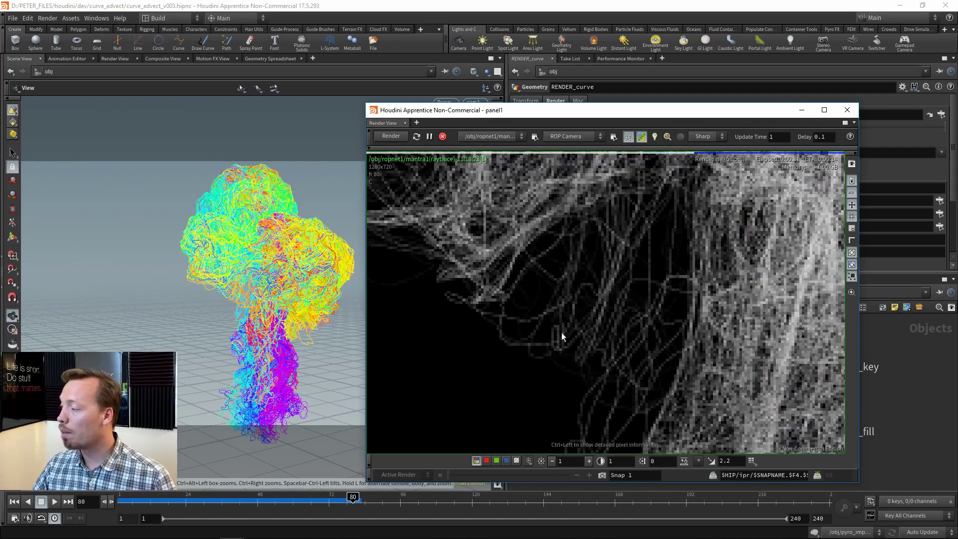
middle_click_drag(694, 252, 552, 349)
Stop the active render and move the floating Render View window clear of the parameters and network
left_click(441, 136)
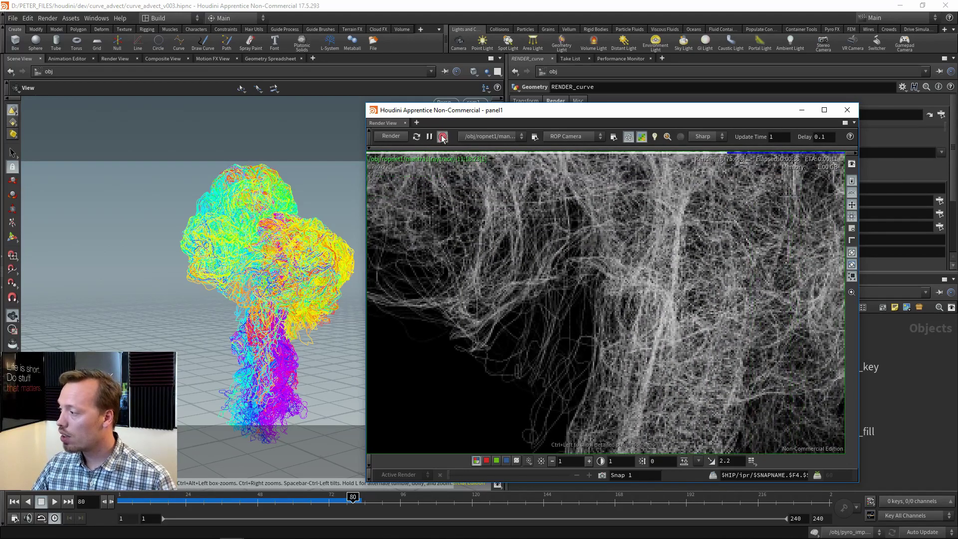
left_click_drag(763, 116, 825, 413)
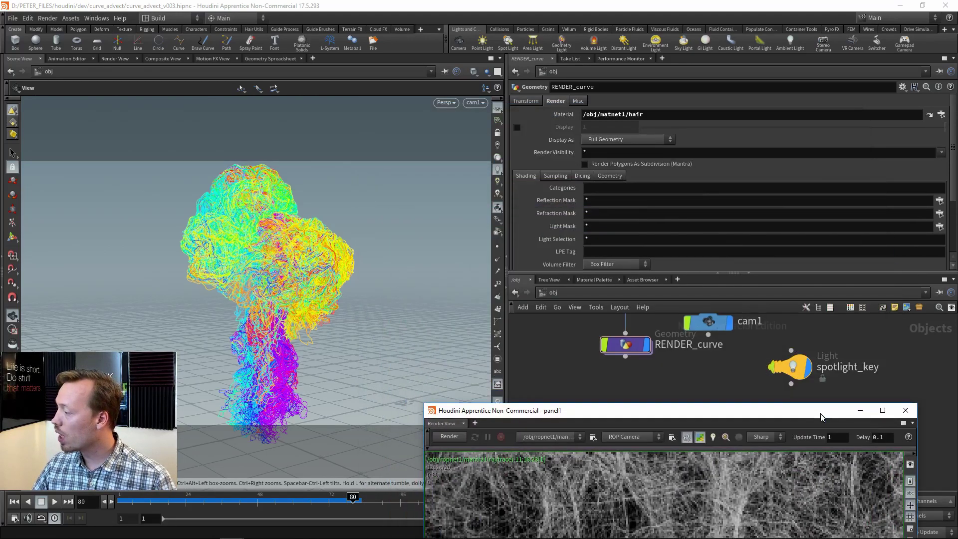
Move the floating render window off the network and open the opacity settings of the hair shader inside matnet1
left_click_drag(604, 409, 624, 442)
middle_click_drag(571, 364, 564, 318)
left_click_drag(707, 443, 298, 9)
middle_click_drag(741, 333, 778, 369)
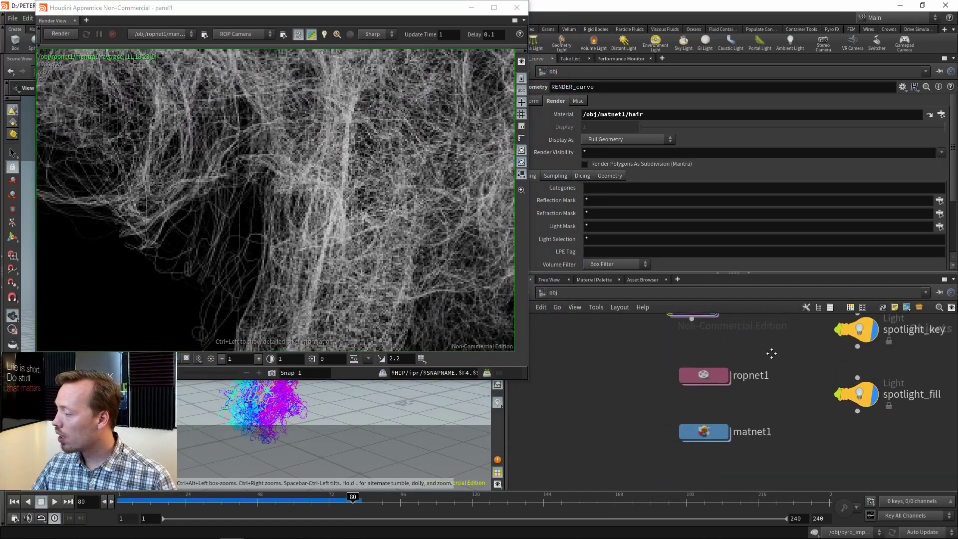
double_click(751, 431)
key("Return")
key("Return")
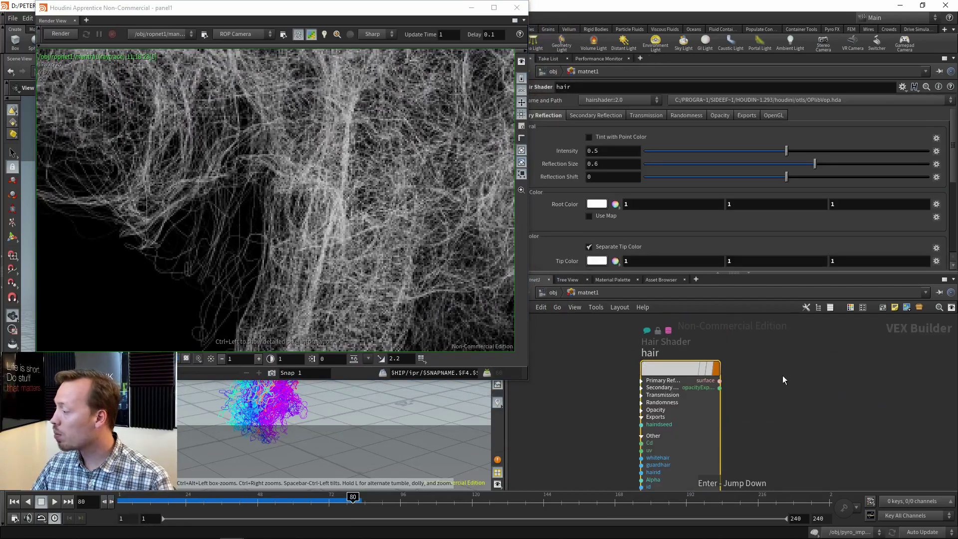
left_click(720, 116)
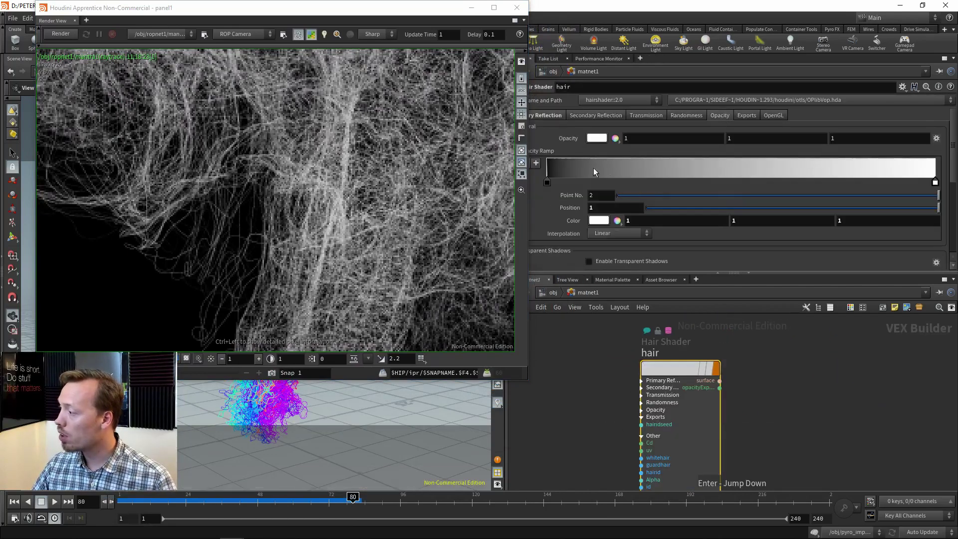
Try an opacity of 0.05 on the hair shader and examine the updated render
left_click(599, 138)
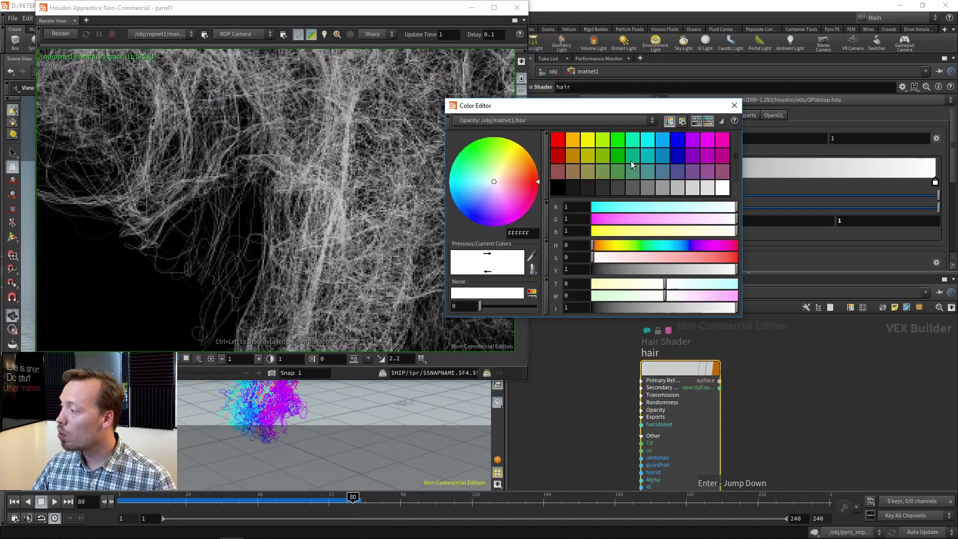
left_click(618, 190)
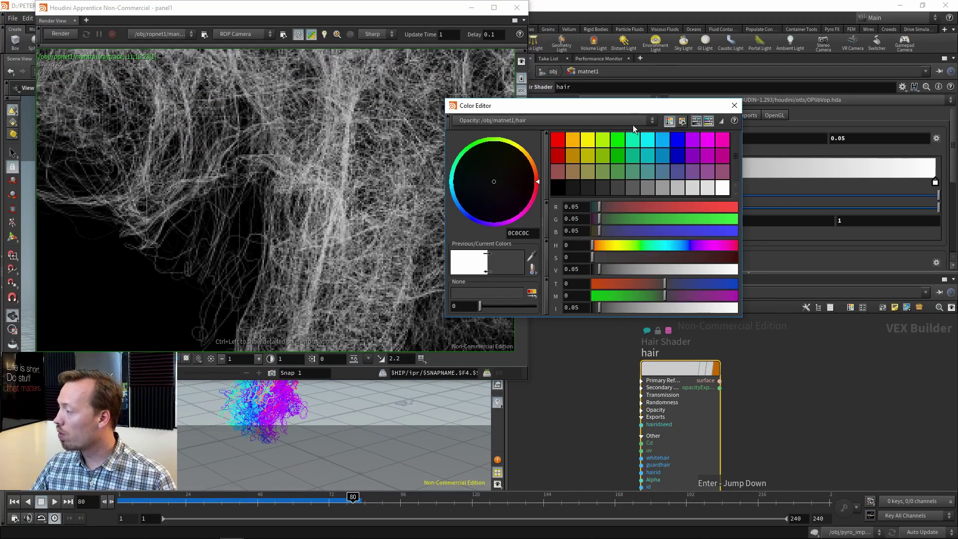
left_click_drag(619, 107, 796, 118)
left_click(190, 125)
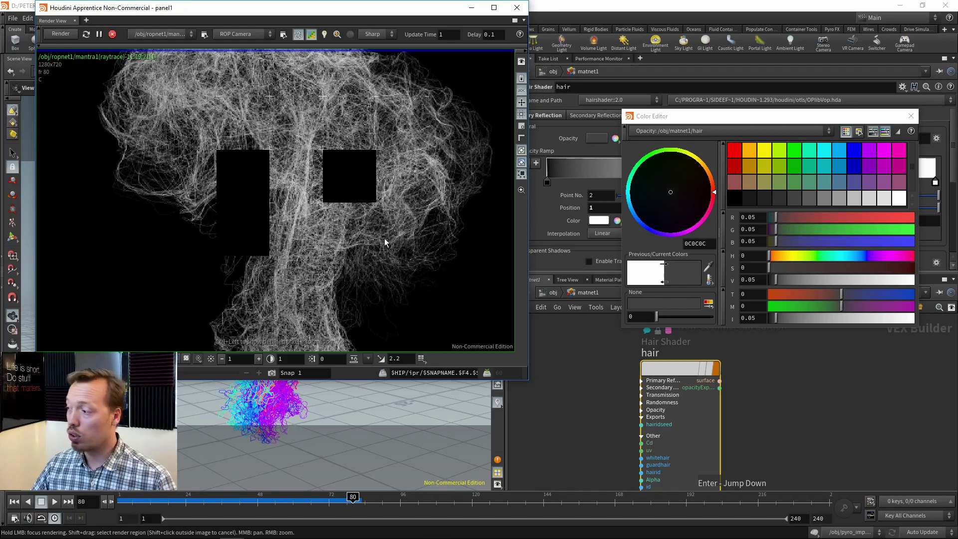
scroll(217, 223, "up", 3)
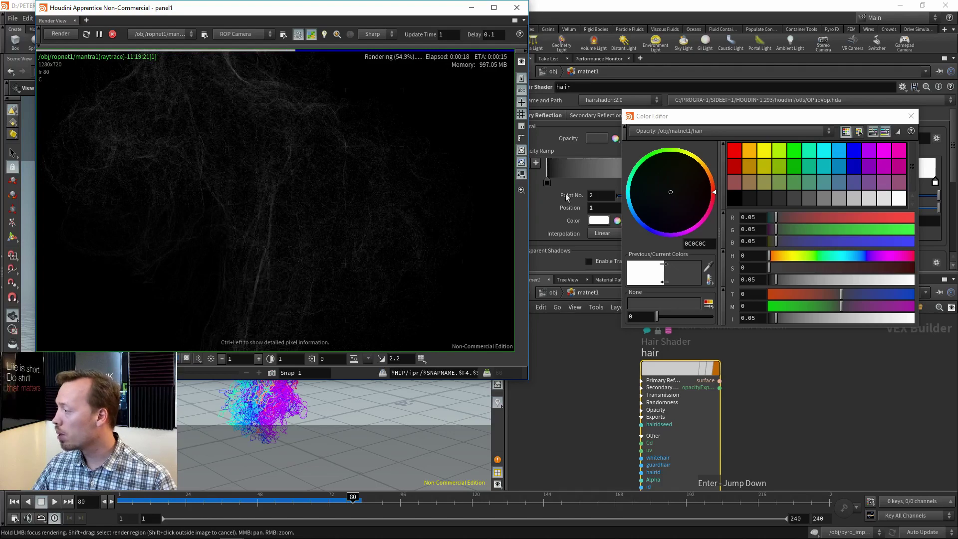
Raise the hair shader's opacity through 0.6667 to 0.5 grey, inspect the strands, and close the colour editor
left_click(863, 200)
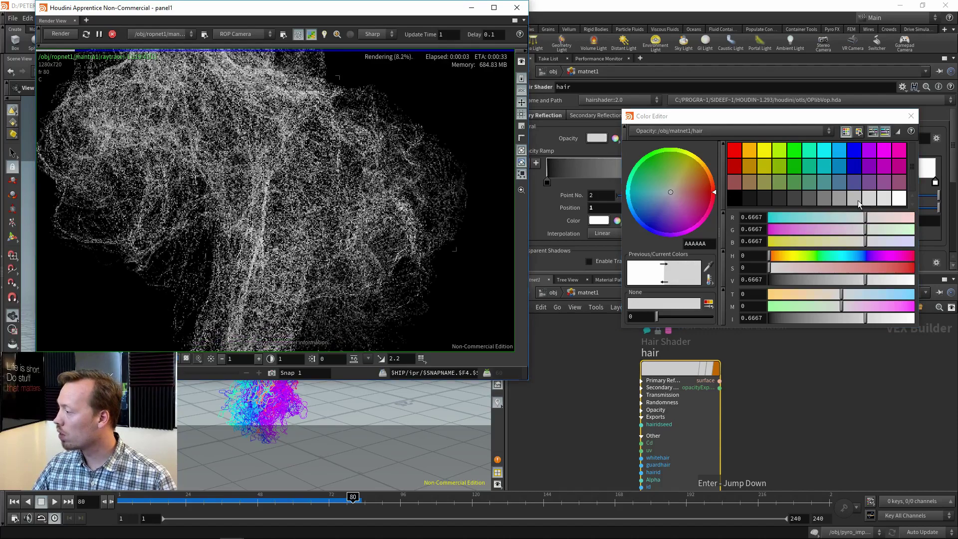
left_click(858, 199)
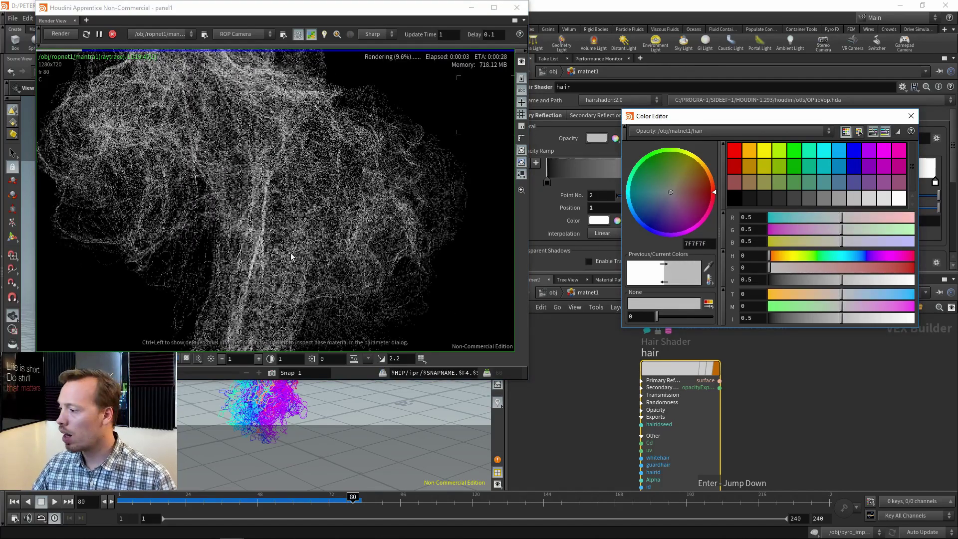
scroll(239, 215, "up", 3)
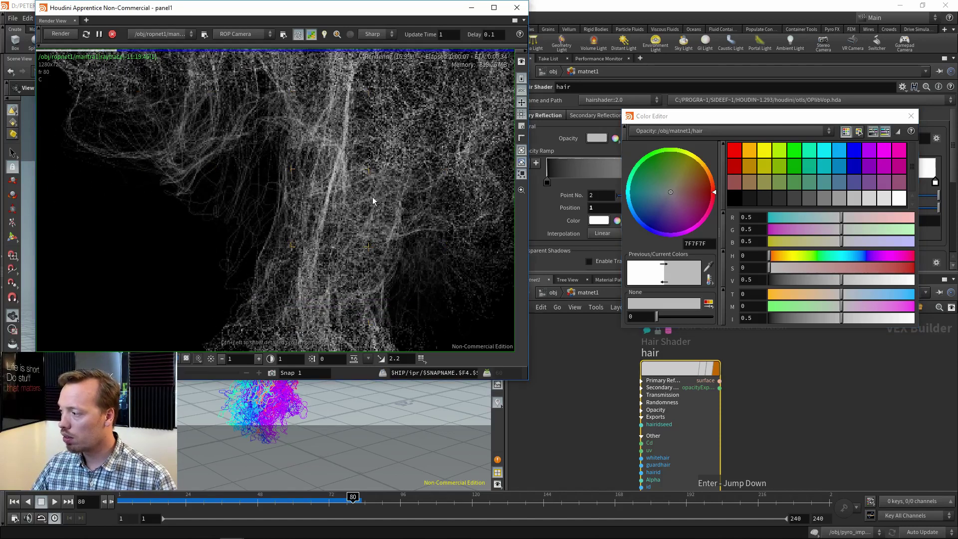
left_click(911, 115)
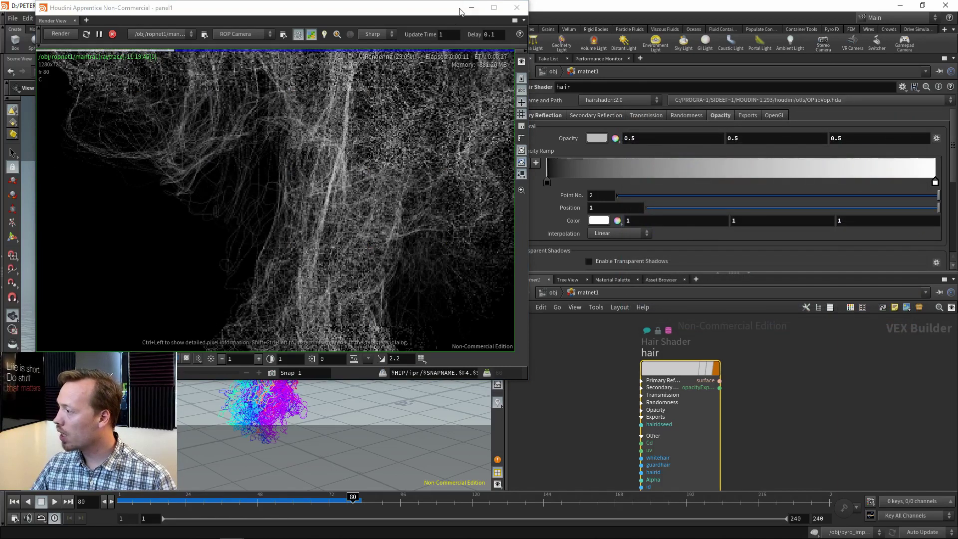
Enable Tint with Point Color for the hair shader's primary reflection
left_click_drag(461, 9, 392, 19)
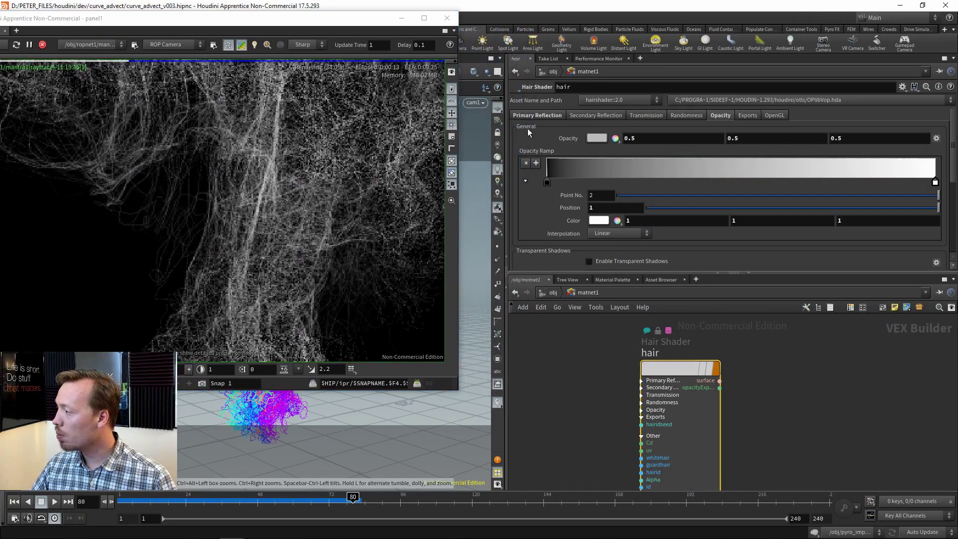
left_click(543, 116)
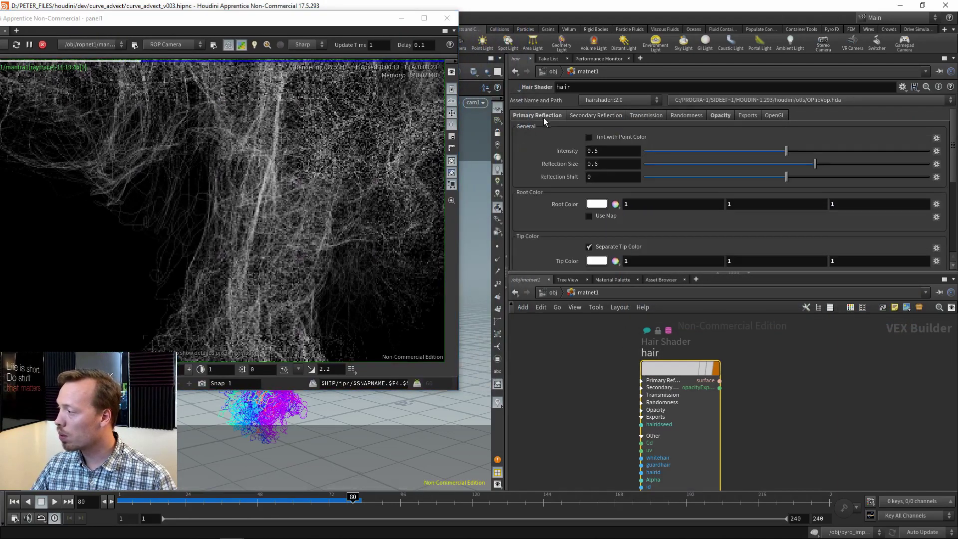
left_click(621, 139)
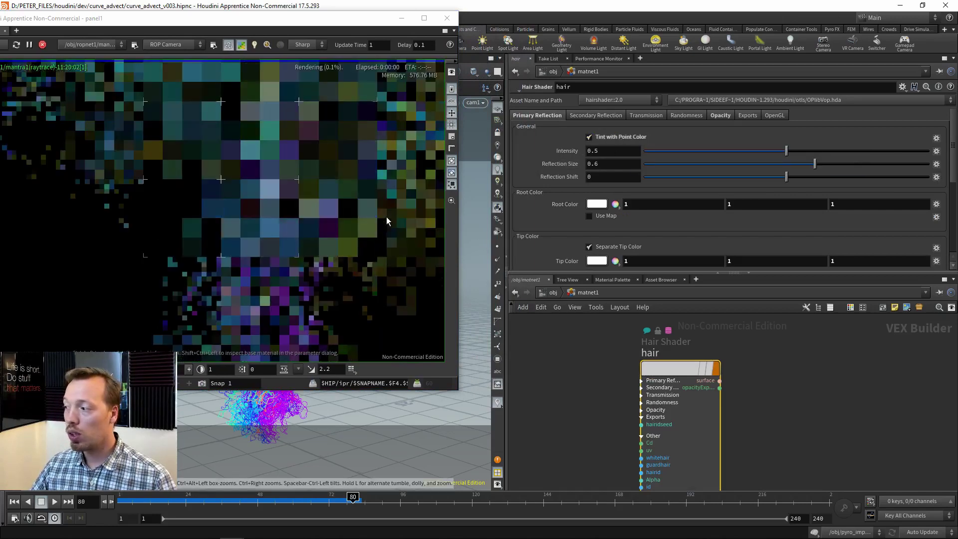
middle_click_drag(364, 203, 249, 206)
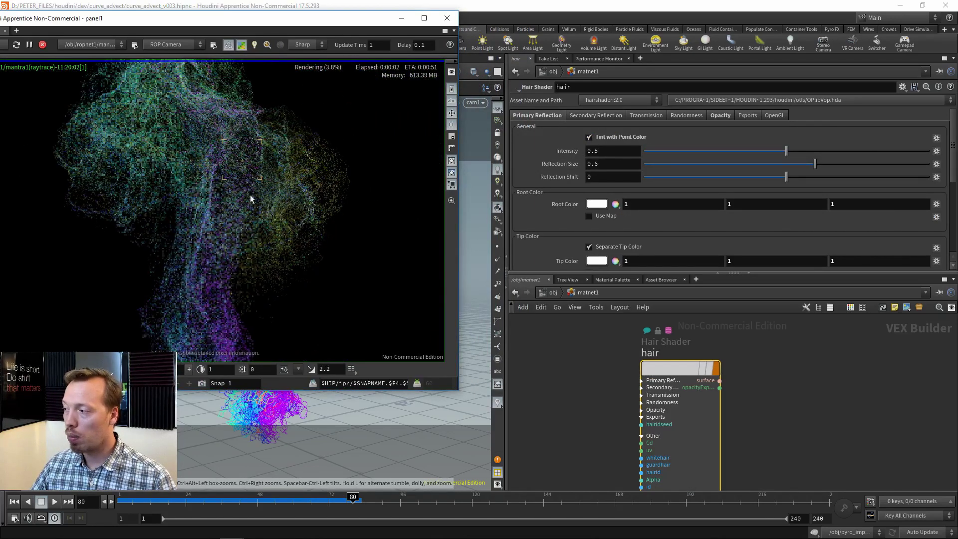
Compare the tinted render with the viewport's curve colours and examine the yellow strands up close
left_click_drag(314, 27, 658, 45)
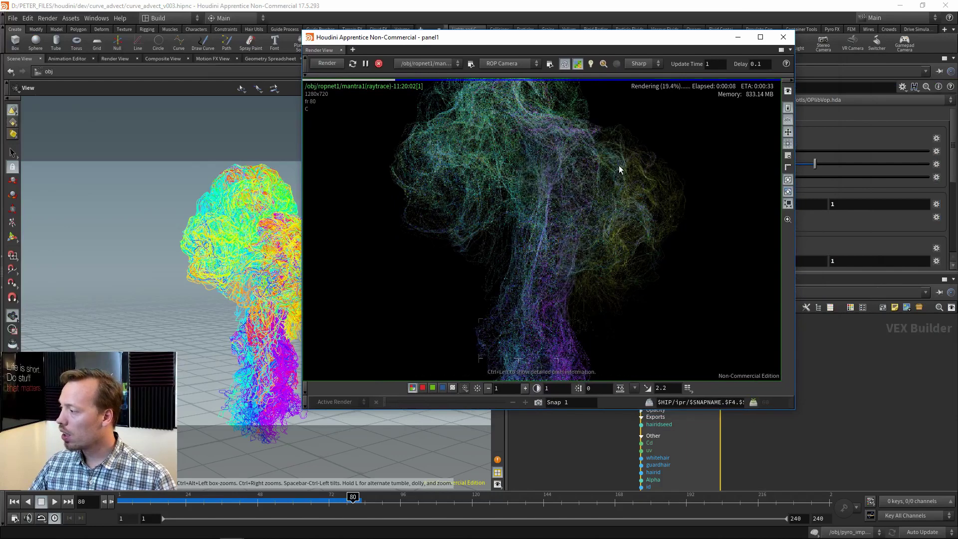
left_click_drag(612, 47, 500, 47)
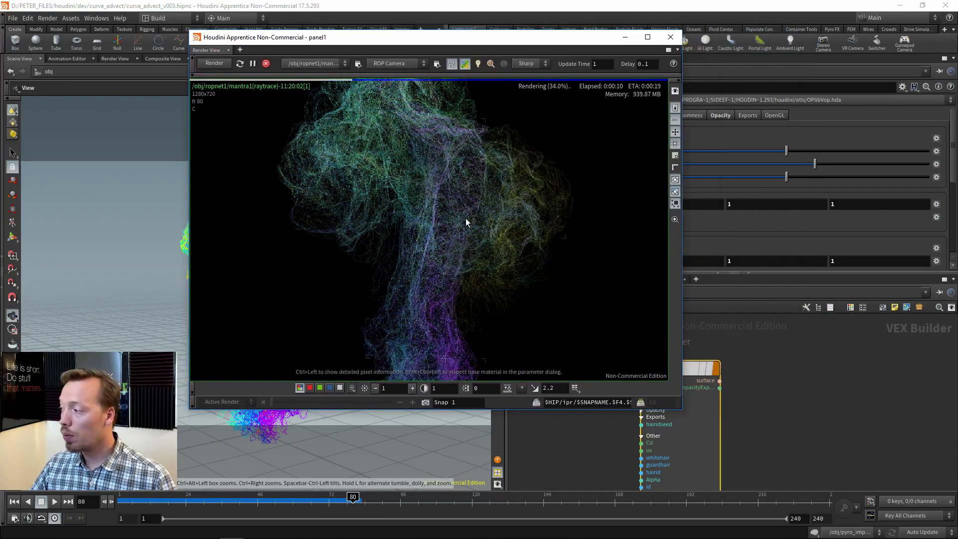
scroll(519, 207, "up", 4)
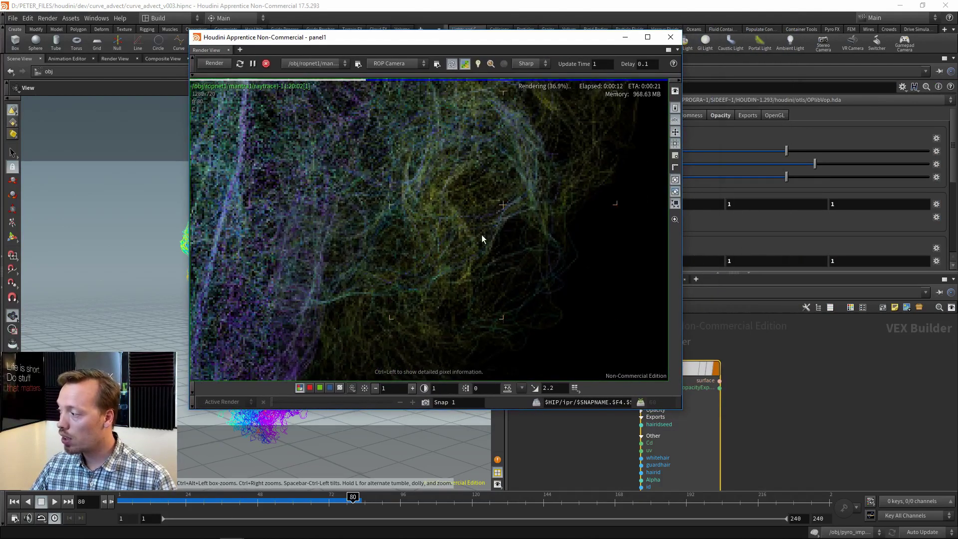
scroll(429, 210, "down", 4)
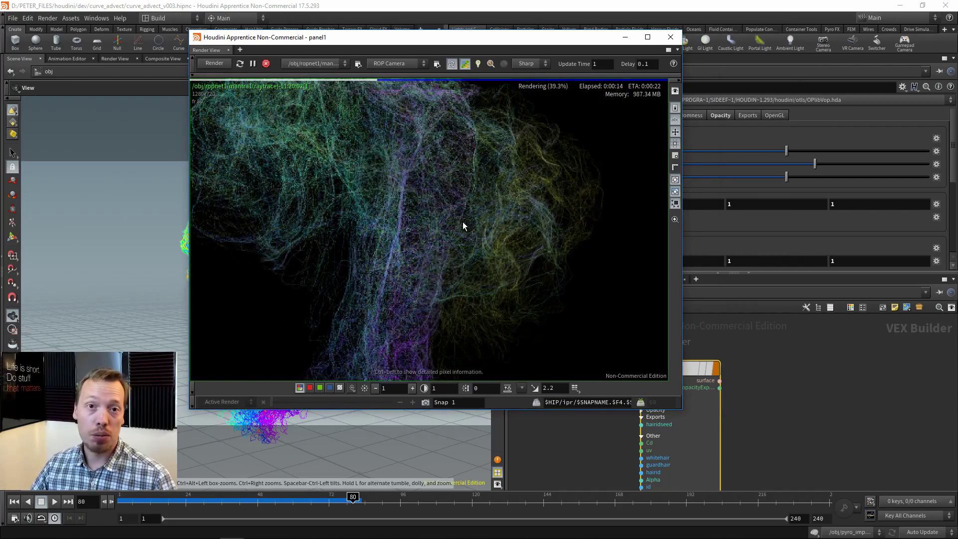
scroll(479, 227, "down", 3)
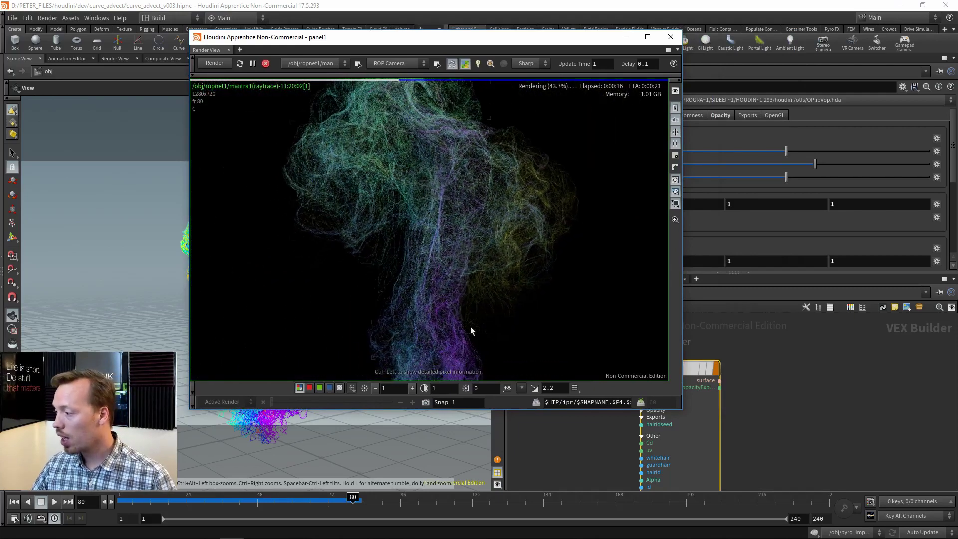
Show the alpha channel of the tinted hair render to check its opacity, and return to full colour
left_click(339, 388)
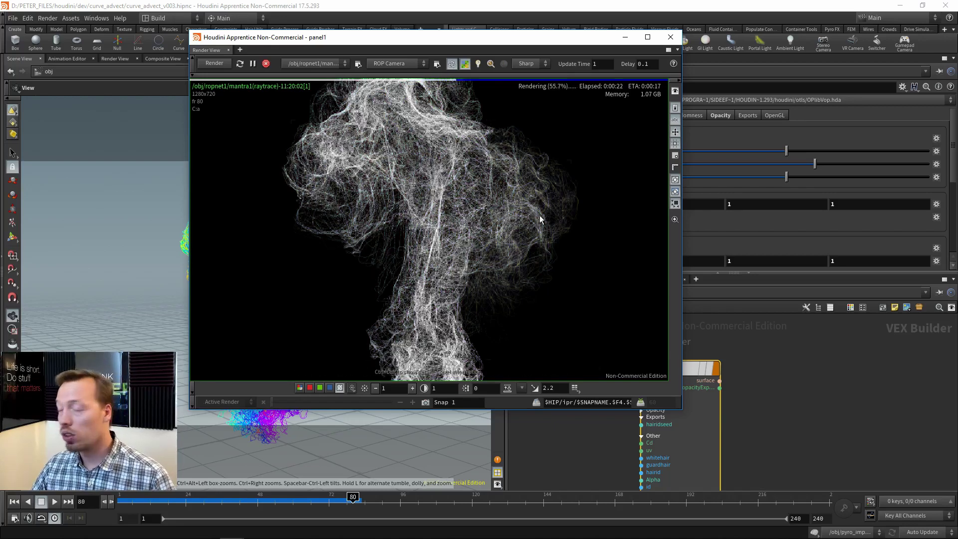
middle_click_drag(436, 169, 457, 241)
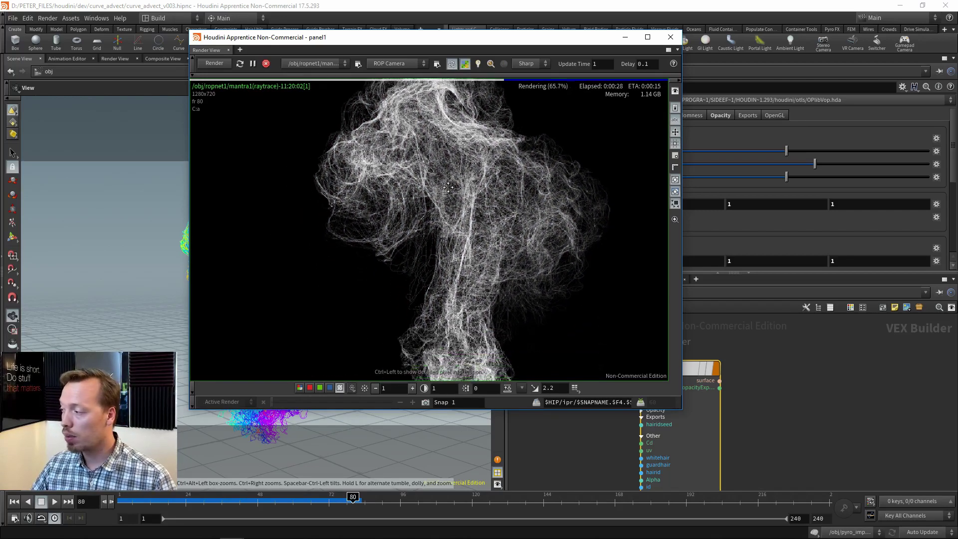
left_click(300, 387)
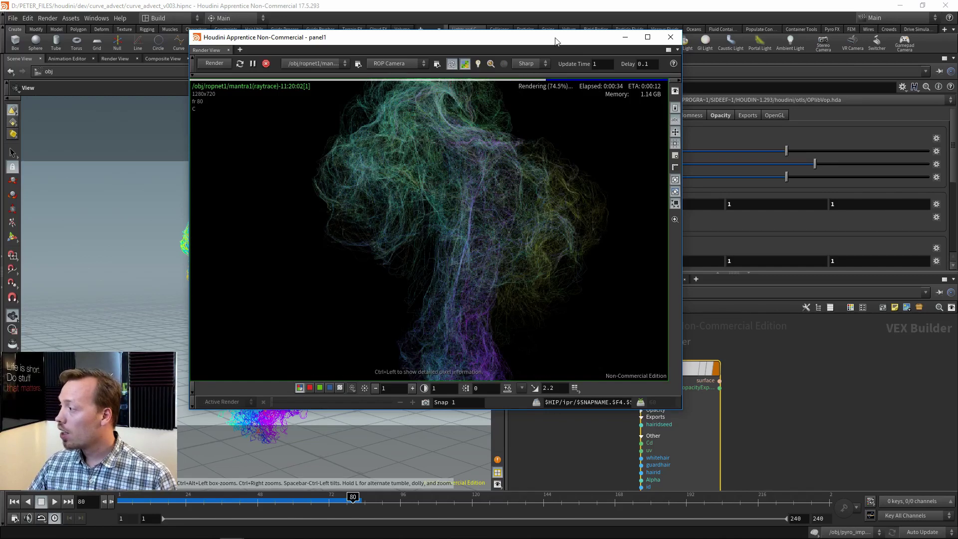
Move the render window clear of the hair shader's parameters and examine the tinted strands in the cloud more closely
left_click_drag(552, 37, 468, 24)
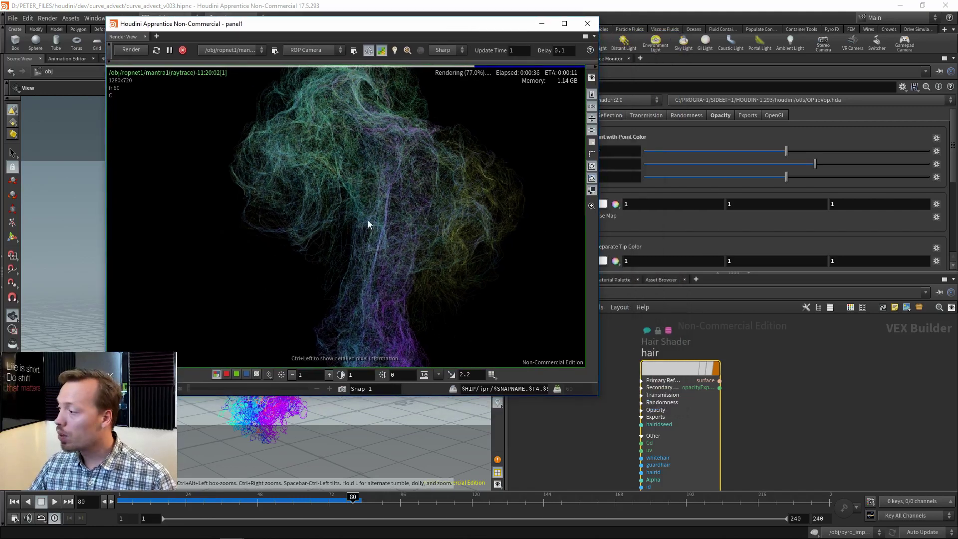
scroll(367, 220, "up", 3)
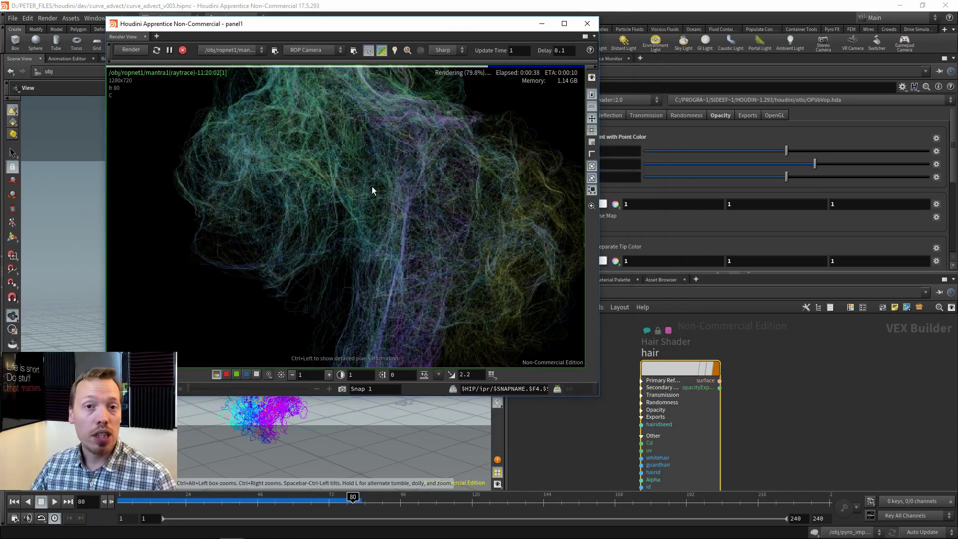
left_click_drag(493, 18, 435, 32)
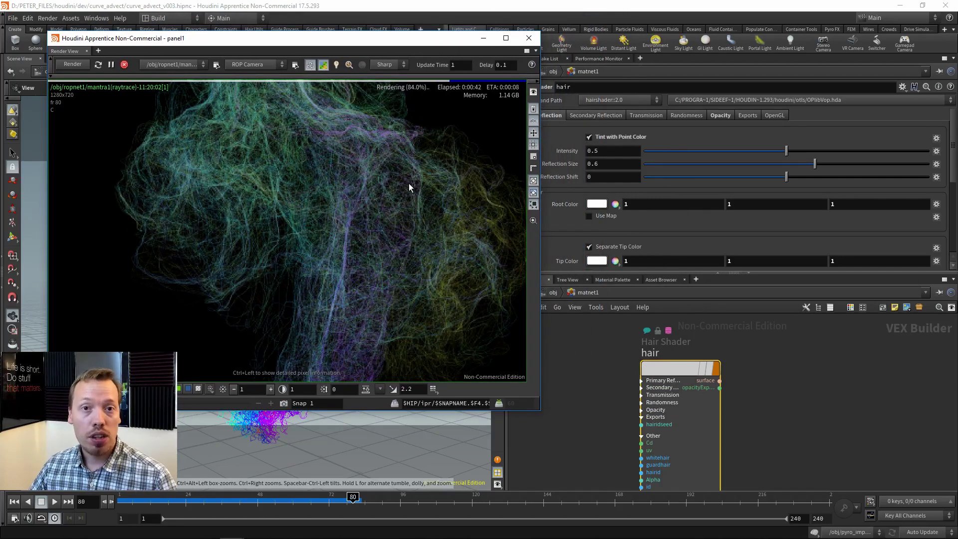